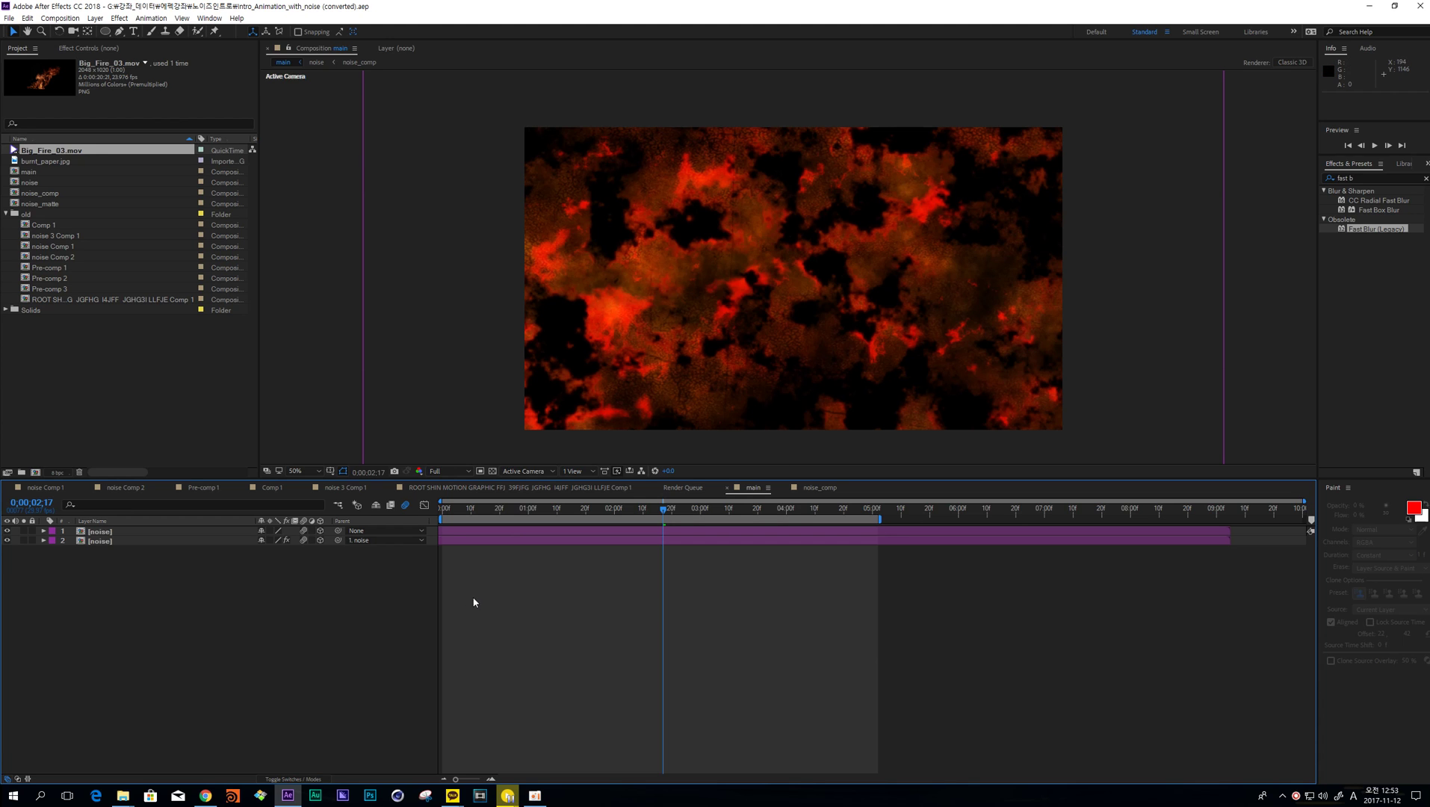
- Add the ROOT SHIN MOTION GRAPHIC comp as the top layer of the main composition and set the current time to 0;00;02;13
left_click_drag(82, 301, 175, 528)
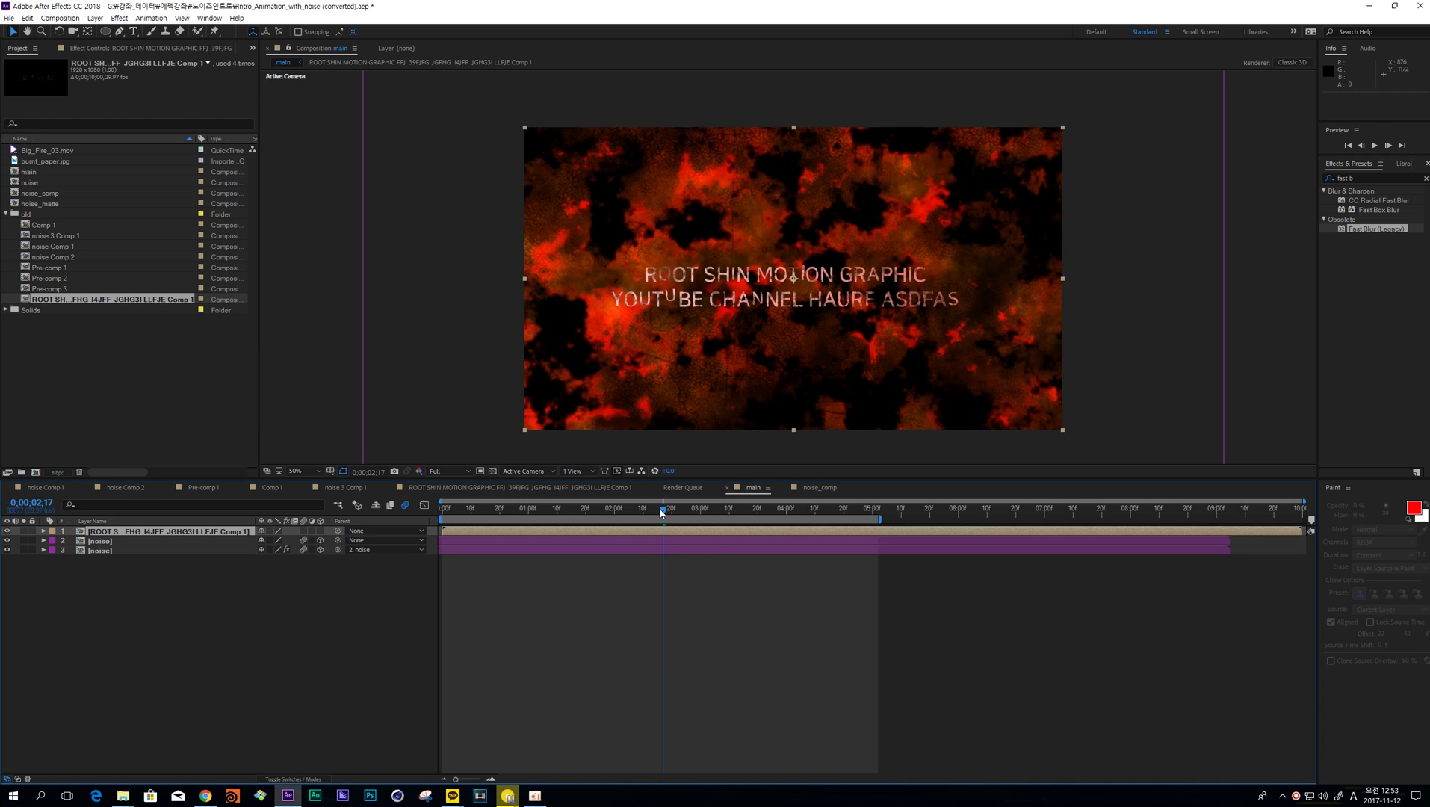
mouse_move(661, 512)
left_mouse_down()
mouse_move(603, 514)
mouse_move(751, 516)
mouse_move(634, 523)
left_mouse_up()
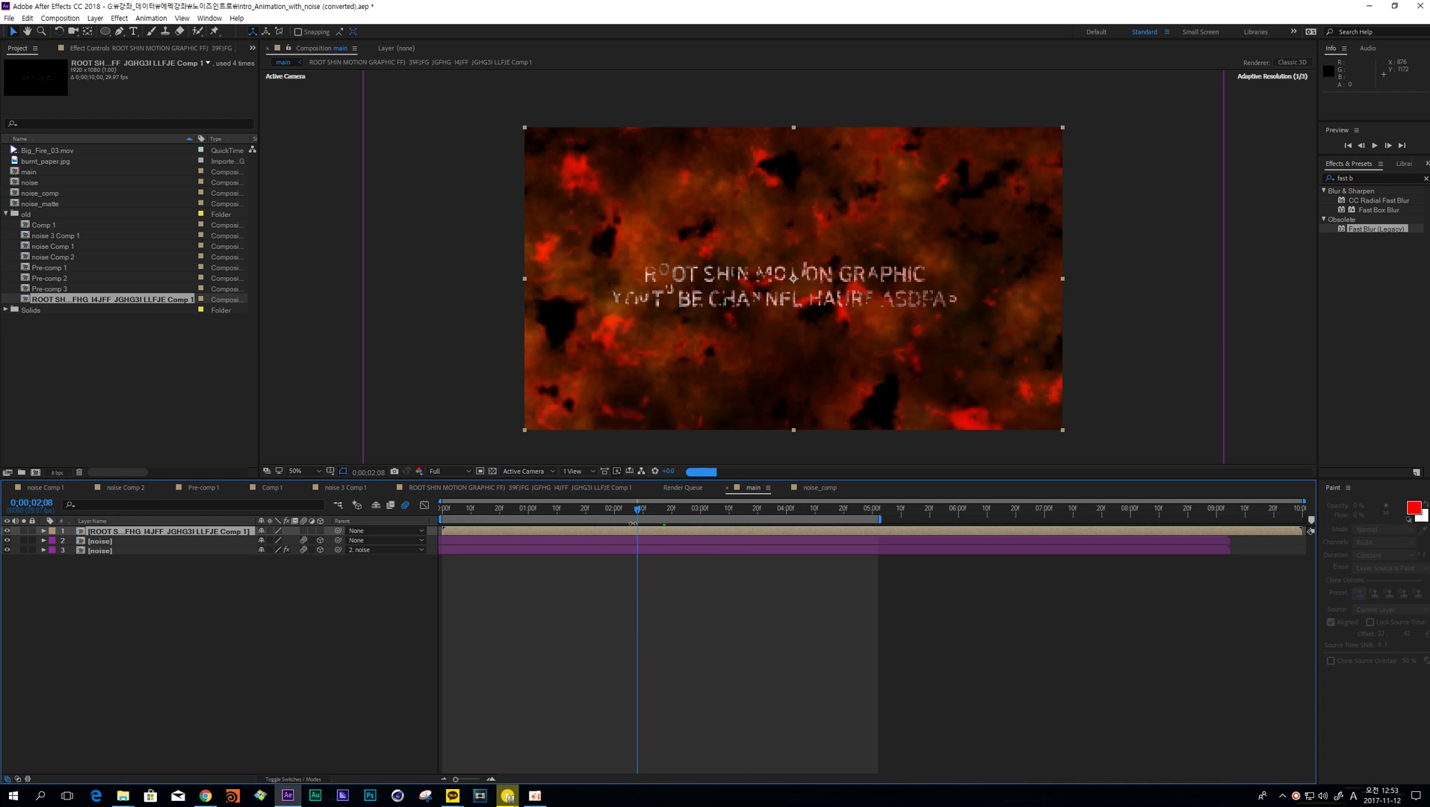
left_click(652, 512)
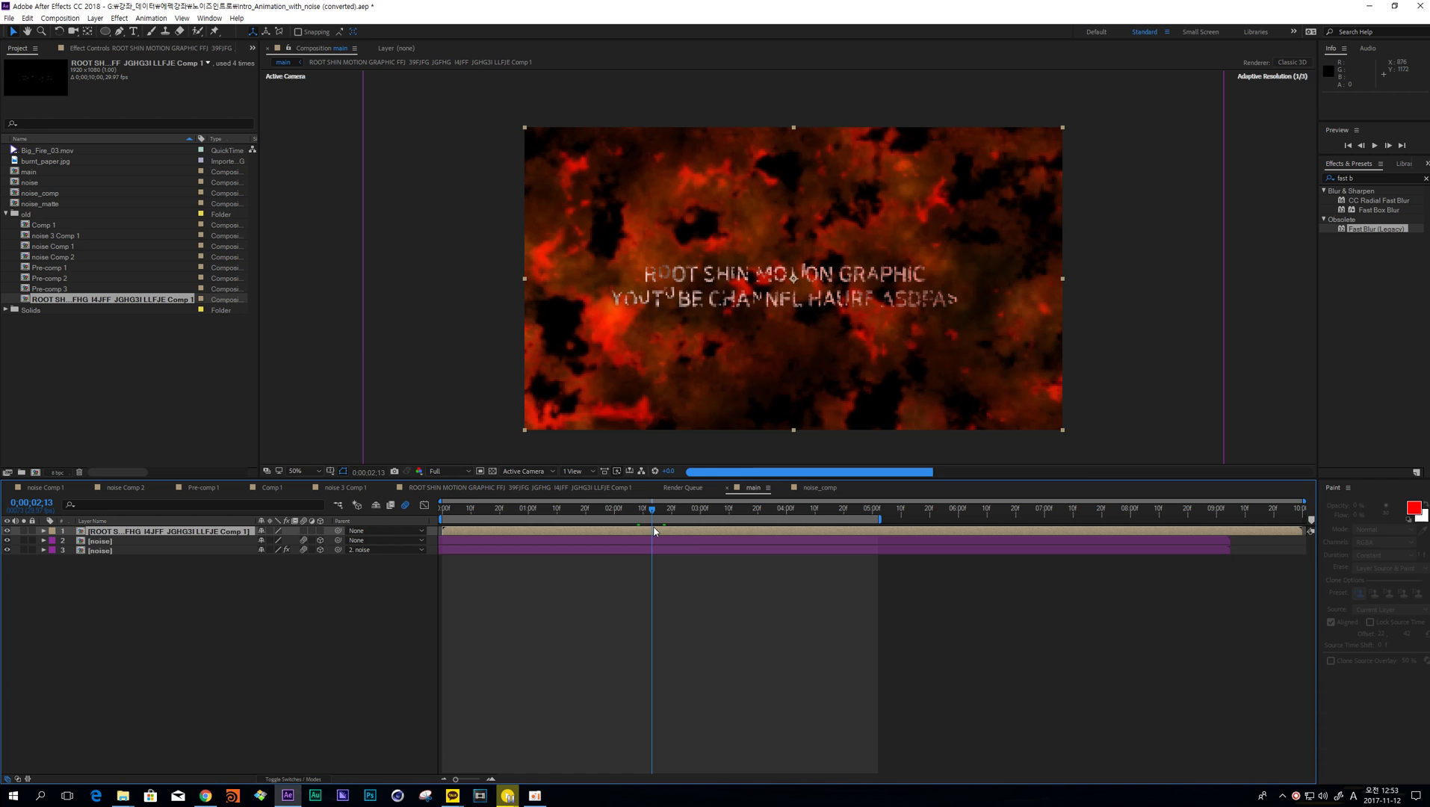
- Duplicate the title layer and set the upper copy's blending mode to Overlay
key("ctrl+d")
key("F4")
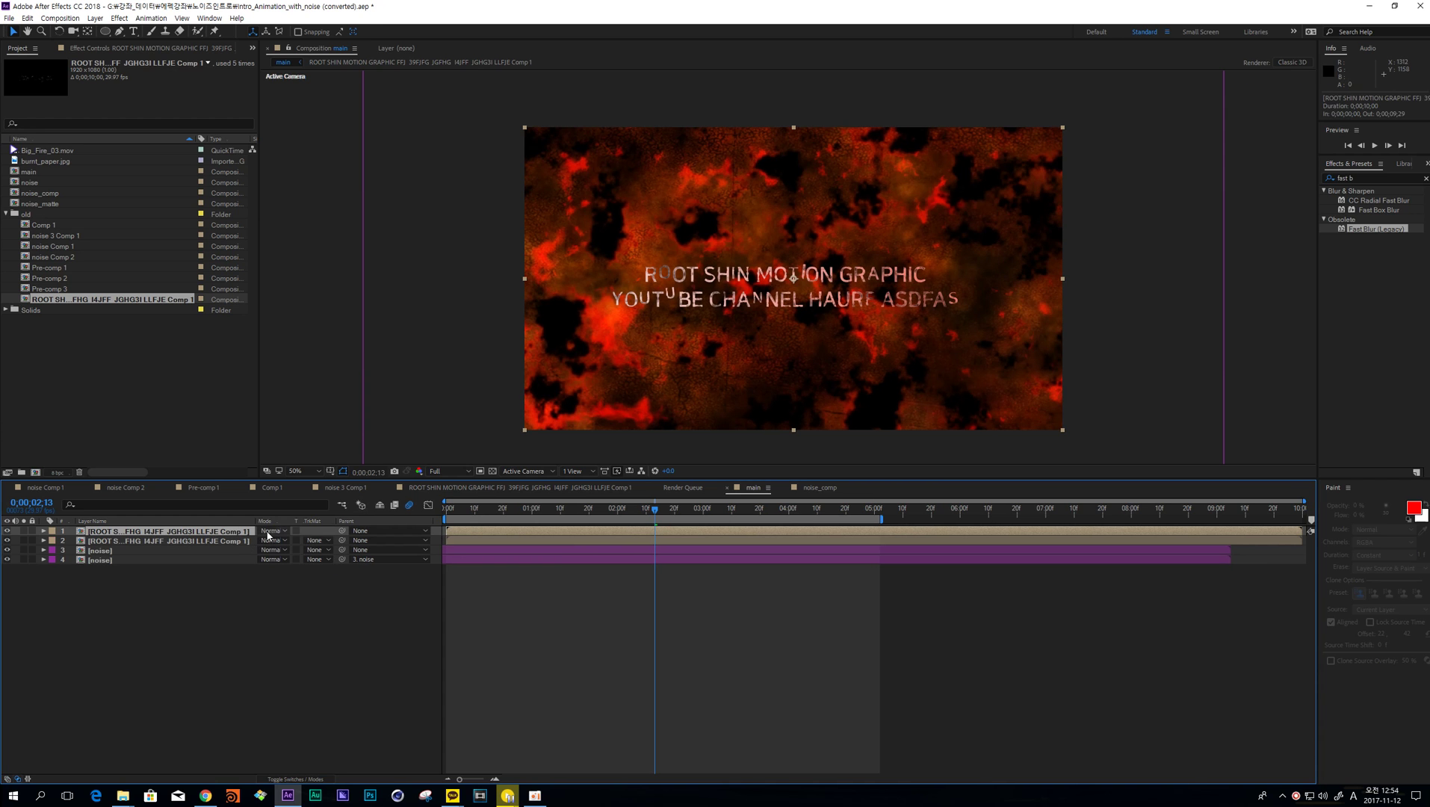
left_click(268, 533)
left_click(329, 246)
- Examine the edges and texture of the title letters up close against the fiery background
scroll(710, 275, "up", 4)
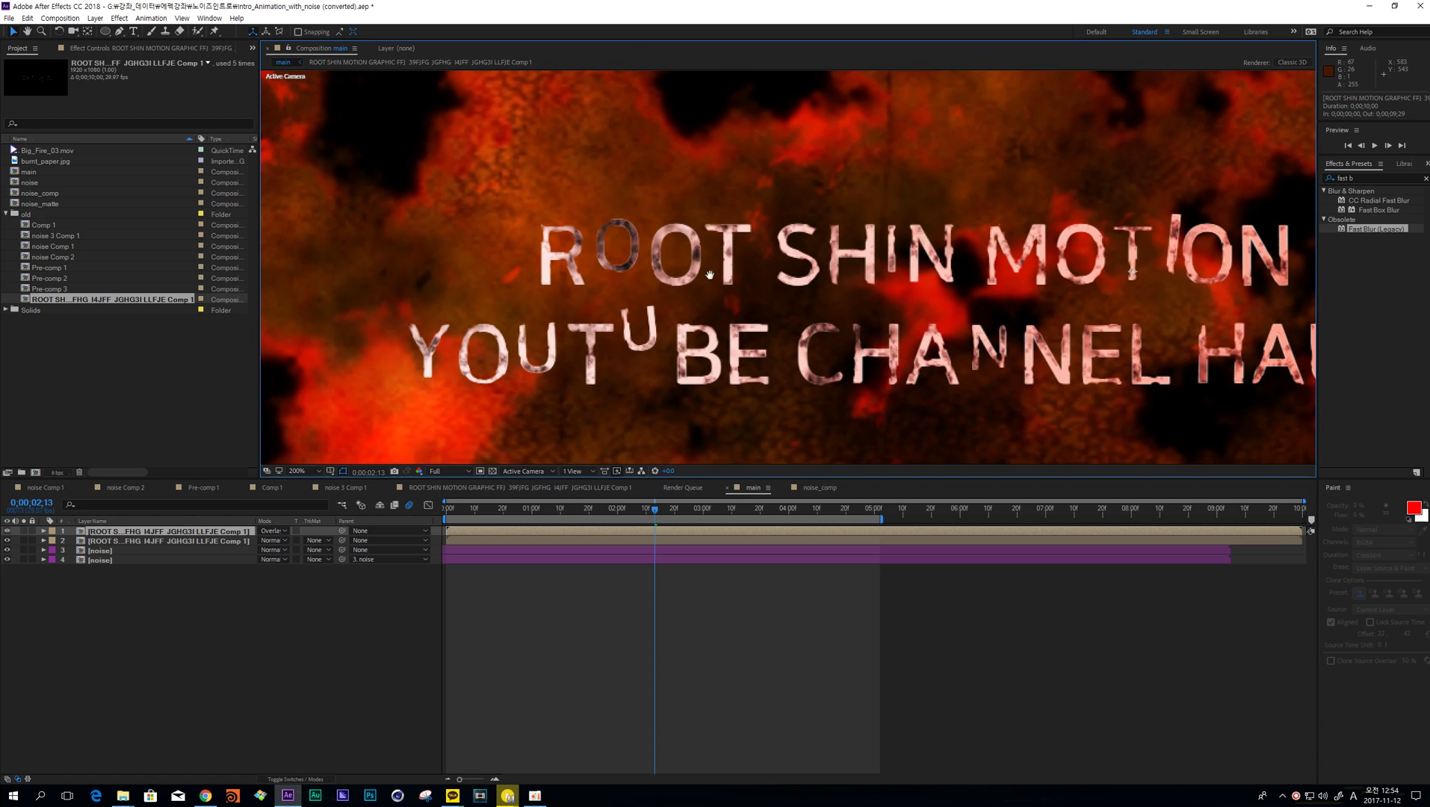
left_click_drag(710, 275, 665, 271)
scroll(695, 344, "down", 2)
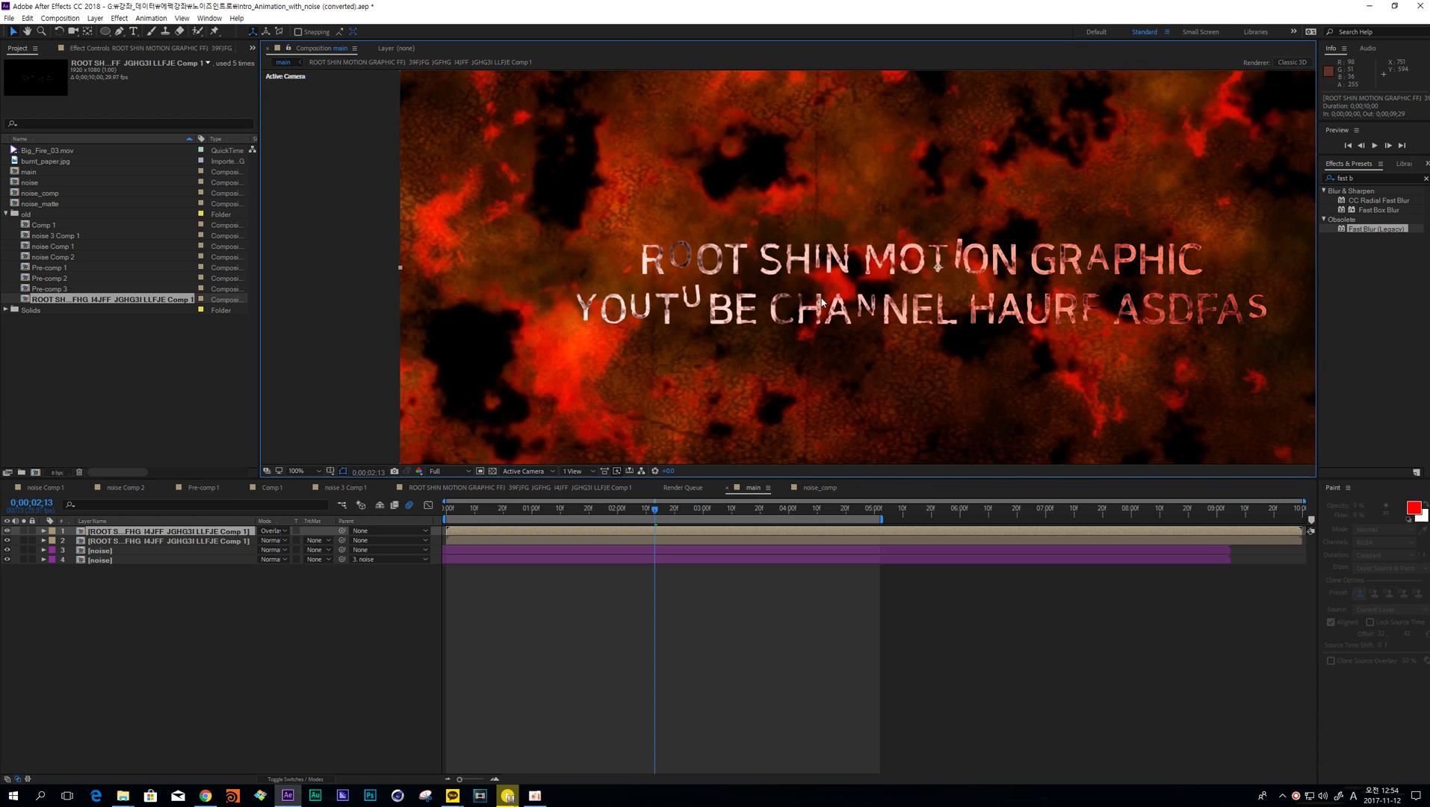
scroll(788, 270, "up", 2)
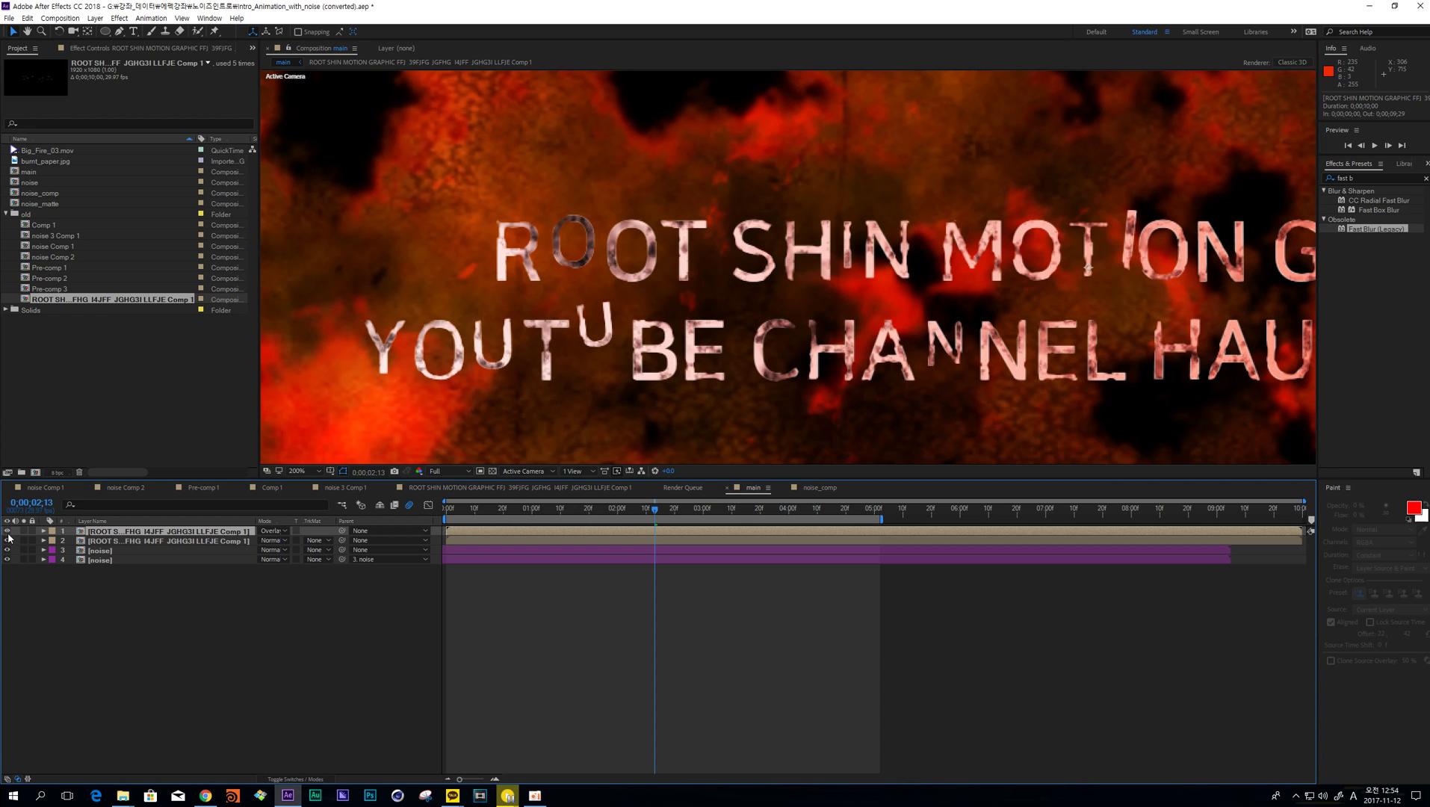
scroll(647, 338, "down", 2)
scroll(793, 275, "up", 3)
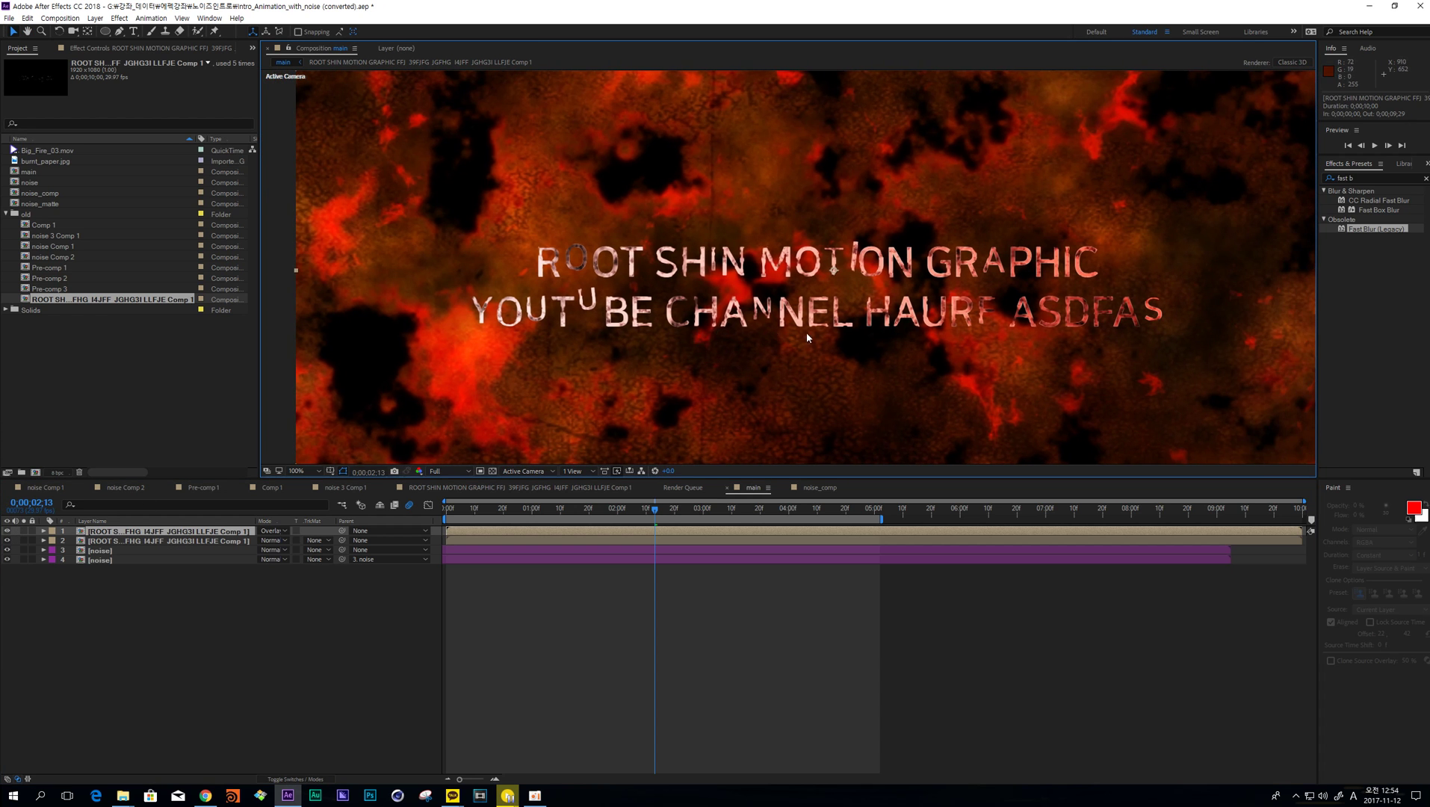
scroll(668, 296, "up", 1)
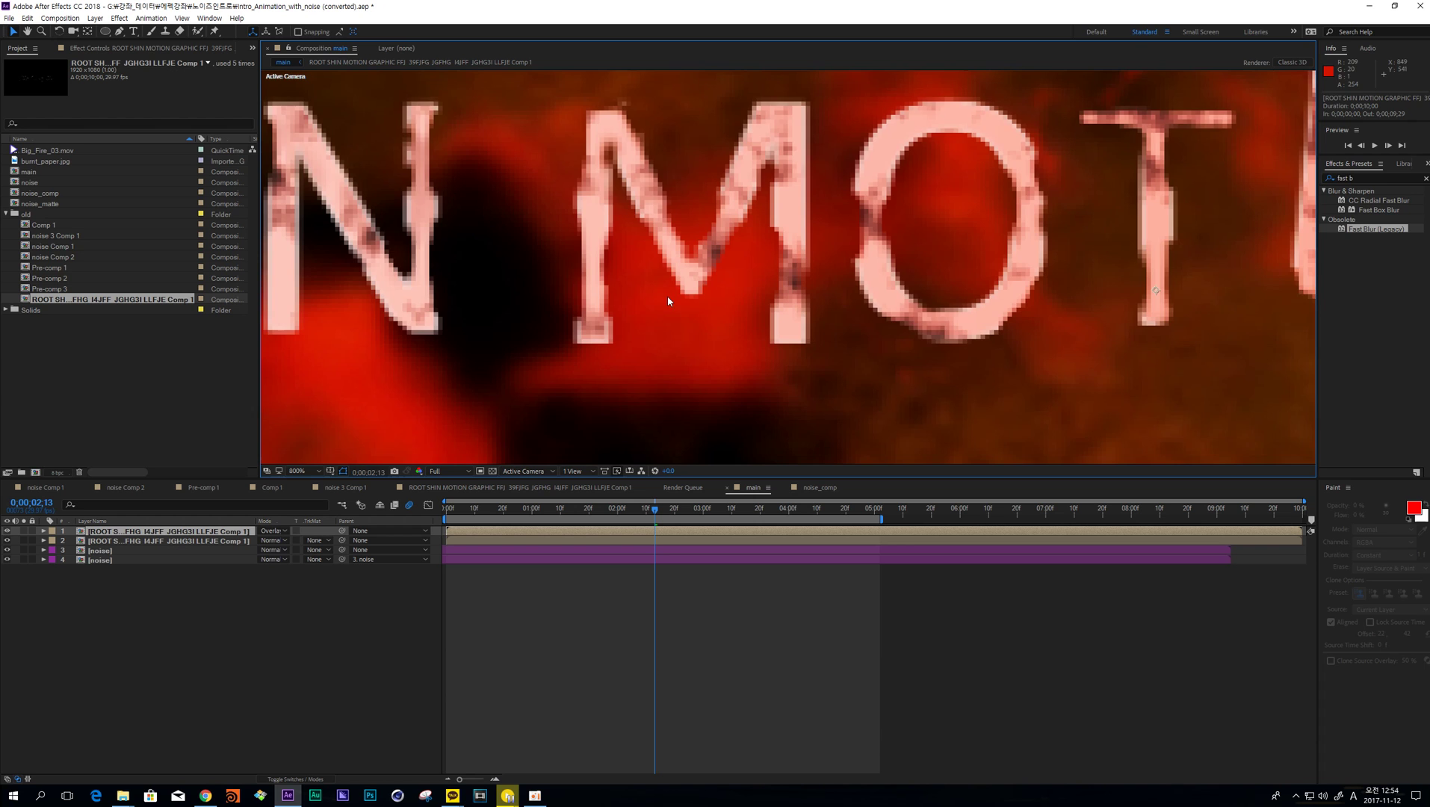
left_click_drag(667, 296, 696, 319)
scroll(1060, 315, "down", 1)
left_click_drag(1060, 316, 762, 252)
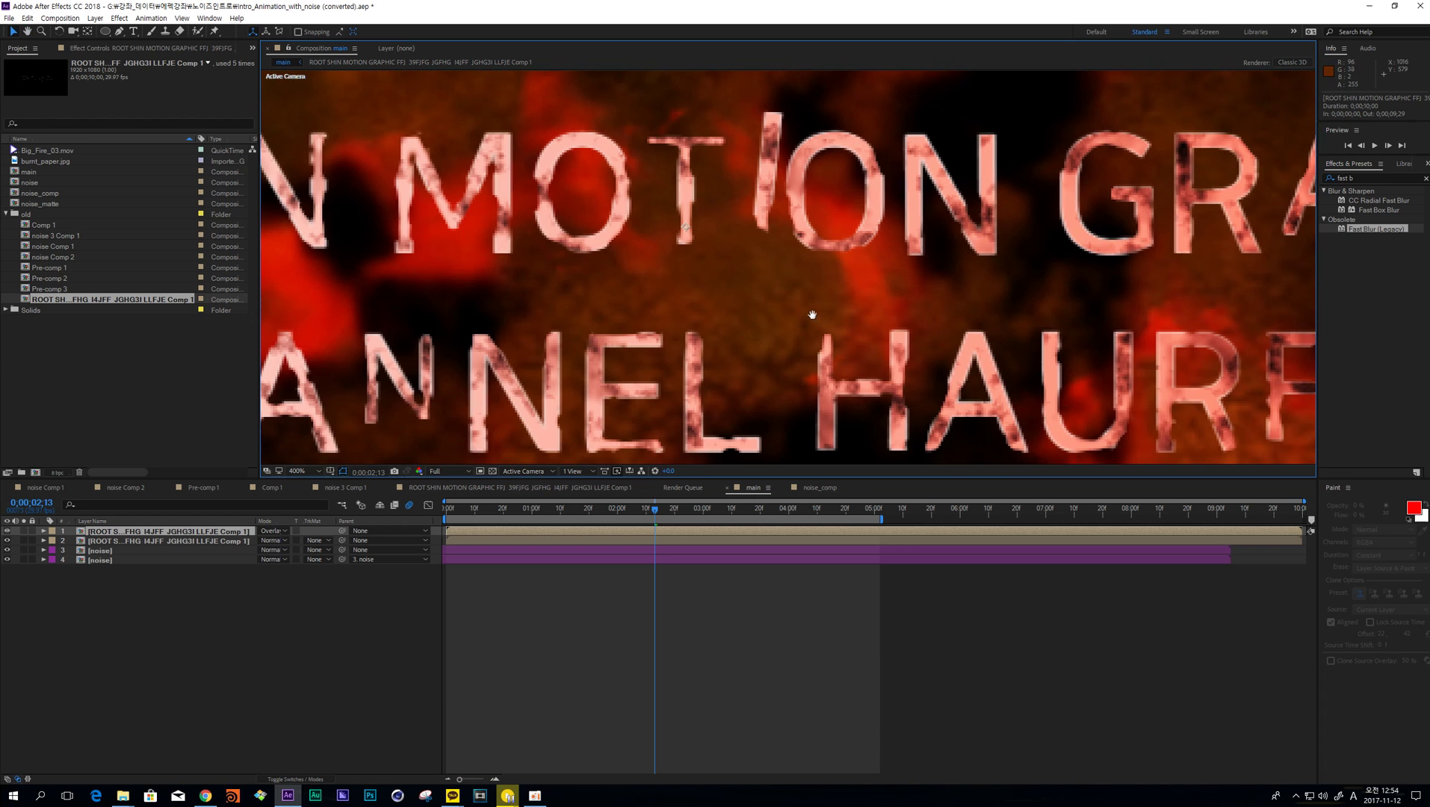
scroll(793, 336, "up", 1)
key("v")
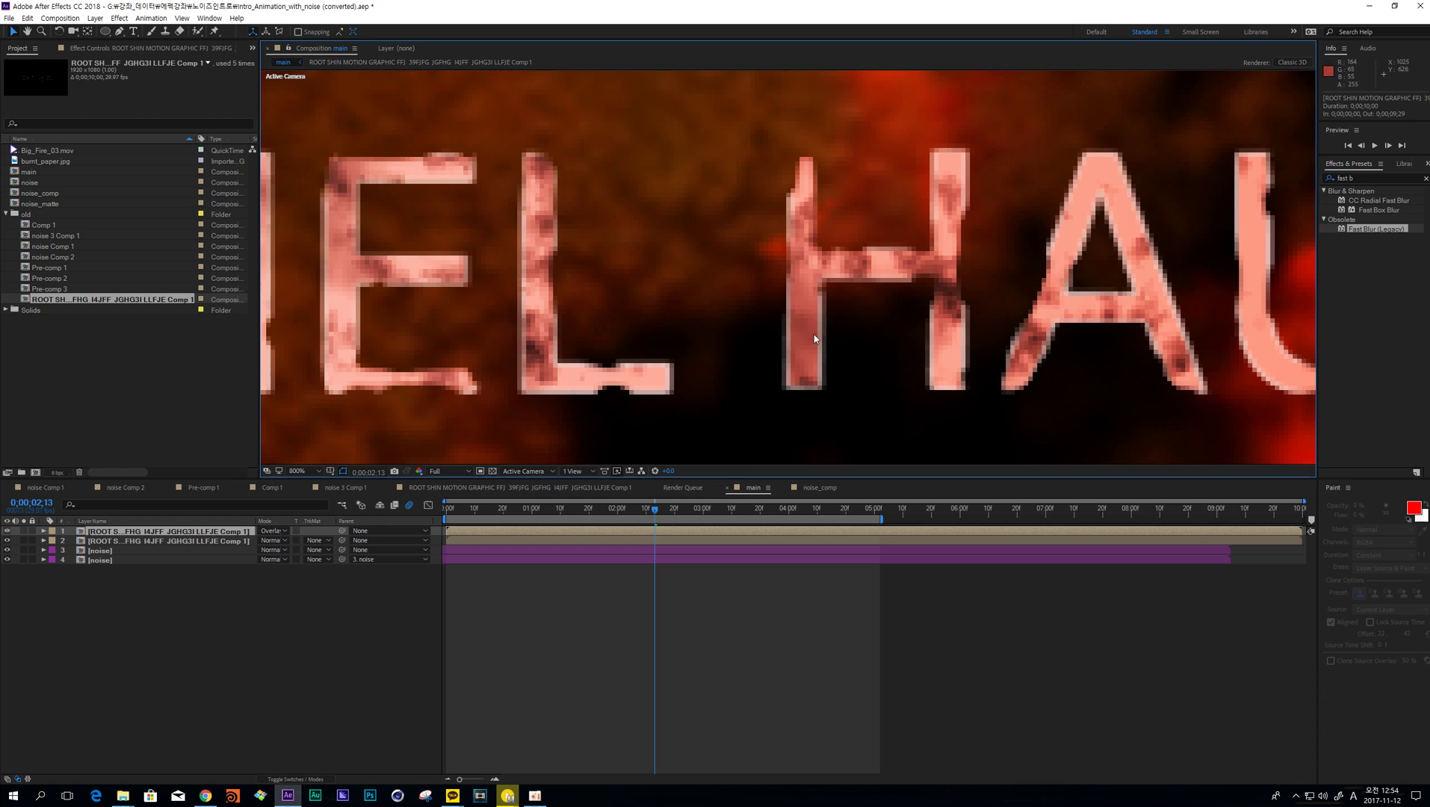
scroll(814, 337, "down", 1)
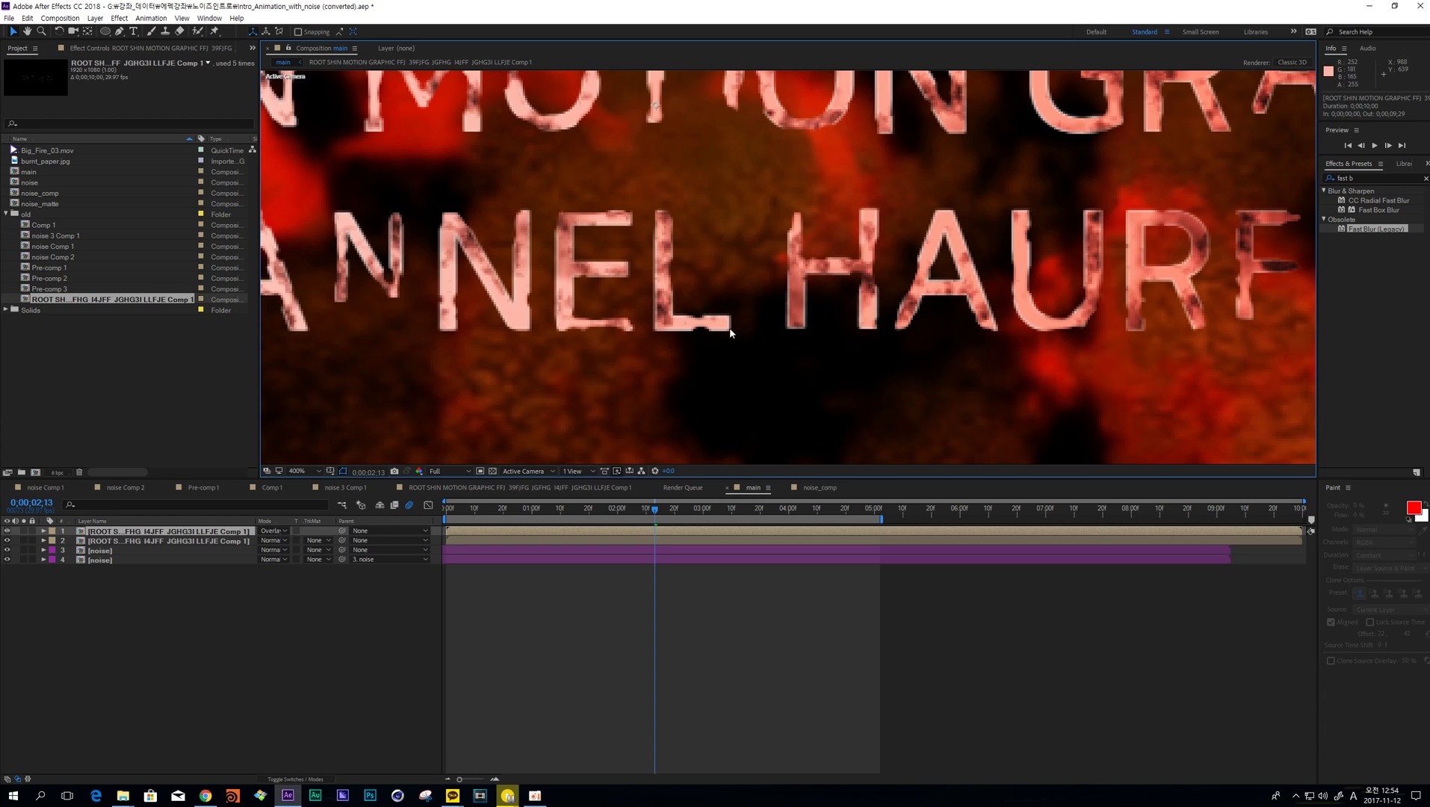
- Hide the top title layer and apply Simple Choker to the title layer beneath it with a Choke Matte of 0.5
left_click(7, 530)
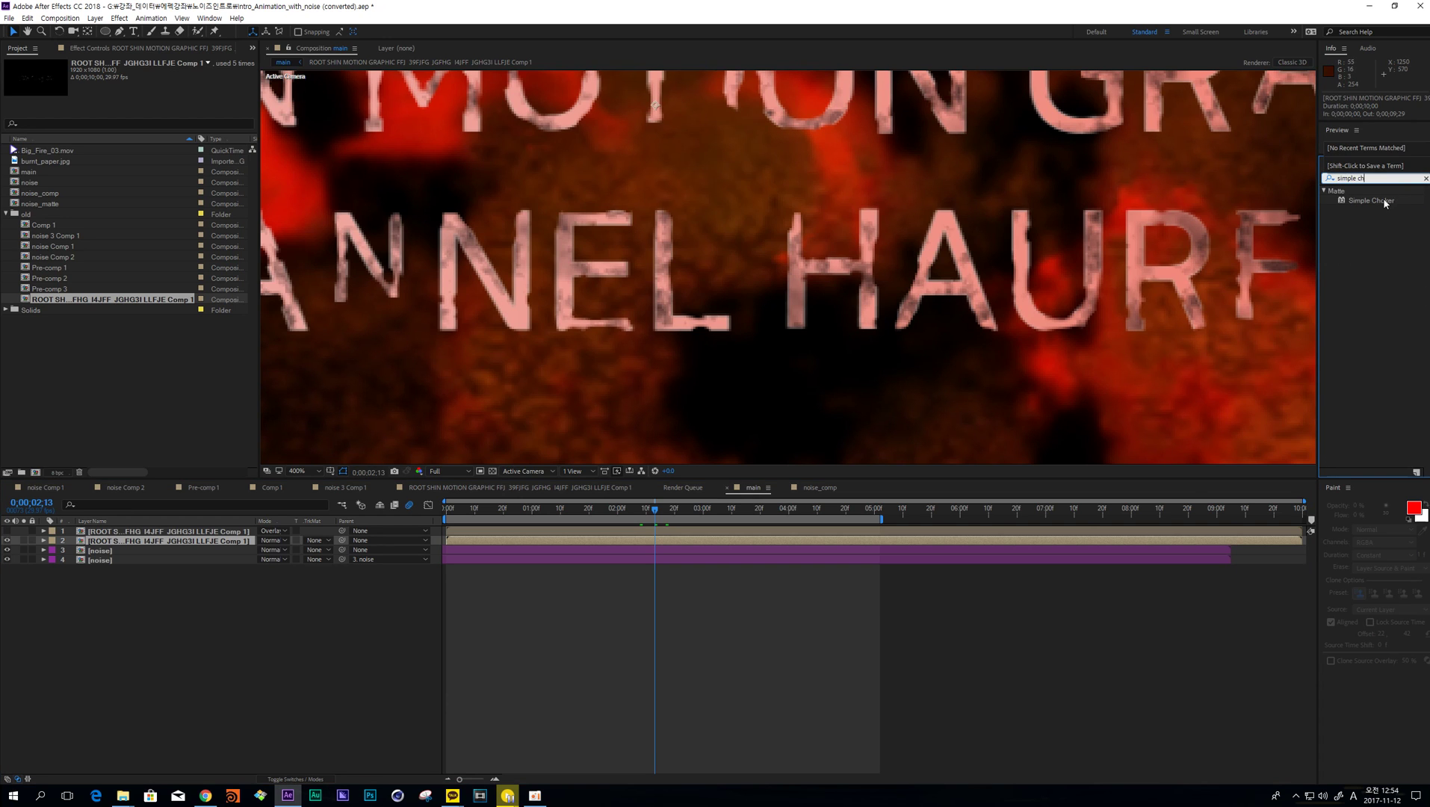
double_click(1371, 201)
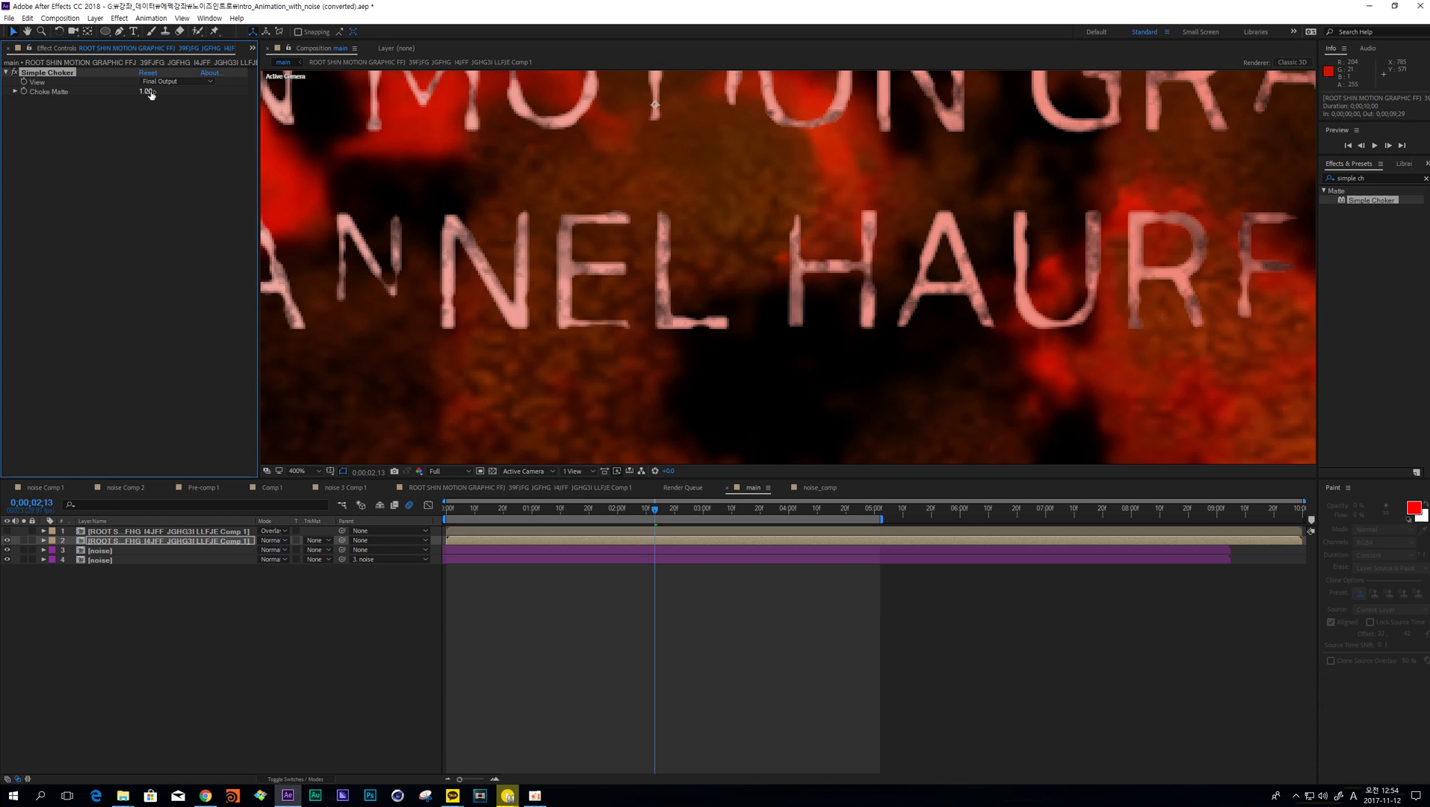
type("0.5")
key("Return")
left_click(145, 92)
type("1")
key("Return")
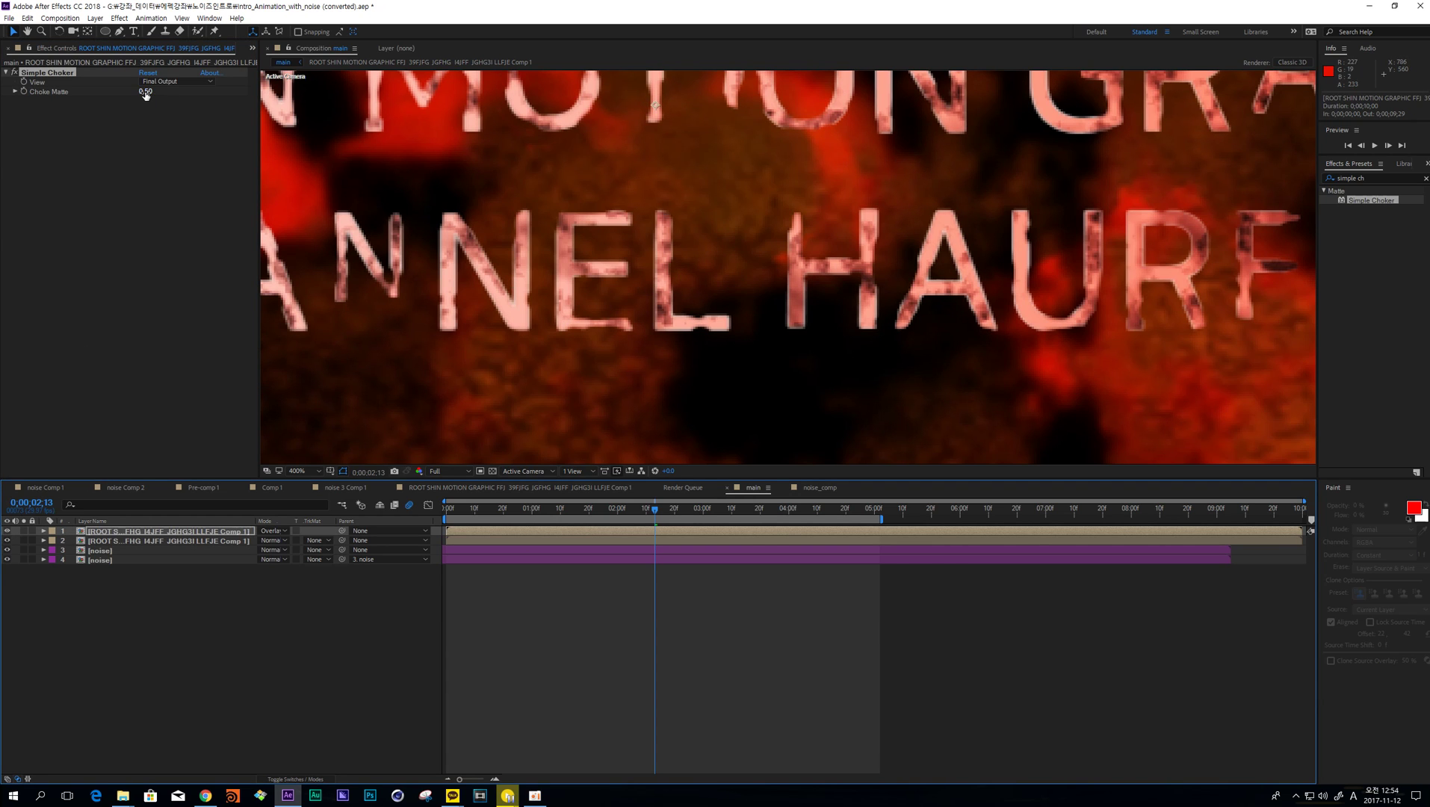
- Set the Simple Choker's Choke Matte to 1.00 on the top title layer and 0.60 on the second title layer
left_click_drag(145, 91, 148, 93)
scroll(792, 306, "down", 1)
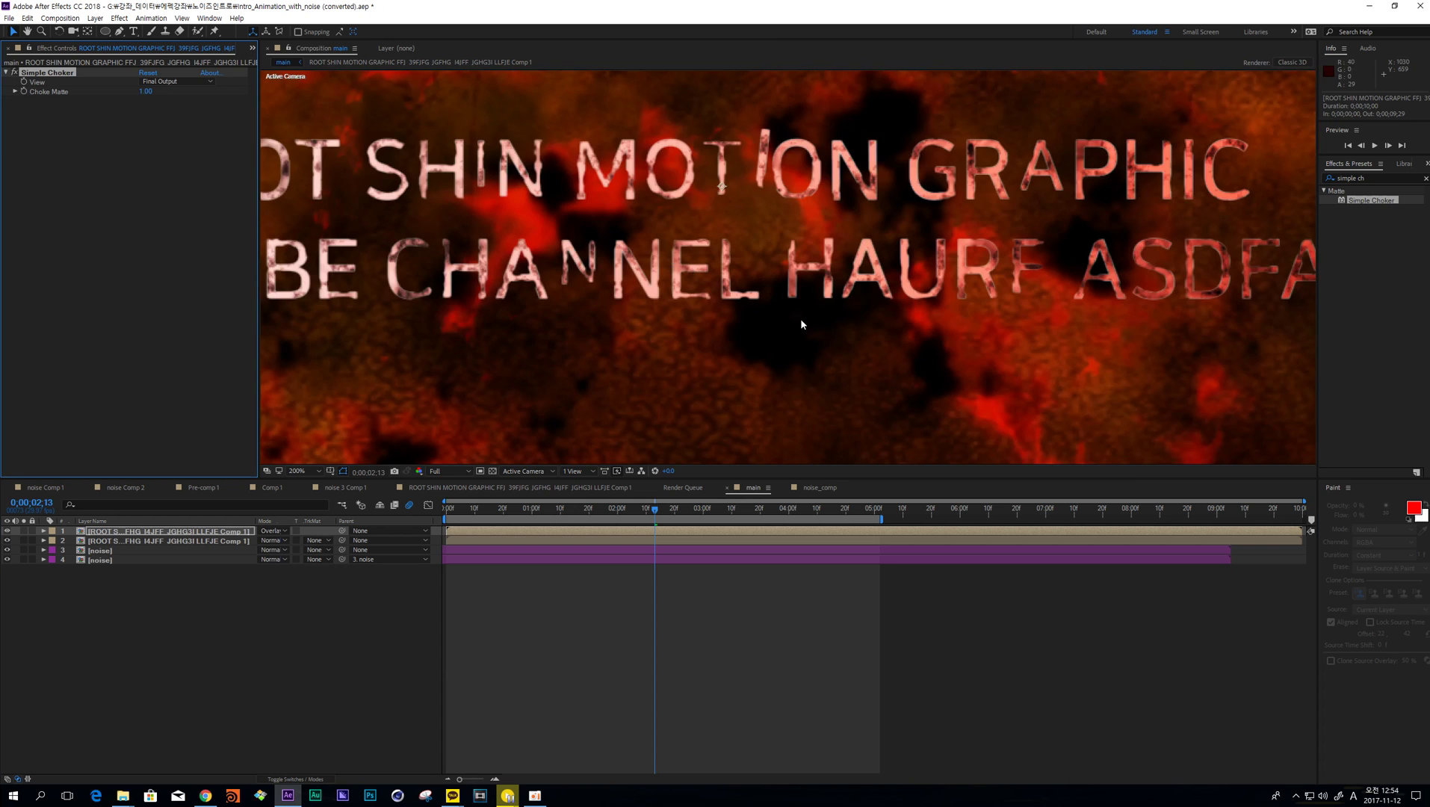
scroll(801, 320, "up", 1)
left_click(211, 540)
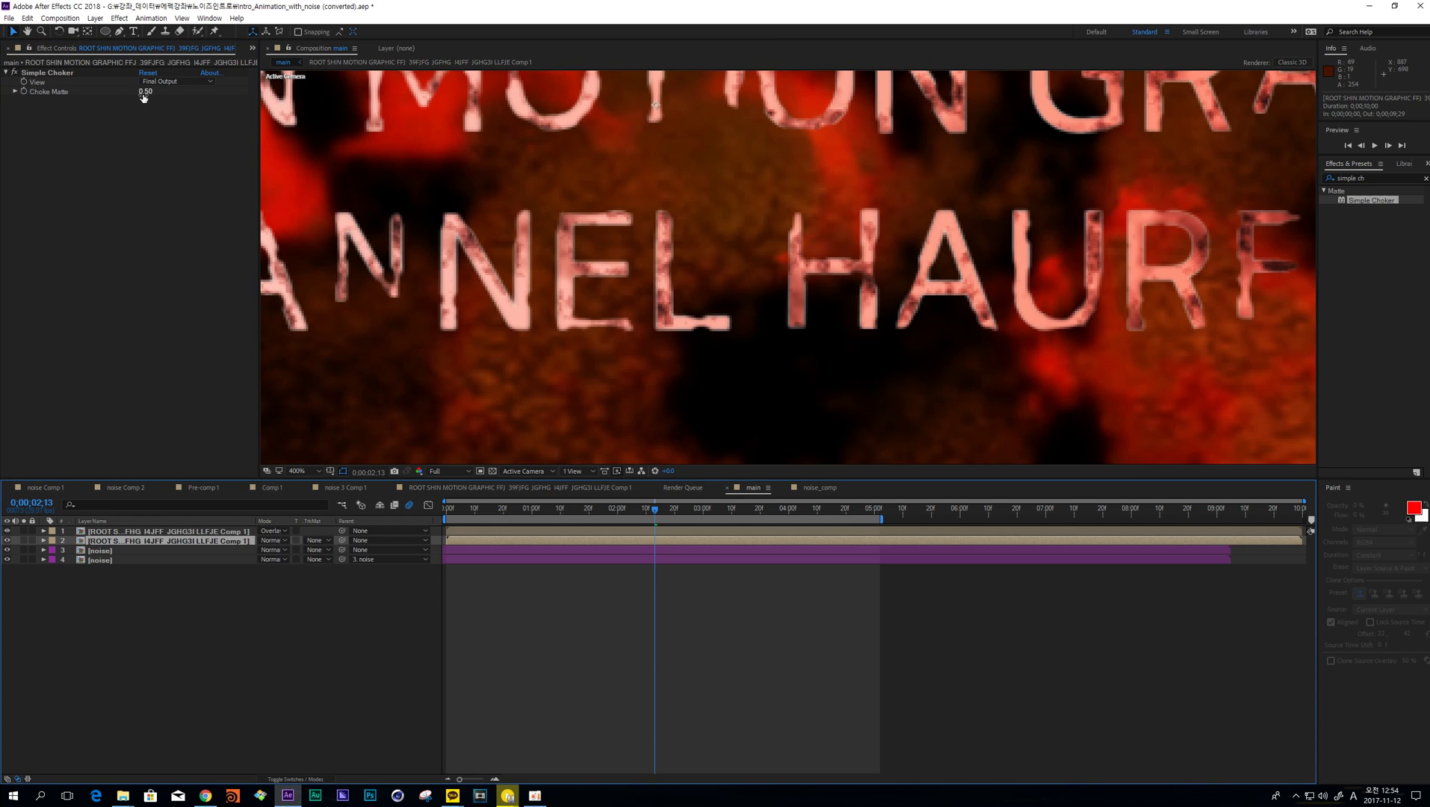
left_click_drag(145, 91, 151, 91)
scroll(845, 292, "down", 4)
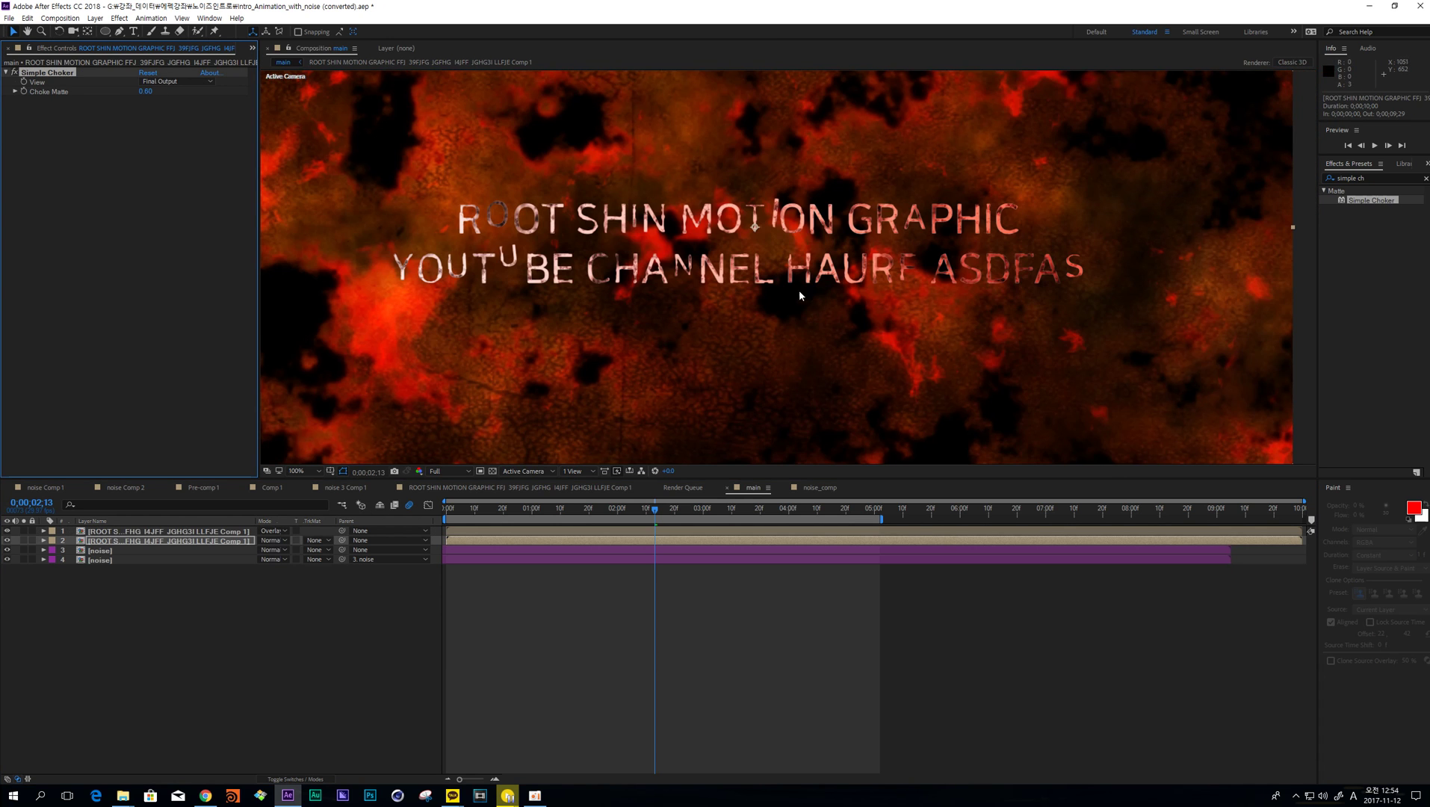
- Duplicate the second title layer and remove Simple Choker from the lower copy
left_click(150, 540)
key("ctrl+d")
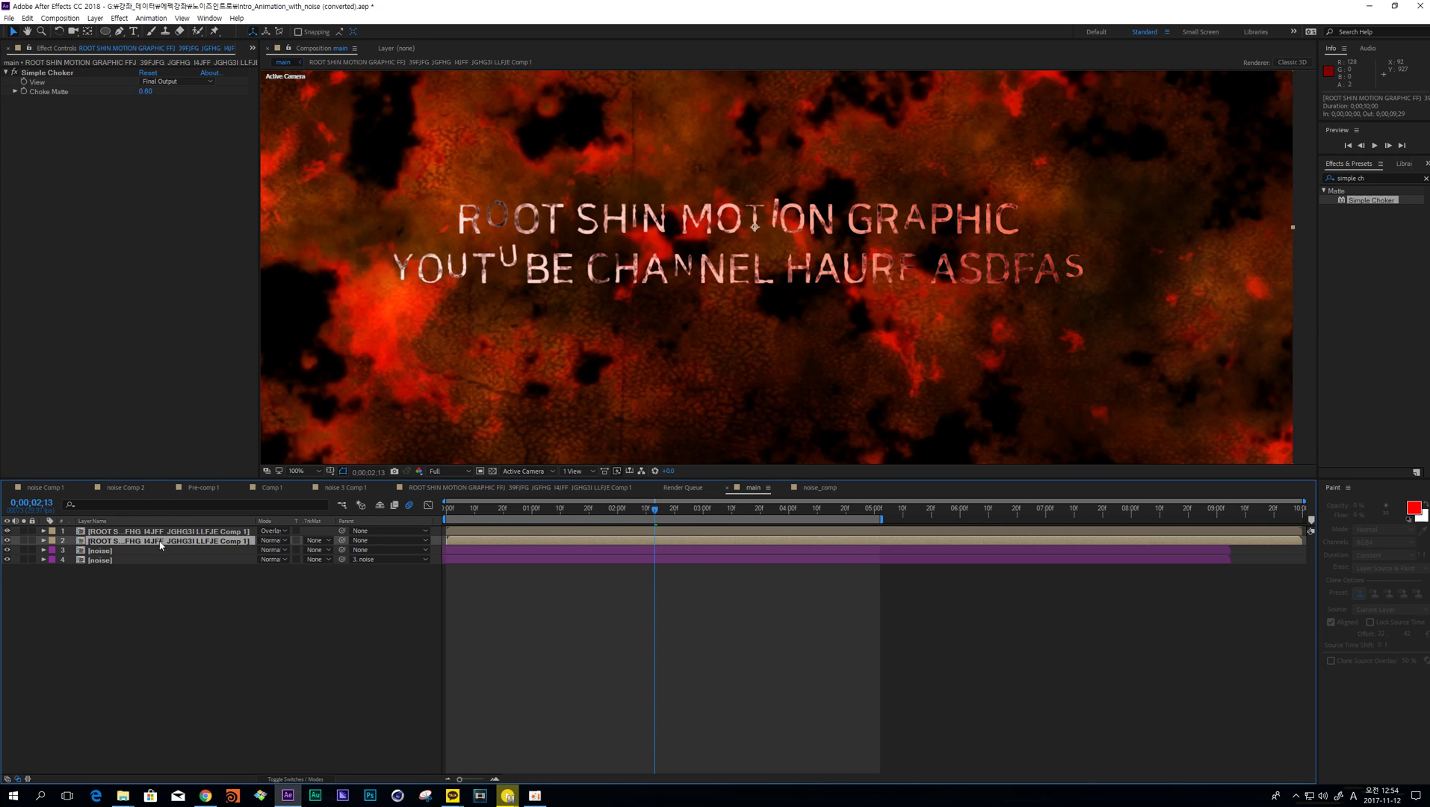
left_click(135, 550)
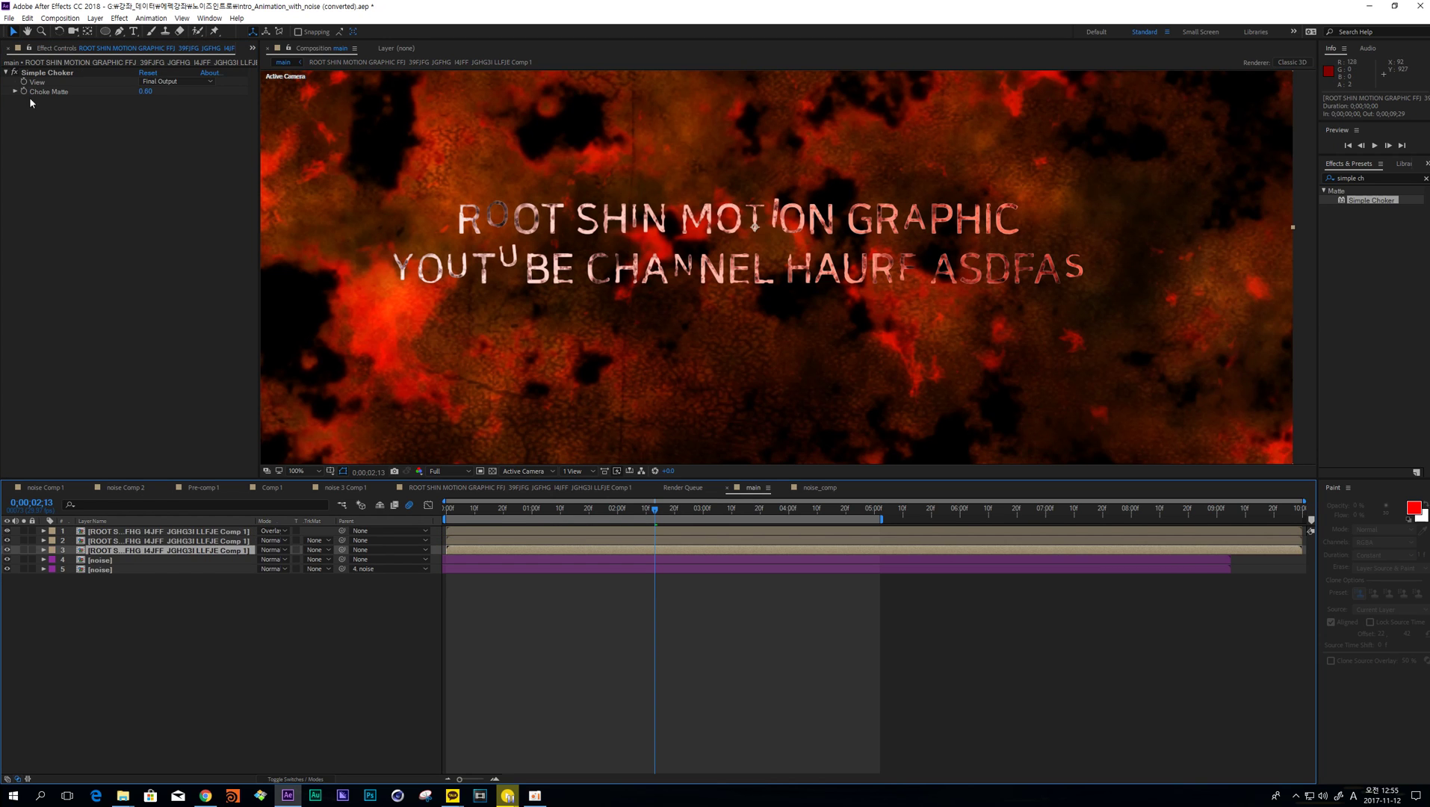
left_click(45, 72)
key("Delete")
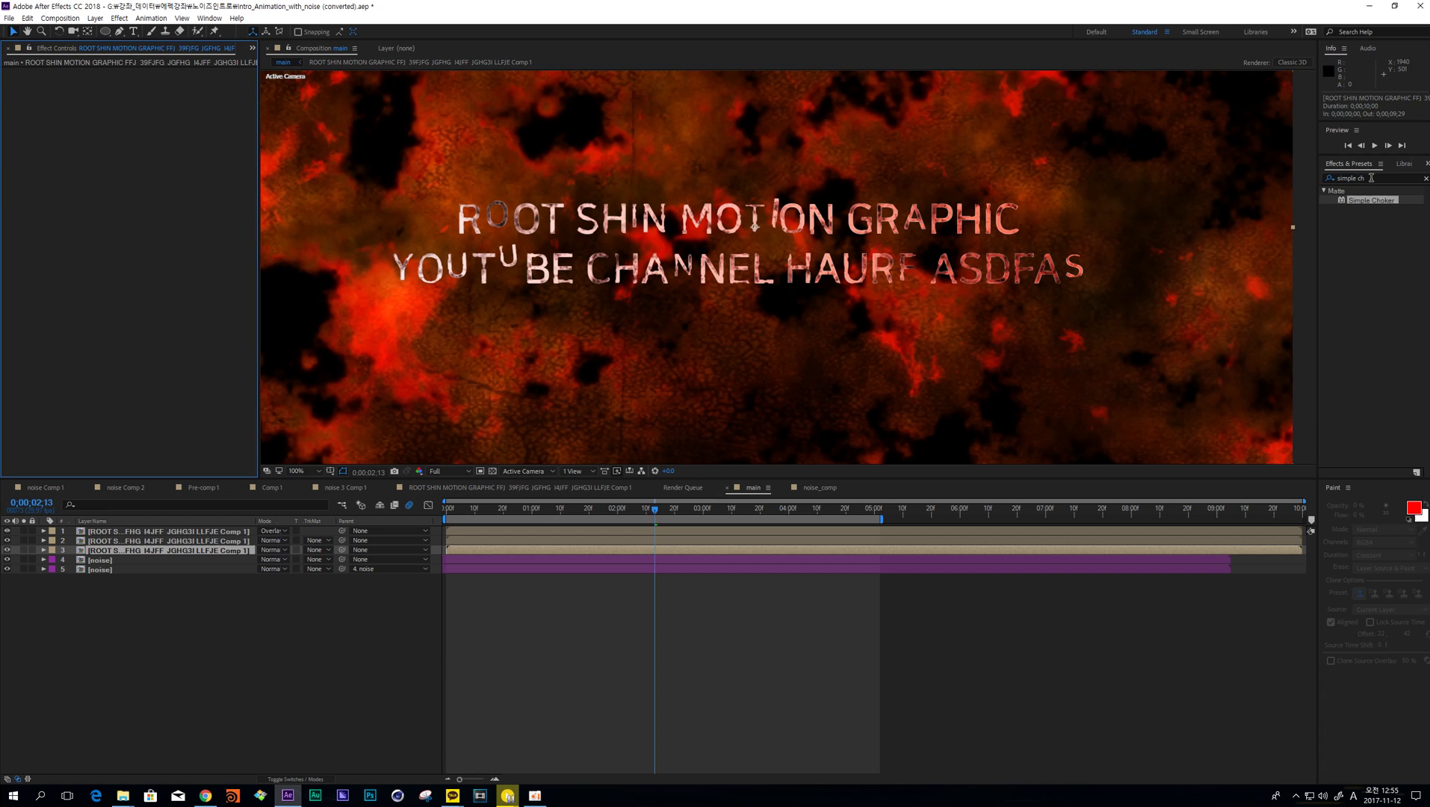
- Apply Fast Blur (Legacy) to the lowest title layer with a Blurriness of 30
left_click(1372, 178)
type("fast b")
left_click_drag(1377, 228, 2, 54)
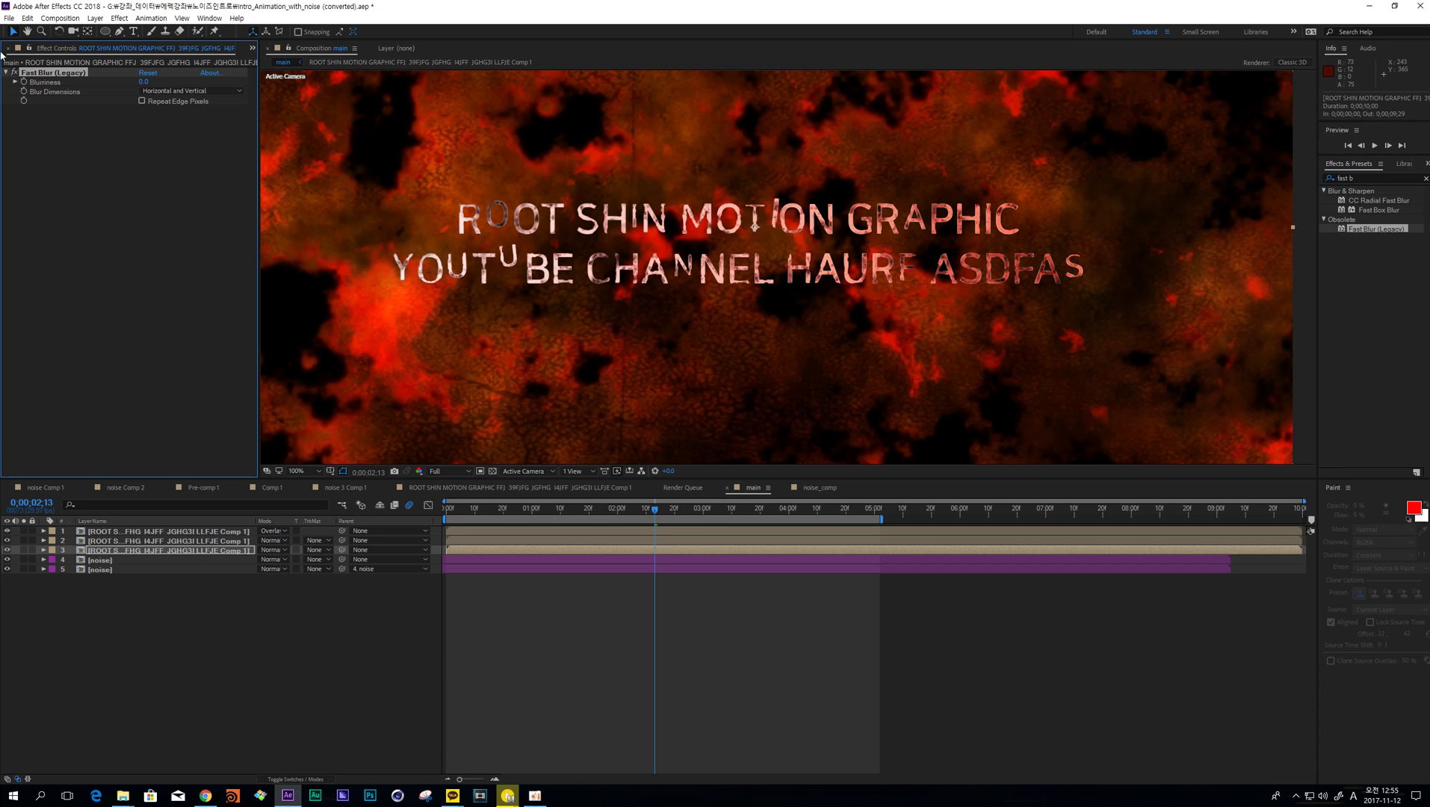
left_click(144, 82)
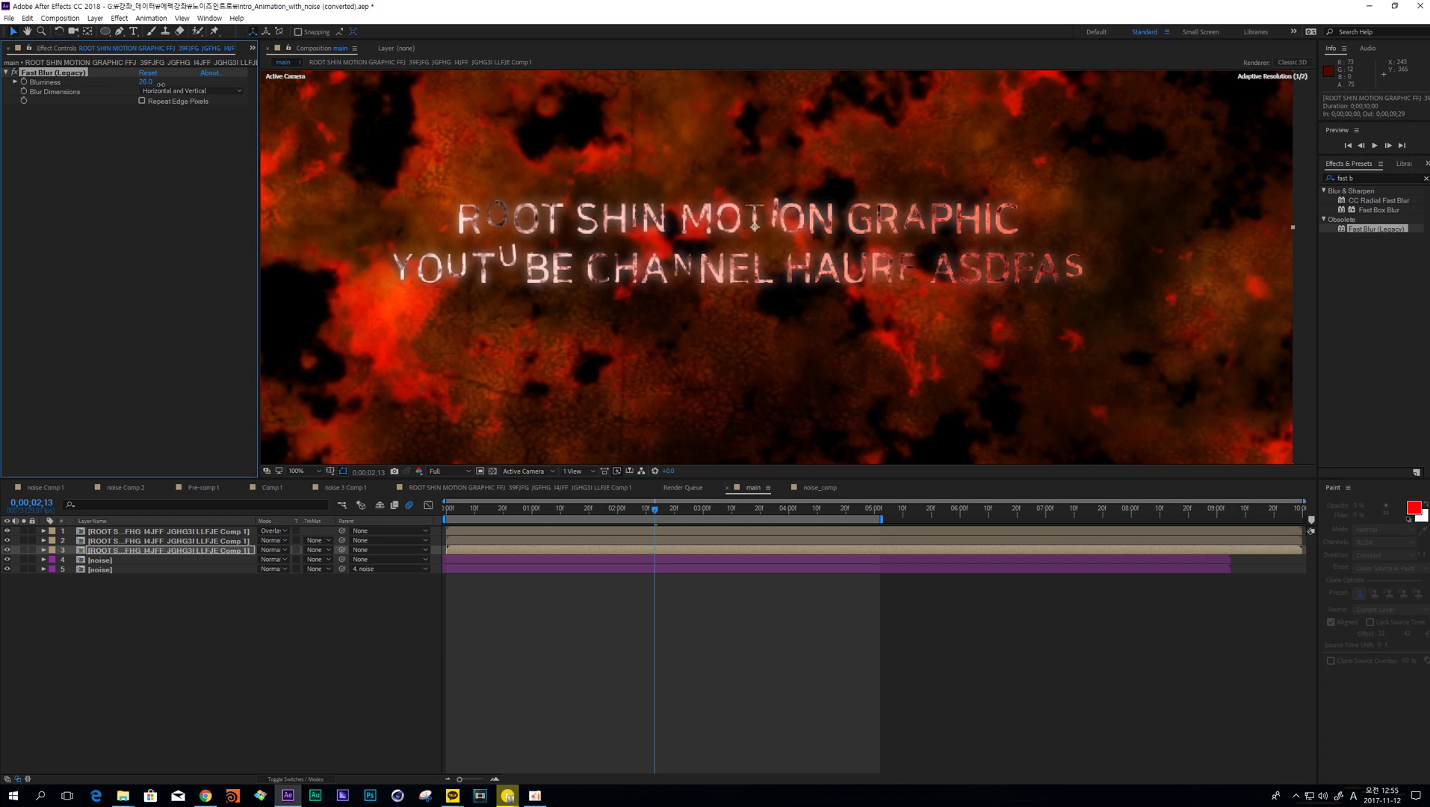
type("30")
key("Return")
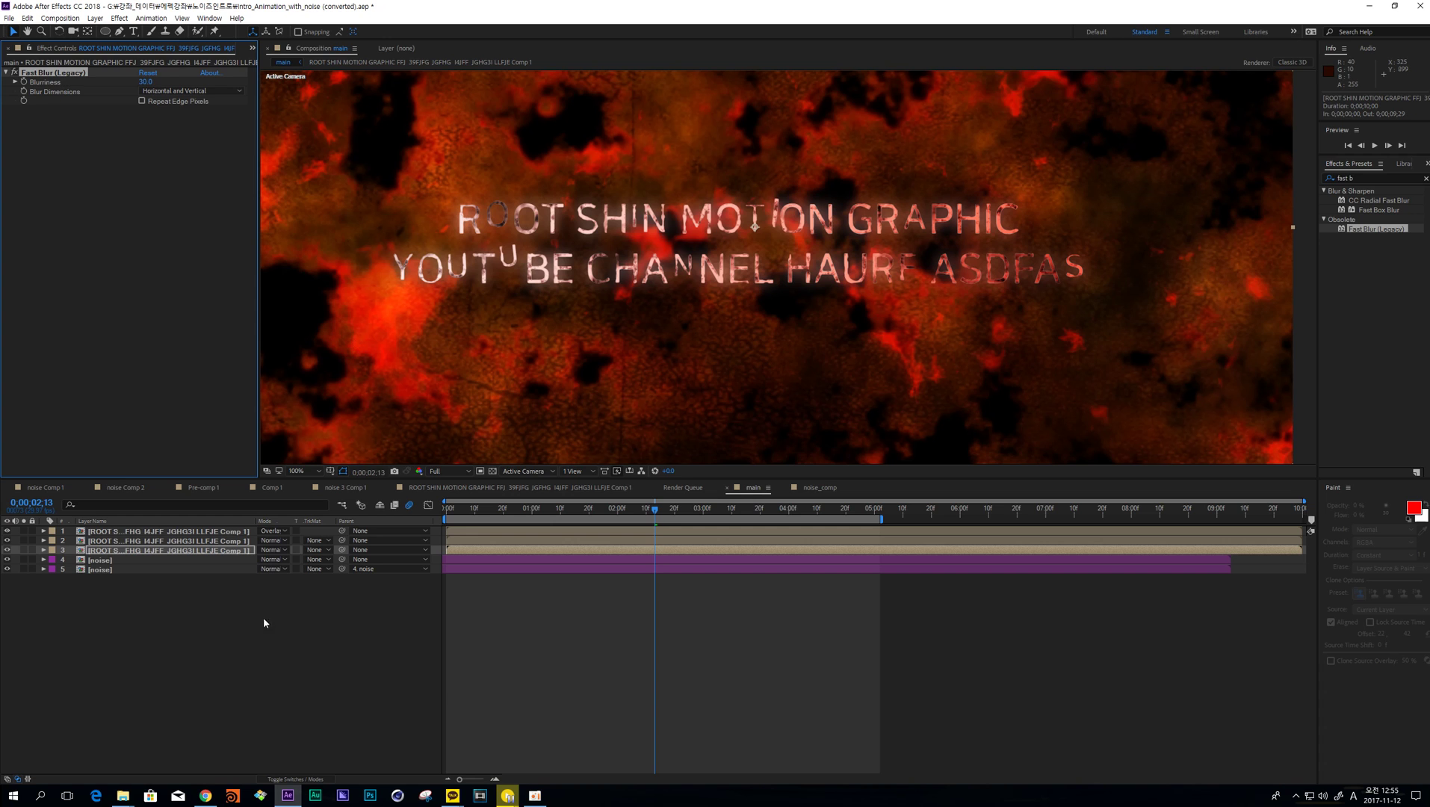
- Try the Add and Screen blending modes on the blurred title layer
left_click(221, 551)
left_click(273, 550)
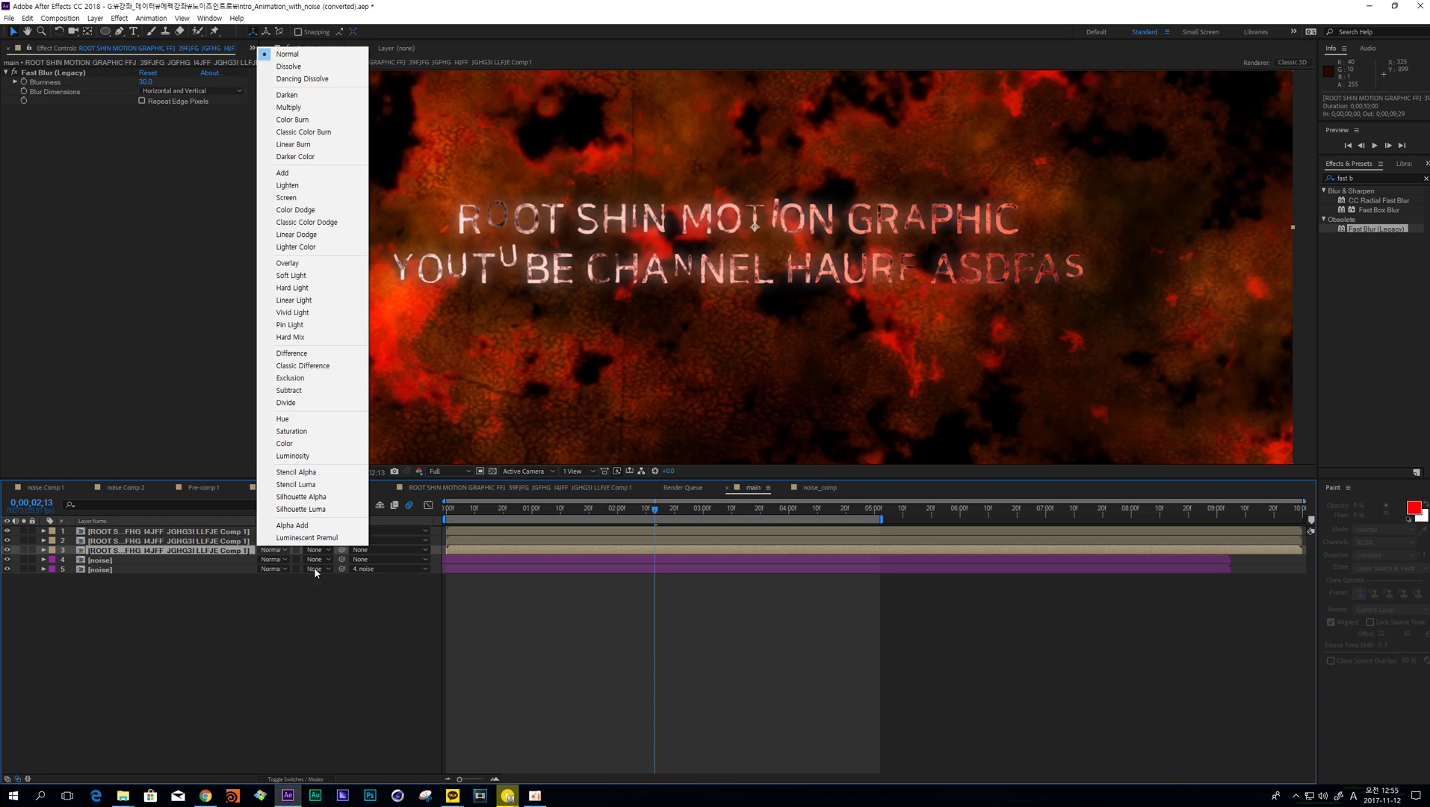
left_click(288, 173)
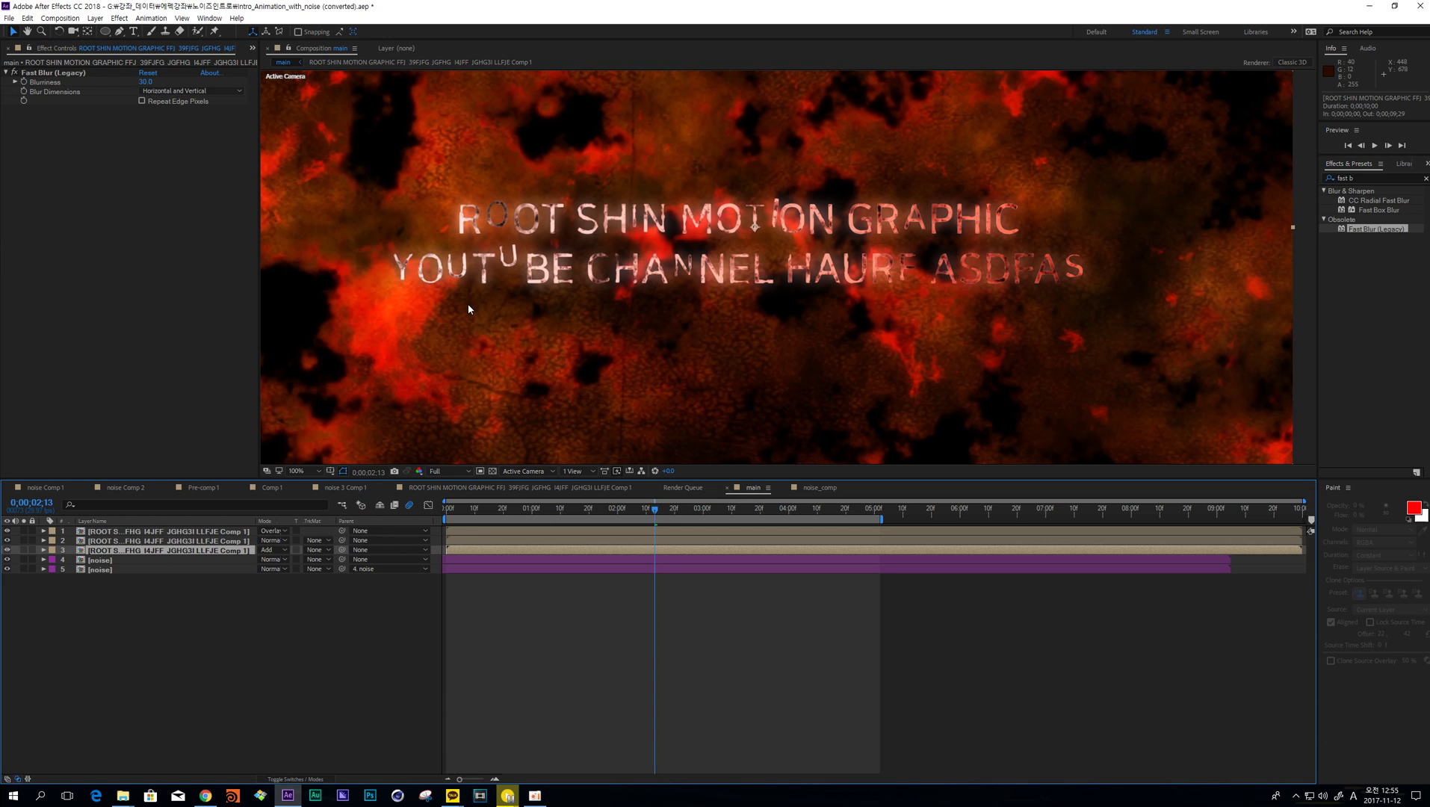
left_click(274, 550)
left_click(287, 197)
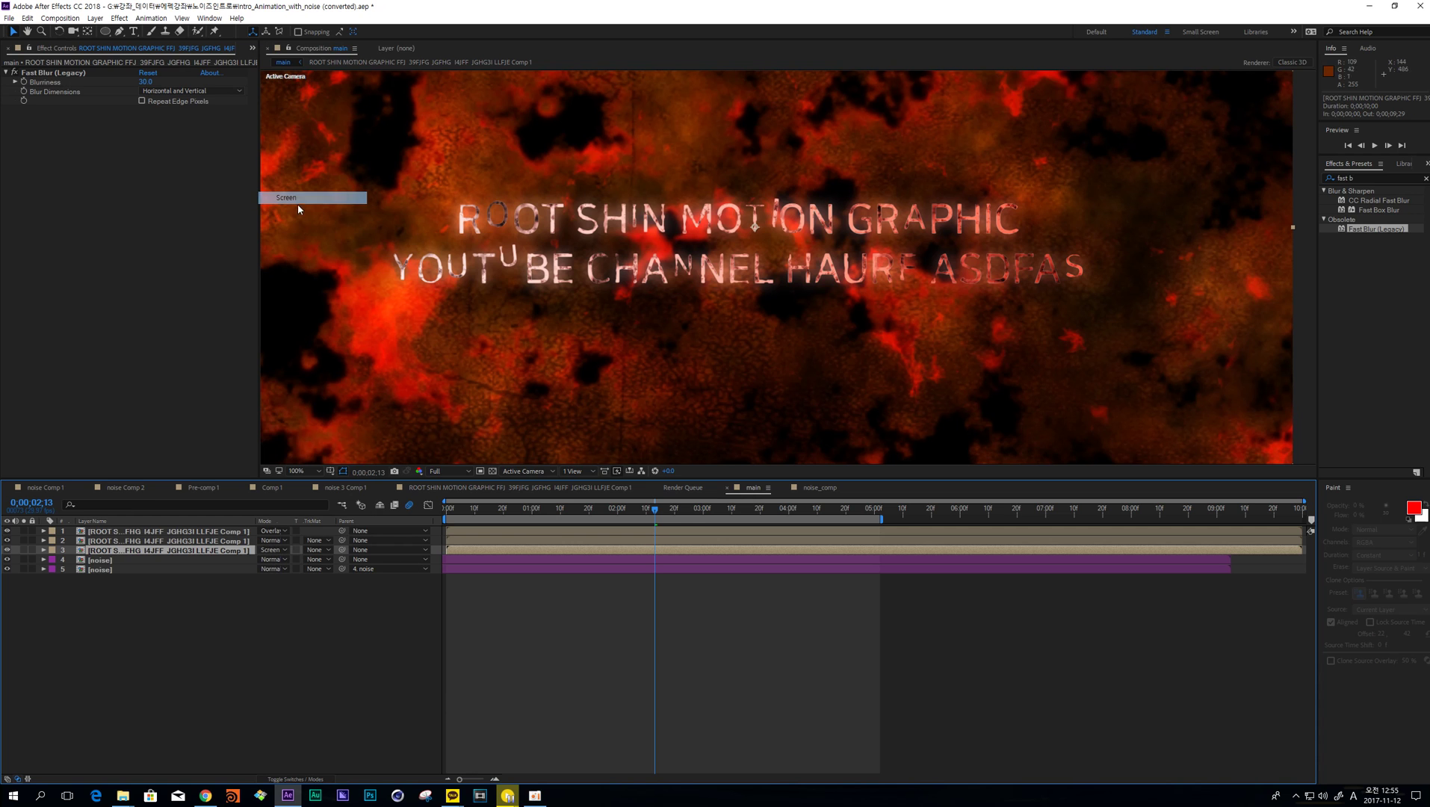
- Set the blurred title layer's blending mode to Color Dodge
left_click(276, 555)
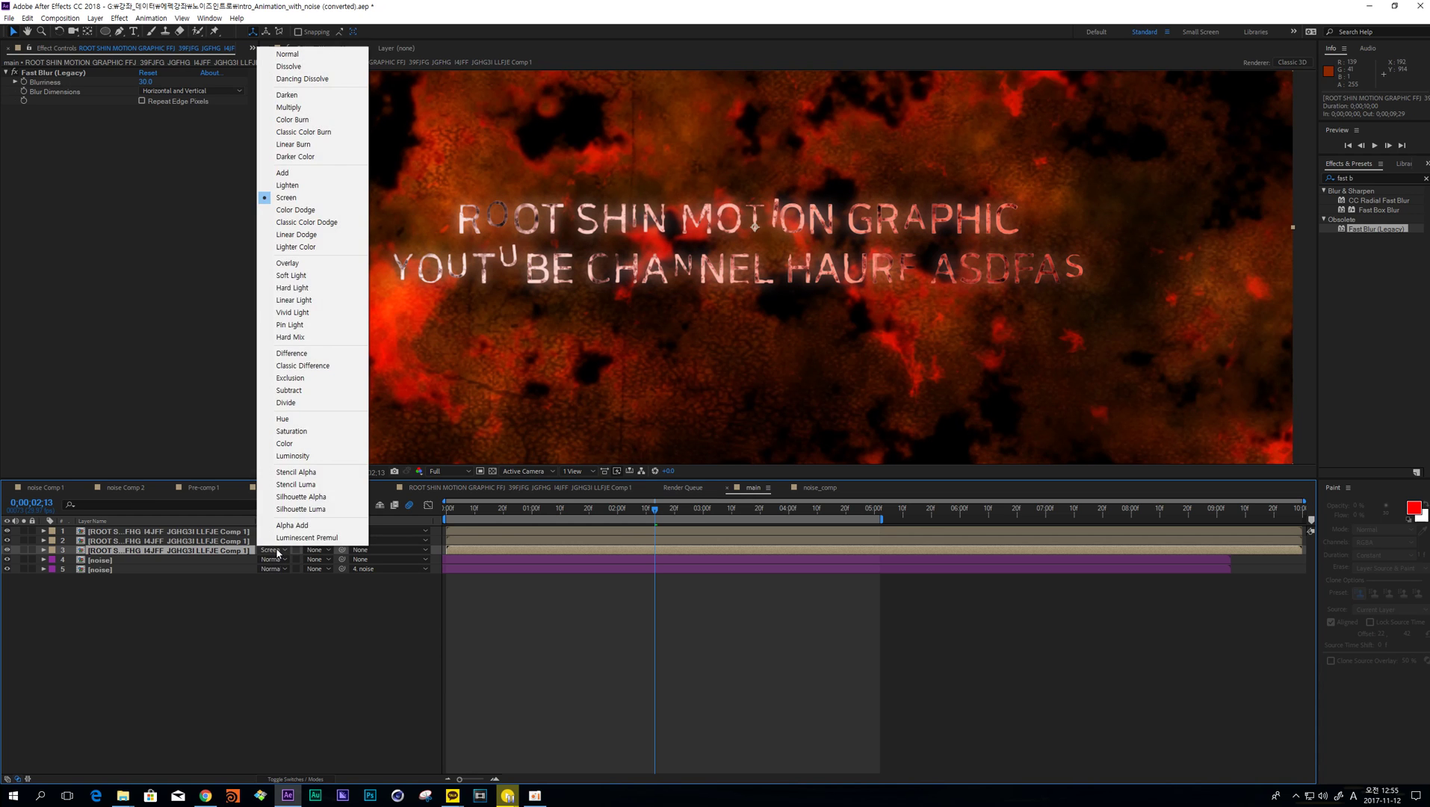
left_click(293, 207)
scroll(475, 167, "up", 3)
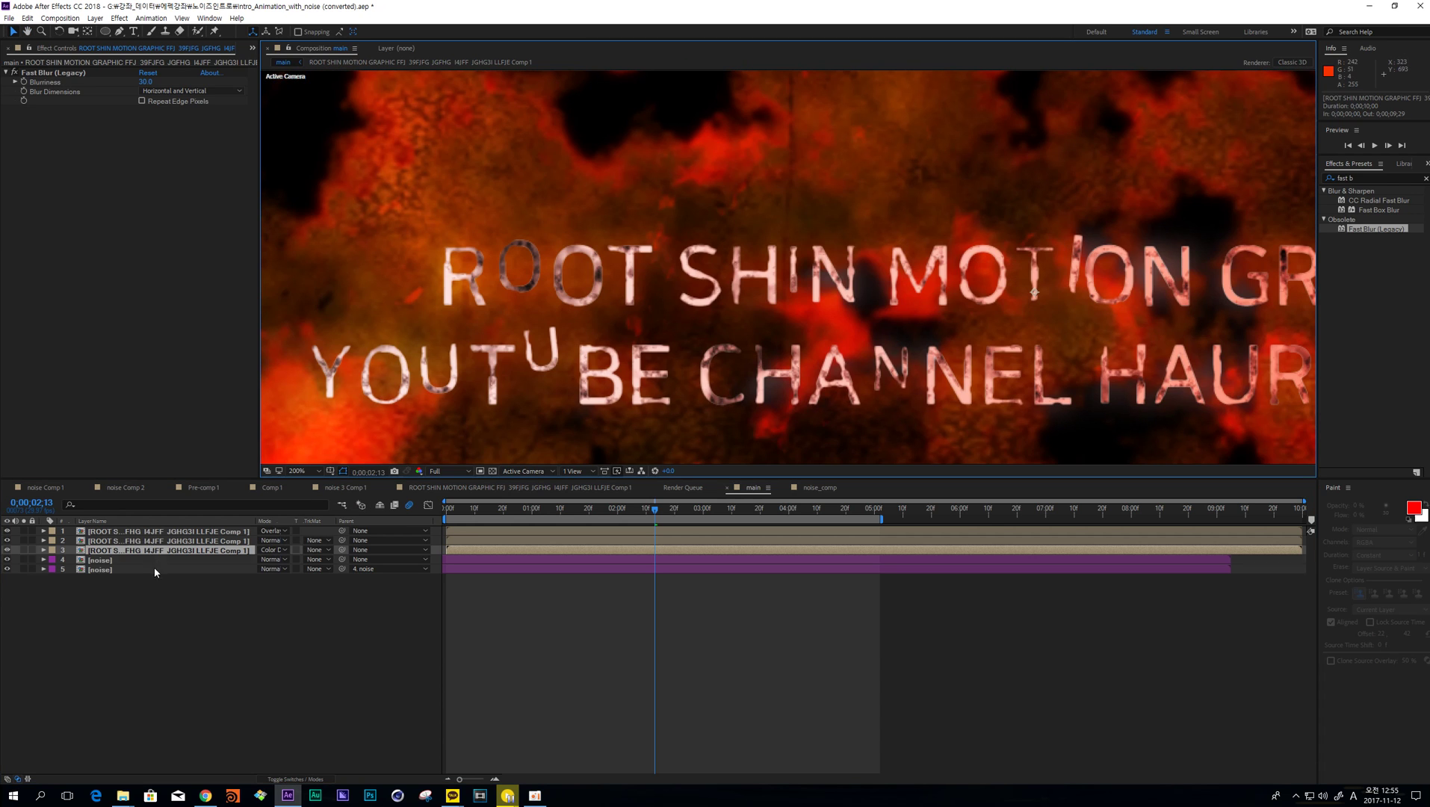
- Lower the blurred title layer's Opacity to 50% and reduce it further after checking the glow
key("t")
left_click_drag(264, 563, 259, 566)
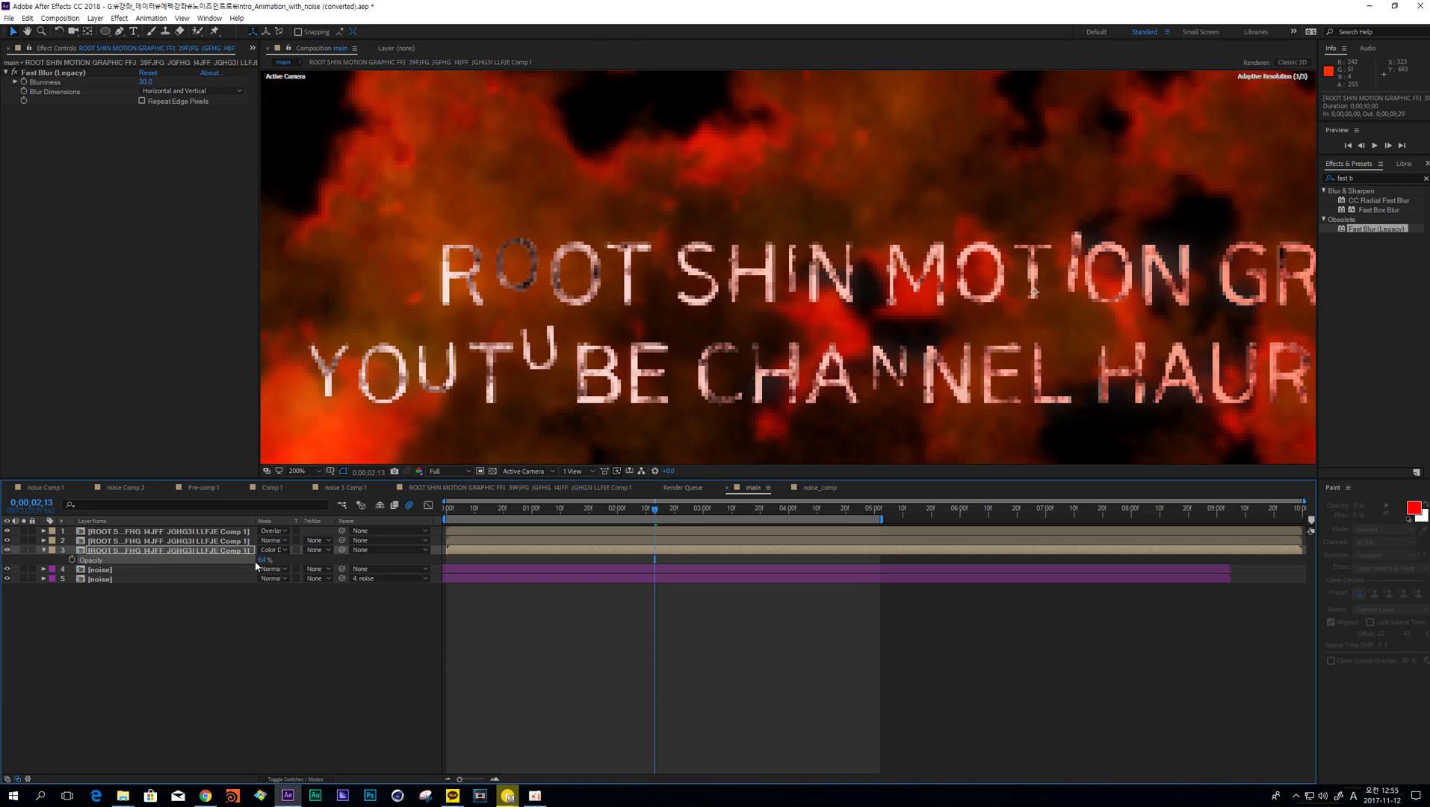
left_click(264, 561)
type("50")
key("Return")
left_click(575, 650)
left_click_drag(513, 343, 660, 284)
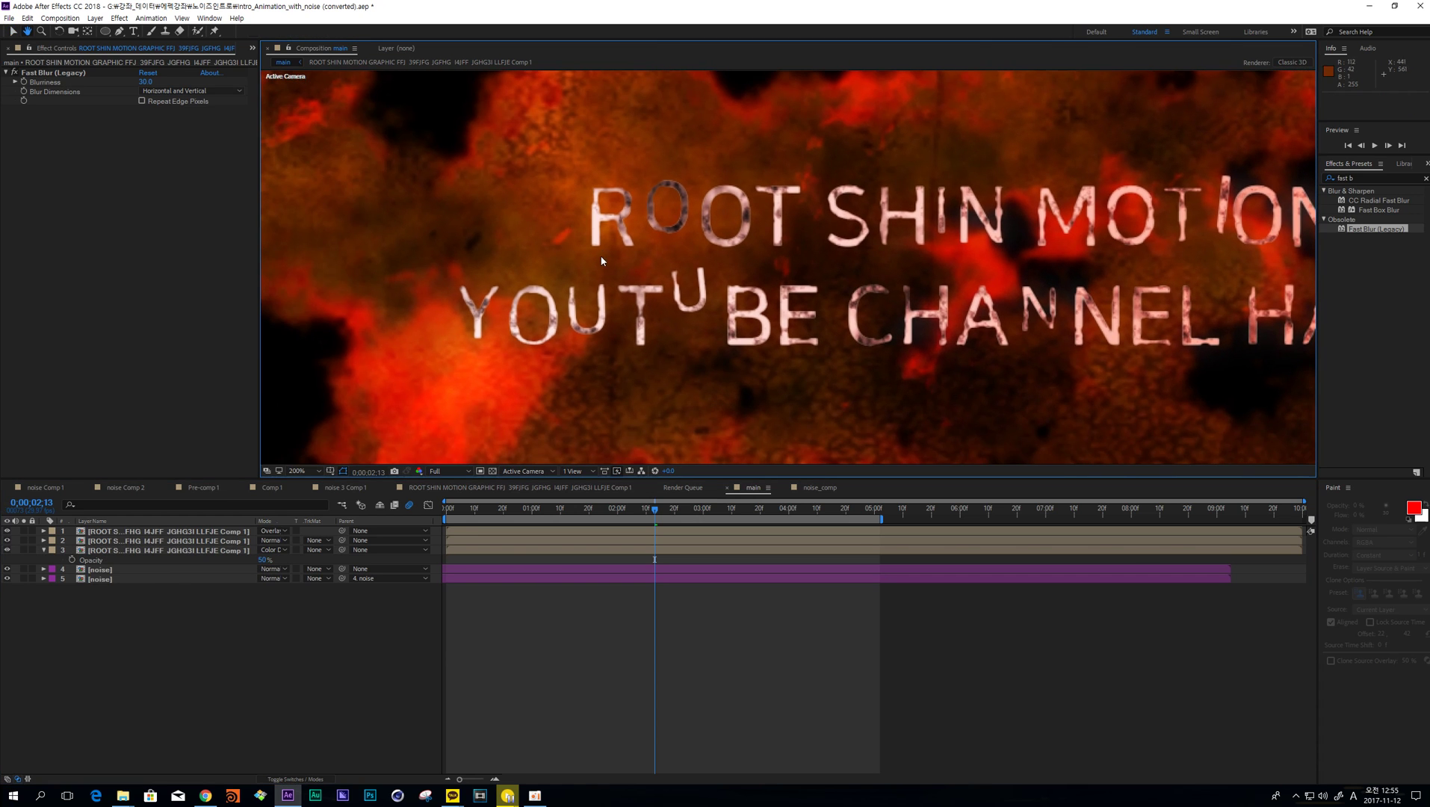
left_click_drag(261, 564, 247, 564)
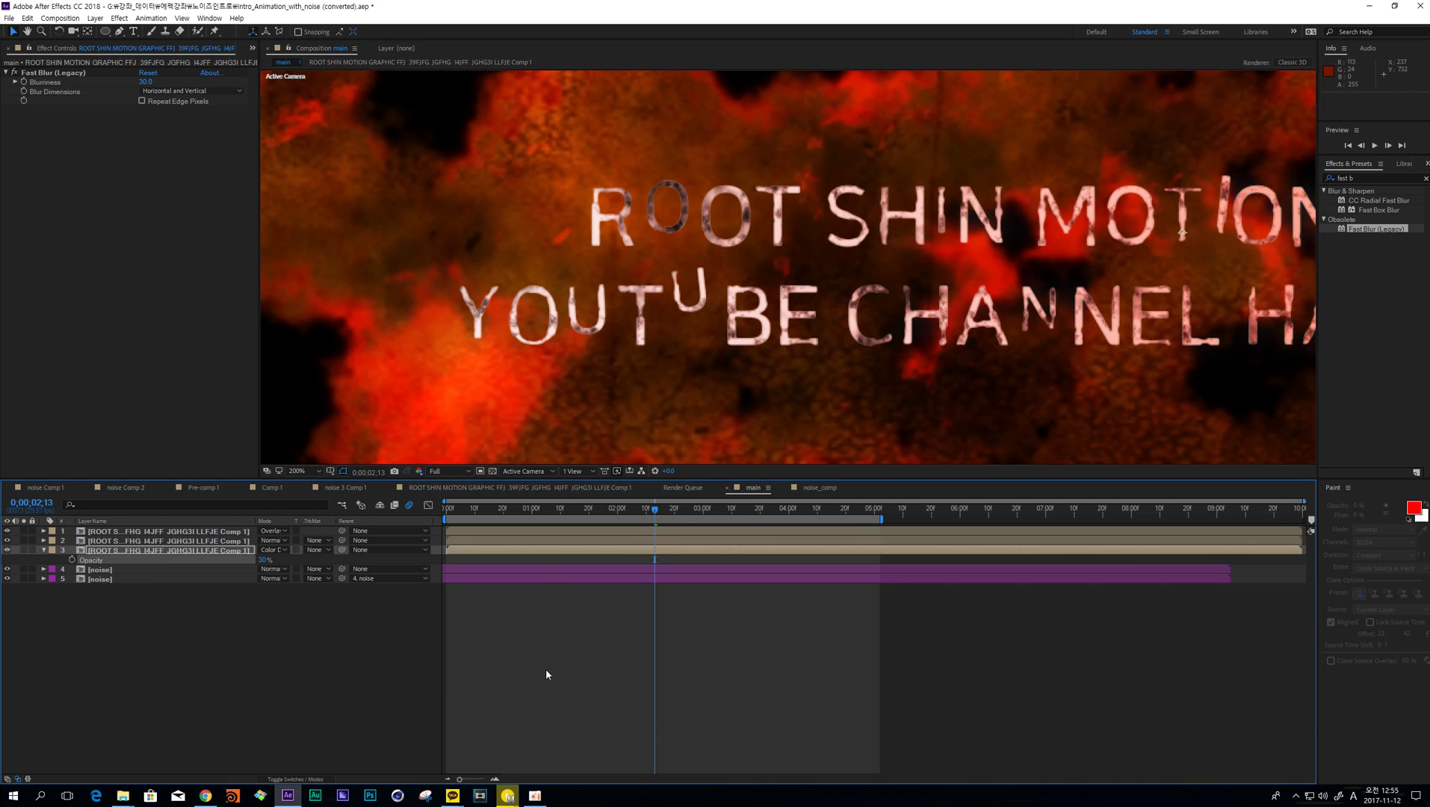
- Set the blurred title layer's Blurriness to 20 and toggle its visibility to compare the glow
left_click(118, 548)
left_click(145, 82)
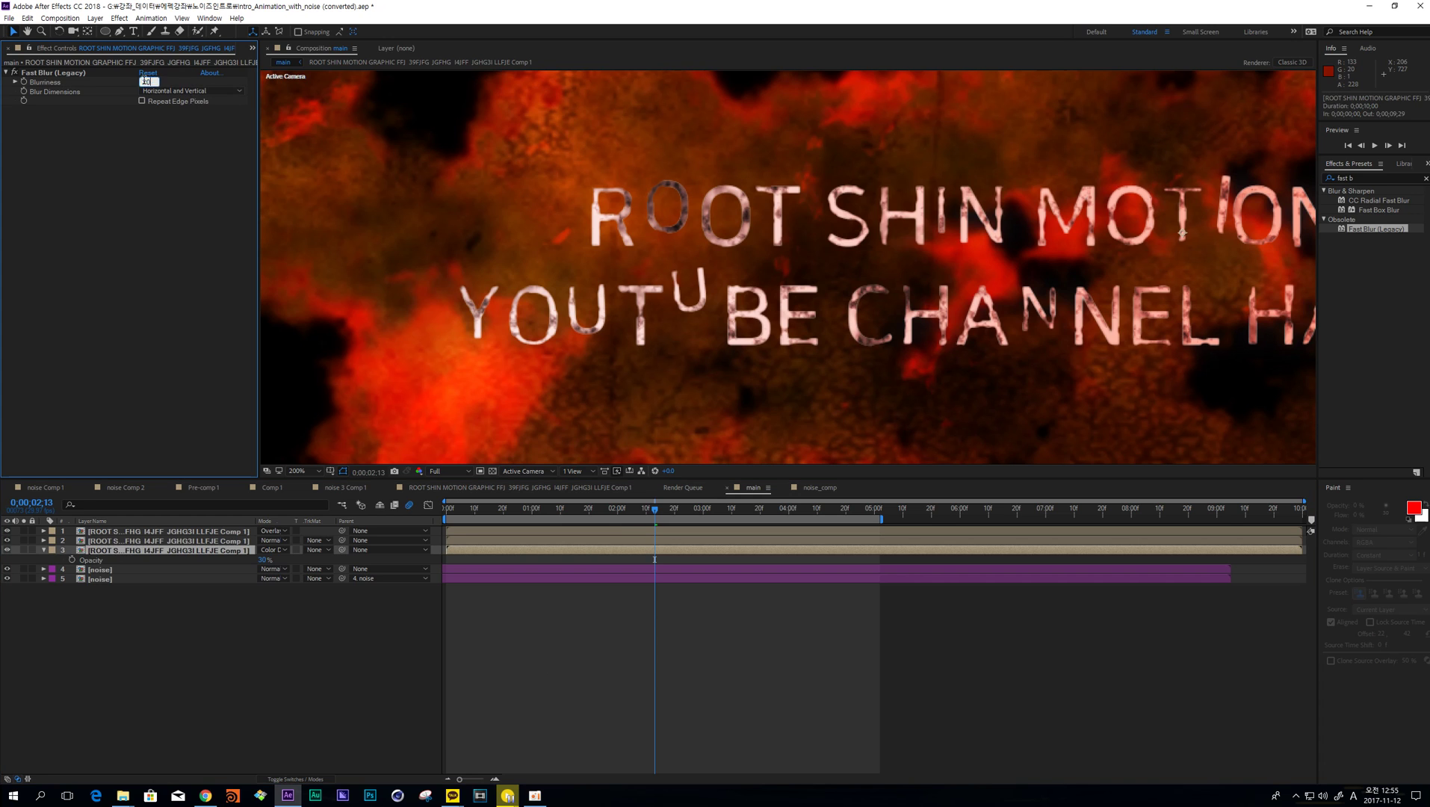
key("Return")
left_click(7, 550)
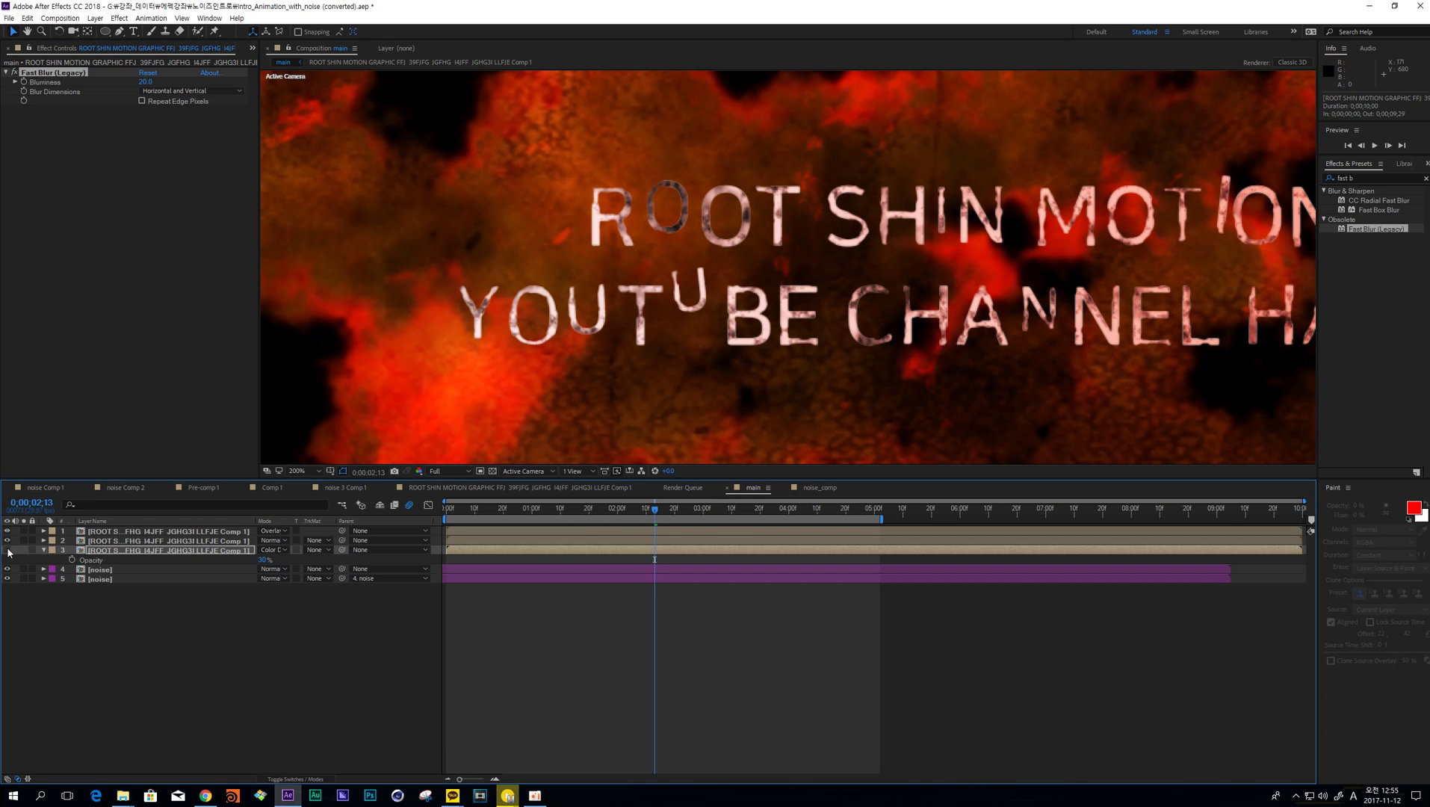
left_click(7, 550)
left_click(8, 549)
left_click(7, 550)
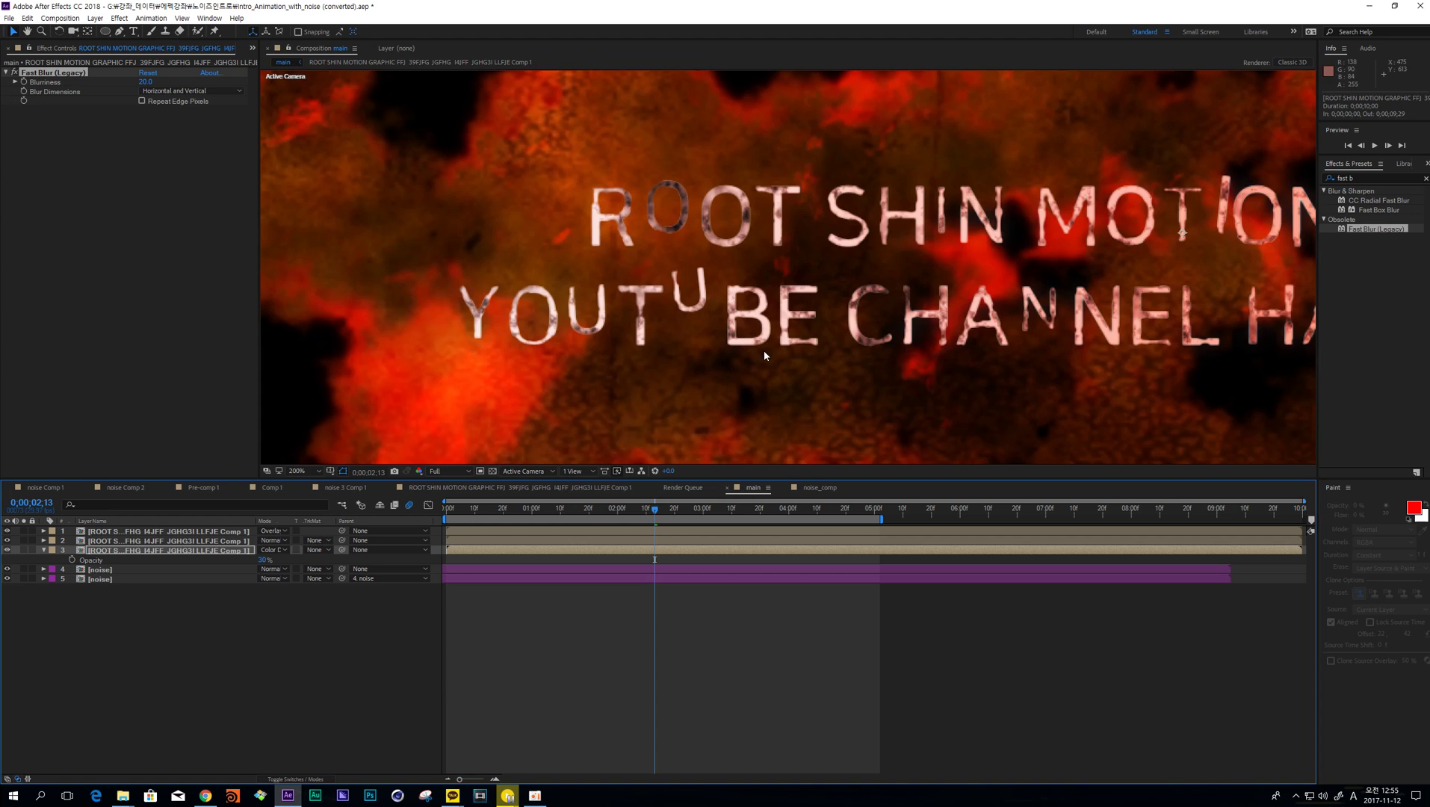
- Inspect the glow across both lines of the title up close and in the full frame
left_click_drag(1298, 371, 777, 323)
left_click_drag(630, 234, 638, 238)
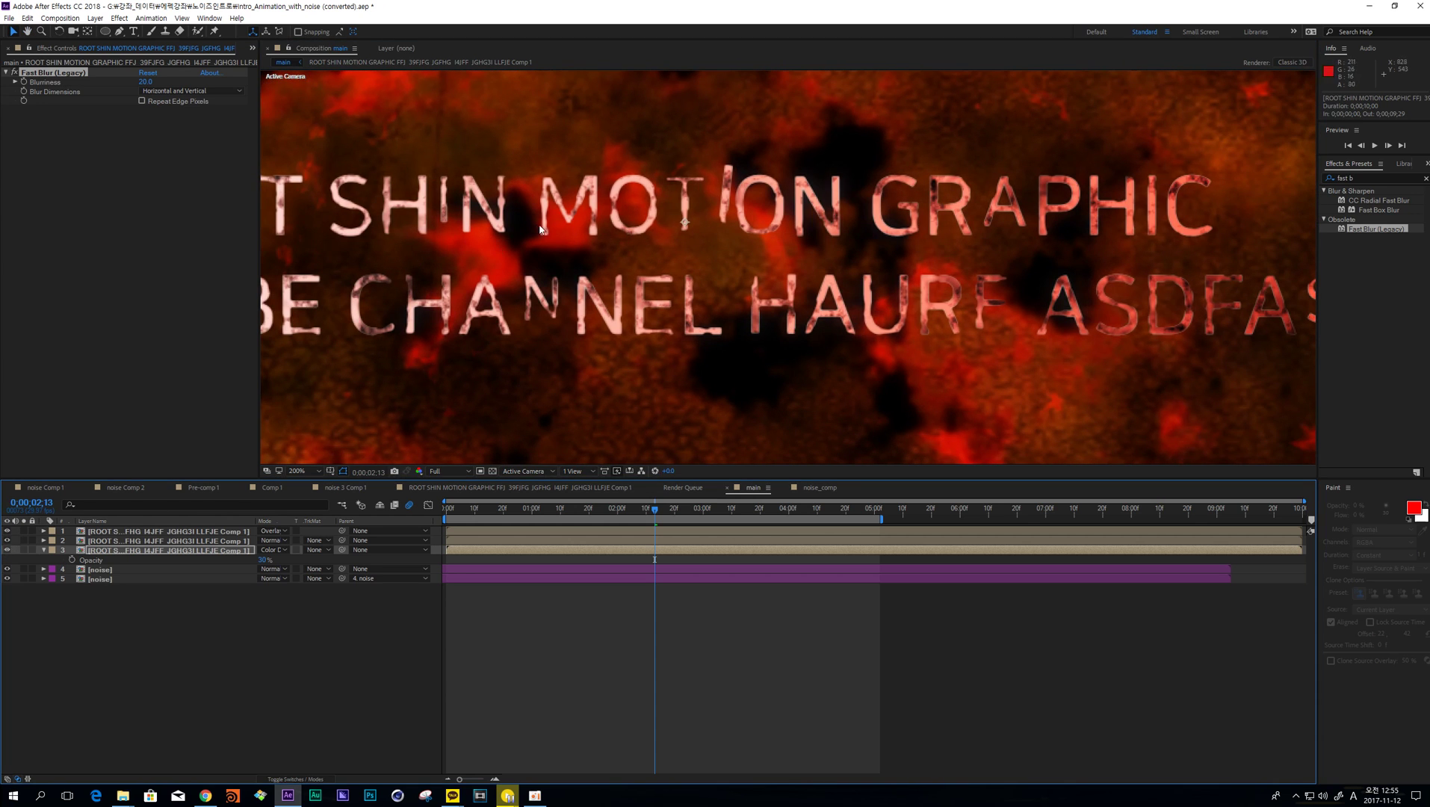
scroll(668, 232, "down", 1)
scroll(669, 232, "up", 1)
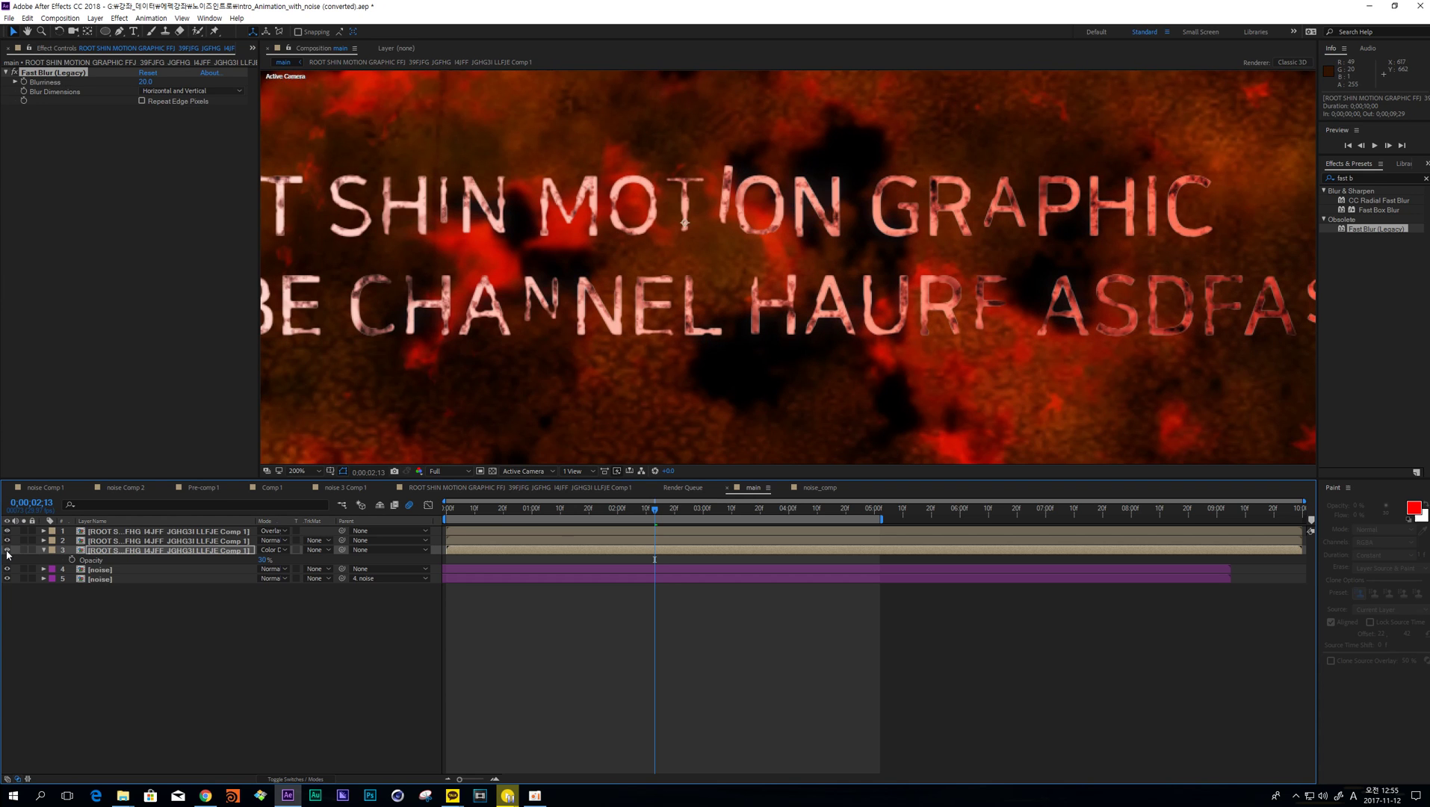
scroll(619, 298, "down", 1)
scroll(619, 297, "down", 1)
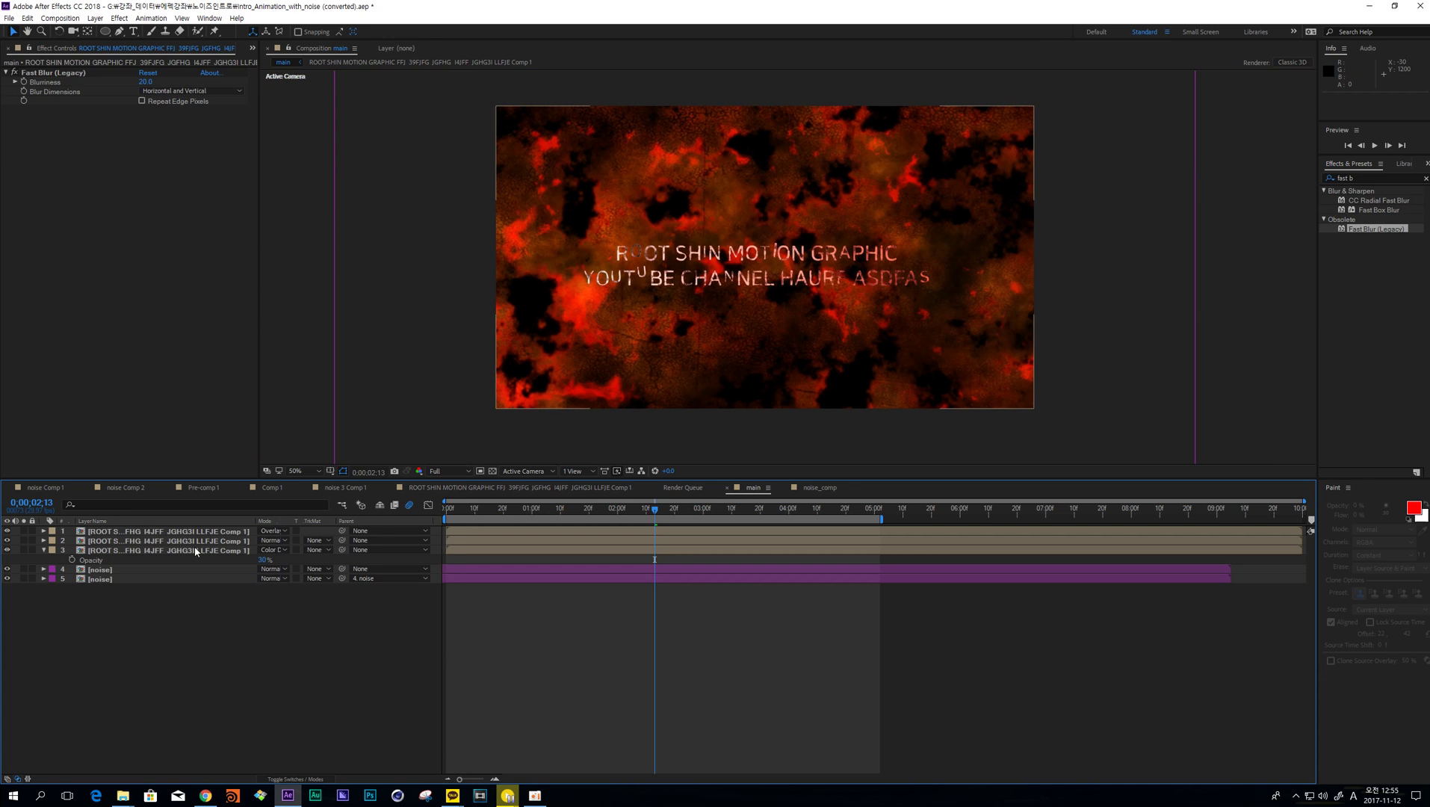
- Turn the three title layers into 3D layers and collapse the properties of all layers
key("F4")
left_click(149, 532)
left_click(182, 579, "shift")
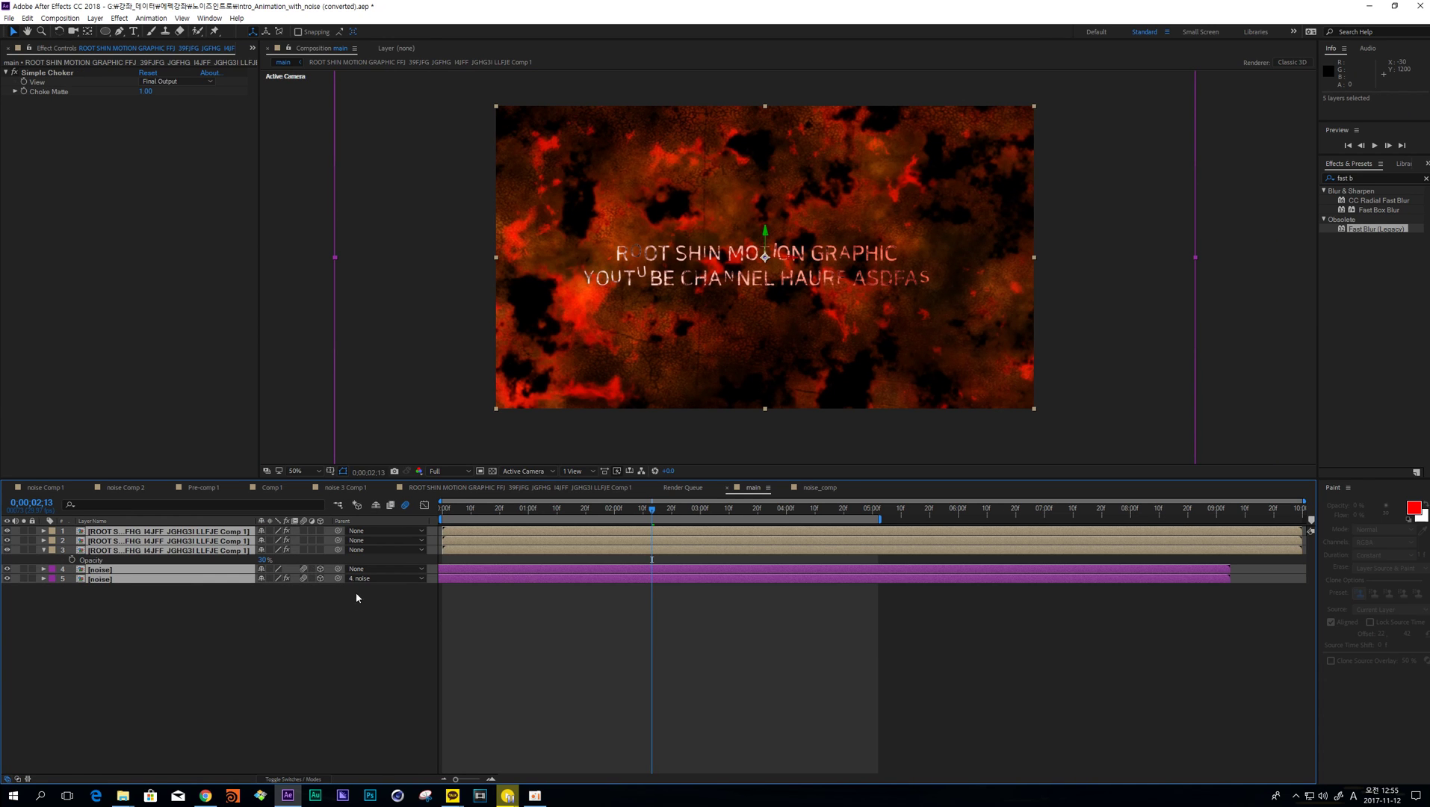
left_click(321, 531)
key("ctrl+grave")
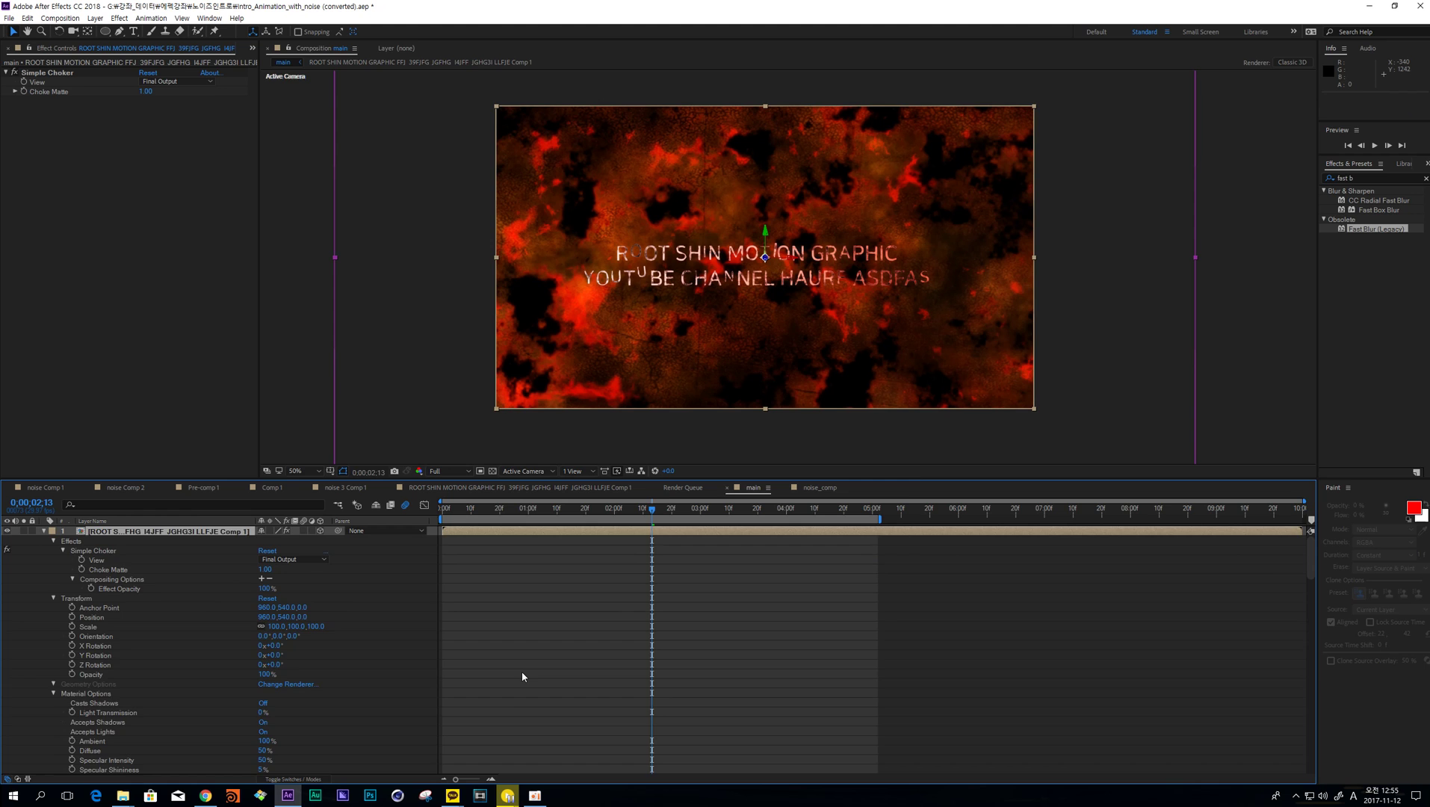
key("ctrl+grave")
- Create a 20mm two-node camera and a 3D null object, and parent the camera to the null
key("ctrl+alt+shift+c")
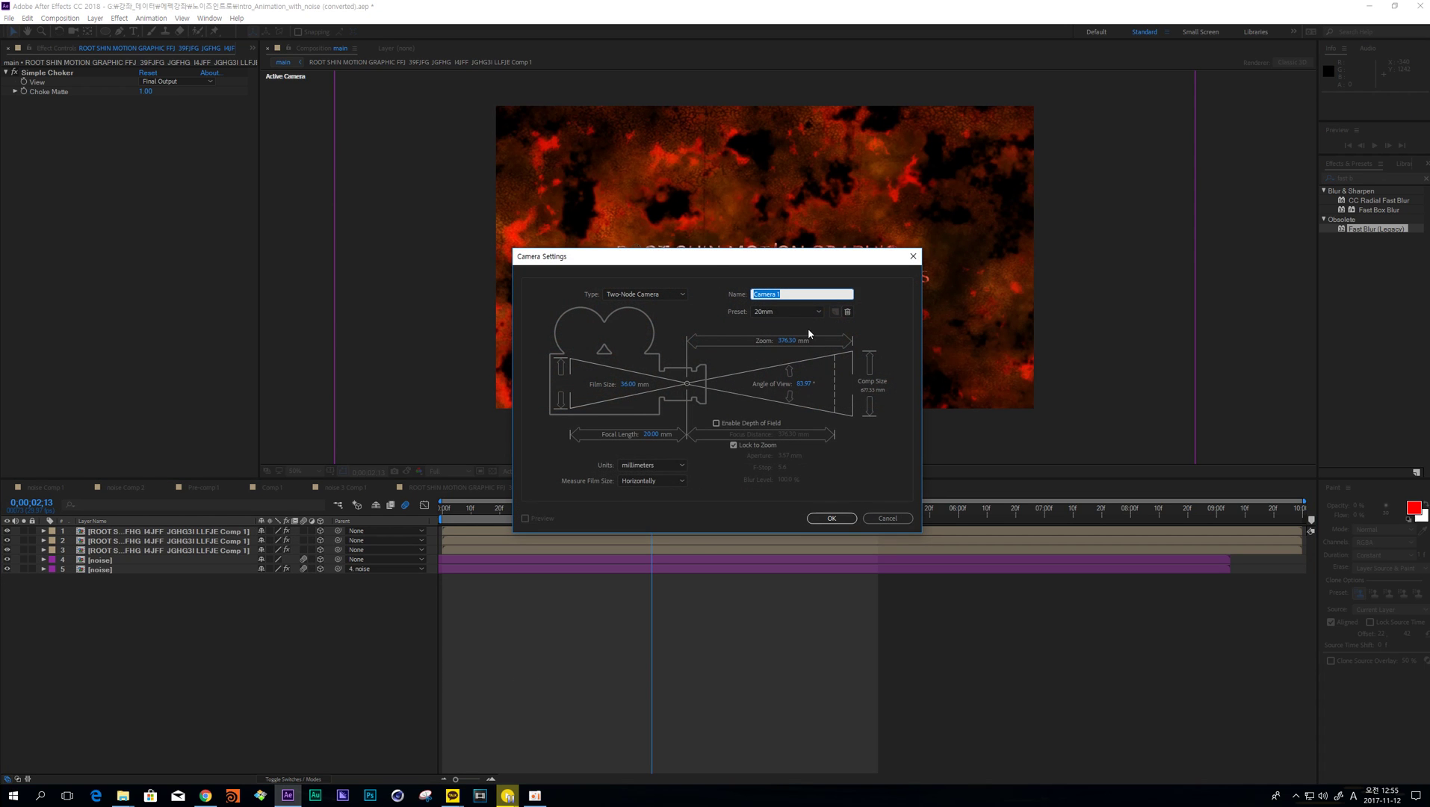
key("Return")
key("ctrl+alt+shift+y")
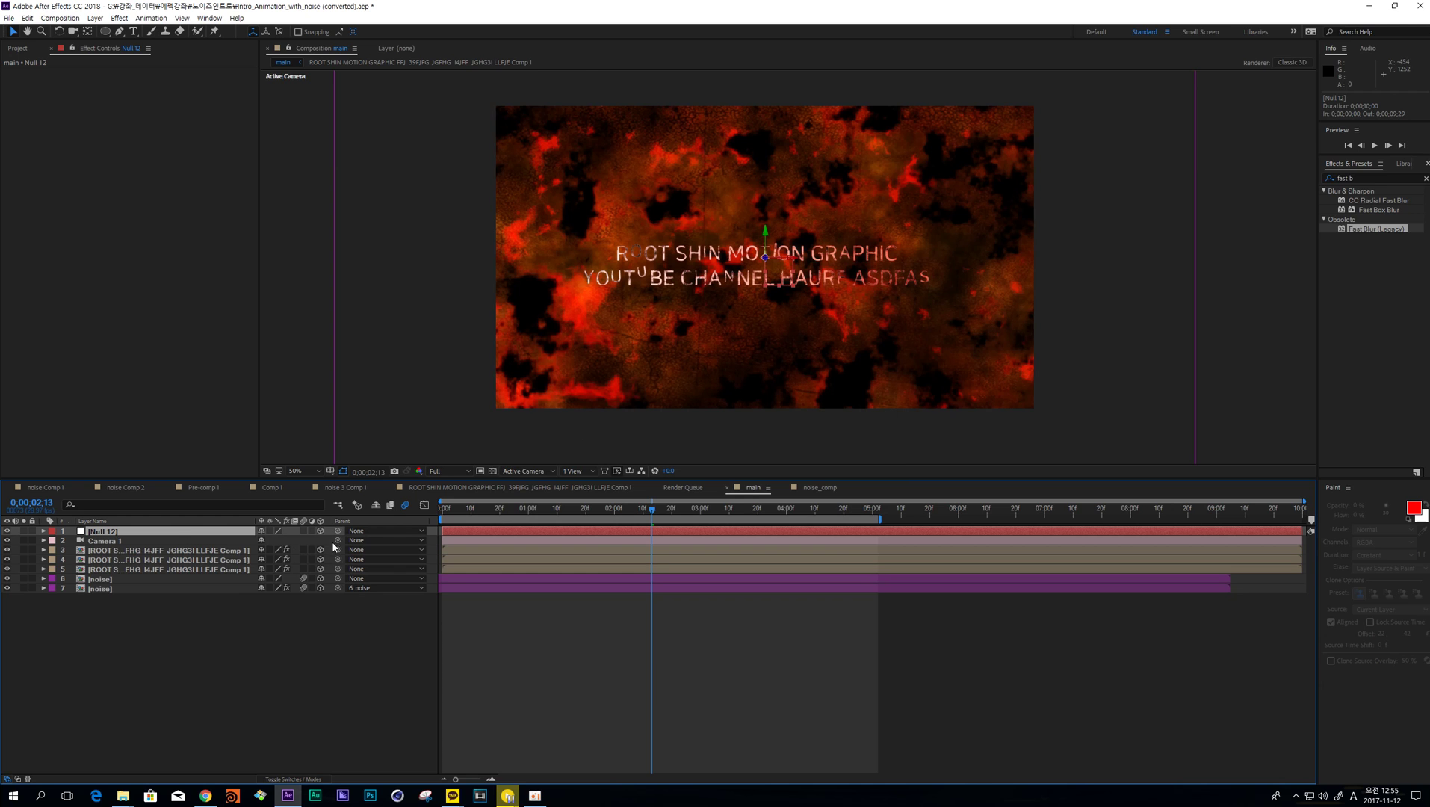
left_click_drag(338, 540, 99, 533)
- Add Big_Fire_03.mov as a 3D layer between the camera and the title layers and show its Position
left_click(17, 48)
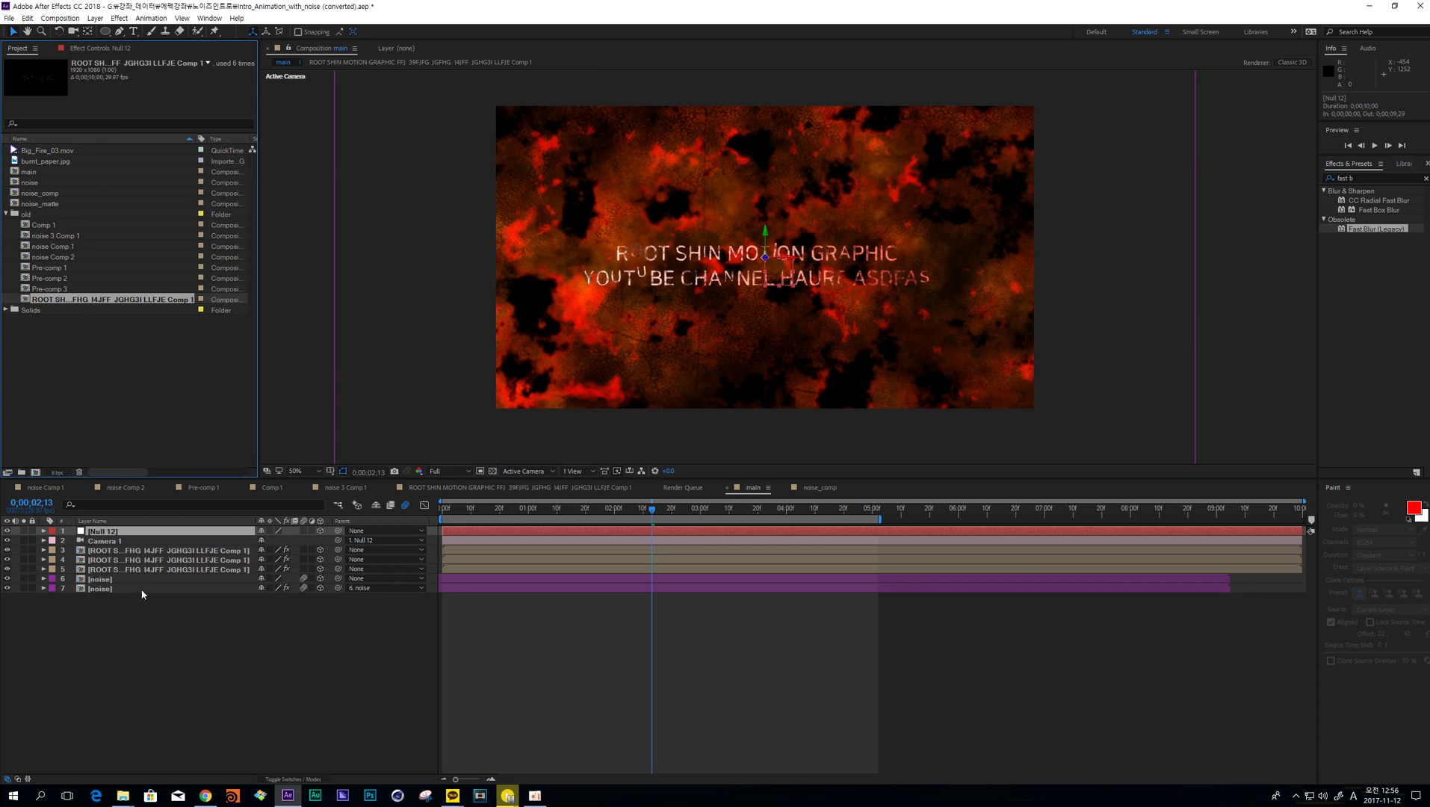
left_click_drag(47, 150, 136, 546)
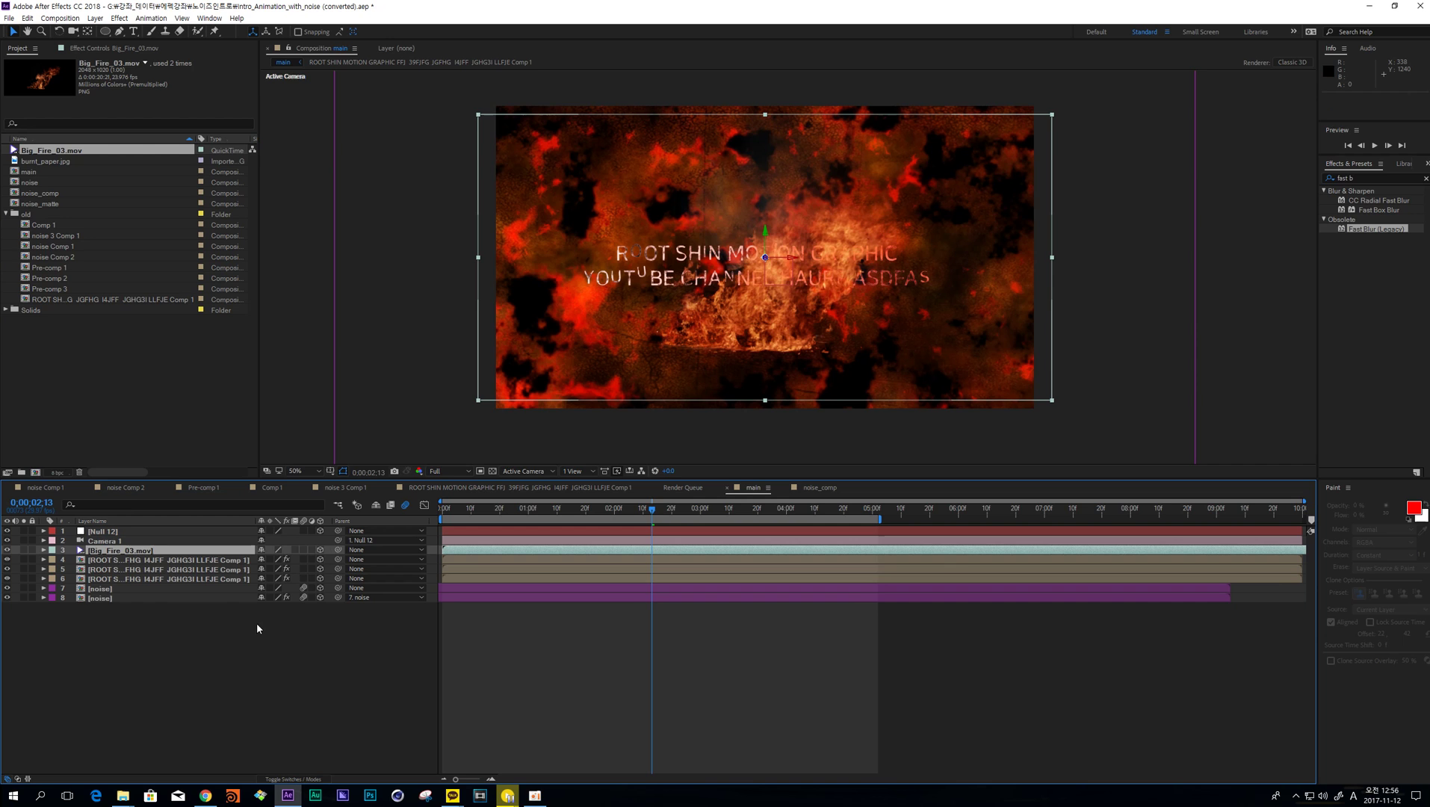
key("p")
- Parent the two lower title layers to the topmost title layer
left_click(159, 571)
left_click(159, 580)
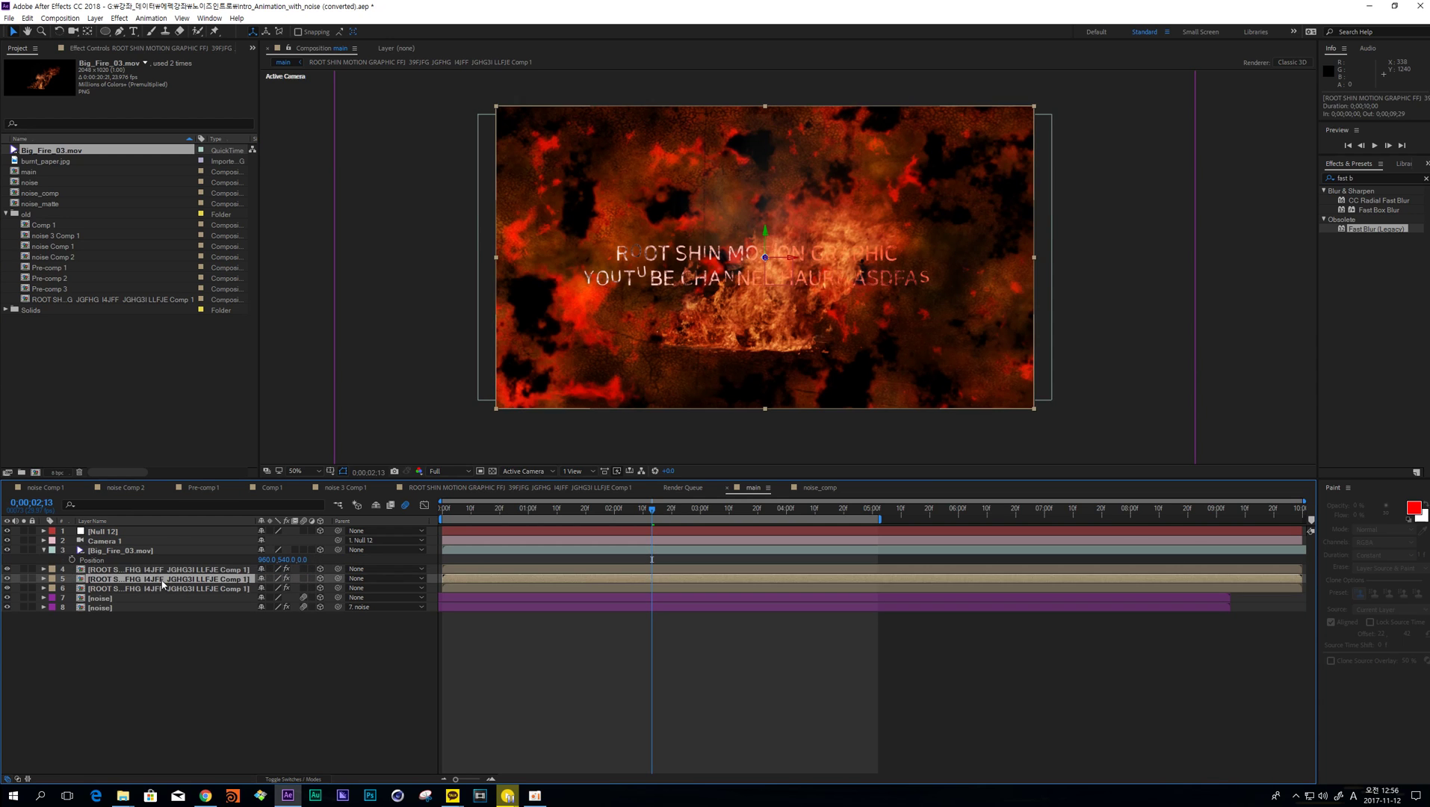
left_click(153, 589, "shift")
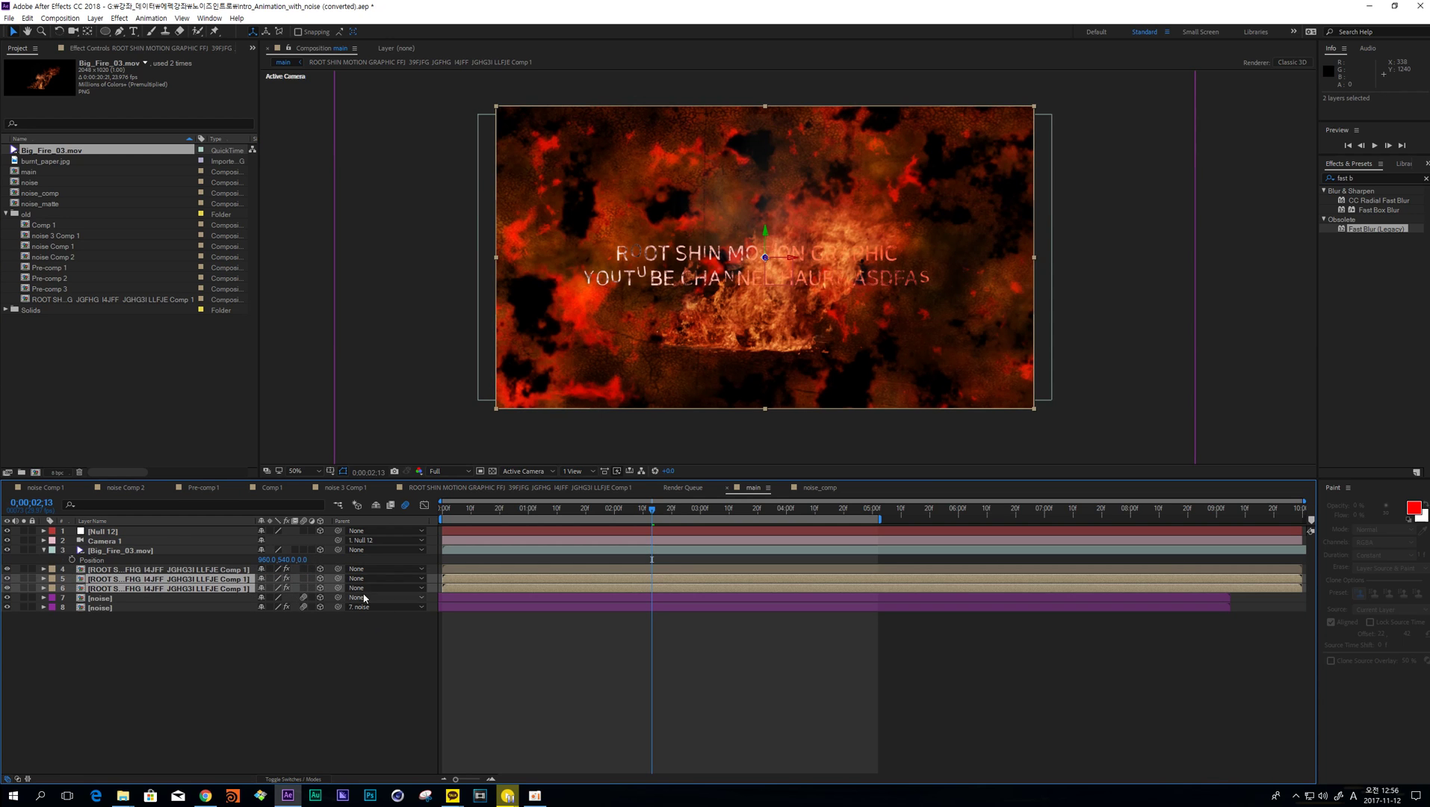
left_click_drag(338, 579, 184, 570)
- Set the topmost title layer's Z position to -400
key("p")
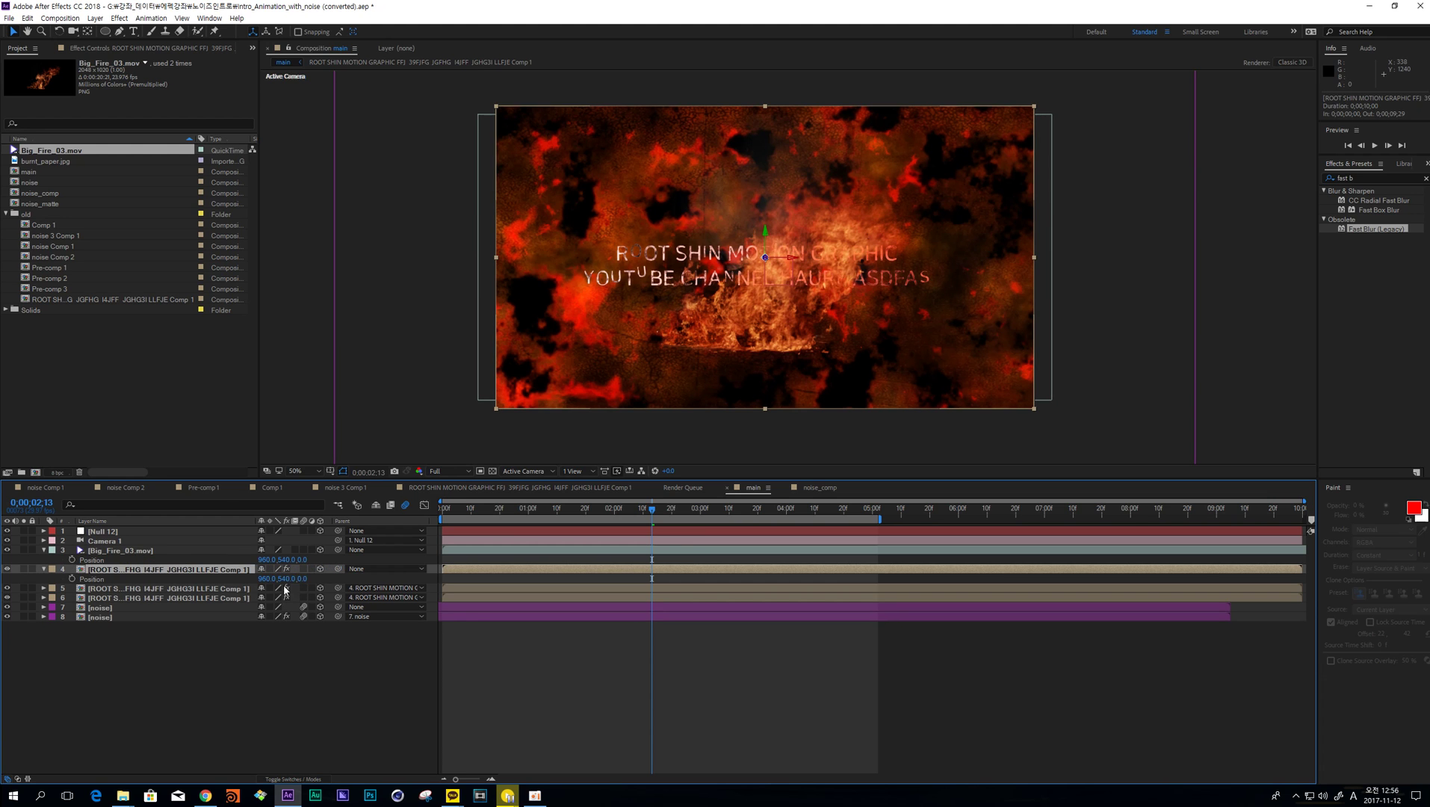
left_click_drag(302, 578, 305, 579)
left_click(305, 580)
type("-400")
key("Return")
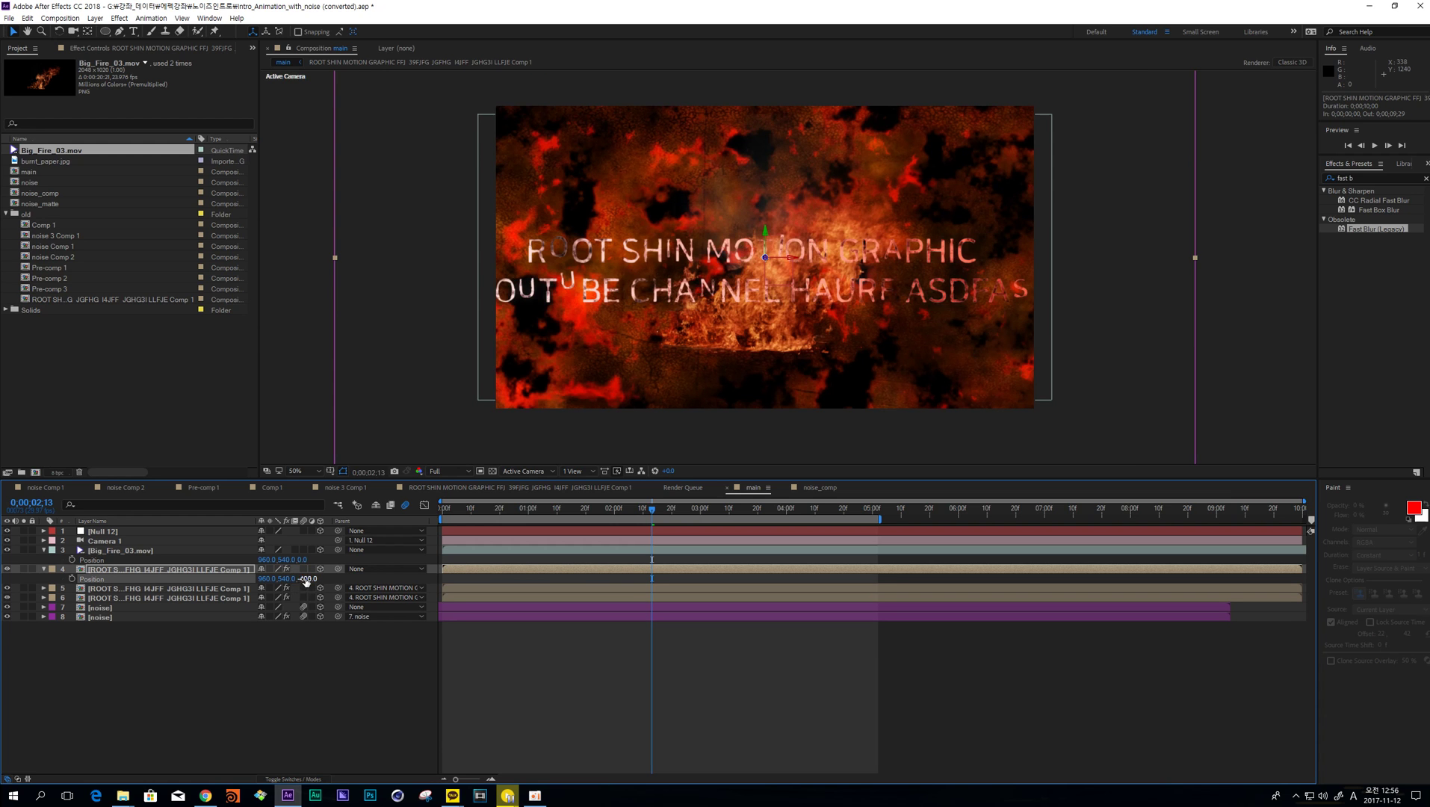
- Set the fire layer's Z position to -500 and shift the fire slightly upward in the frame
left_click(146, 551)
left_click_drag(305, 560, 233, 559)
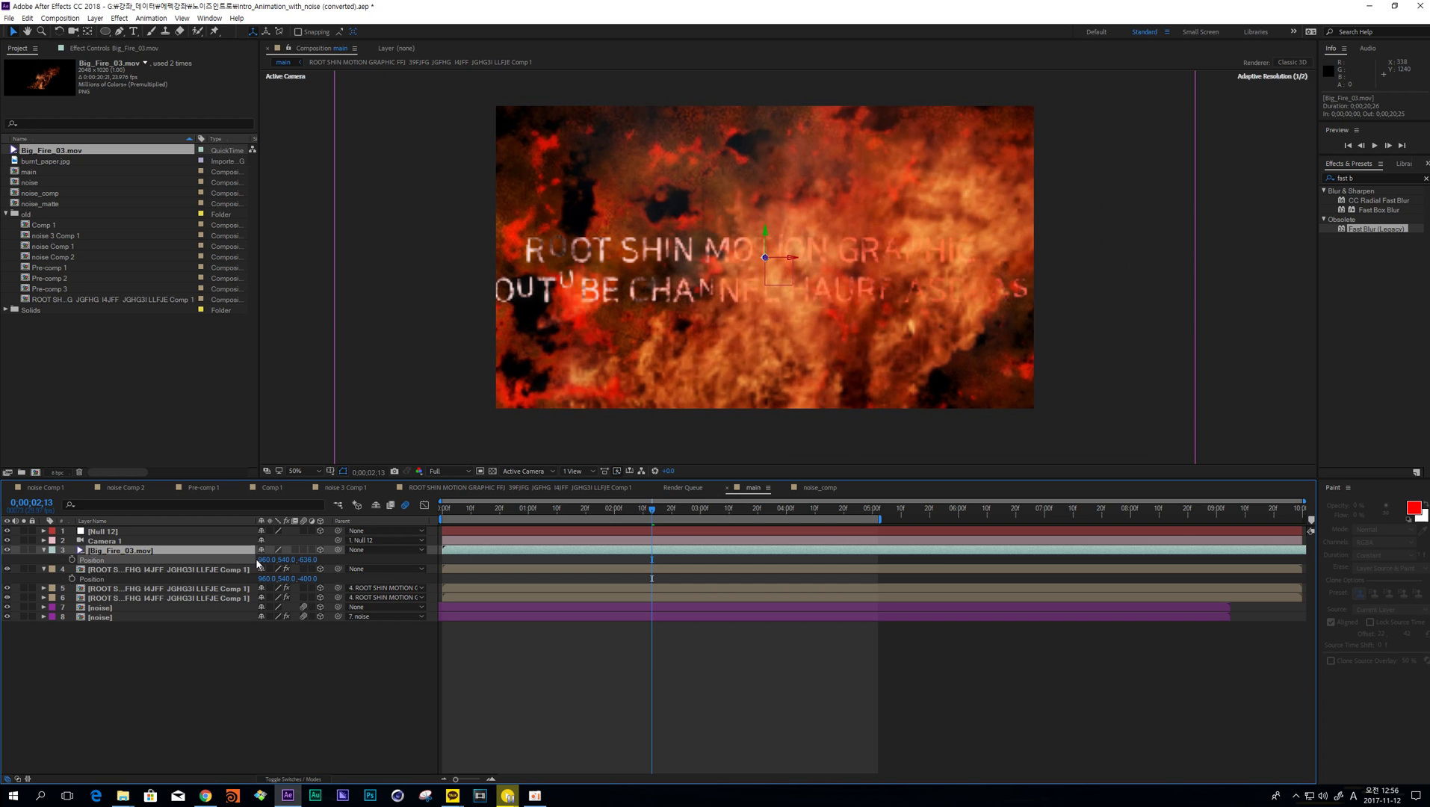
left_click(305, 560)
type("-500")
key("Return")
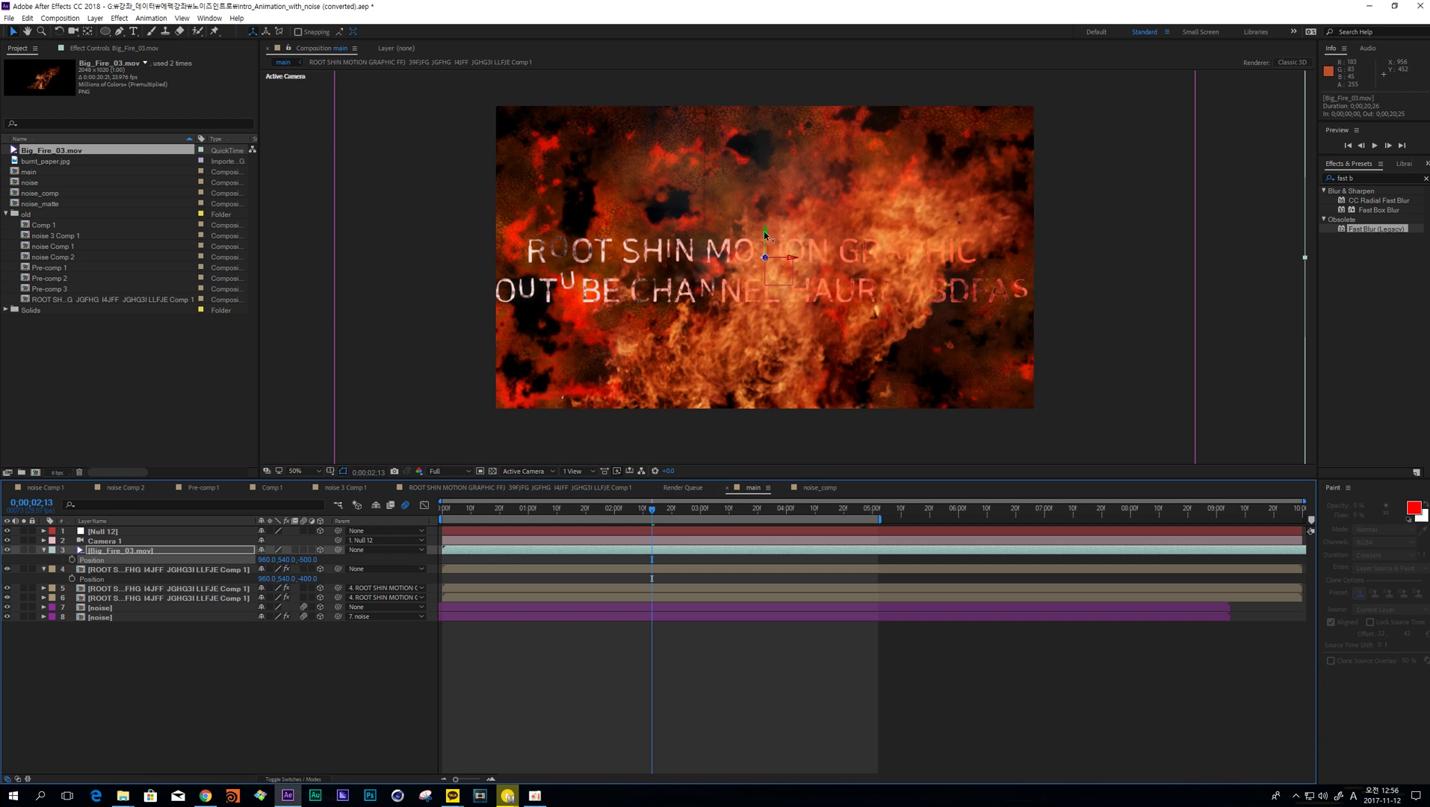
left_click_drag(764, 233, 763, 220)
- At 5 seconds, keyframe the null's Position and Z Rotation and set its Z position to -352
left_click(659, 645)
left_click(674, 509)
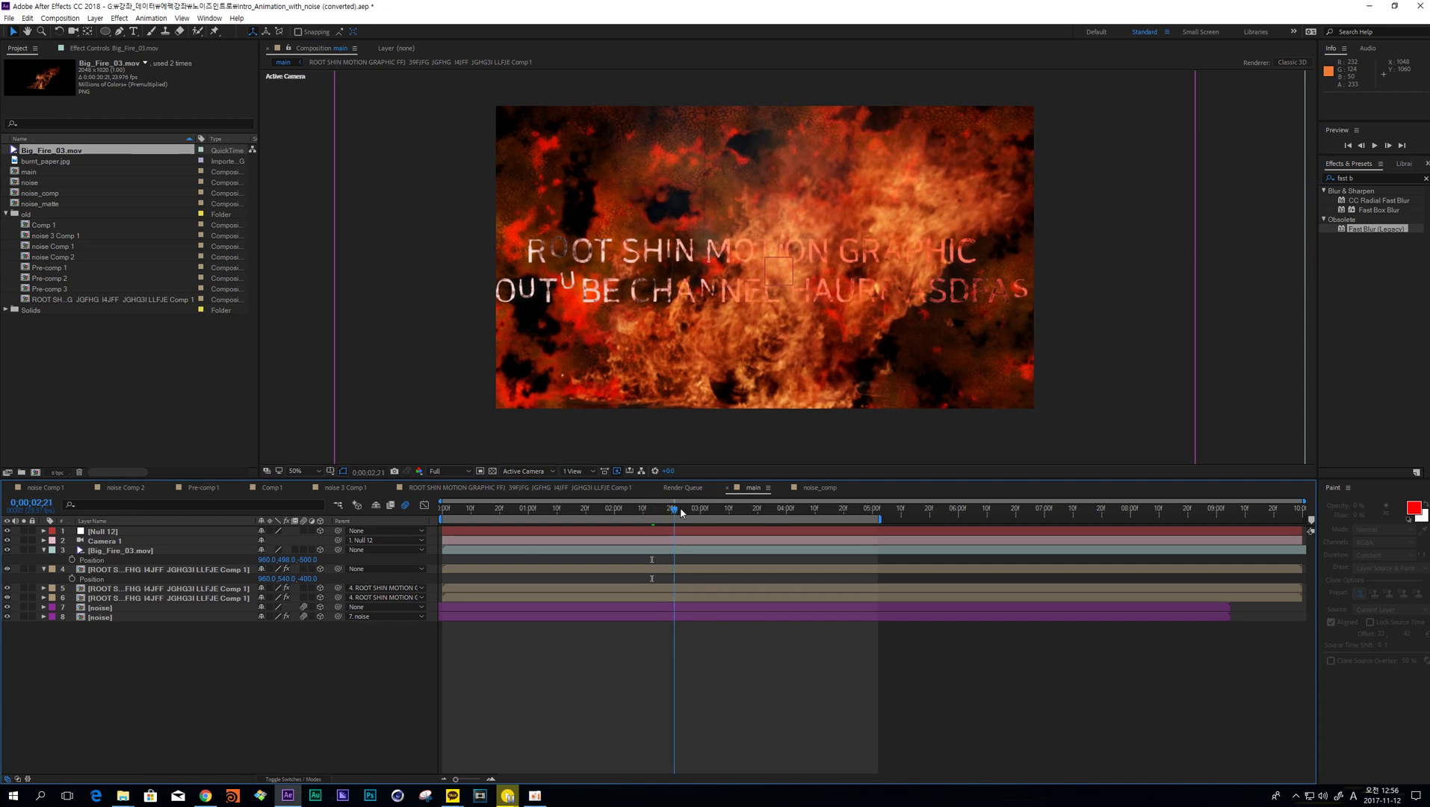
left_click_drag(681, 513, 872, 505)
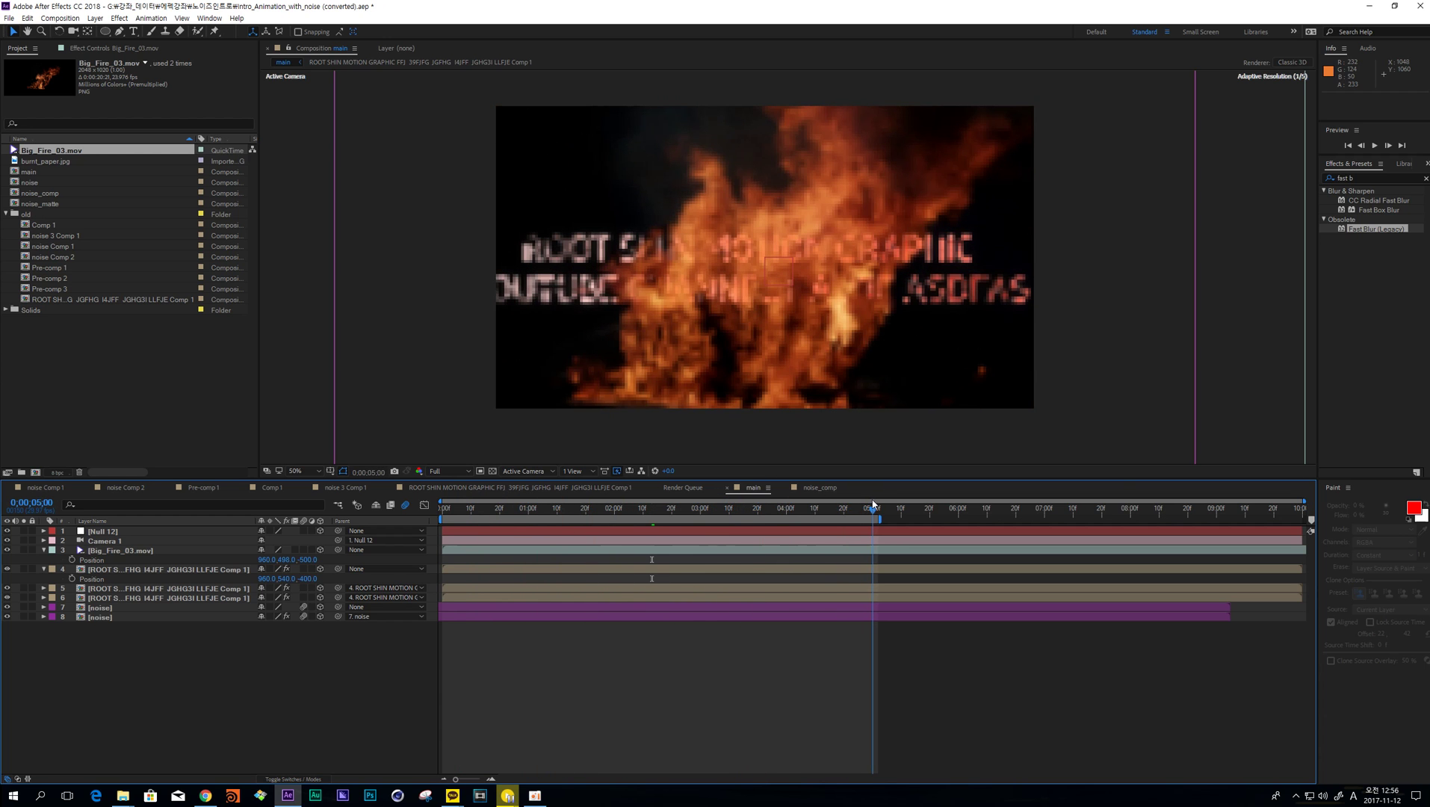
left_click(104, 532)
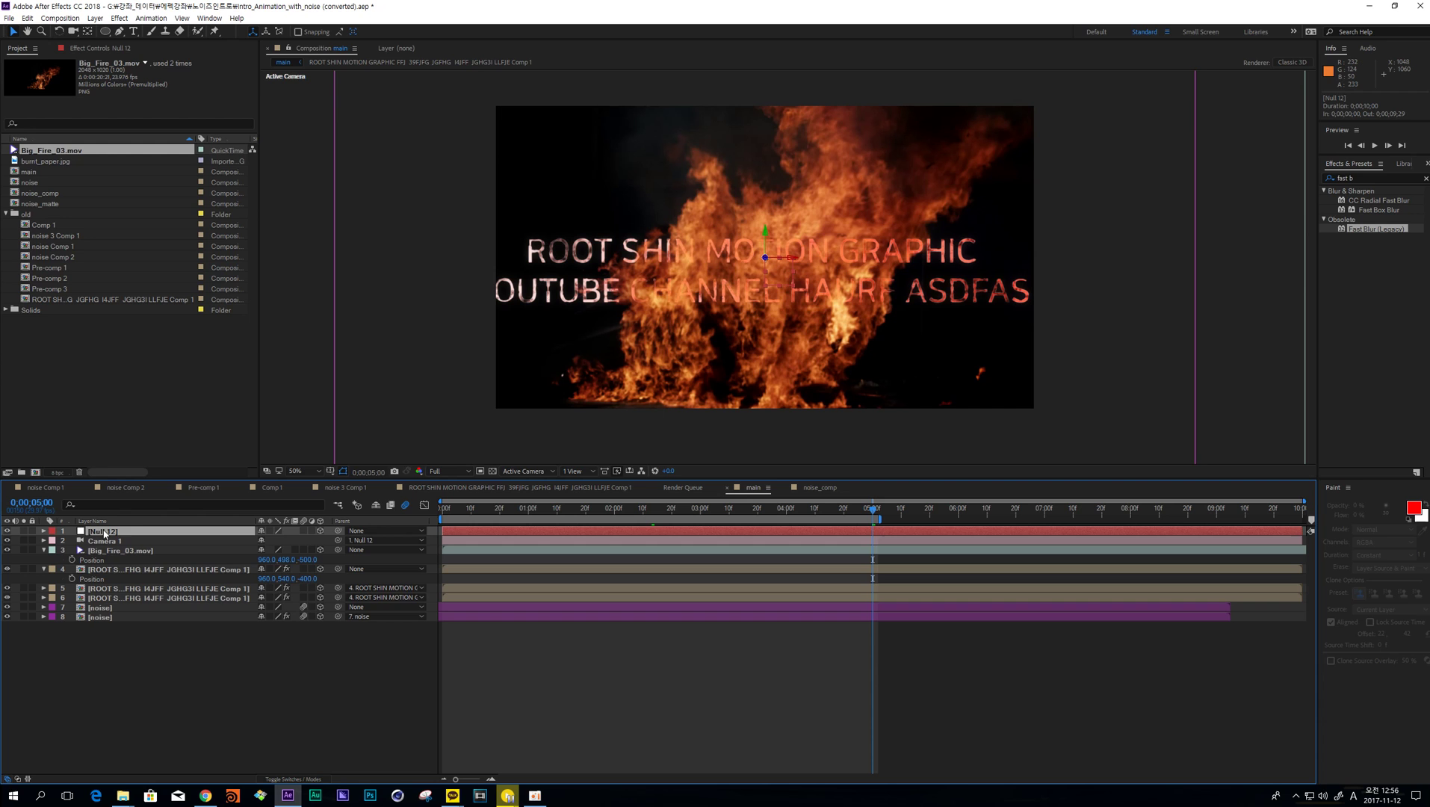
key("p")
left_click(72, 540)
key("shift+r")
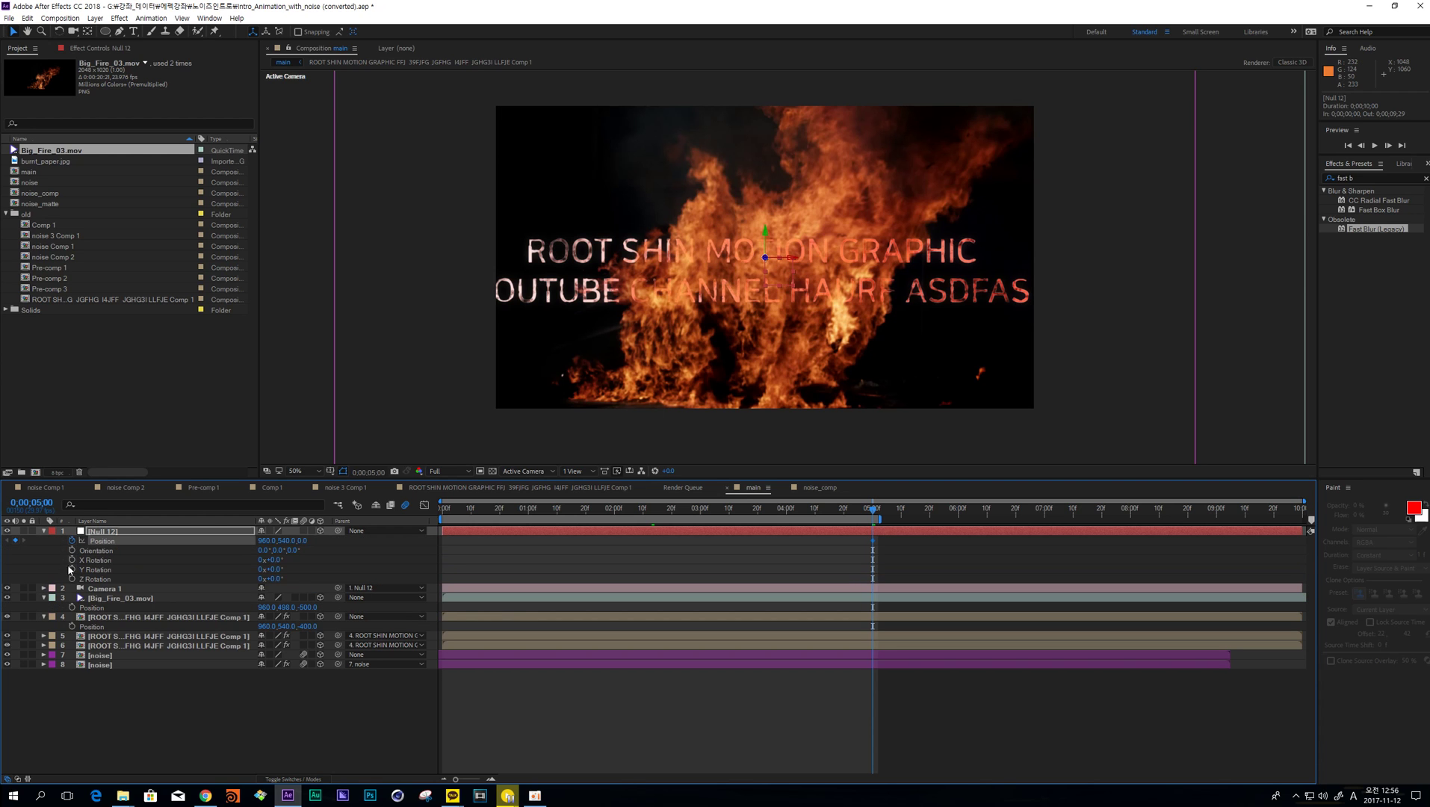
left_click(71, 579)
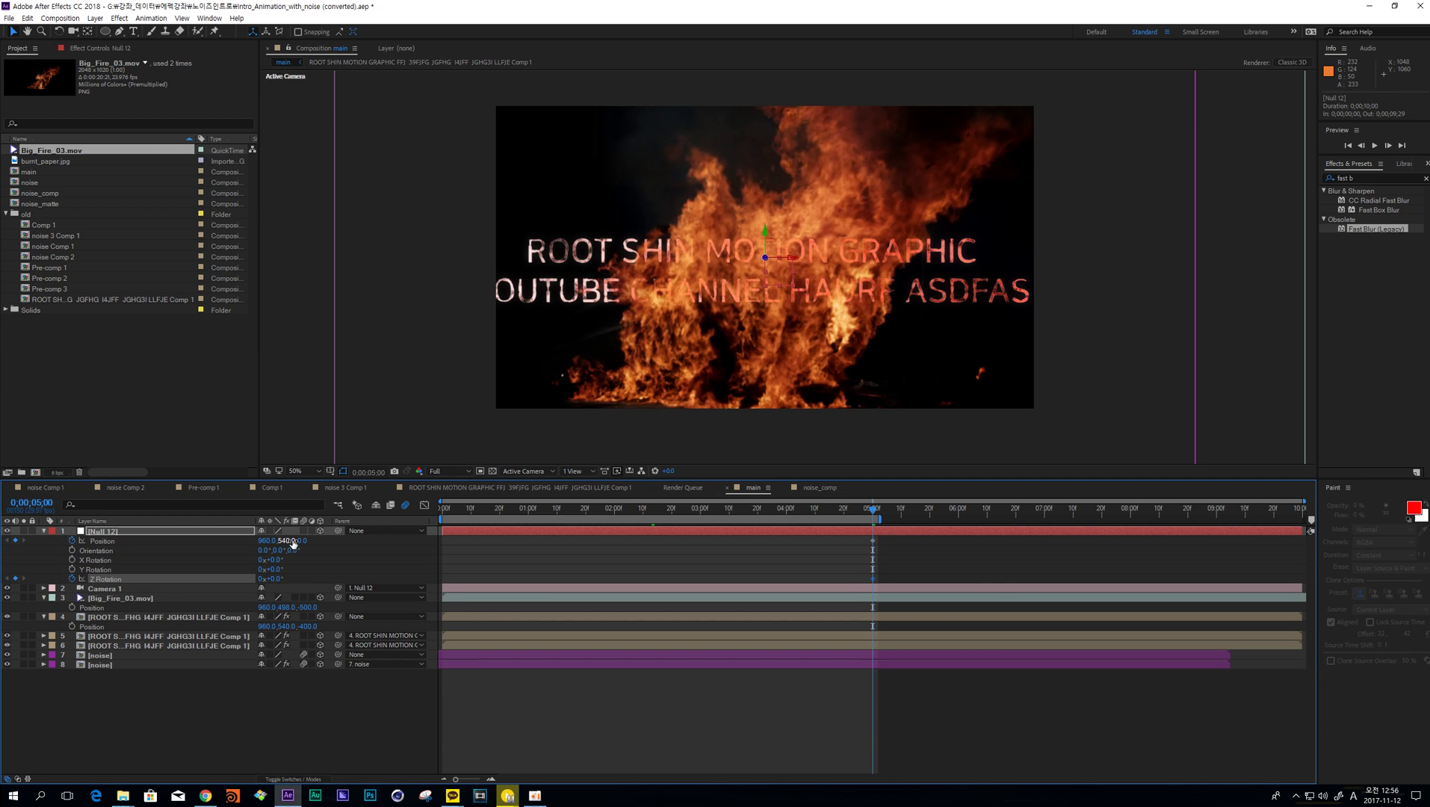
left_click_drag(296, 542, 121, 554)
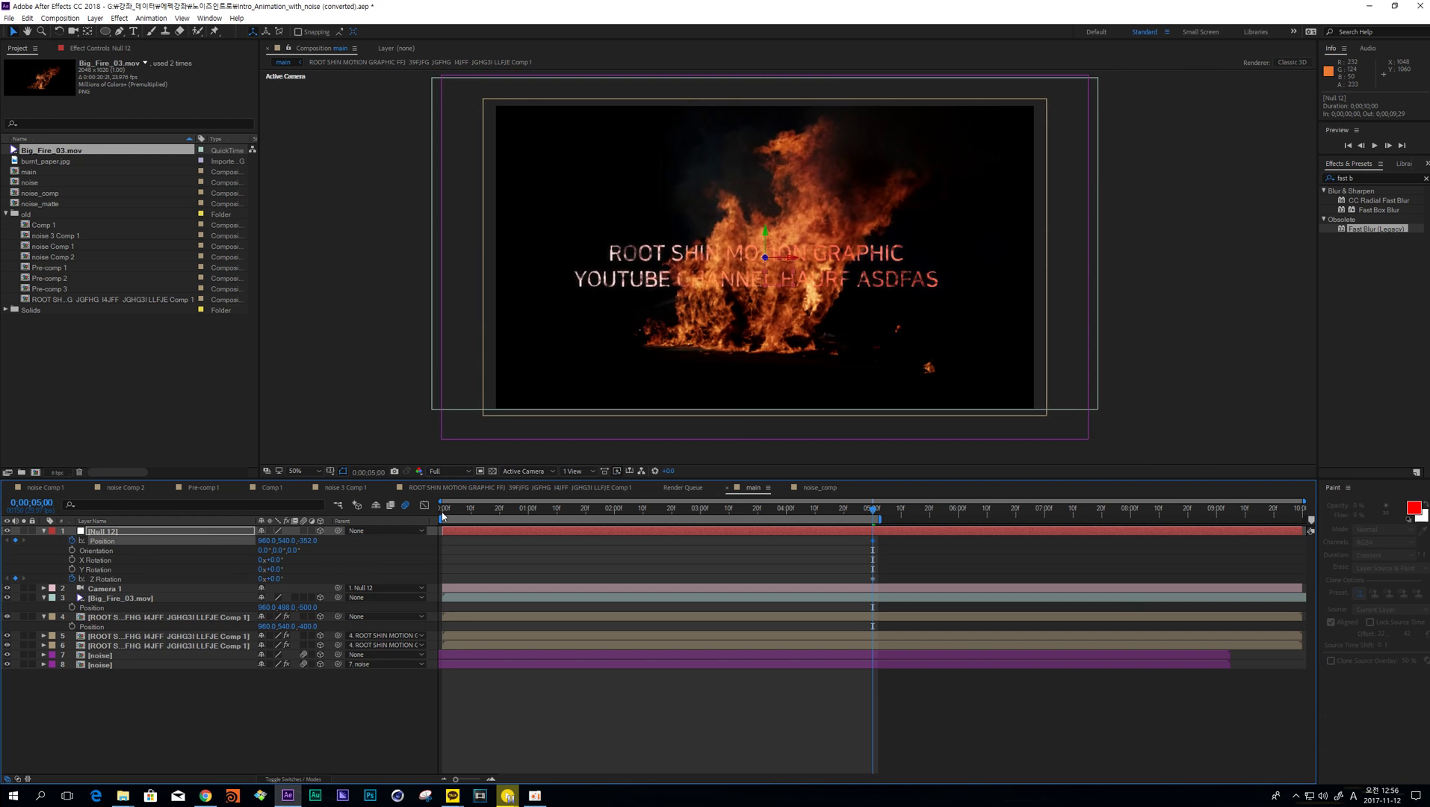
- At the first frame, set the null's Z position to 666 and its Z Rotation to 20°
left_click(442, 511)
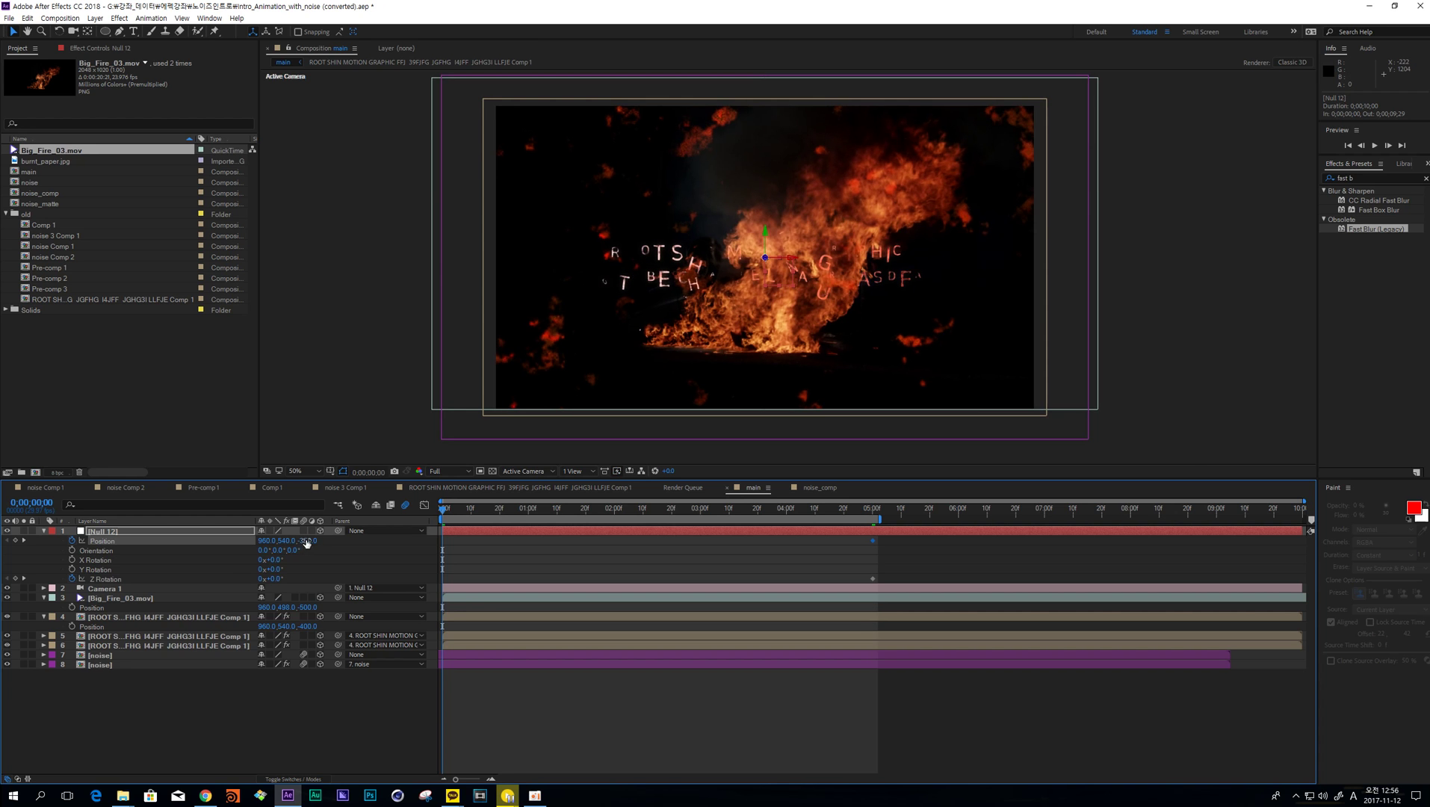
left_click_drag(308, 541, 820, 484)
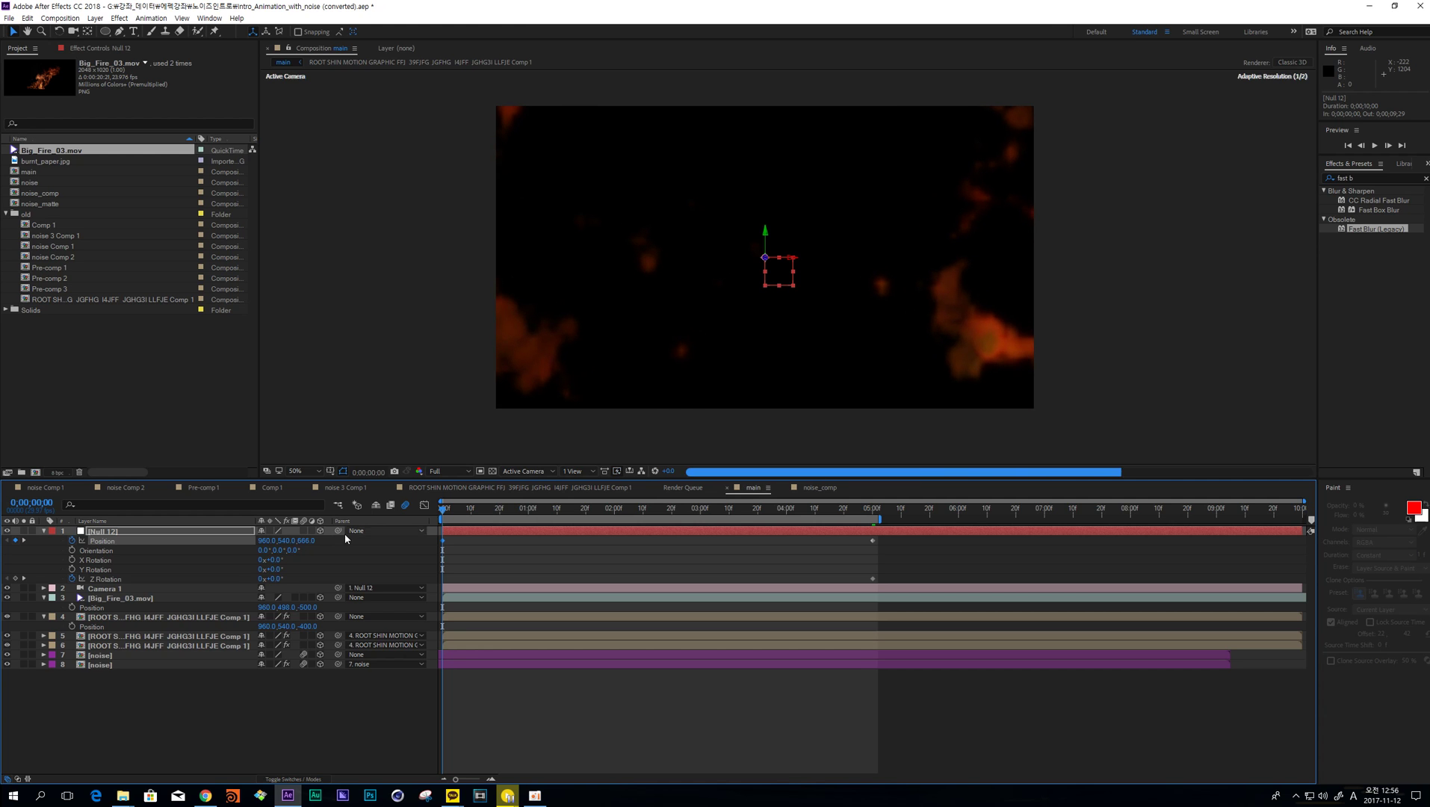
left_click(275, 579)
type("20")
left_click(532, 574)
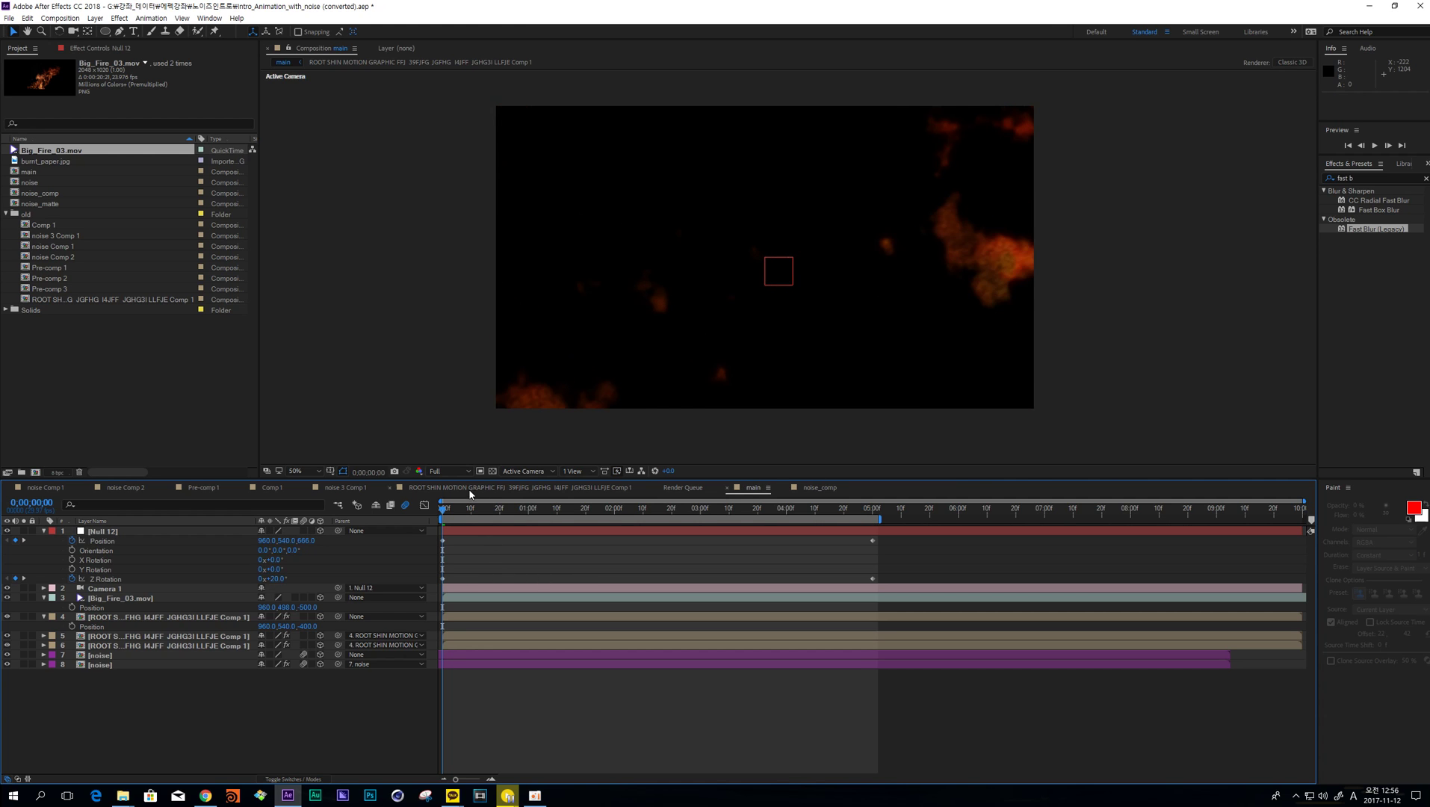
- Check the camera move at several times and lower the preview resolution to Third
left_click_drag(450, 512, 535, 509)
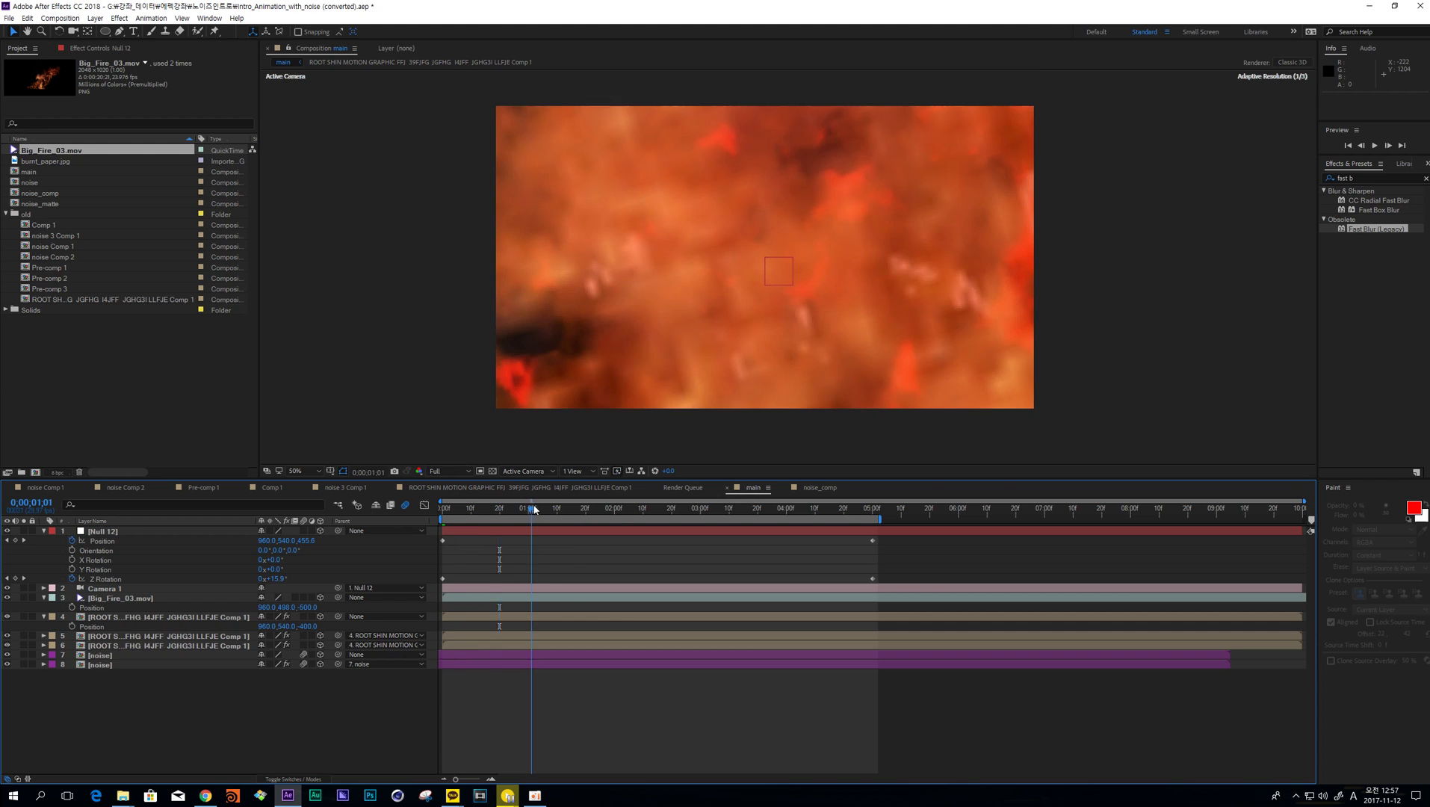
left_click(620, 511)
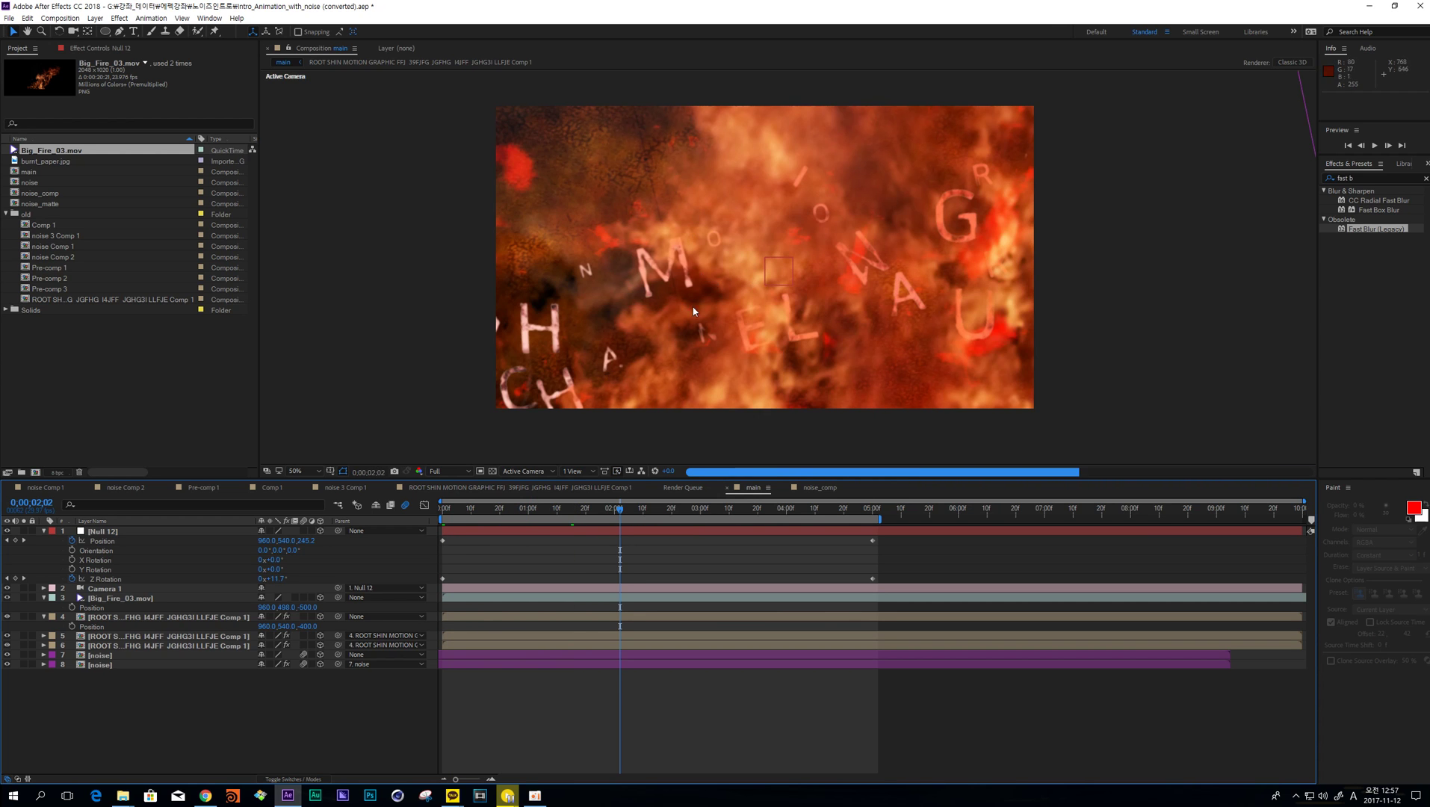
left_click(457, 472)
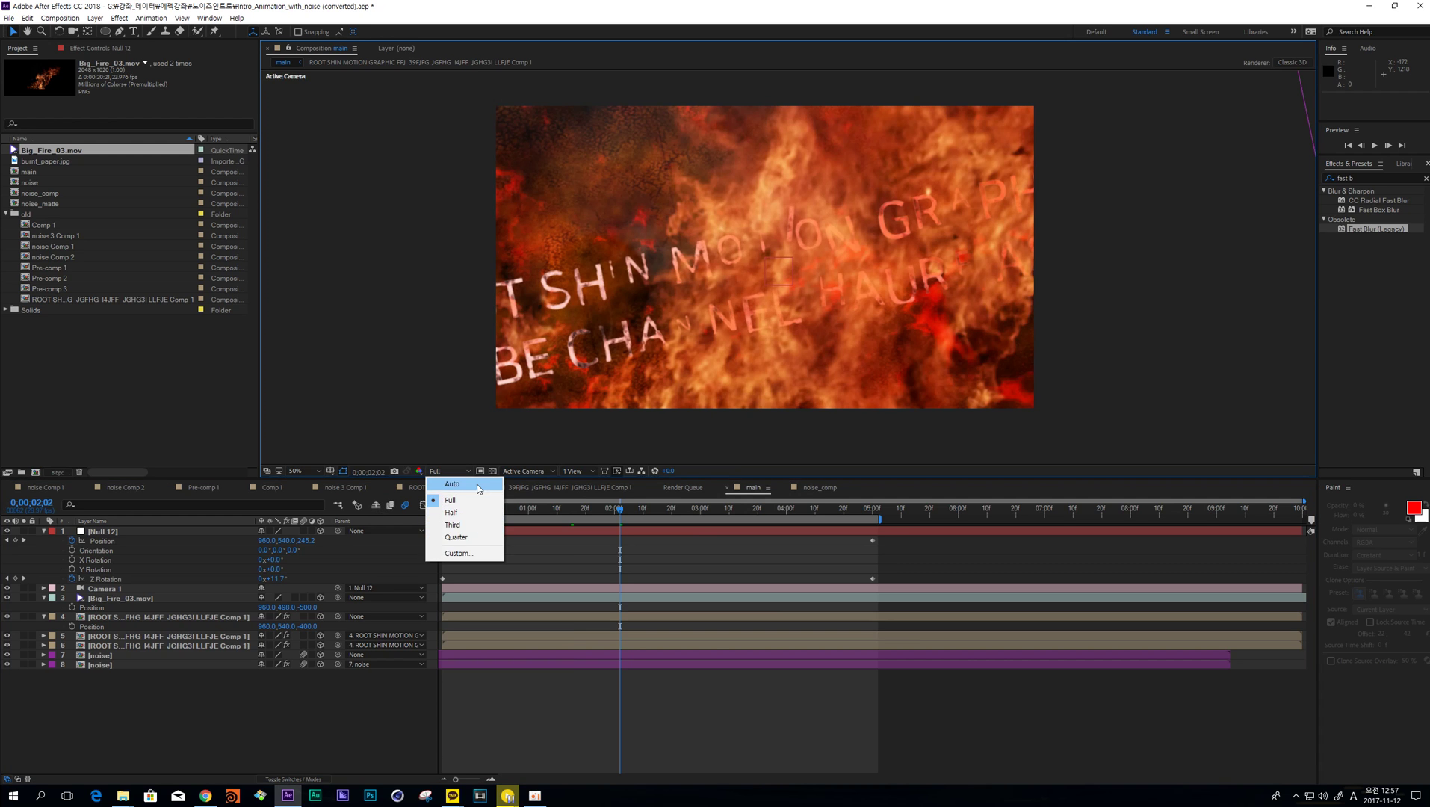
left_click(459, 512)
left_click(694, 510)
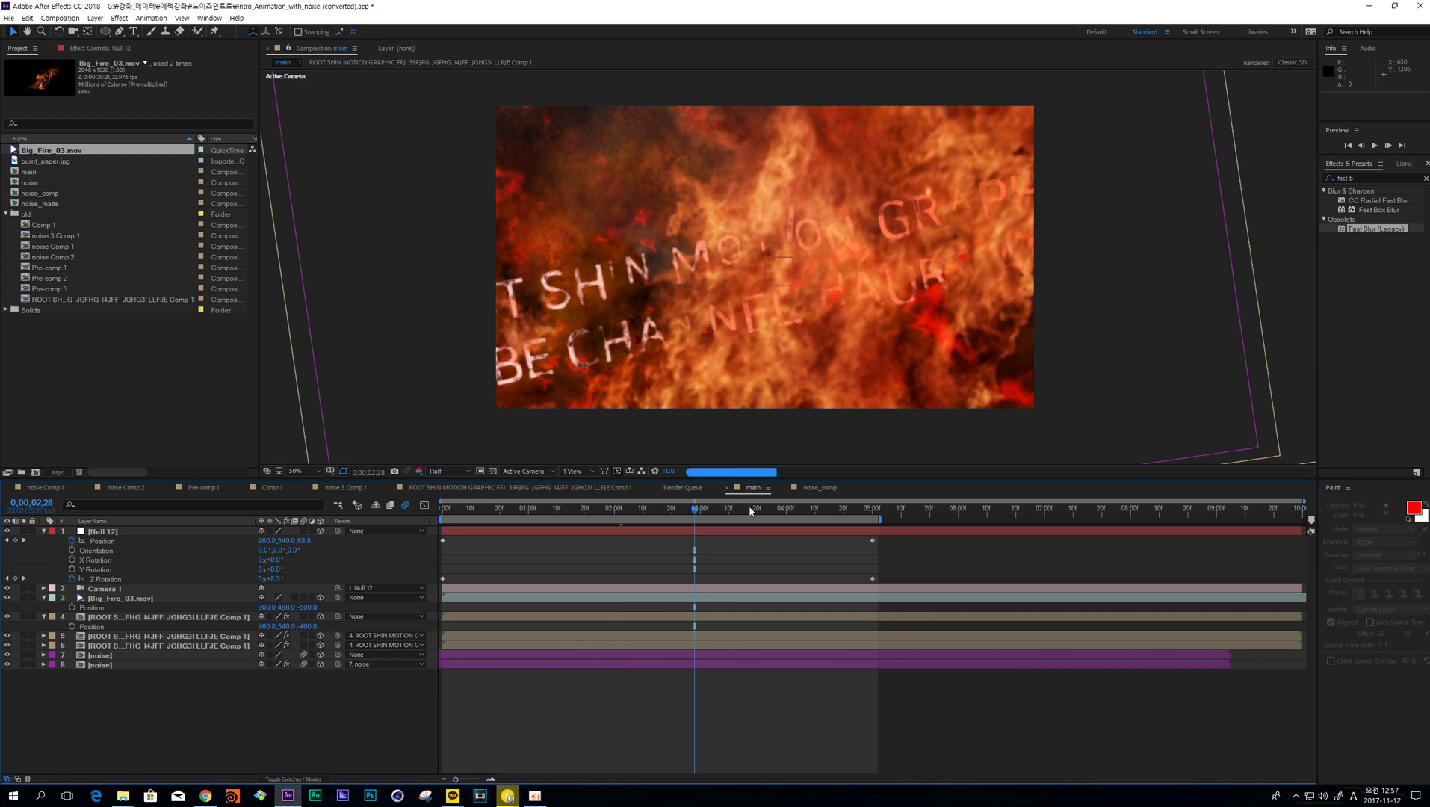
left_click(448, 472)
left_click(460, 525)
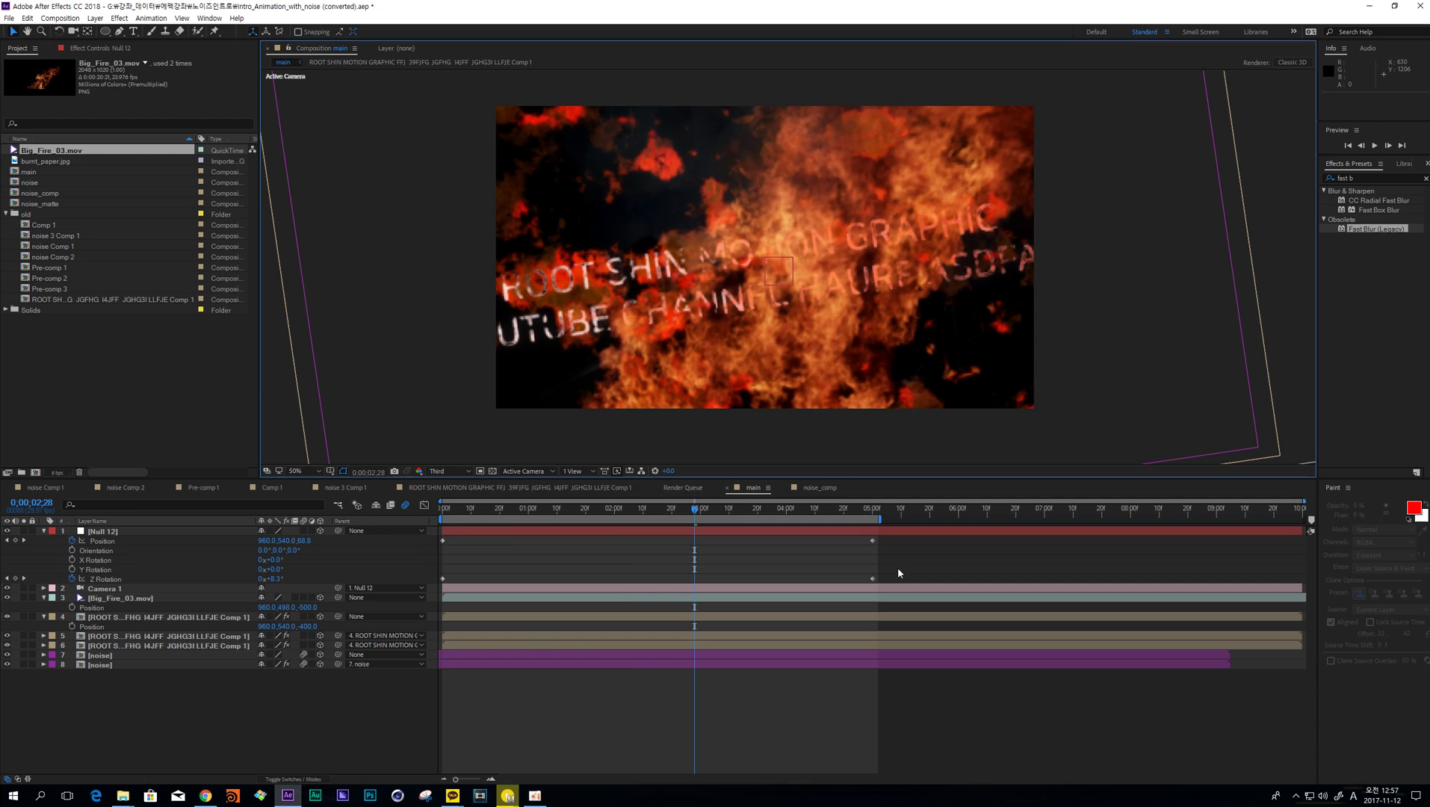
- Apply Easy Ease to the null's keyframes, reshape the speed curve to peak early with a long slowdown, and preview the move
left_click_drag(893, 541, 458, 581)
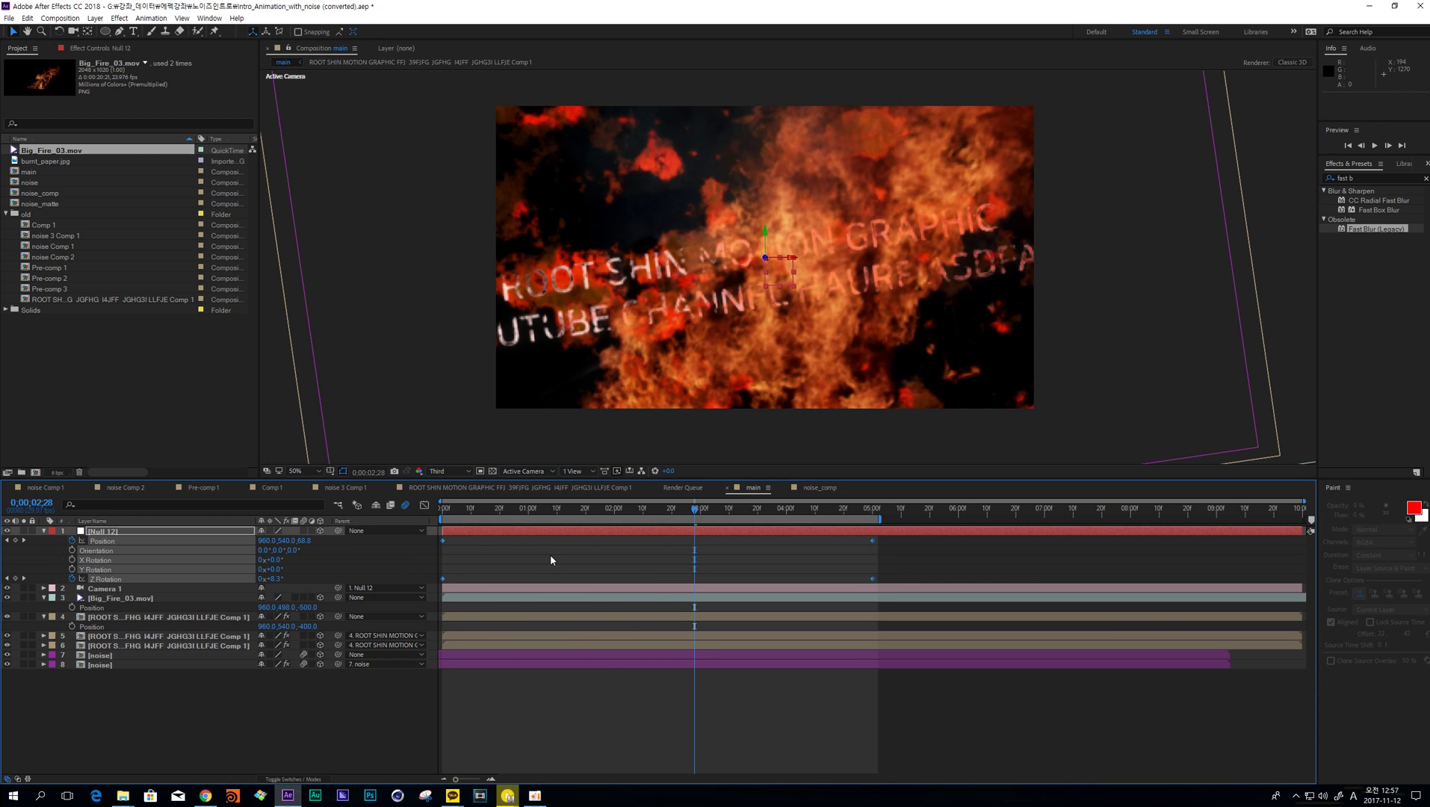
key("F9")
left_click(423, 506)
left_click_drag(944, 639, 755, 740)
left_click_drag(549, 692, 501, 737)
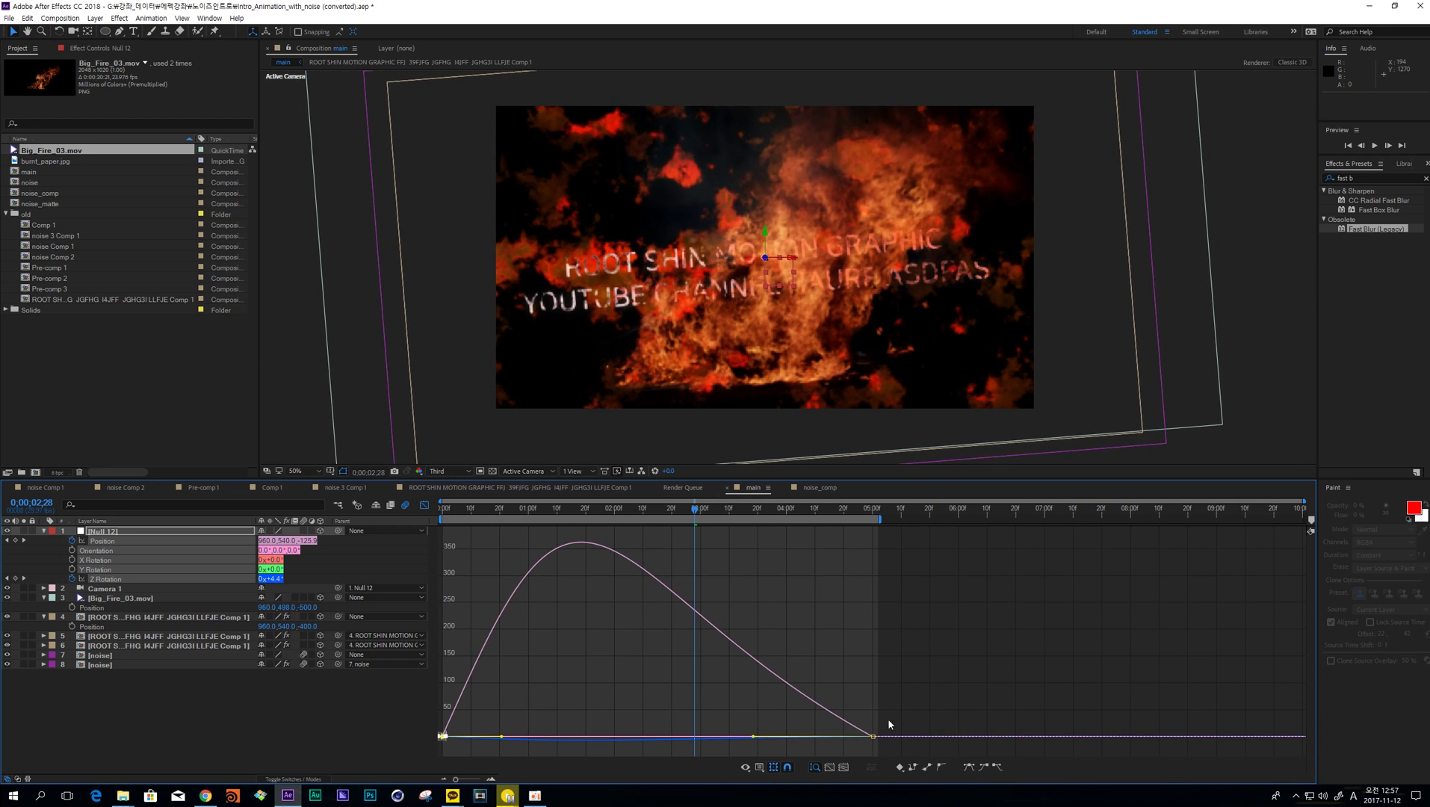
left_click_drag(753, 736, 718, 662)
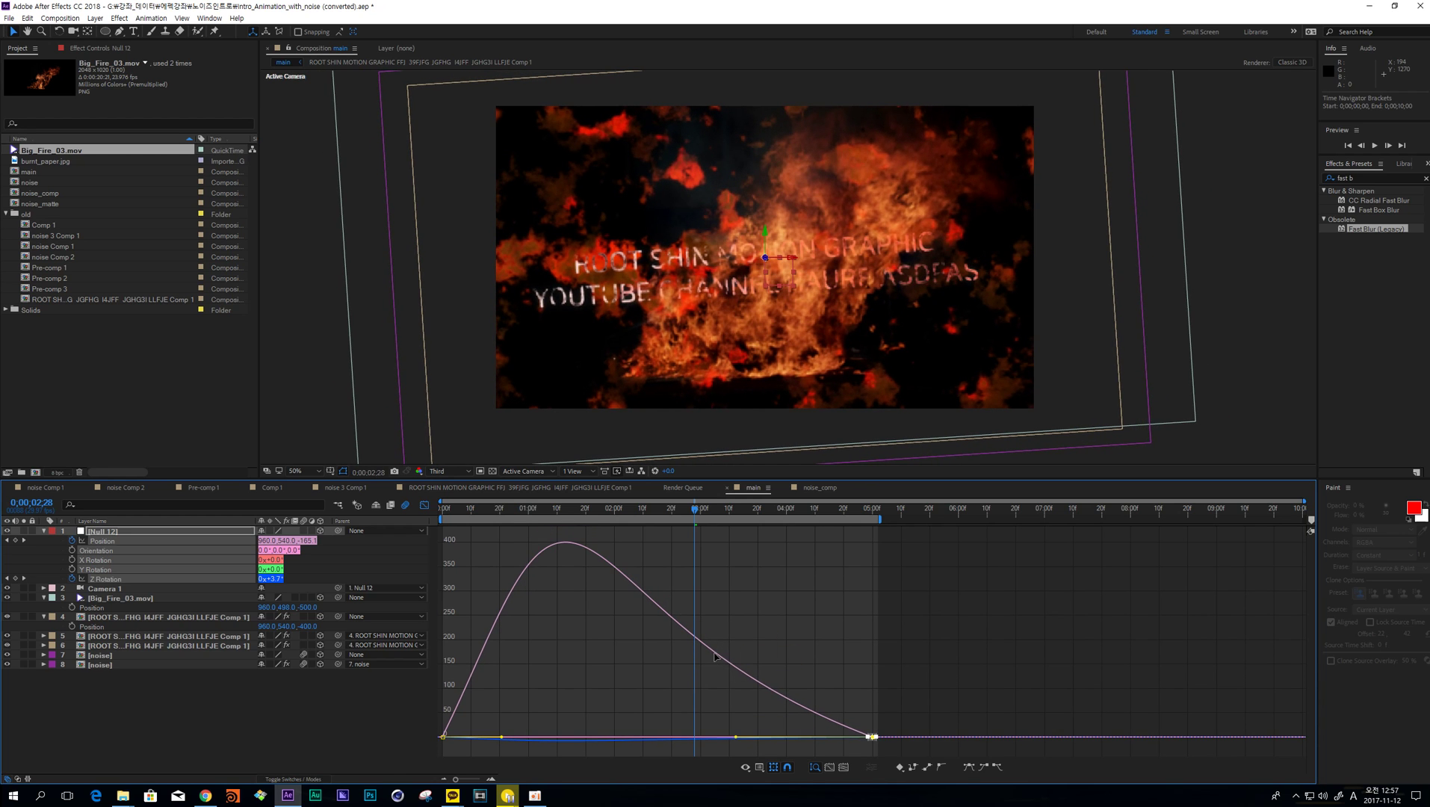
key("space")
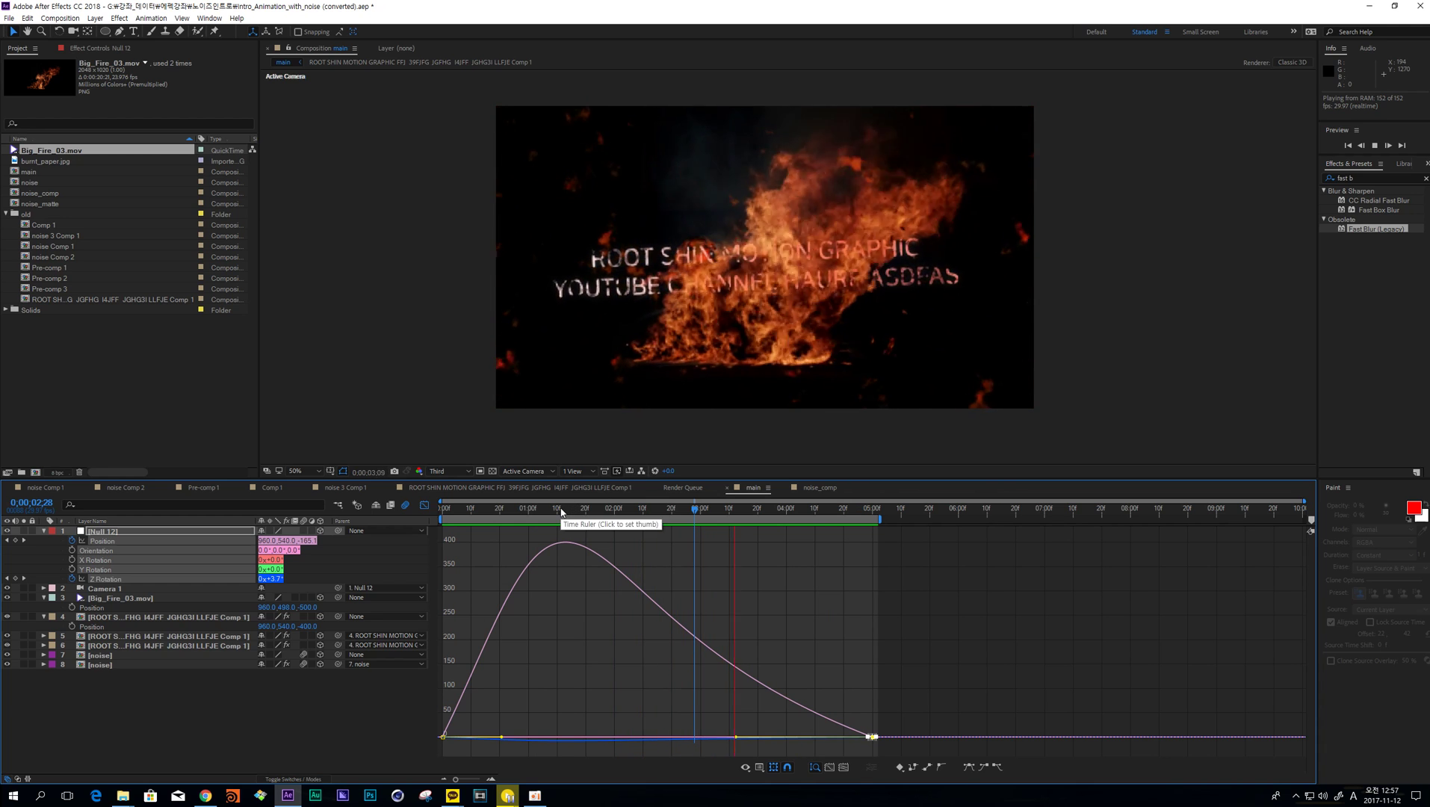
- Move the null's ending Position and Z Rotation keyframes to 0;00;04;10 and return to the first frame
left_click_drag(561, 511, 815, 540)
left_click(426, 506)
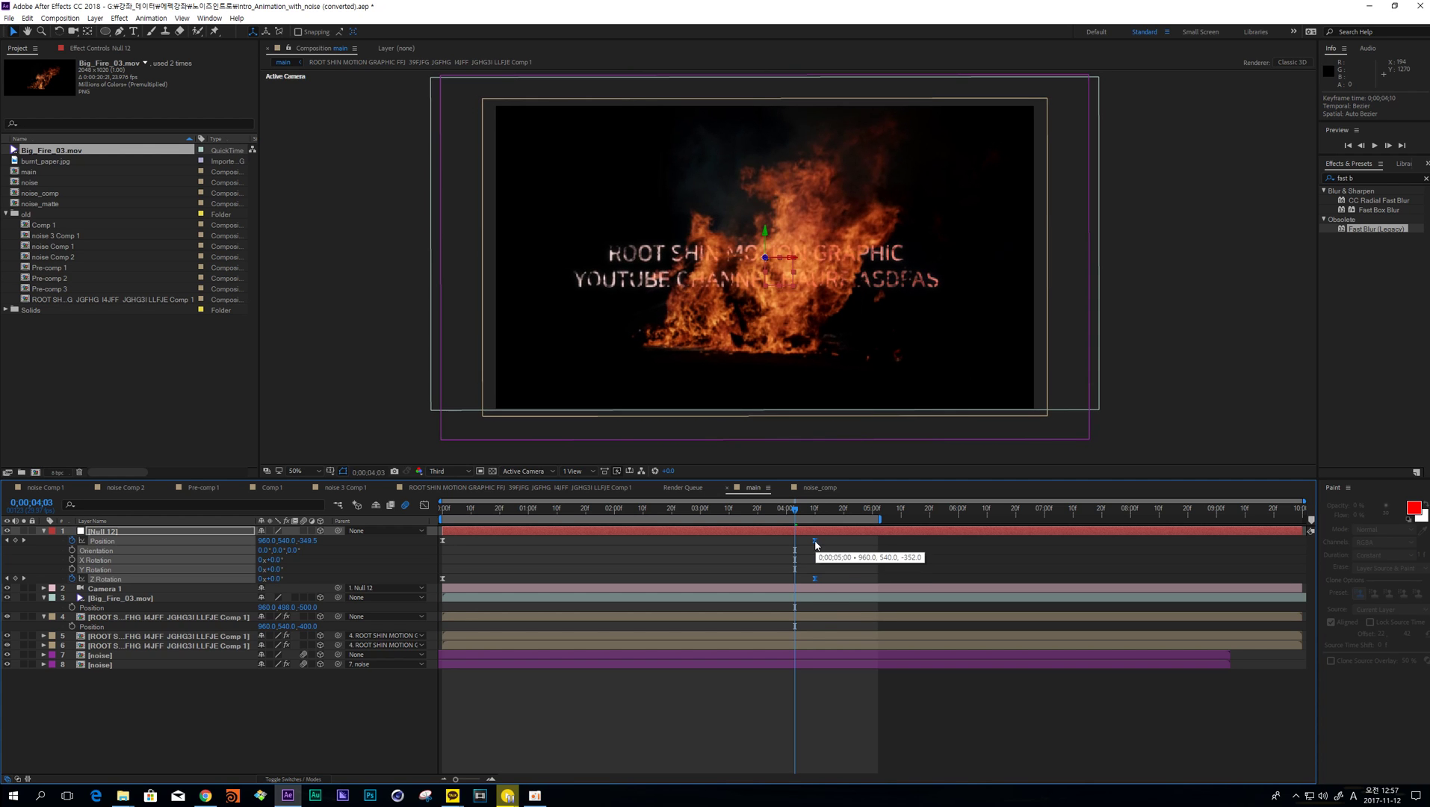
key("Home")
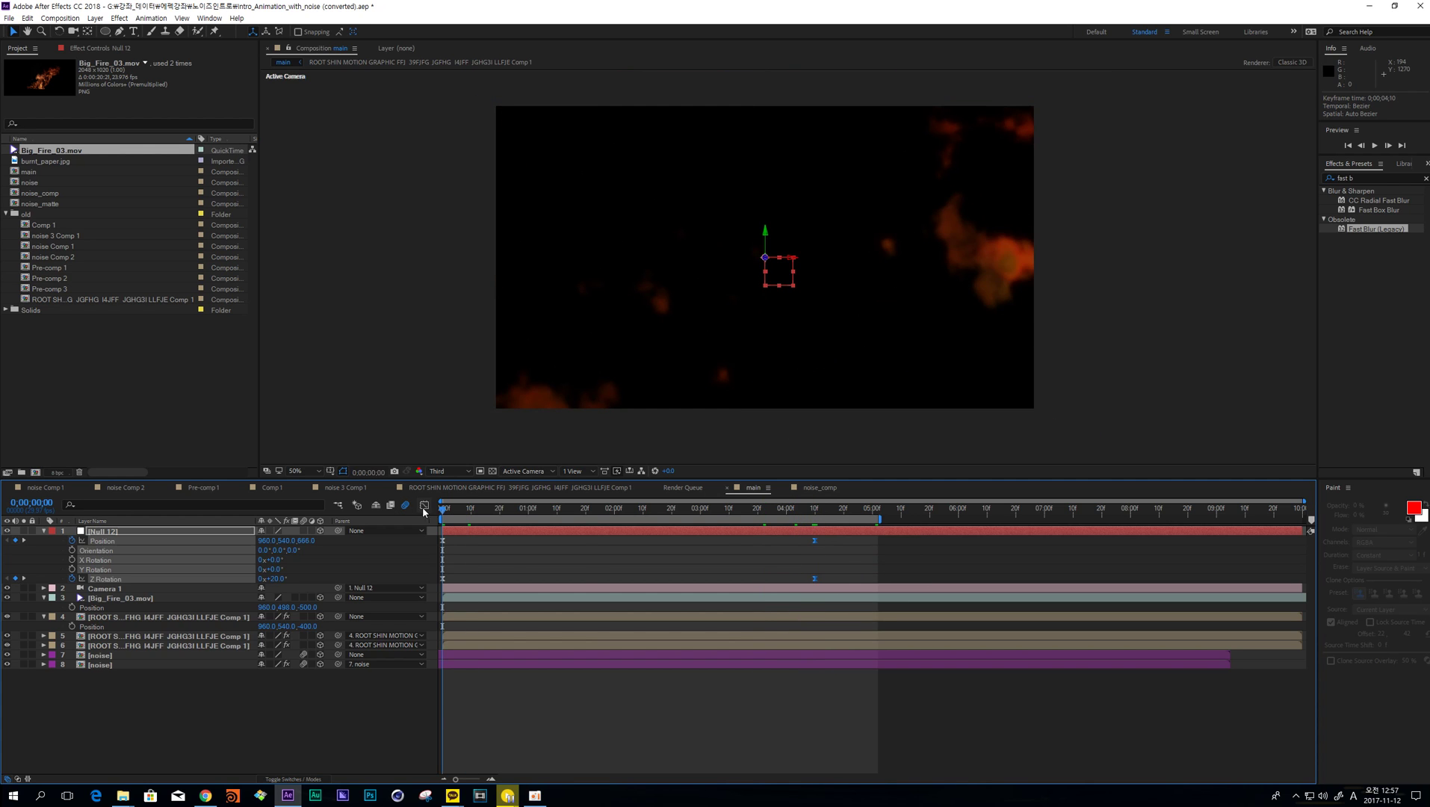
- Show the speed graph of the null's animated properties and preview the camera move
left_click(424, 506)
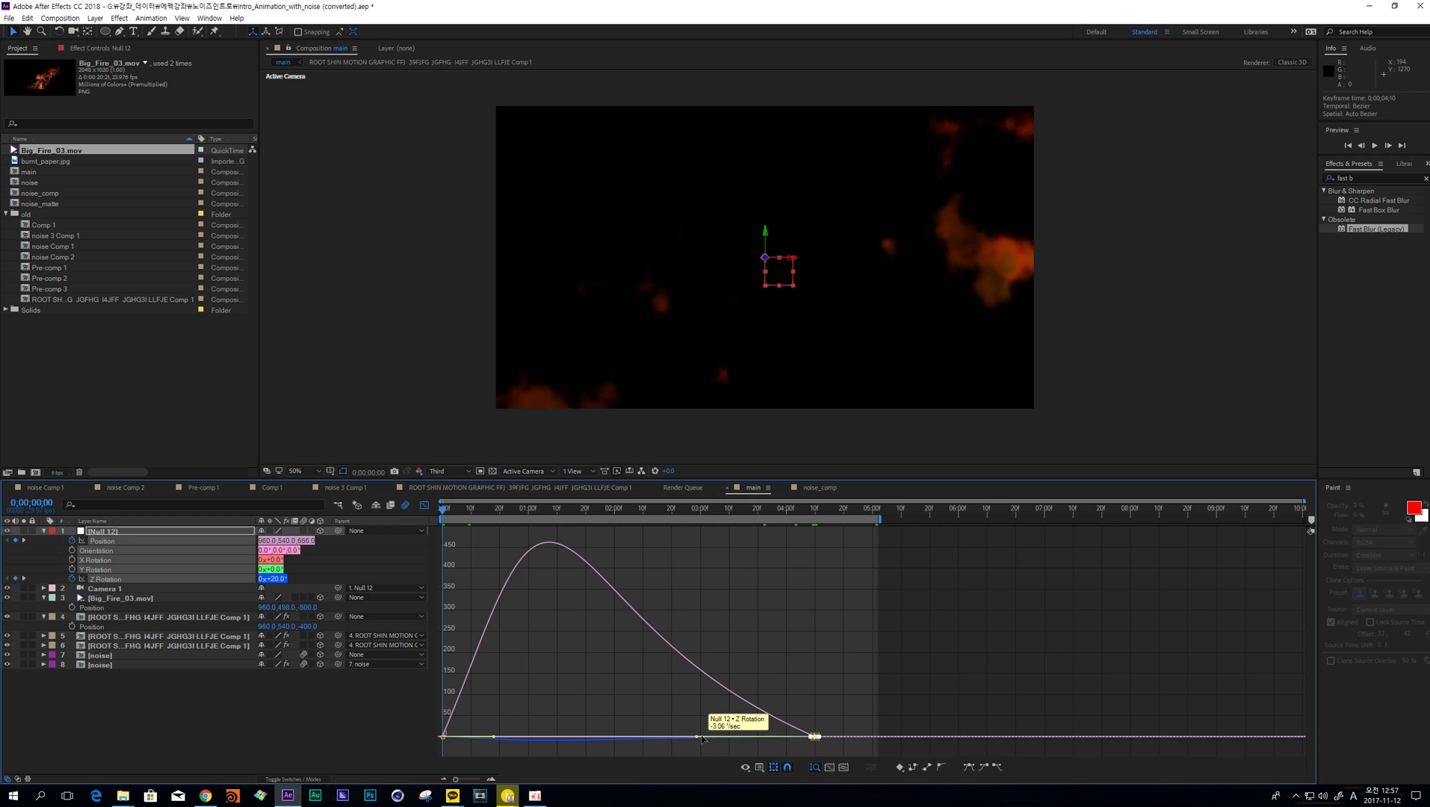
key("space")
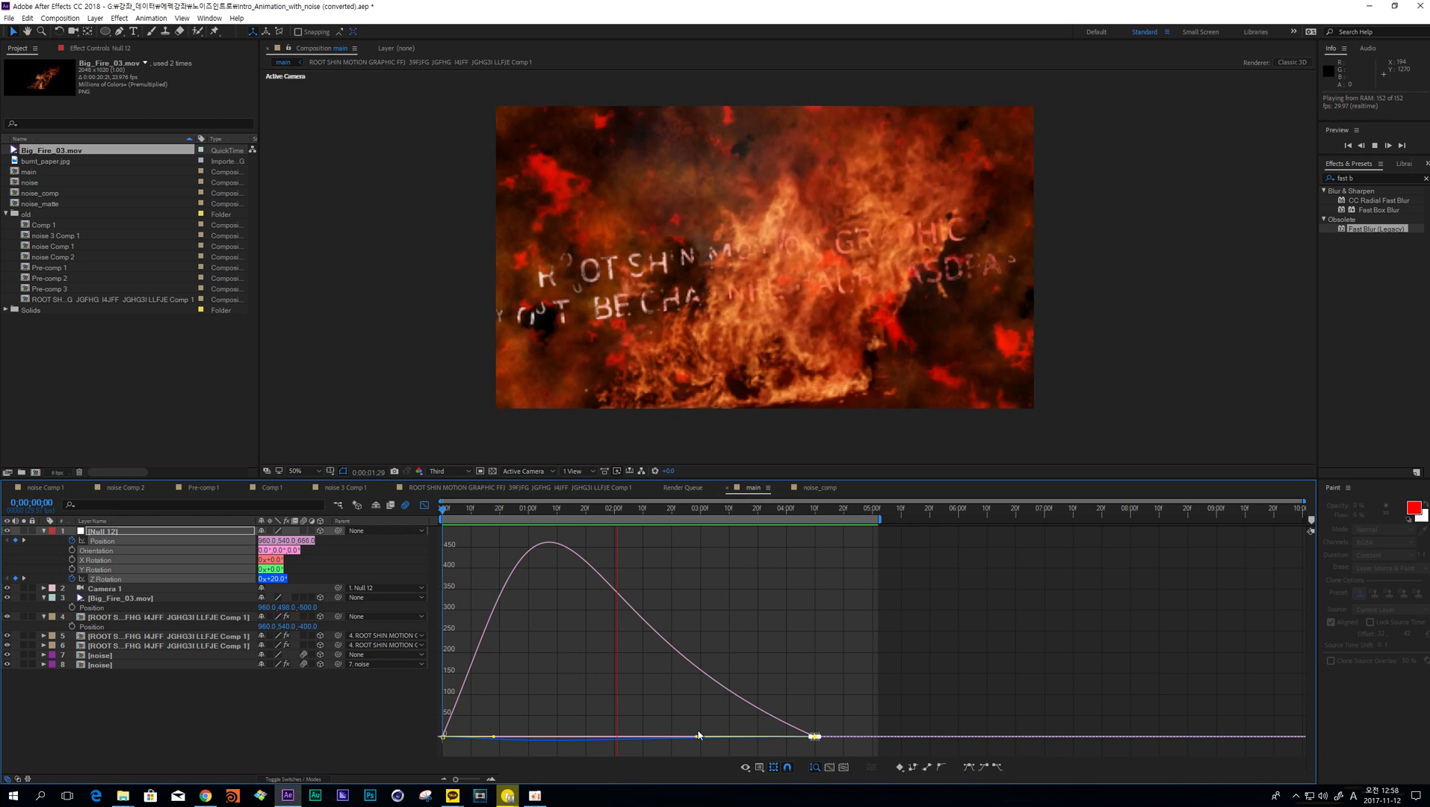
key("space")
left_click(492, 554)
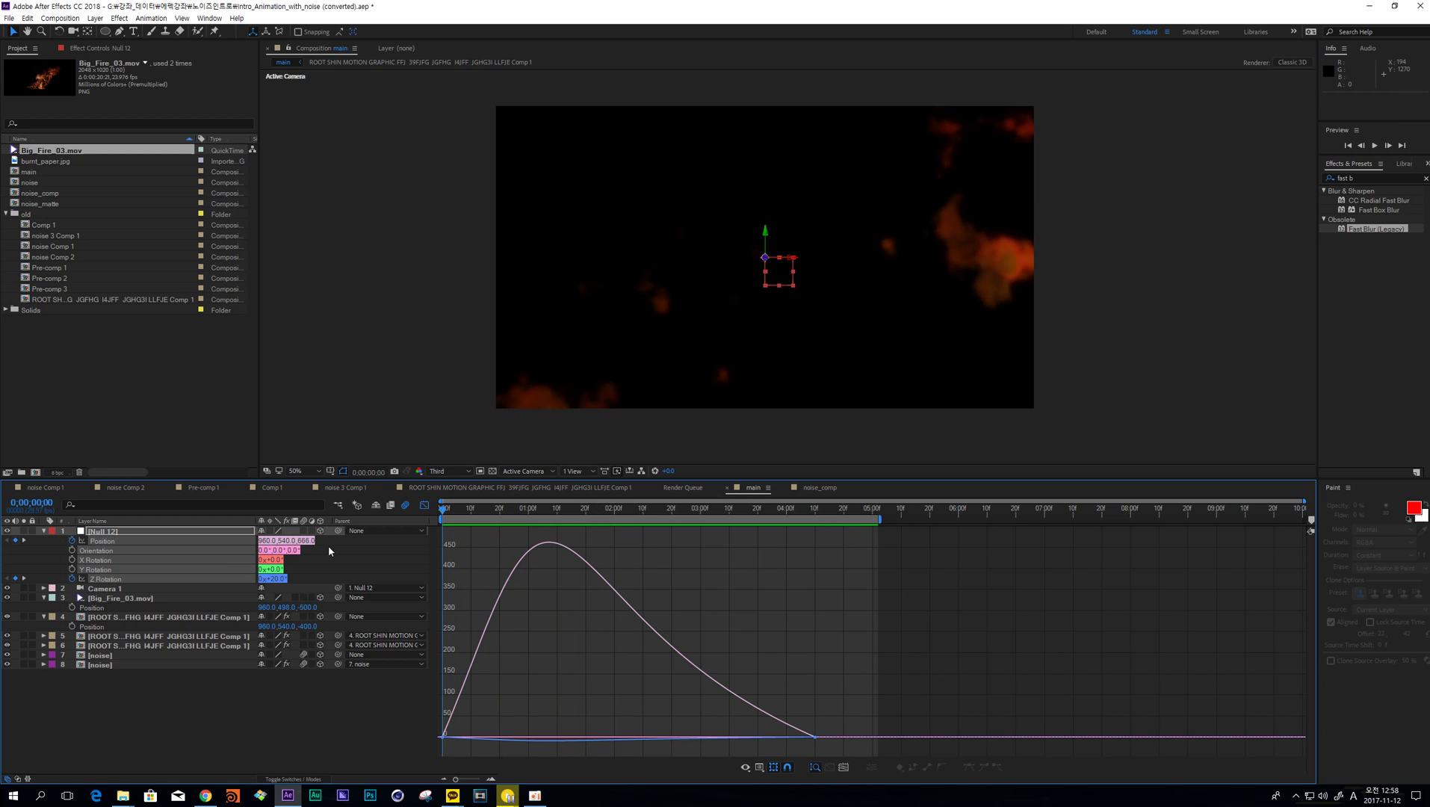
left_click(351, 547)
- Try larger starting Z positions for the null, up to 1000, previewing the camera move after the changes
left_click(103, 541)
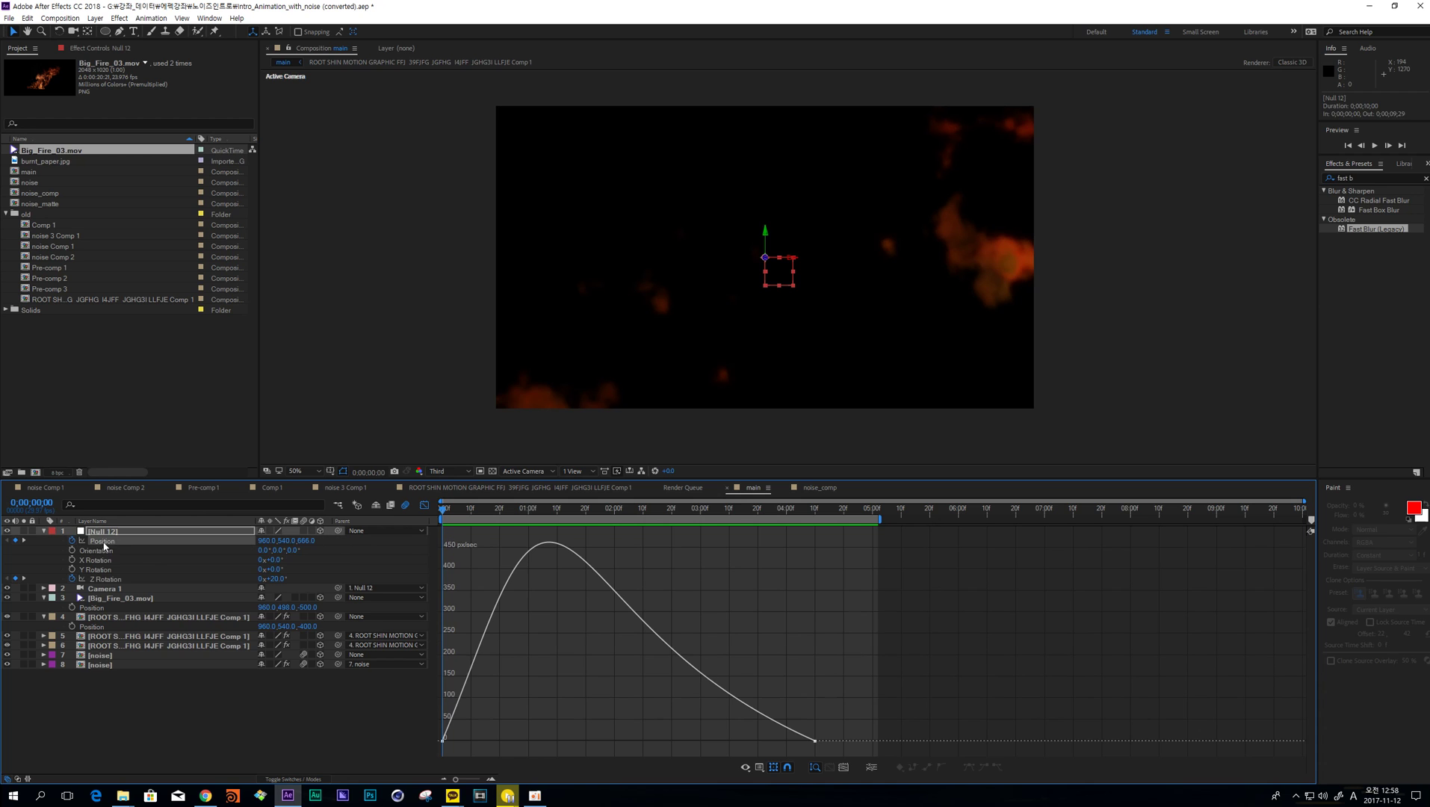
left_click_drag(303, 541, 352, 532)
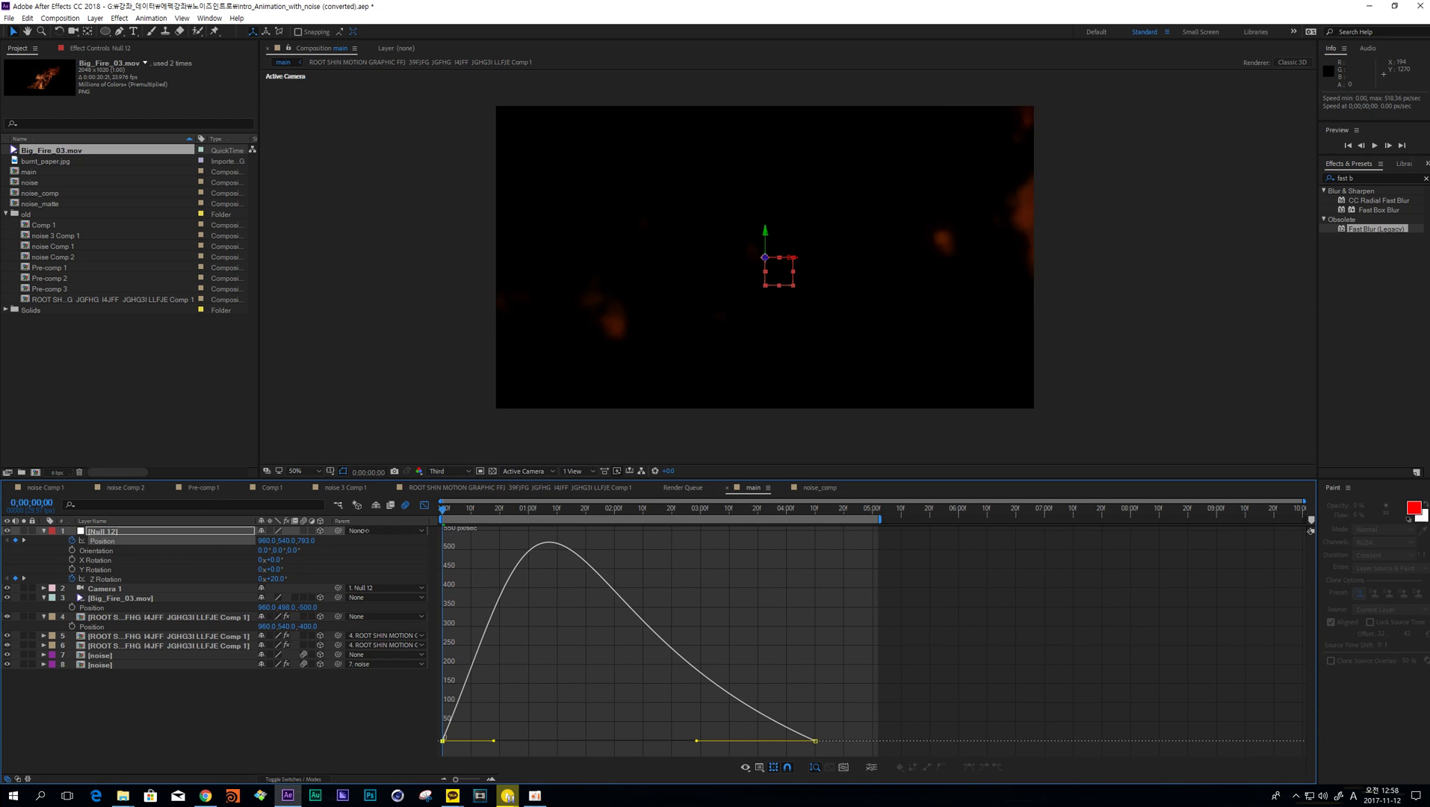
key("space")
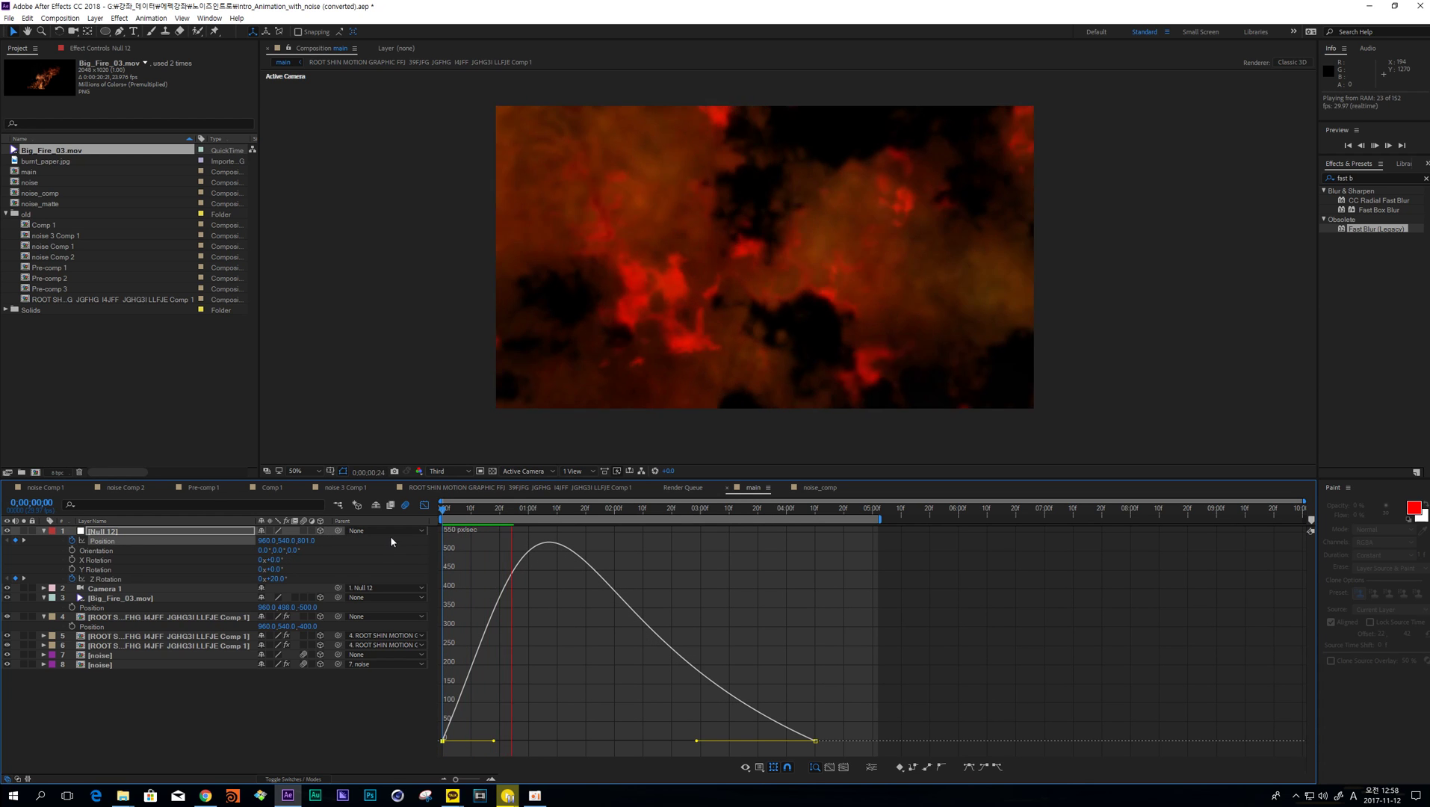
key("space")
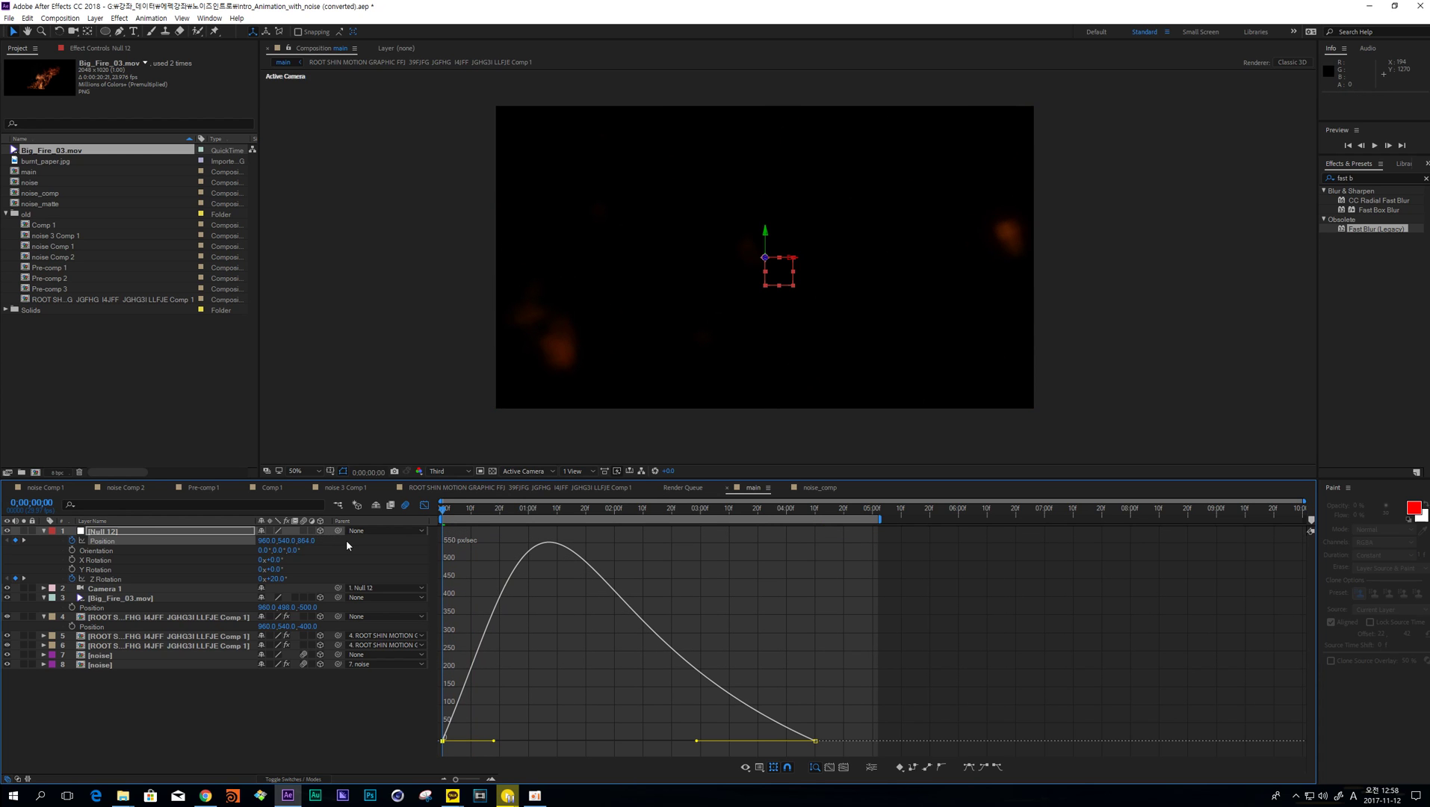
key("space")
key("space")
type("00")
key("Return")
key("space")
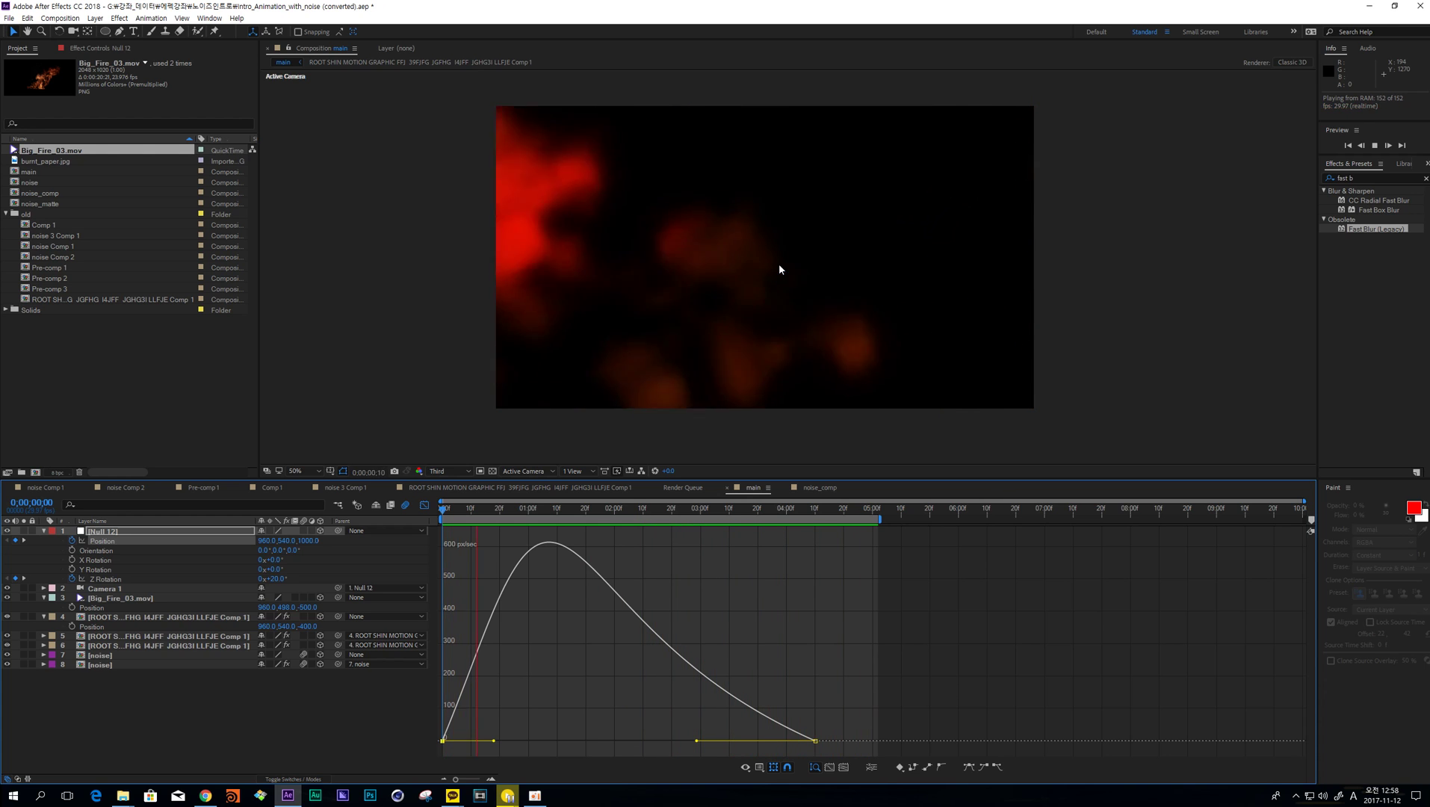
key("space")
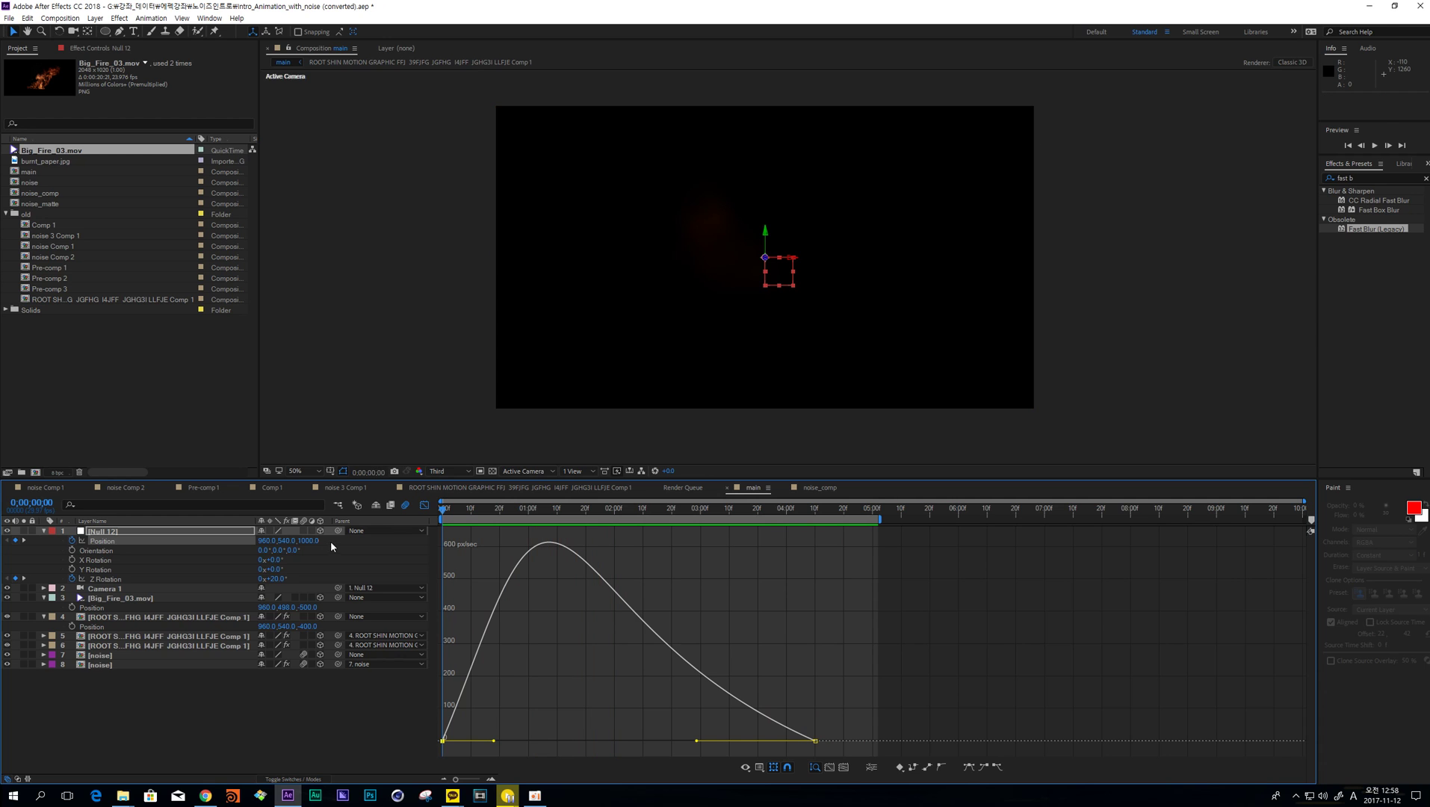
- Set the null's starting Z position to 900, move its ending keyframes to 0;00;04;20 and preview the move
type("900")
left_click(765, 637)
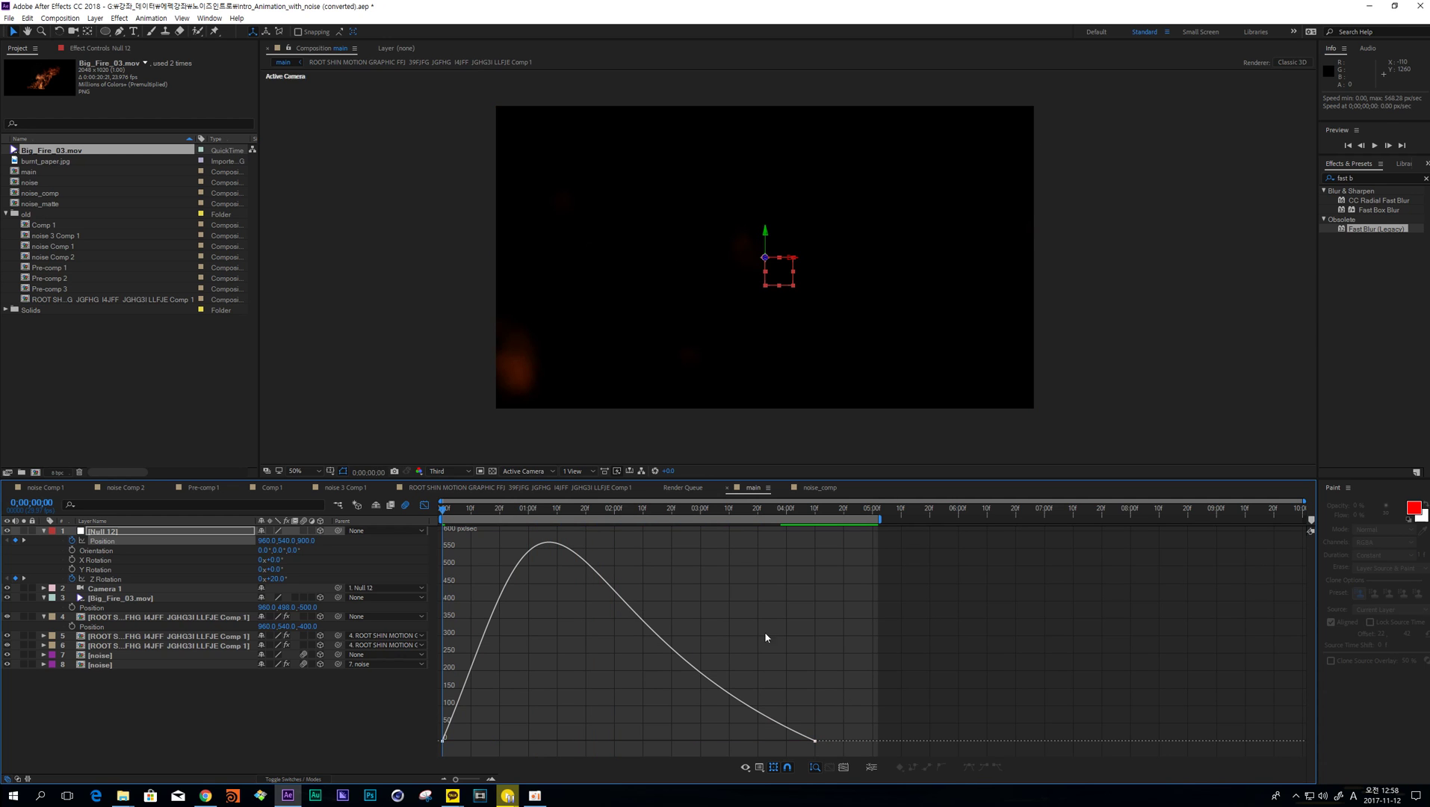
left_click(424, 506)
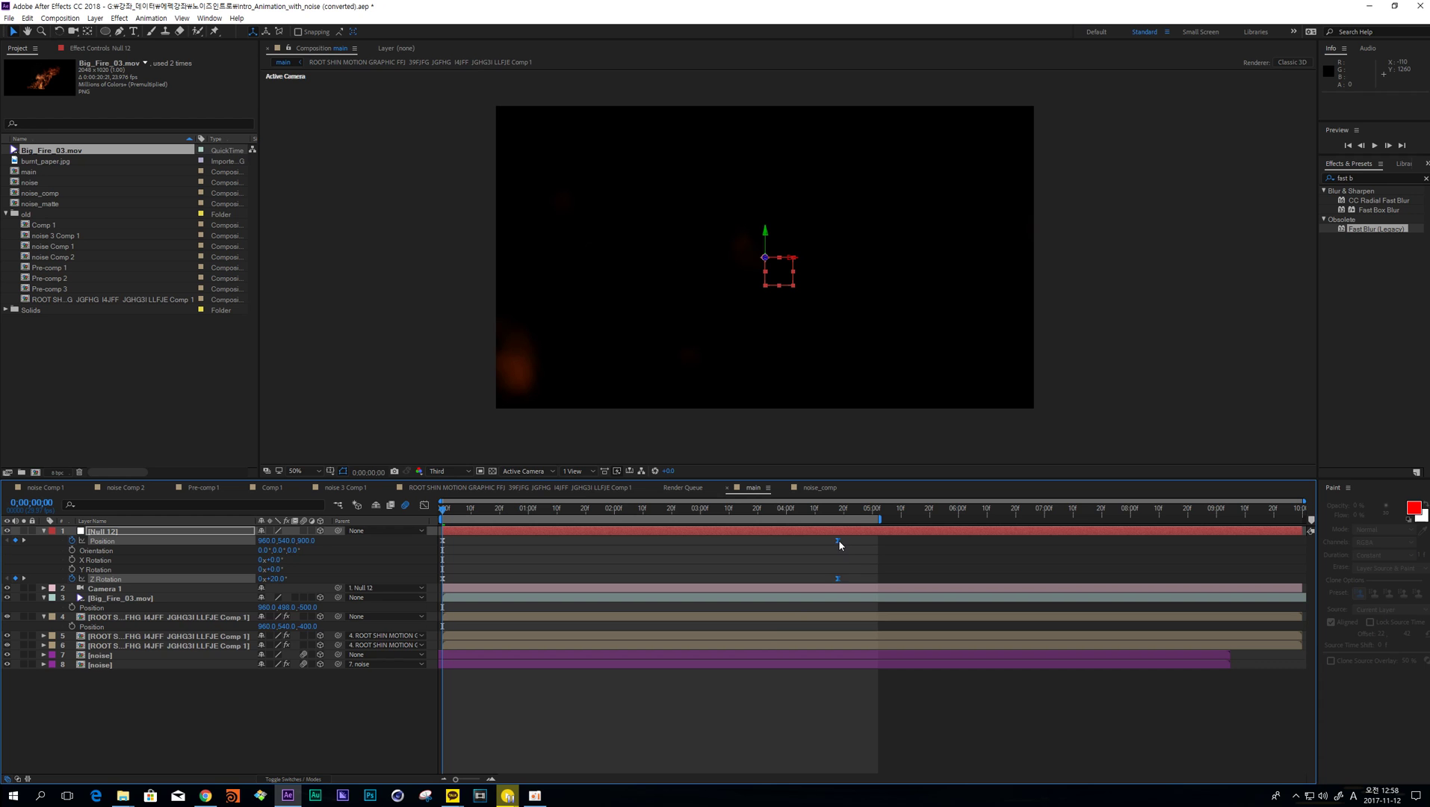
key("space")
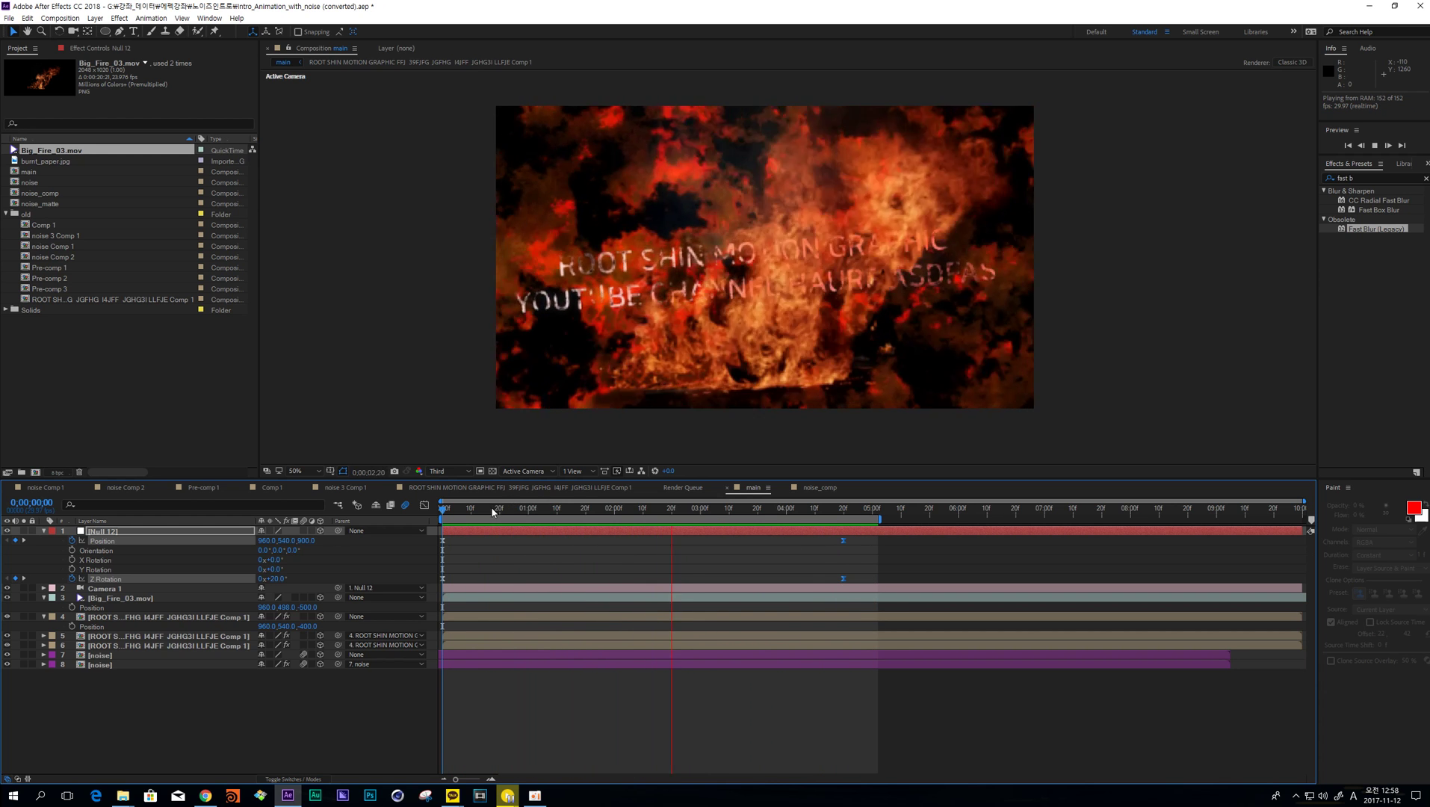
- Turn on Depth of Field in Camera 1's options and go to 0;00;01;00
left_click_drag(441, 510, 558, 520)
key("F2")
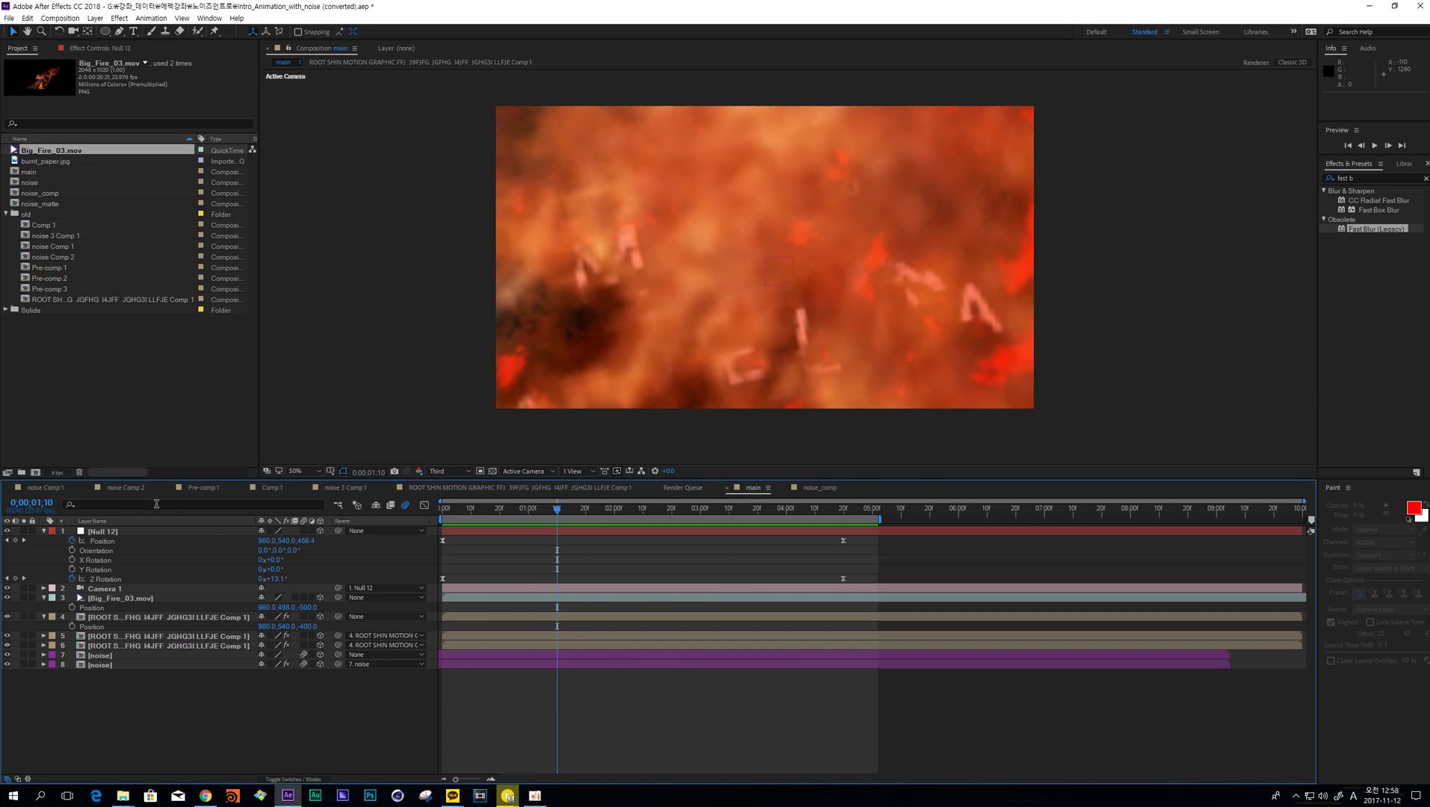
left_click(102, 589)
key("u")
key("u")
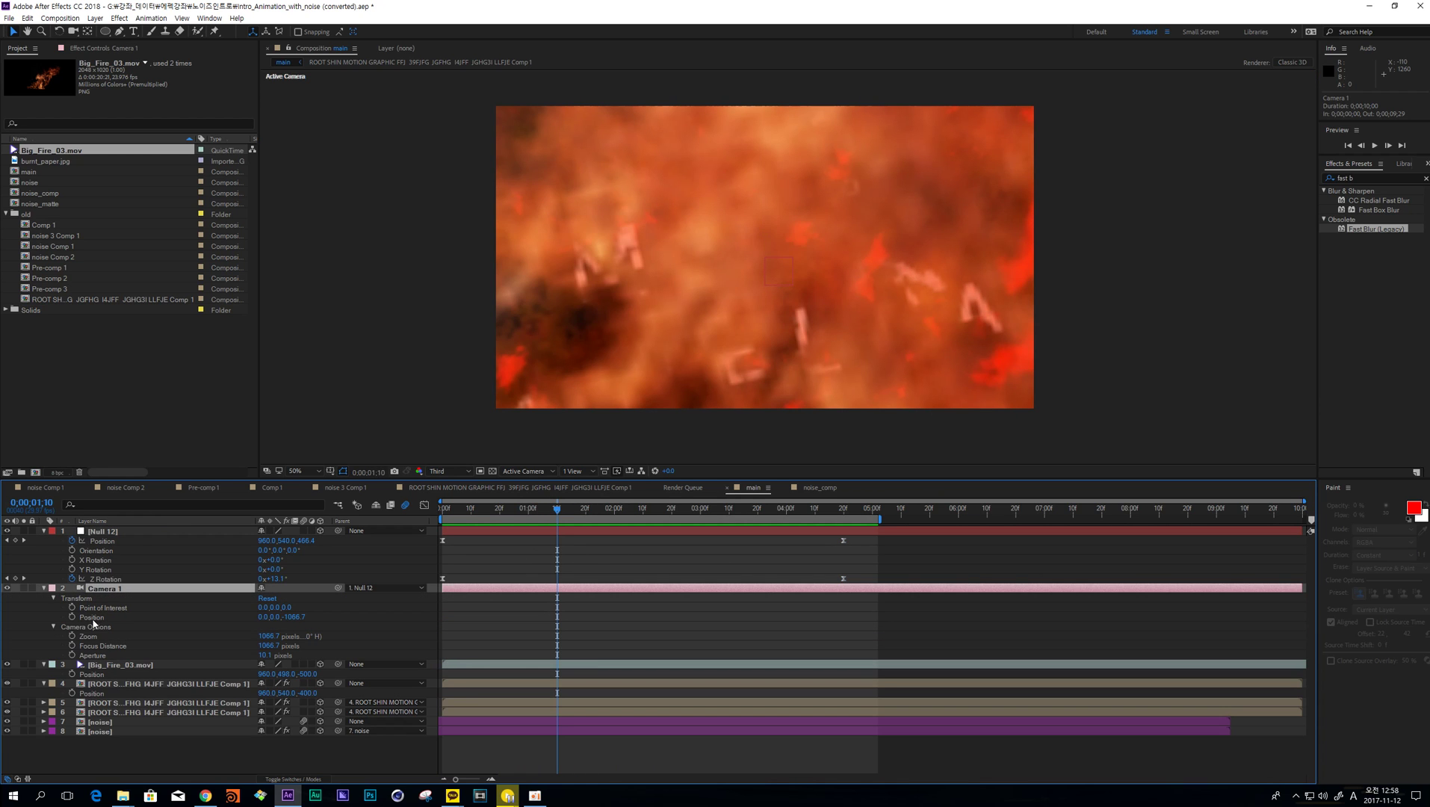
key("a")
key("a")
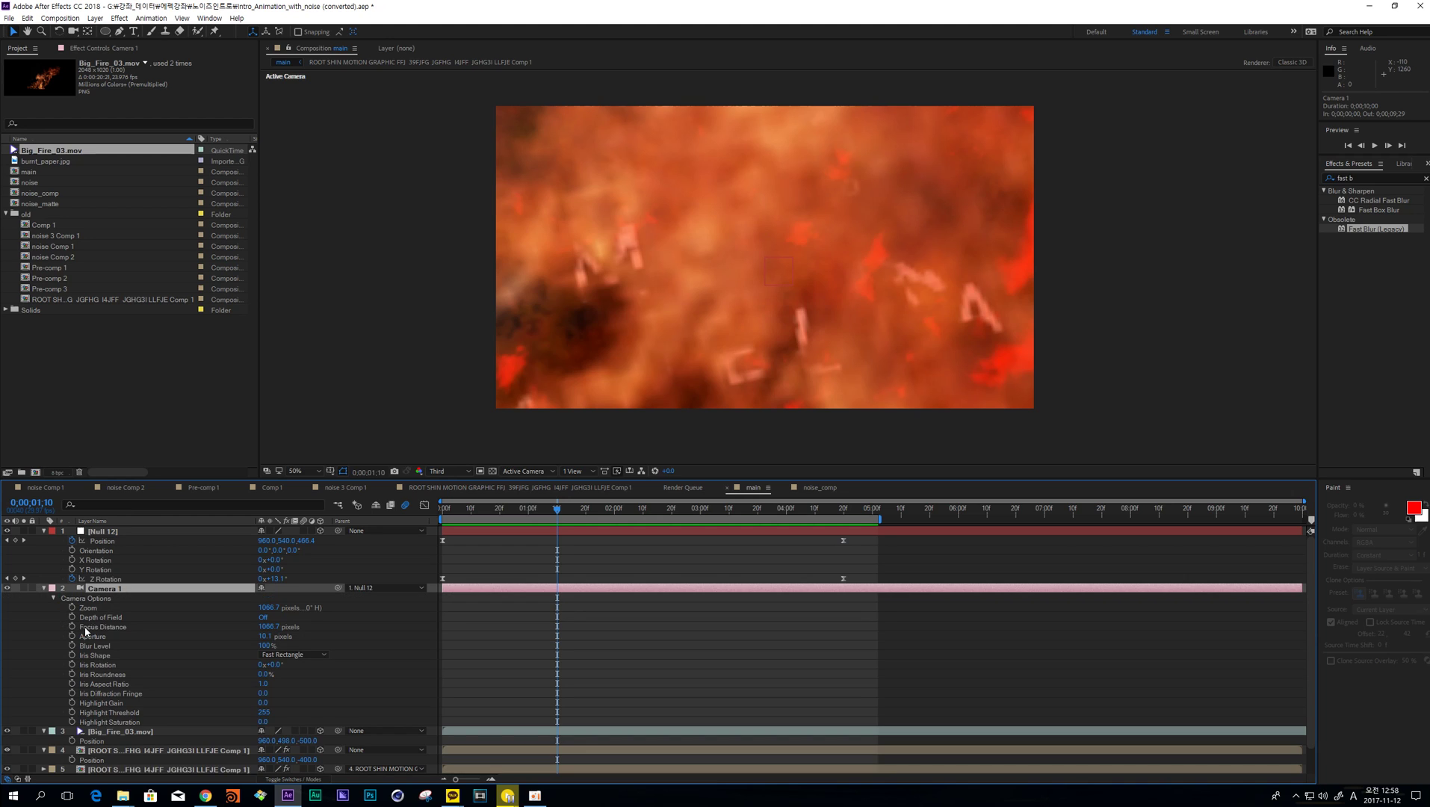
left_click(111, 617)
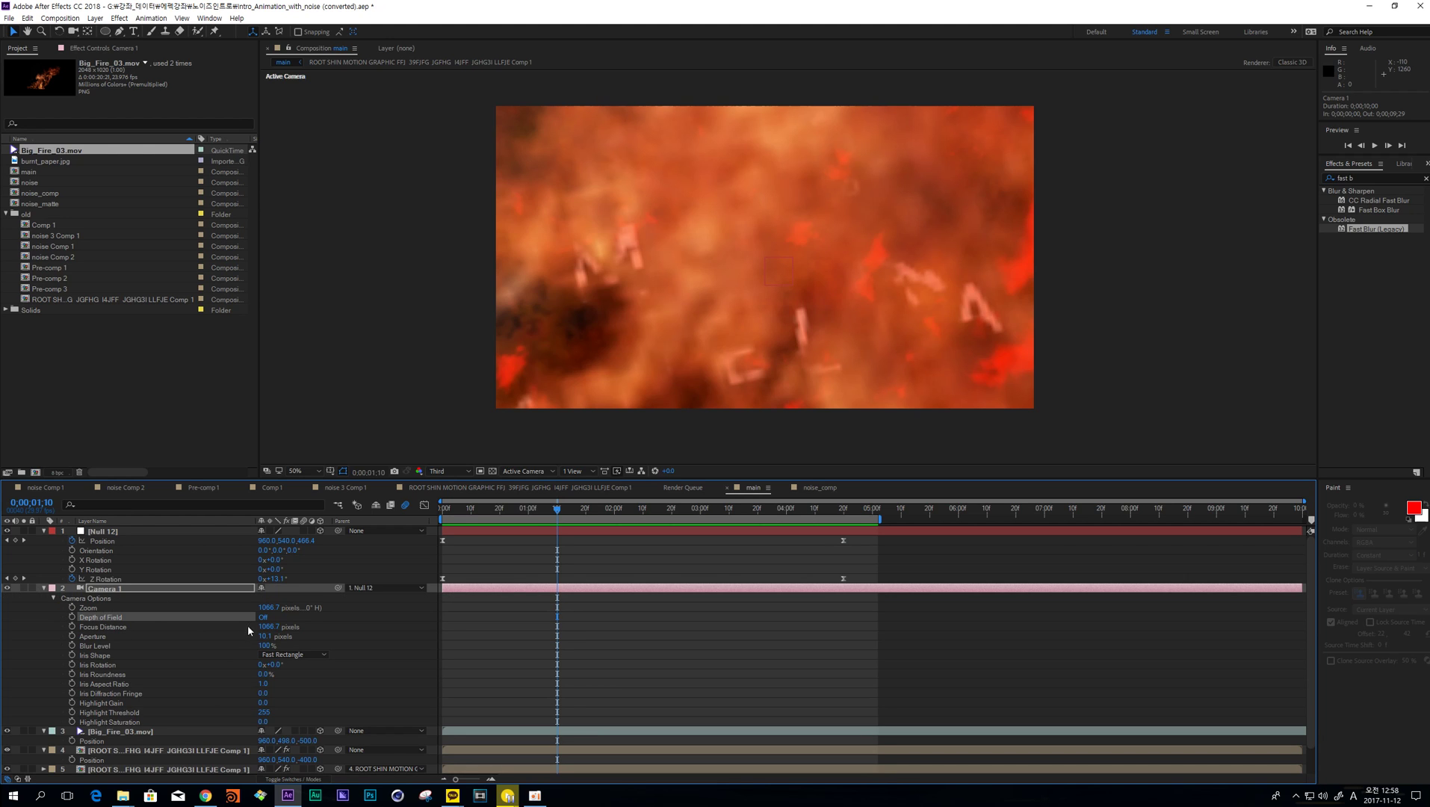
left_click(529, 509)
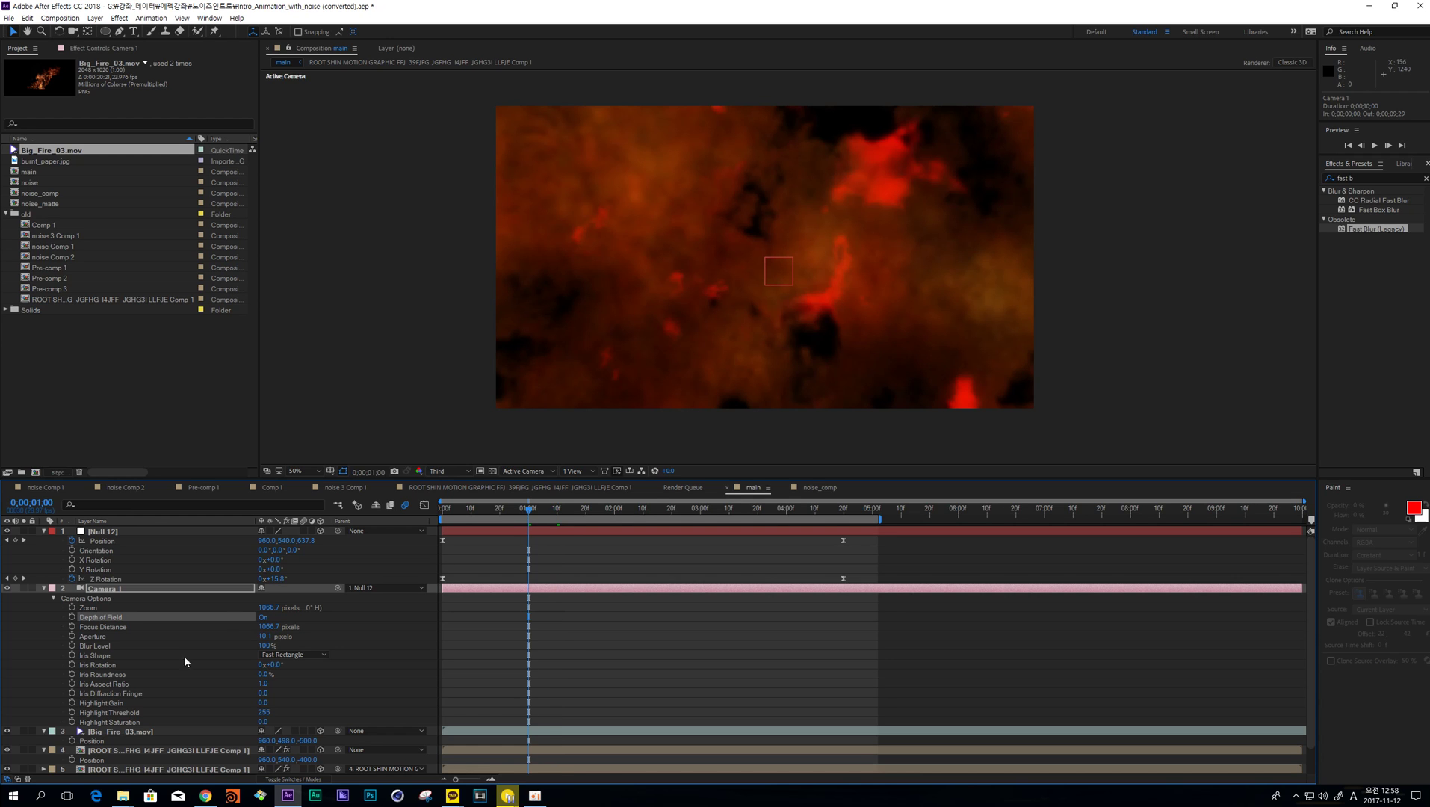
left_click(103, 627)
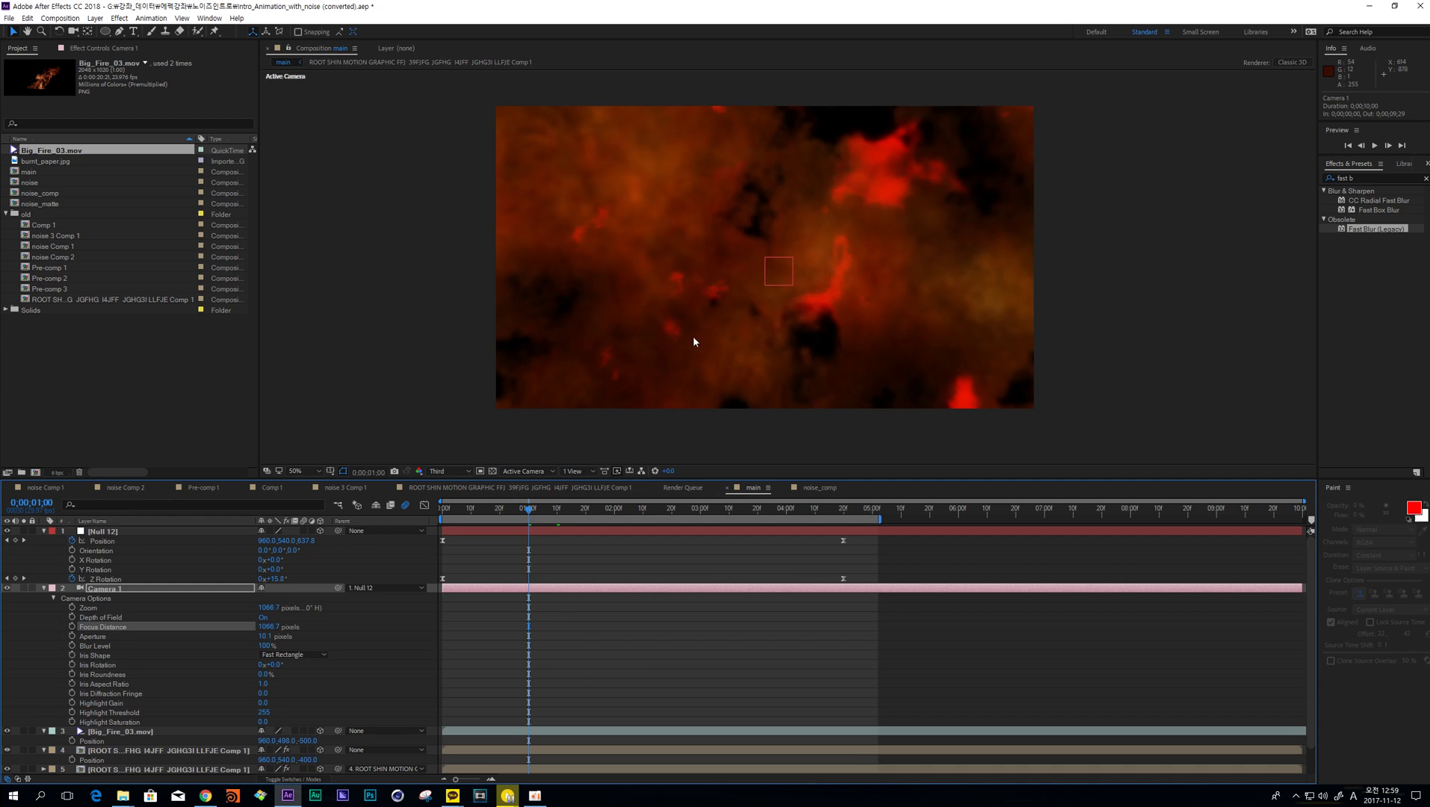
- Assign the Orange label color to the three ROOT SHIN text composition layers
scroll(187, 713, "down", 1)
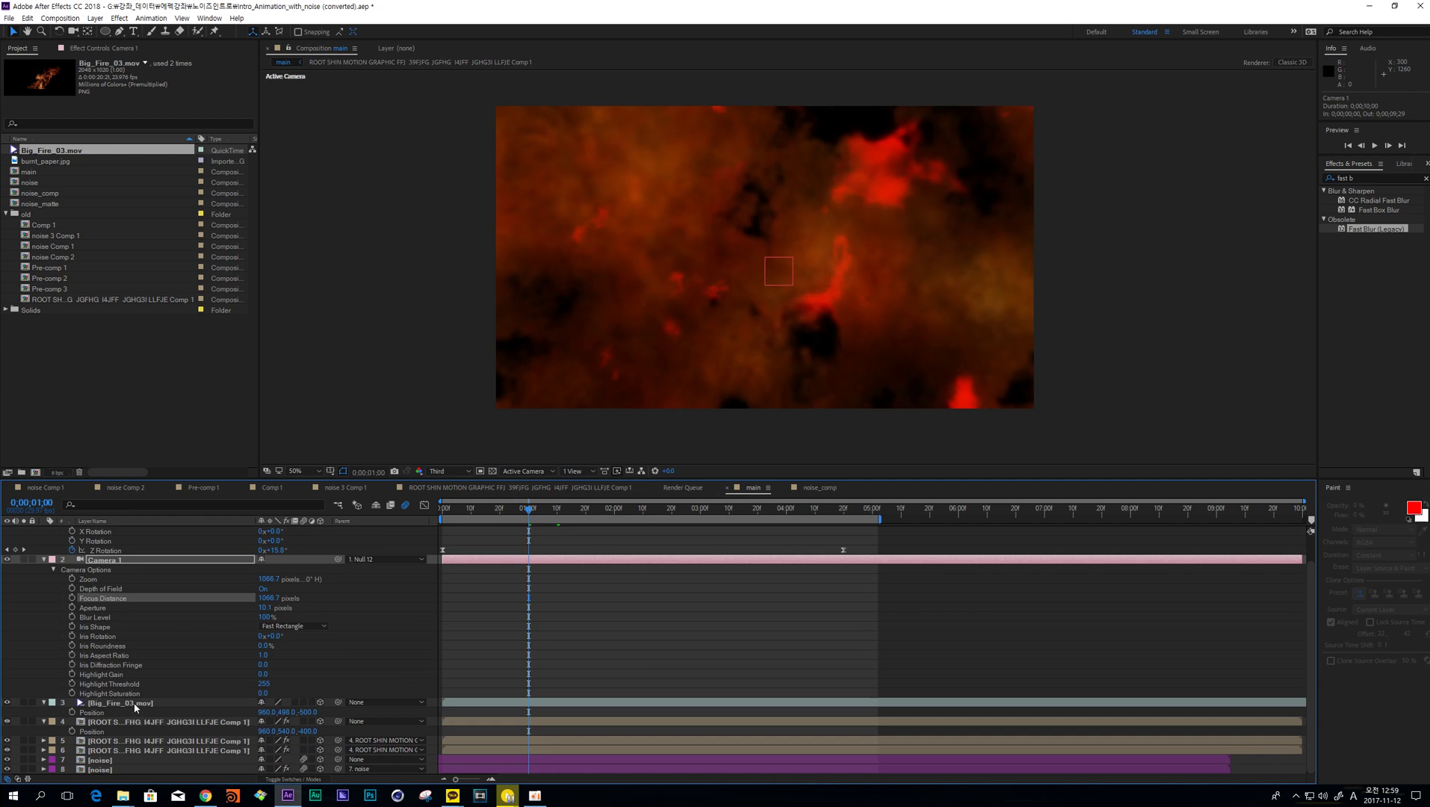
left_click(100, 768)
left_click(164, 748)
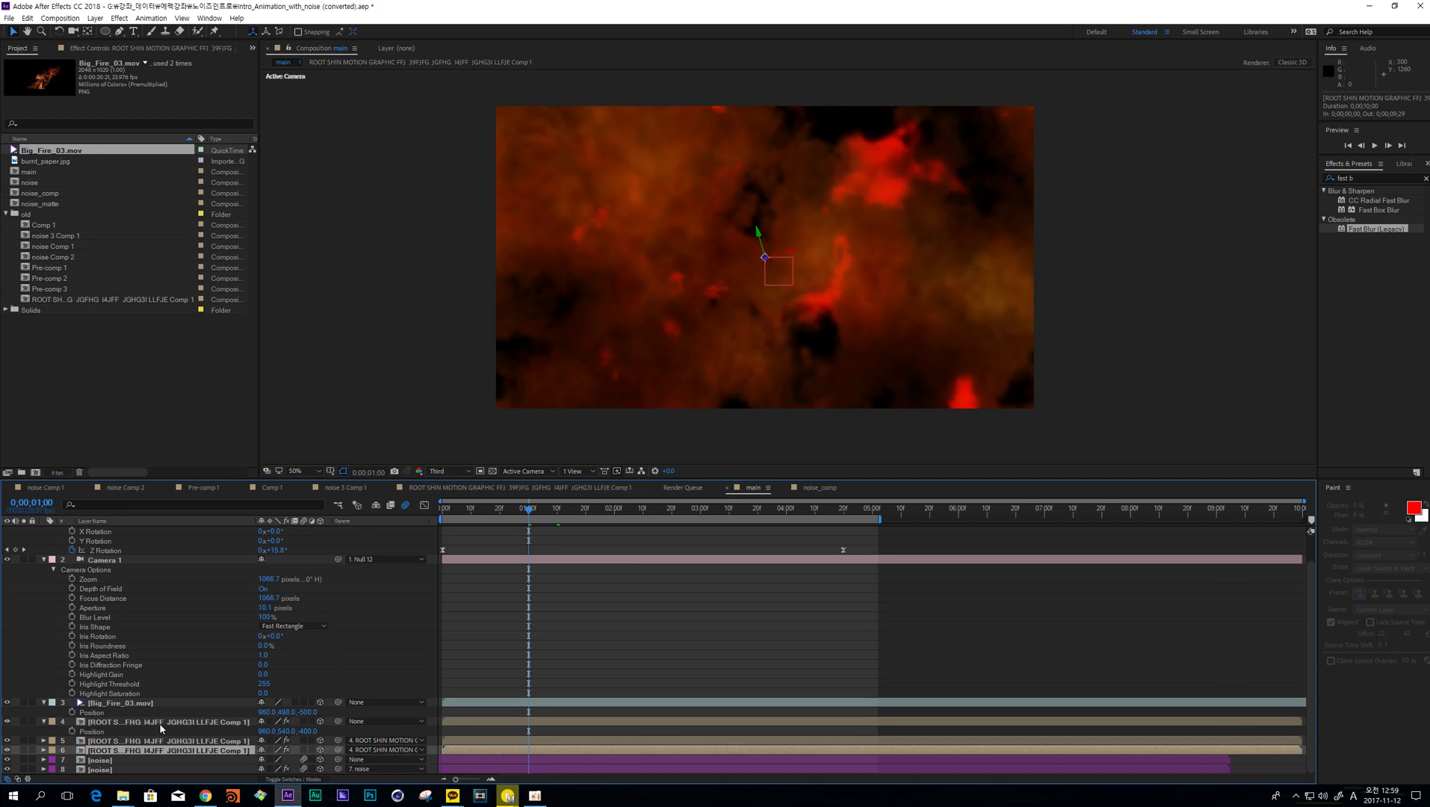
left_click(158, 722, "shift")
left_click(51, 721)
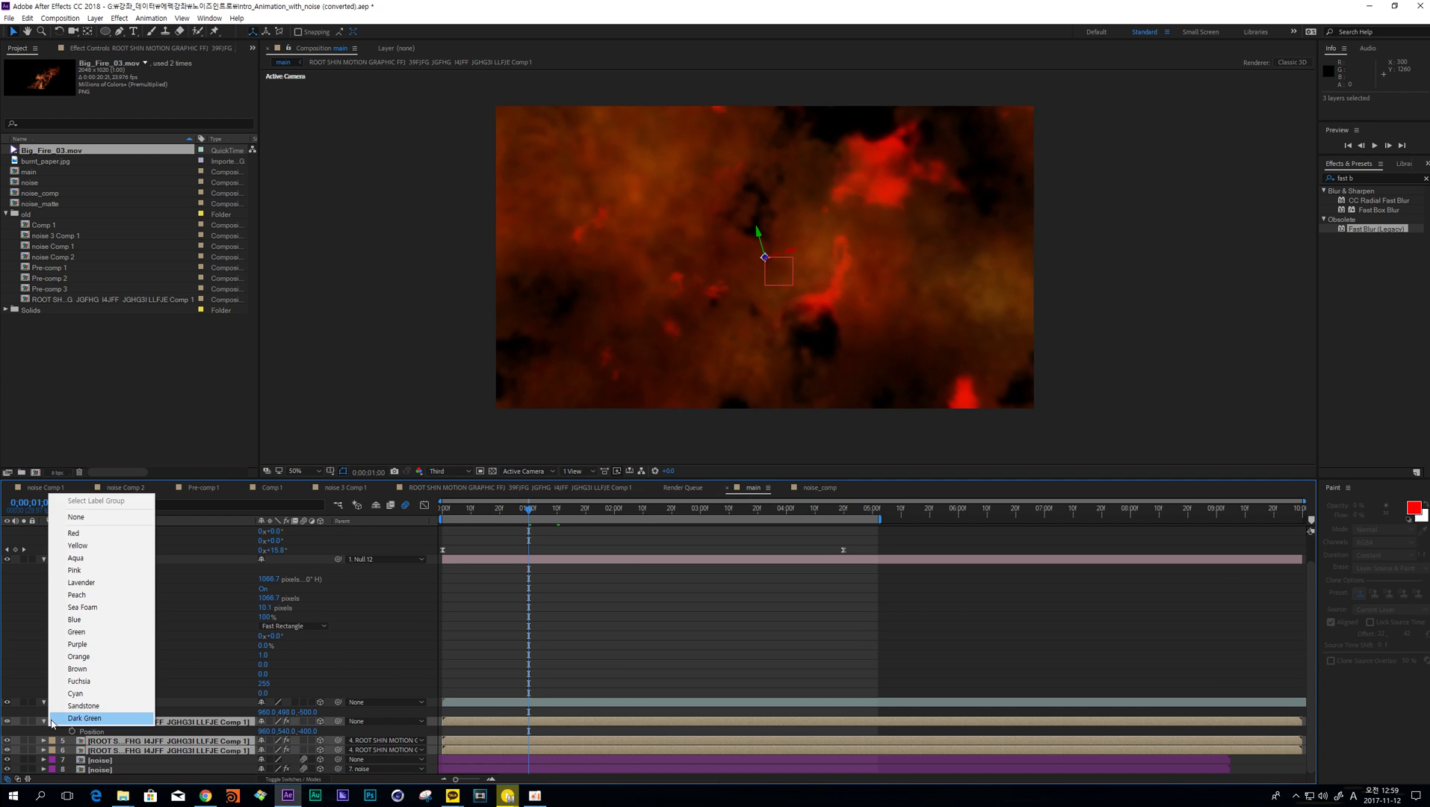
left_click(79, 656)
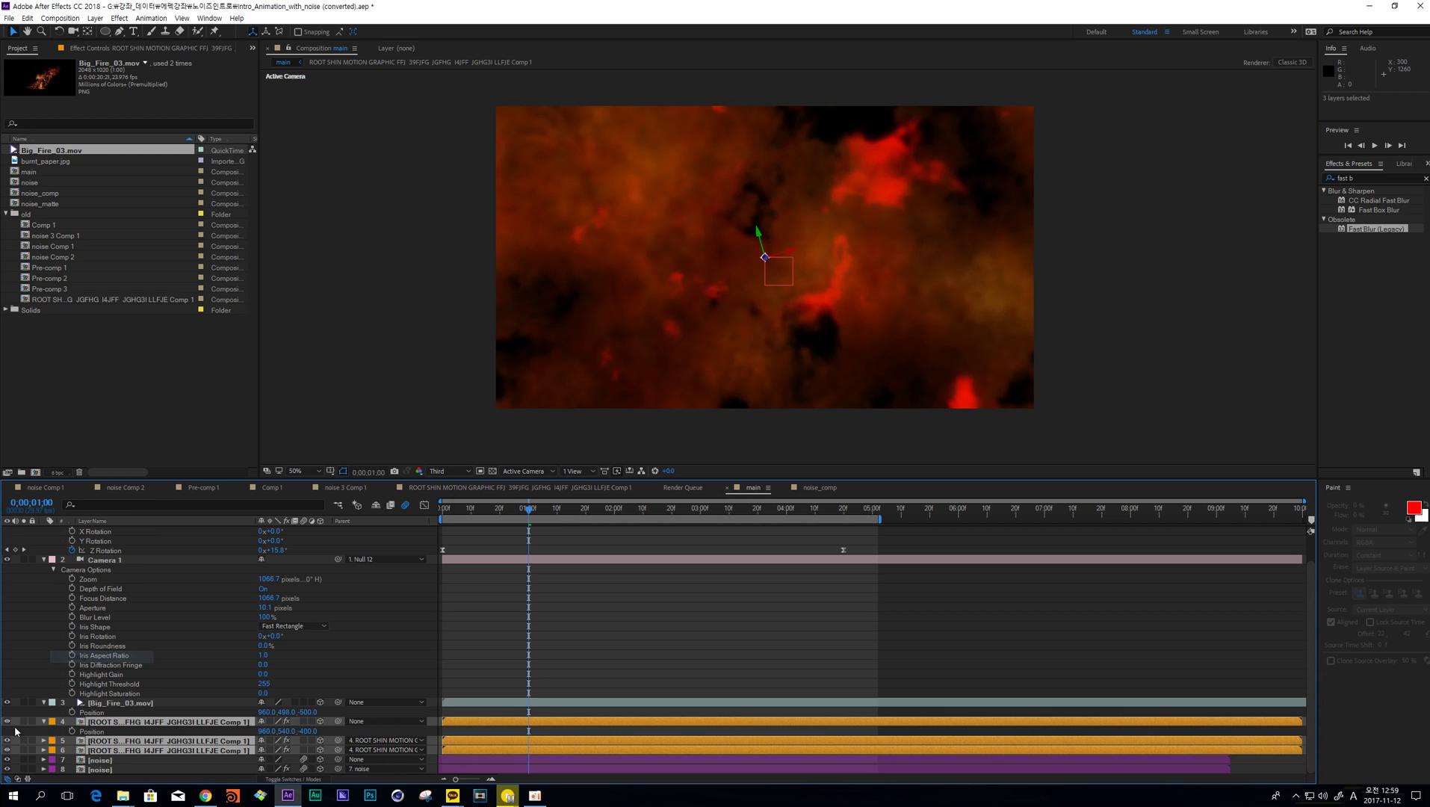
- Switch to the Top view and keyframe Camera 1's Focus Distance at 0;00;01;00 to 431.7 pixels, matching the noise layer's plane
left_click(535, 472)
left_click(531, 544)
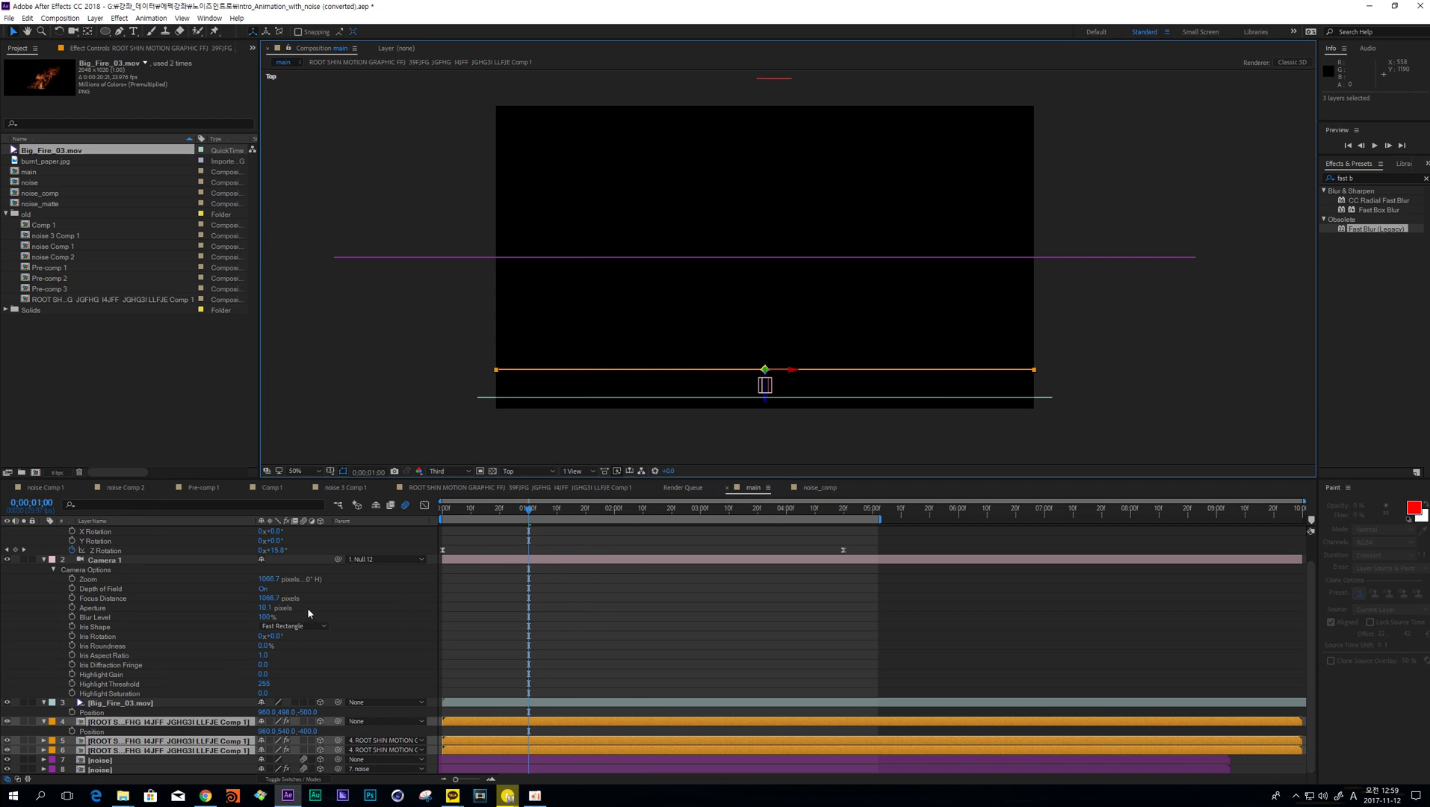
left_click(307, 608)
left_click(103, 600)
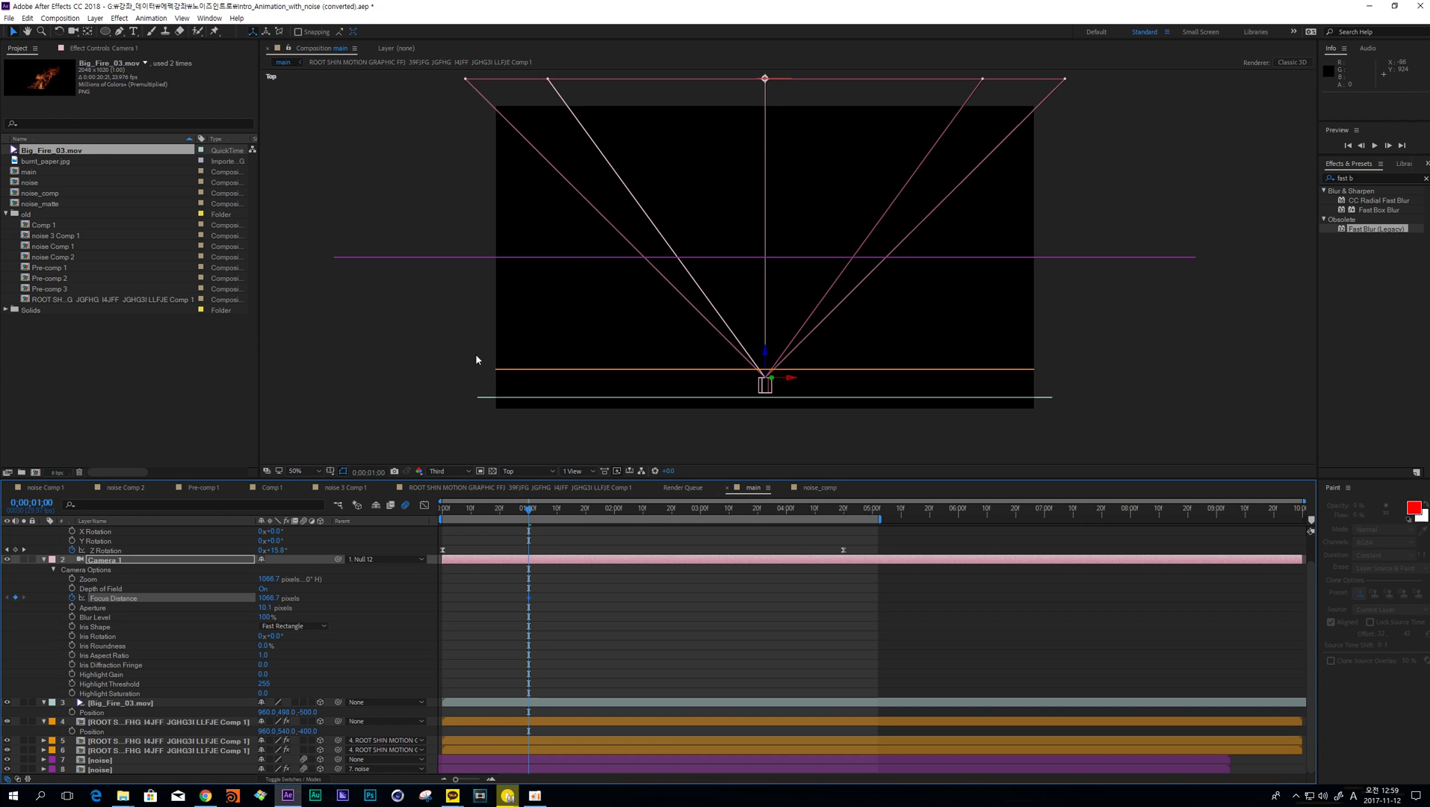
left_click_drag(266, 598, 110, 789)
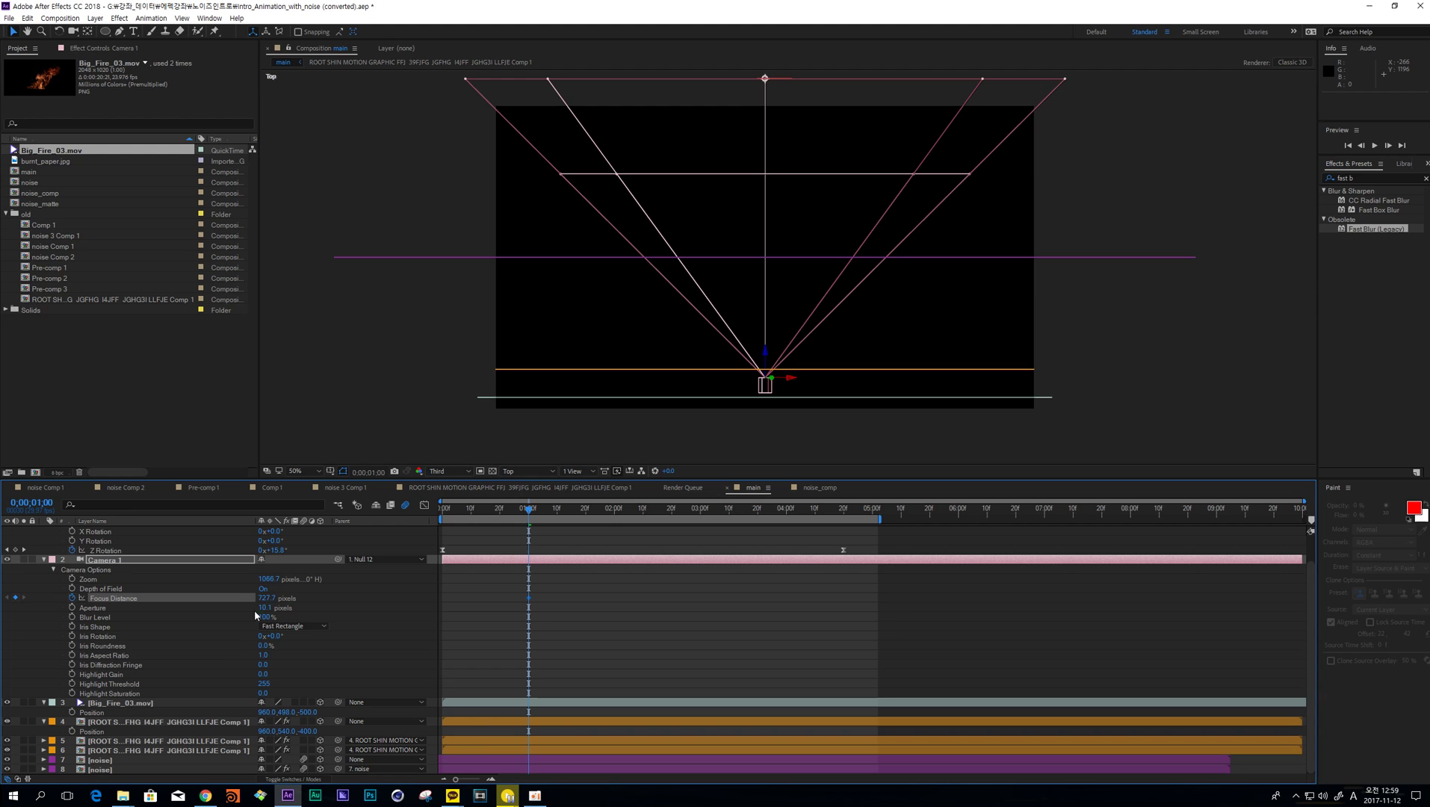
left_click_drag(263, 598, 107, 598)
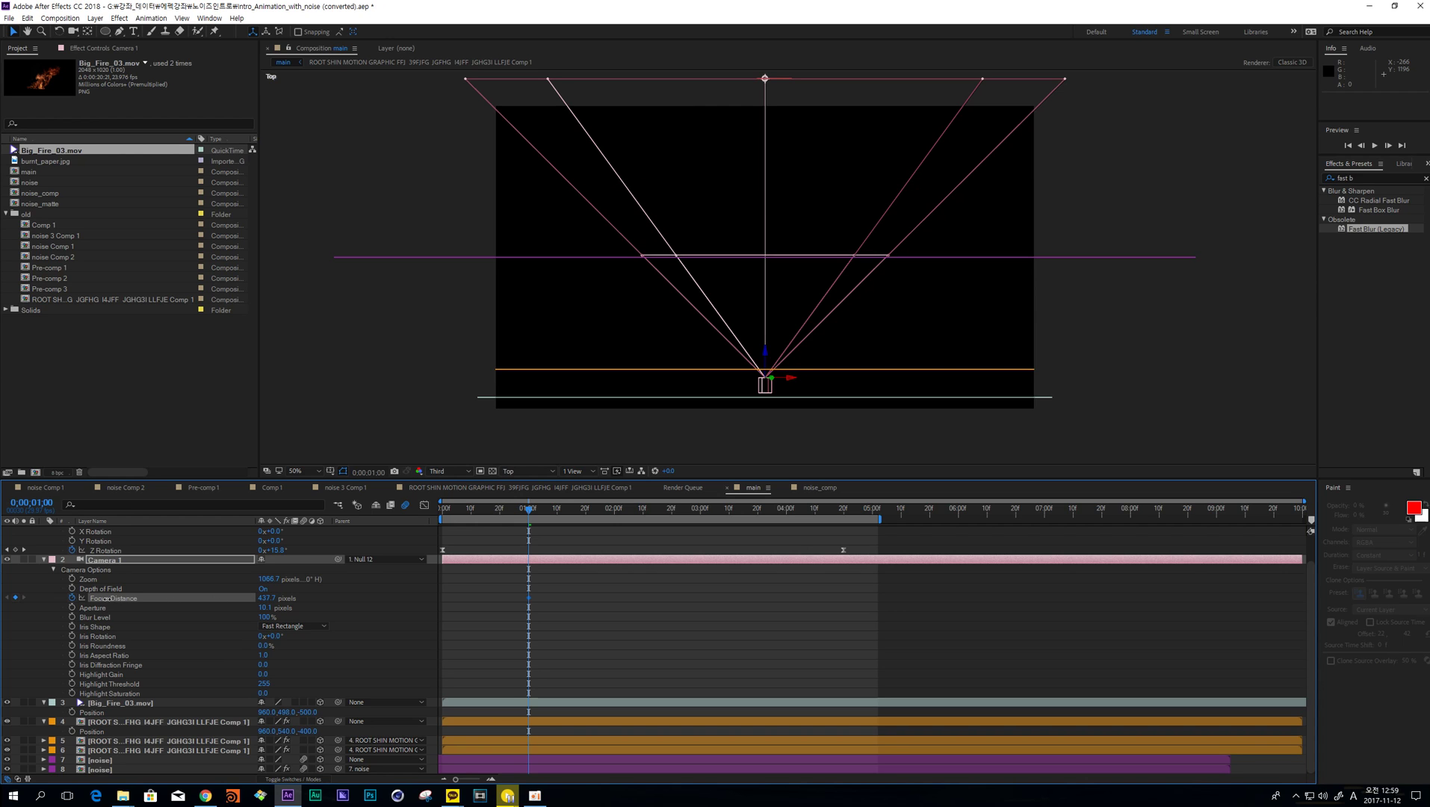
- Set Camera 1's Focus Distance to 1018.7 pixels at 0;00;04;20 and check the focus plane around 0;00;01;01
left_click(844, 513)
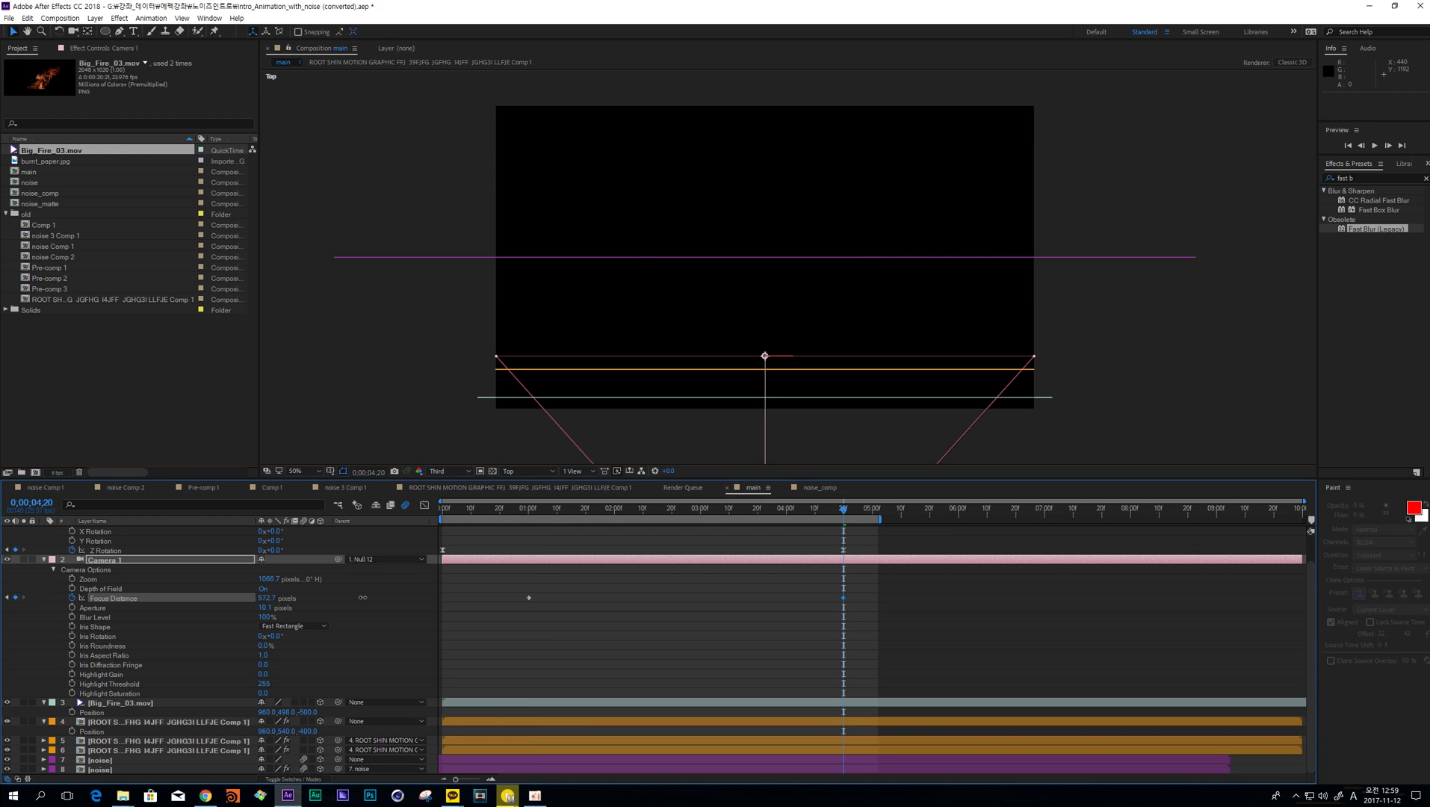
left_click_drag(472, 603, 613, 606)
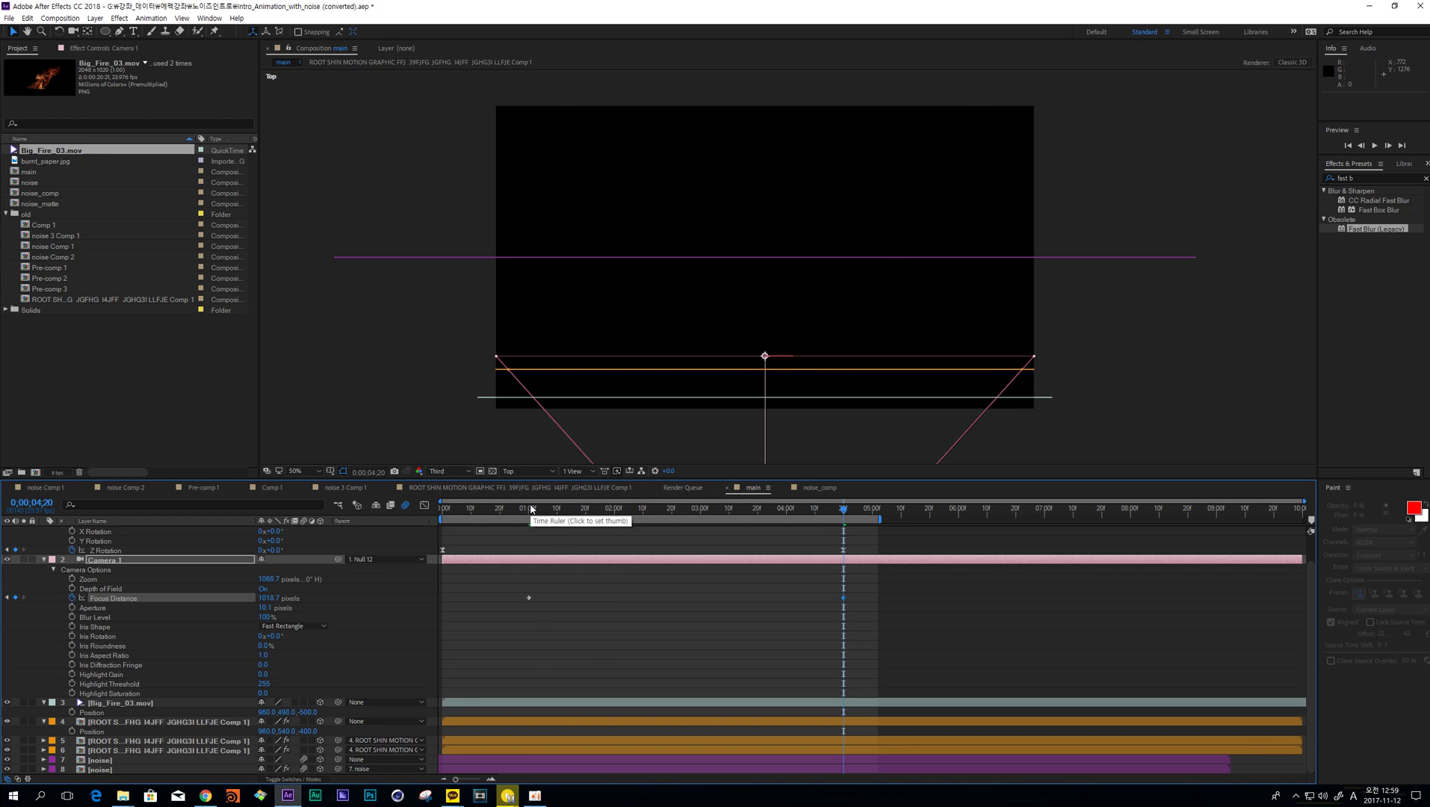
left_click_drag(532, 511, 532, 513)
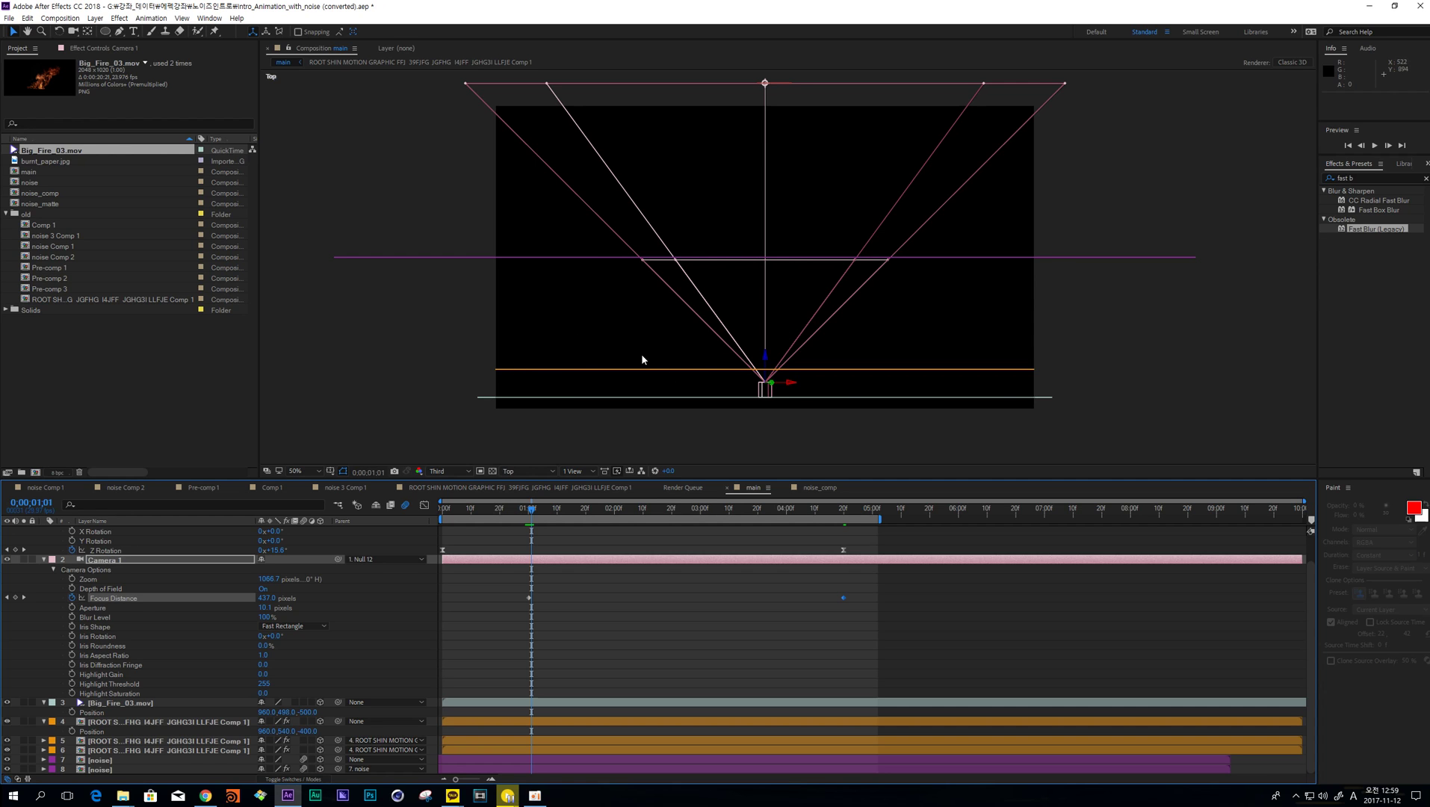
- Keyframe Focus Distance to 236.7 pixels at 0;00;00;15 and adjust it at 0;00;00;00 and 0;00;00;07 to follow the noise plane
left_click_drag(502, 513, 486, 511)
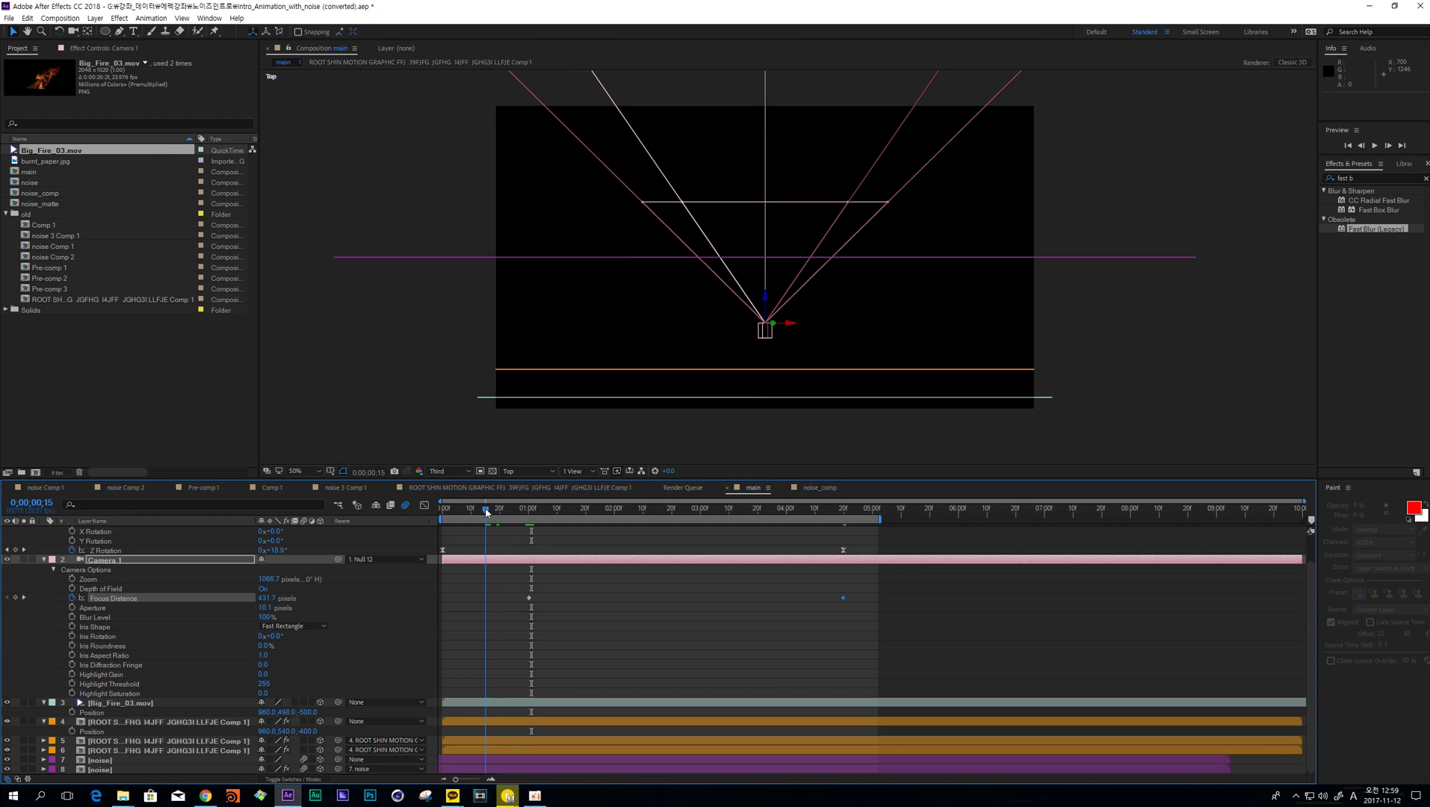
left_click_drag(267, 598, 166, 601)
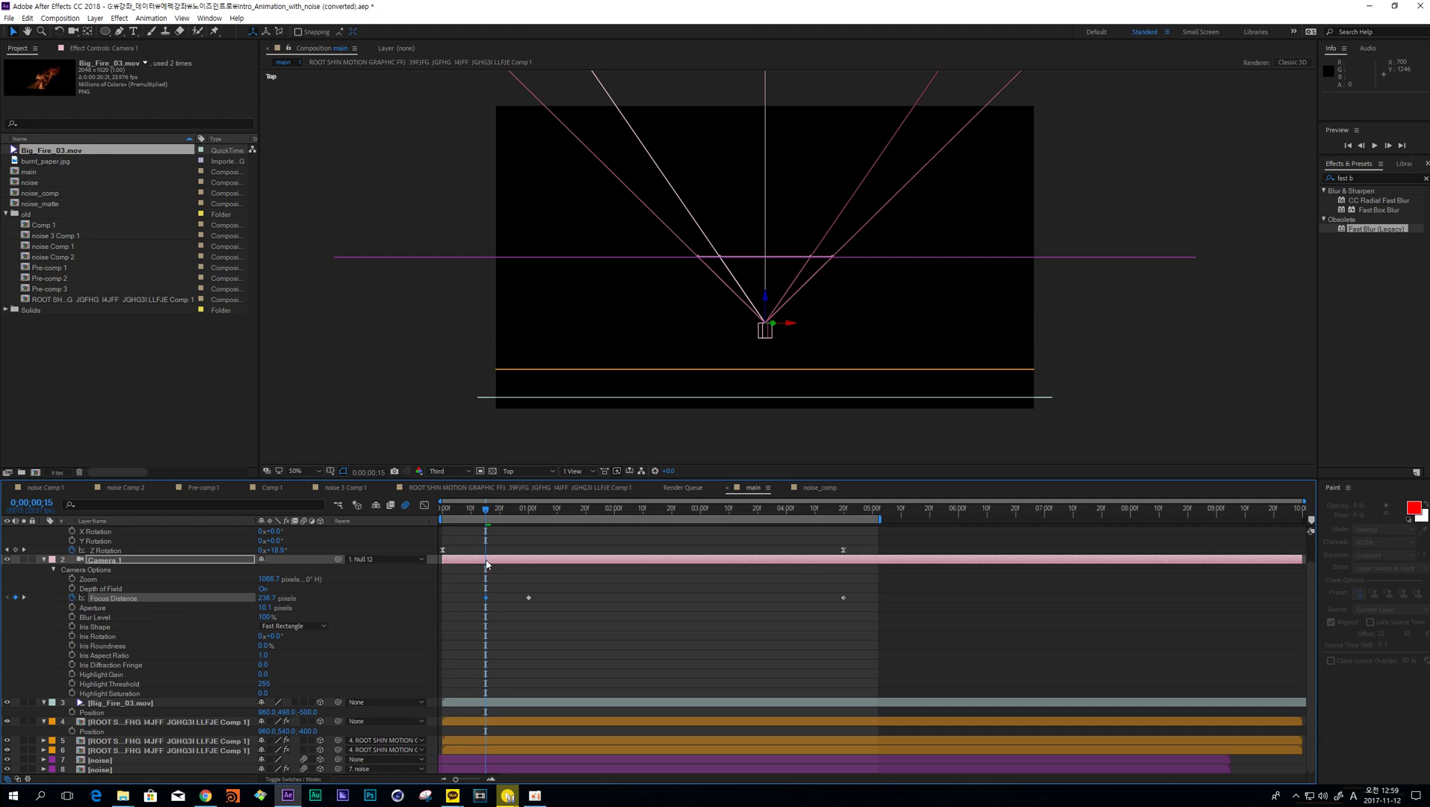
left_click_drag(423, 521, 420, 525)
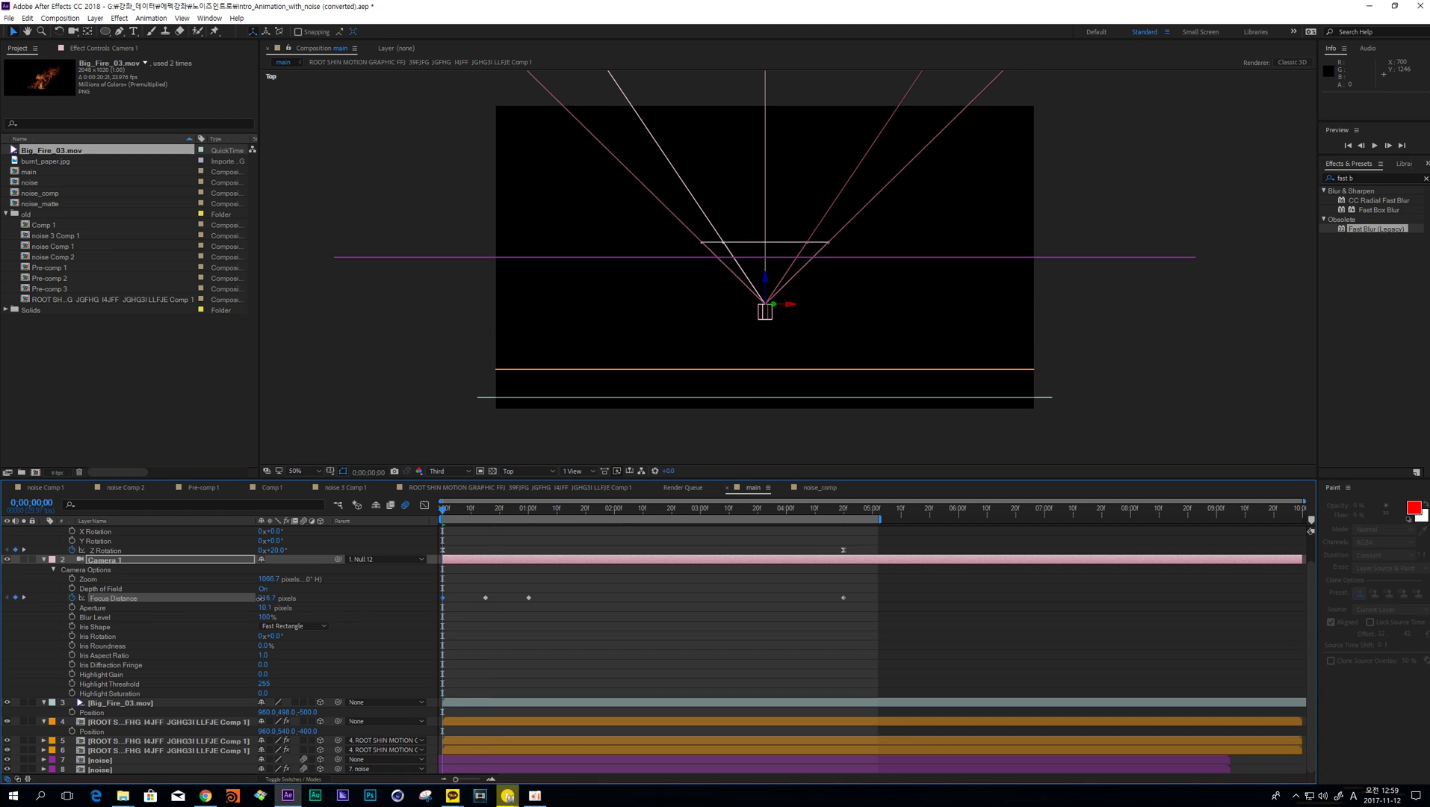
left_click(462, 514)
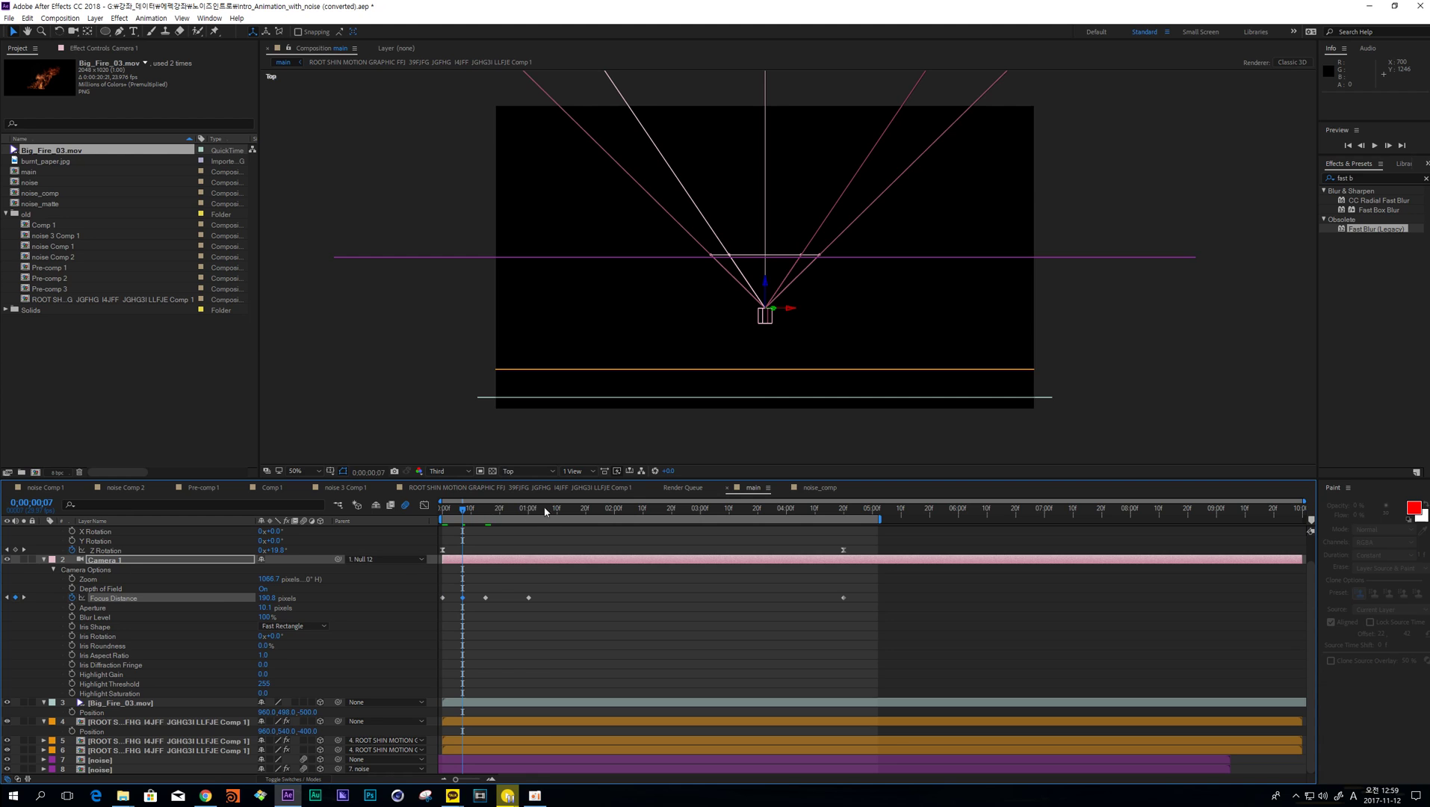
- Try keyframing Camera 1's Focus Distance at 0;00;01;20 and 0;00;02;12 to follow the noise layer's plane
left_click_drag(546, 511, 585, 511)
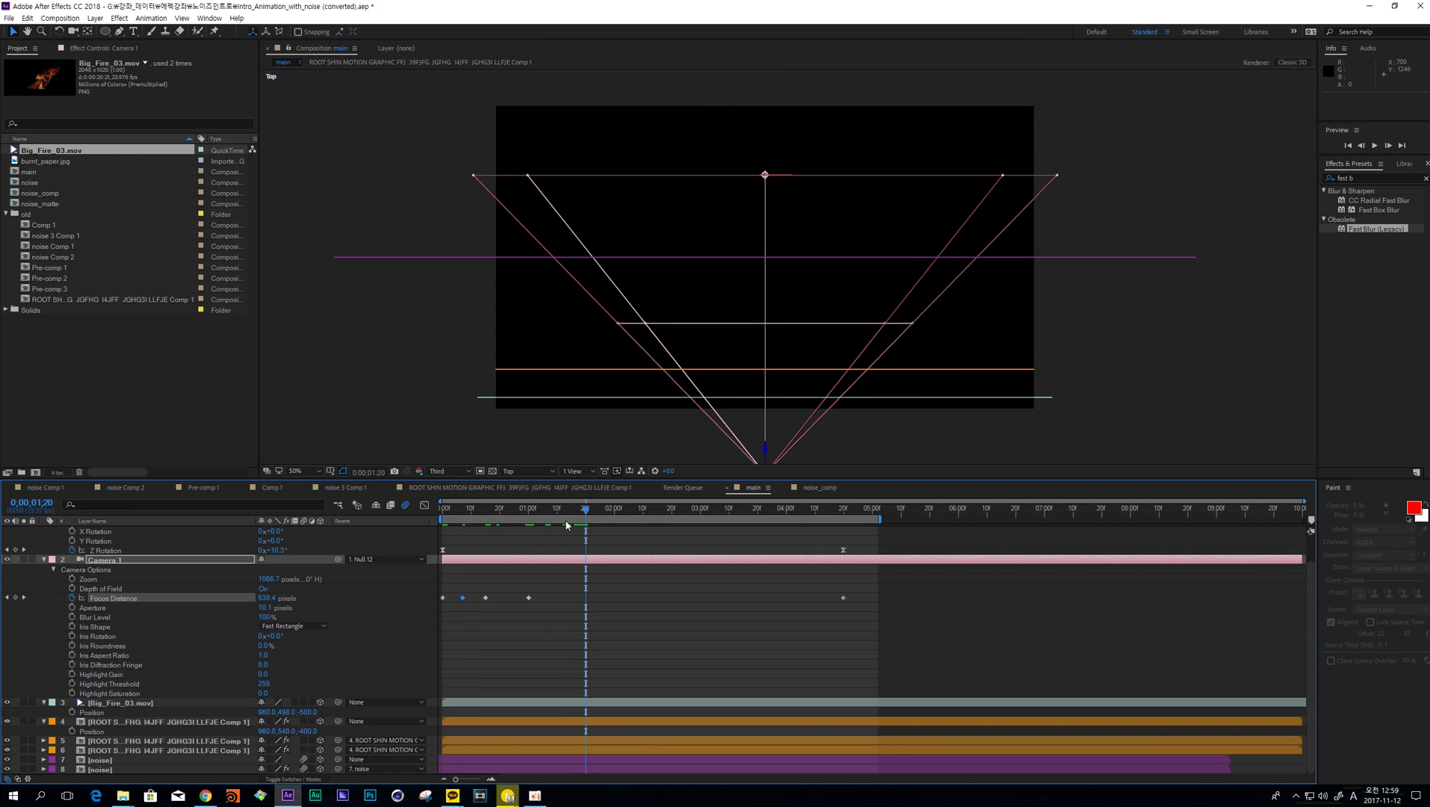
left_click_drag(283, 600, 401, 595)
left_click_drag(632, 513, 650, 513)
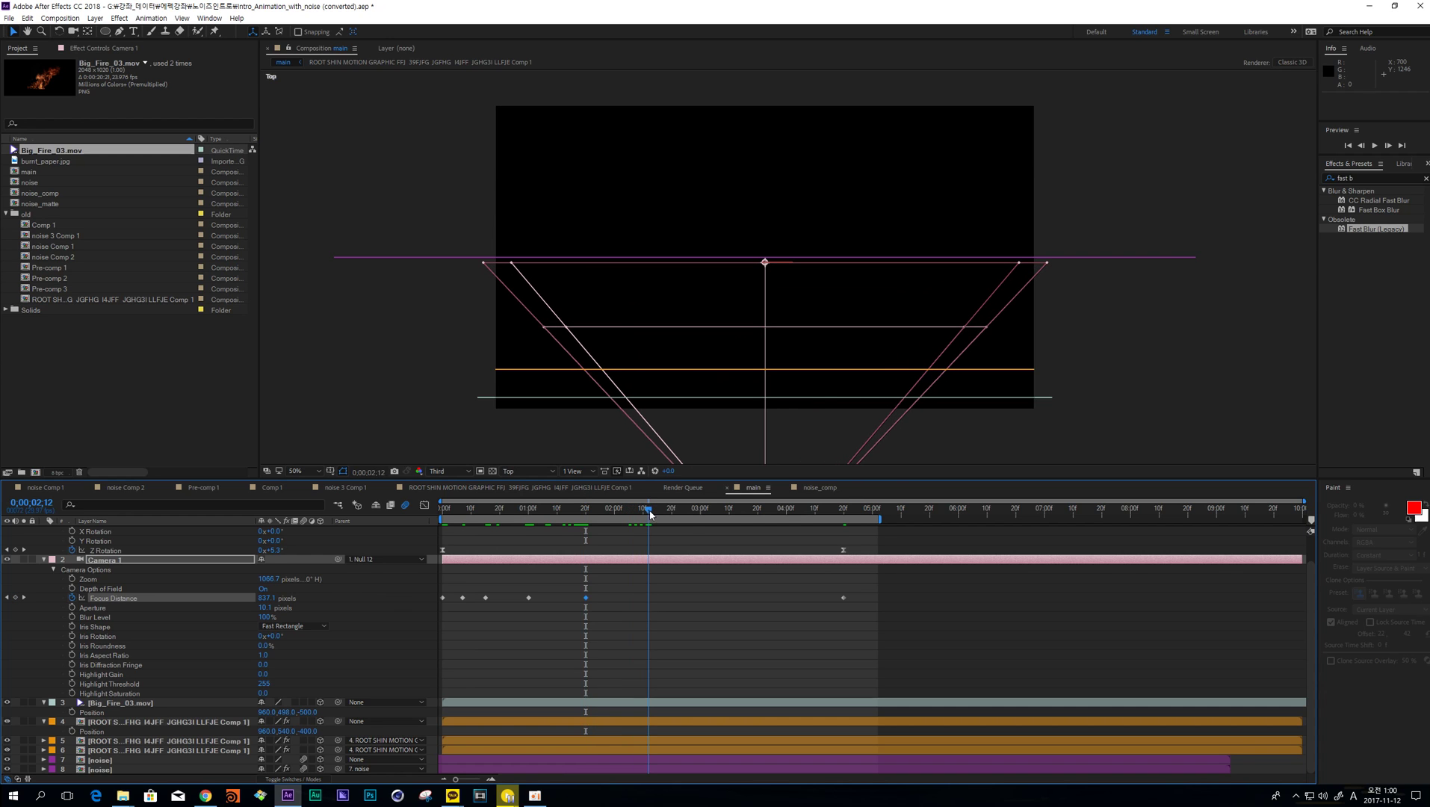
left_click_drag(276, 598, 396, 587)
left_click_drag(682, 521, 711, 515)
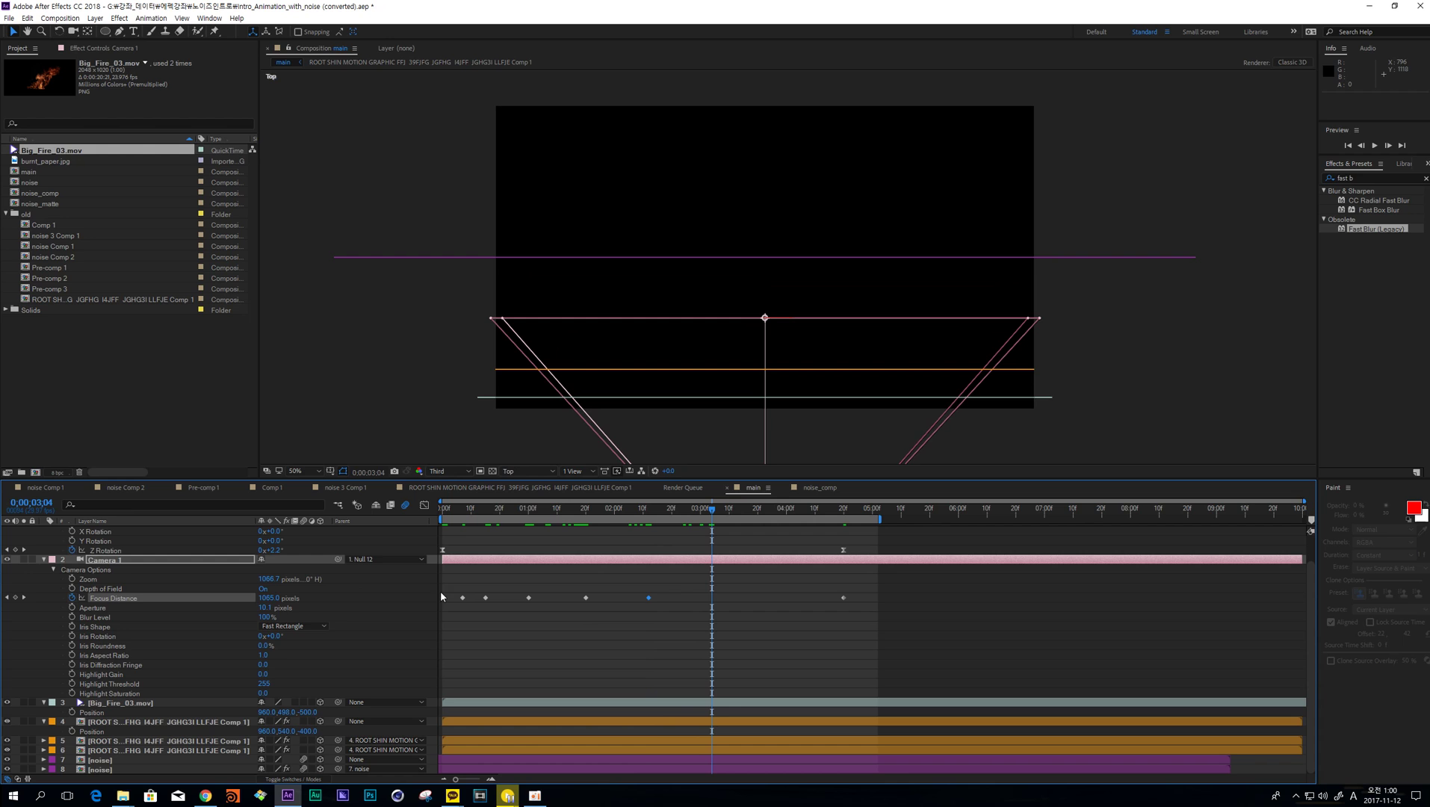
left_click(583, 514)
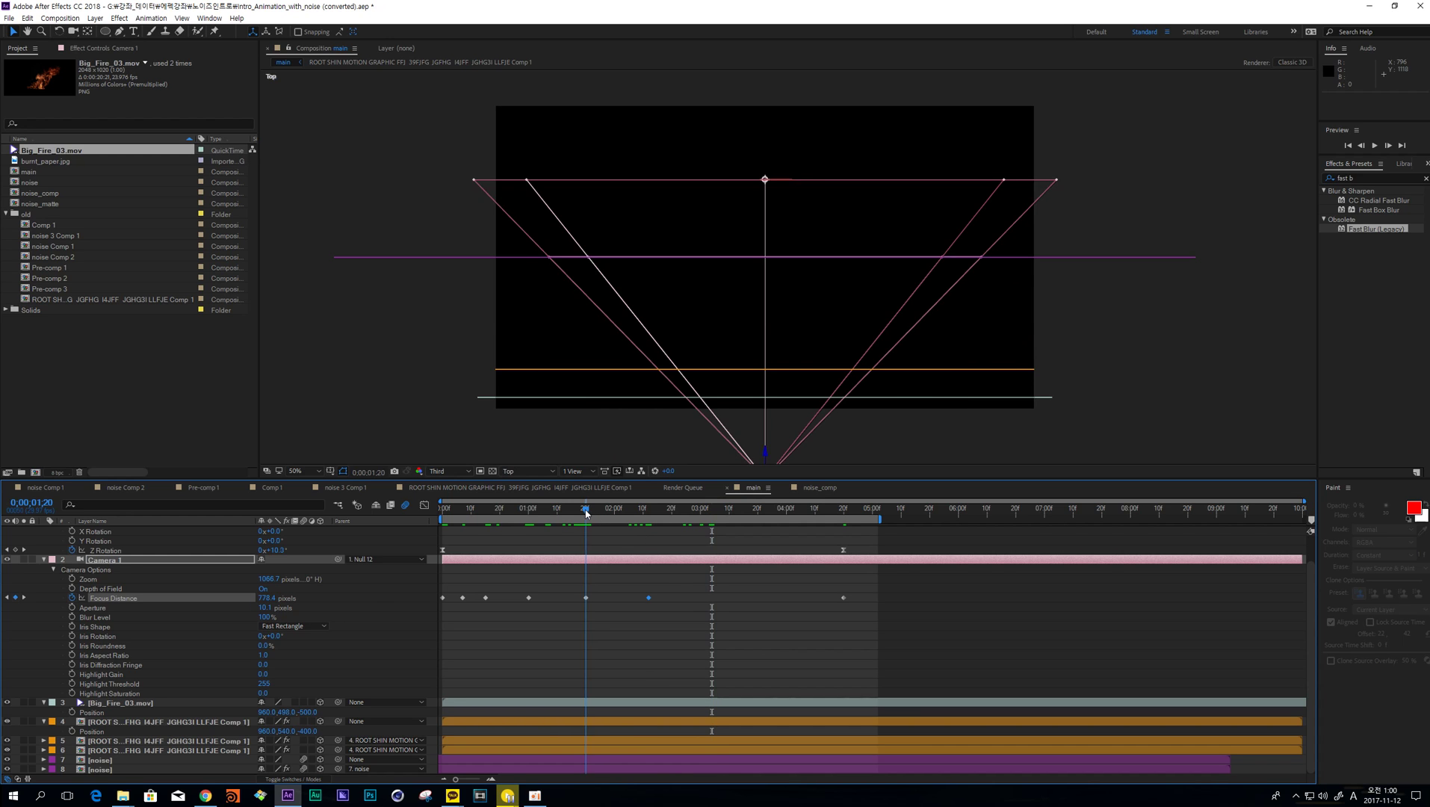
left_click(632, 626)
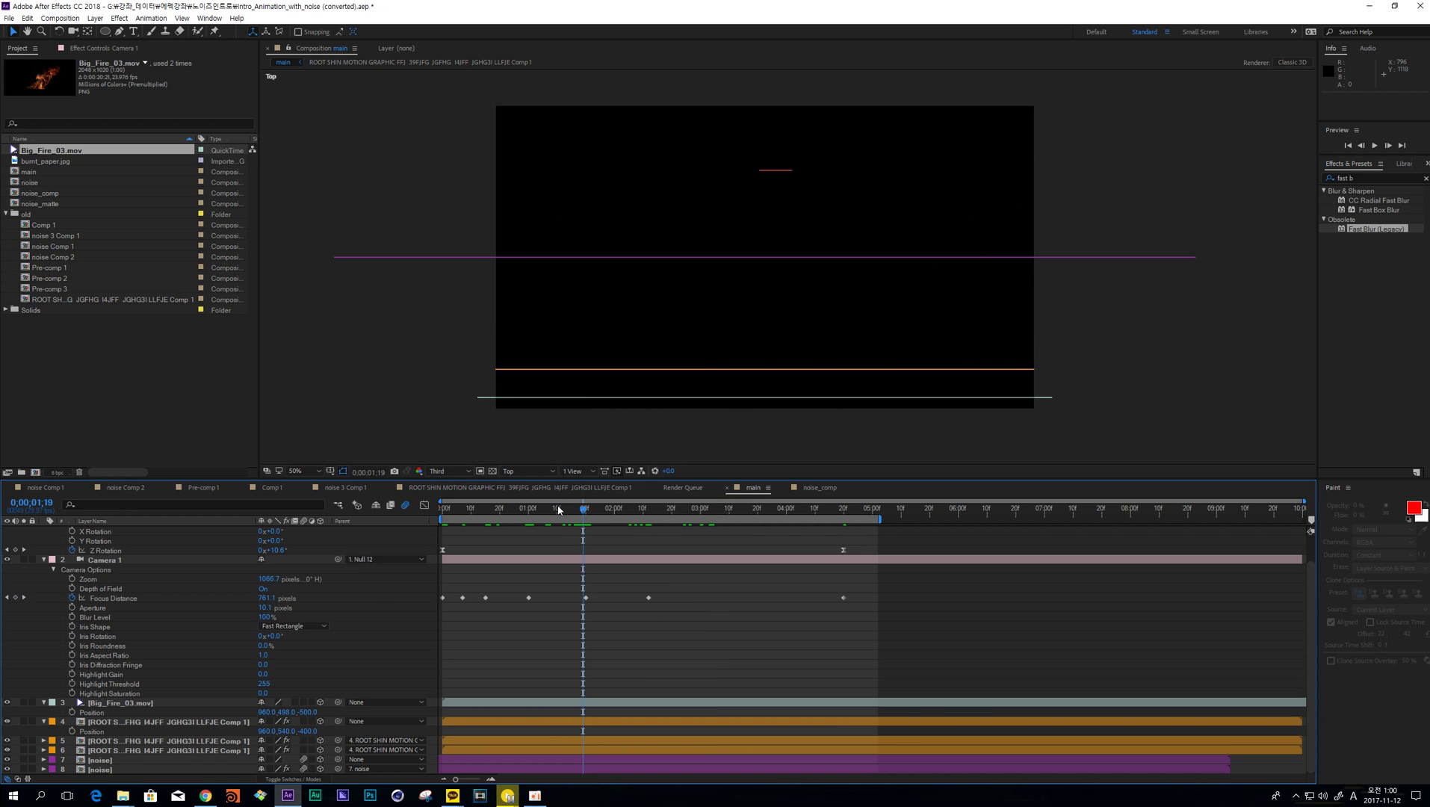
- Delete the Focus Distance keyframes at 0;00;01;20 and 0;00;02;12
left_click(558, 509)
left_click_drag(610, 585, 577, 606)
key("Delete")
left_click_drag(658, 588, 608, 607)
key("Delete")
- Keyframe Camera 1's Focus Distance to 629.1 pixels at 0;00;02;07 and add keyframes at 0;00;02;27 and two points between 0;00;03;00 and the last keyframe
left_click_drag(559, 511, 531, 515)
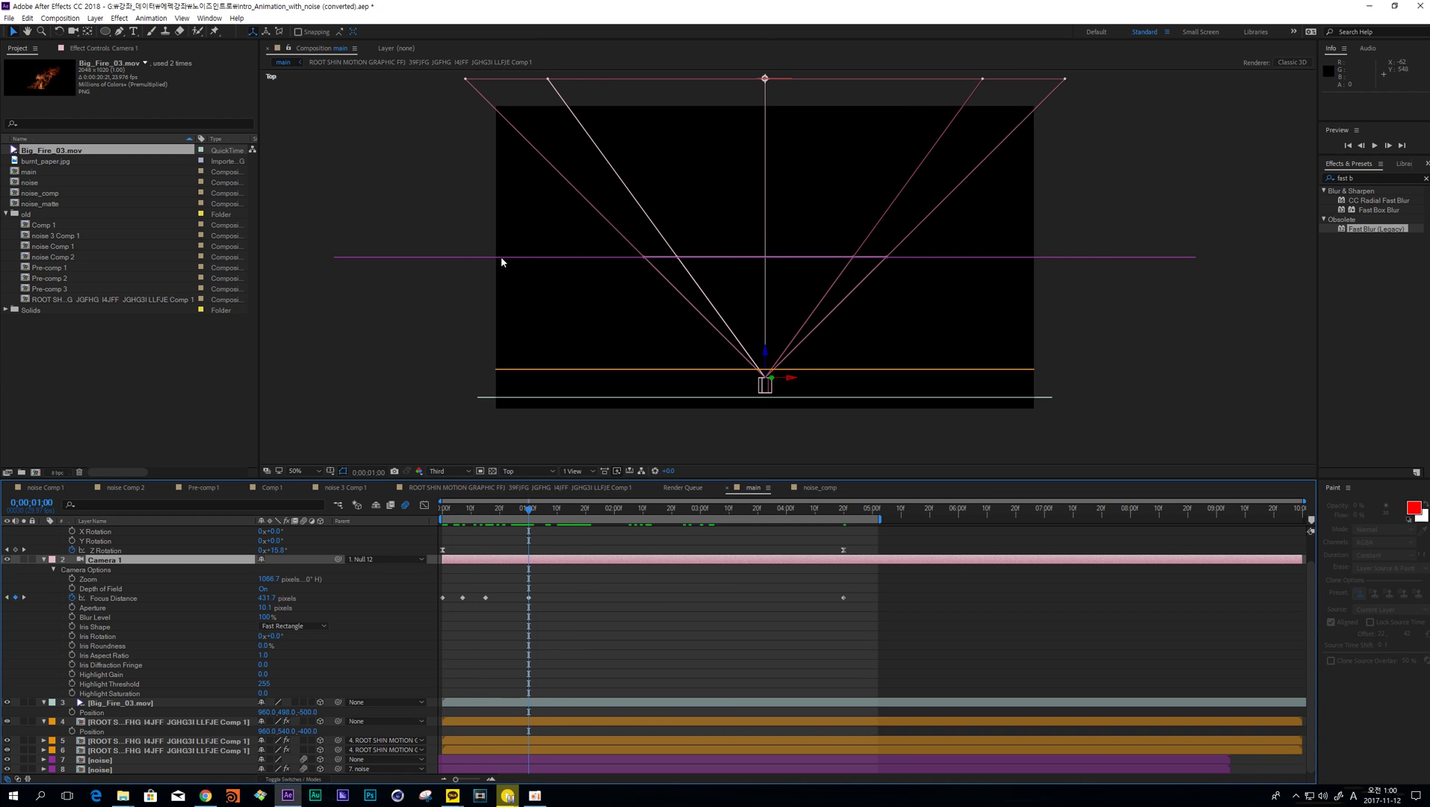
left_click_drag(529, 516, 587, 510)
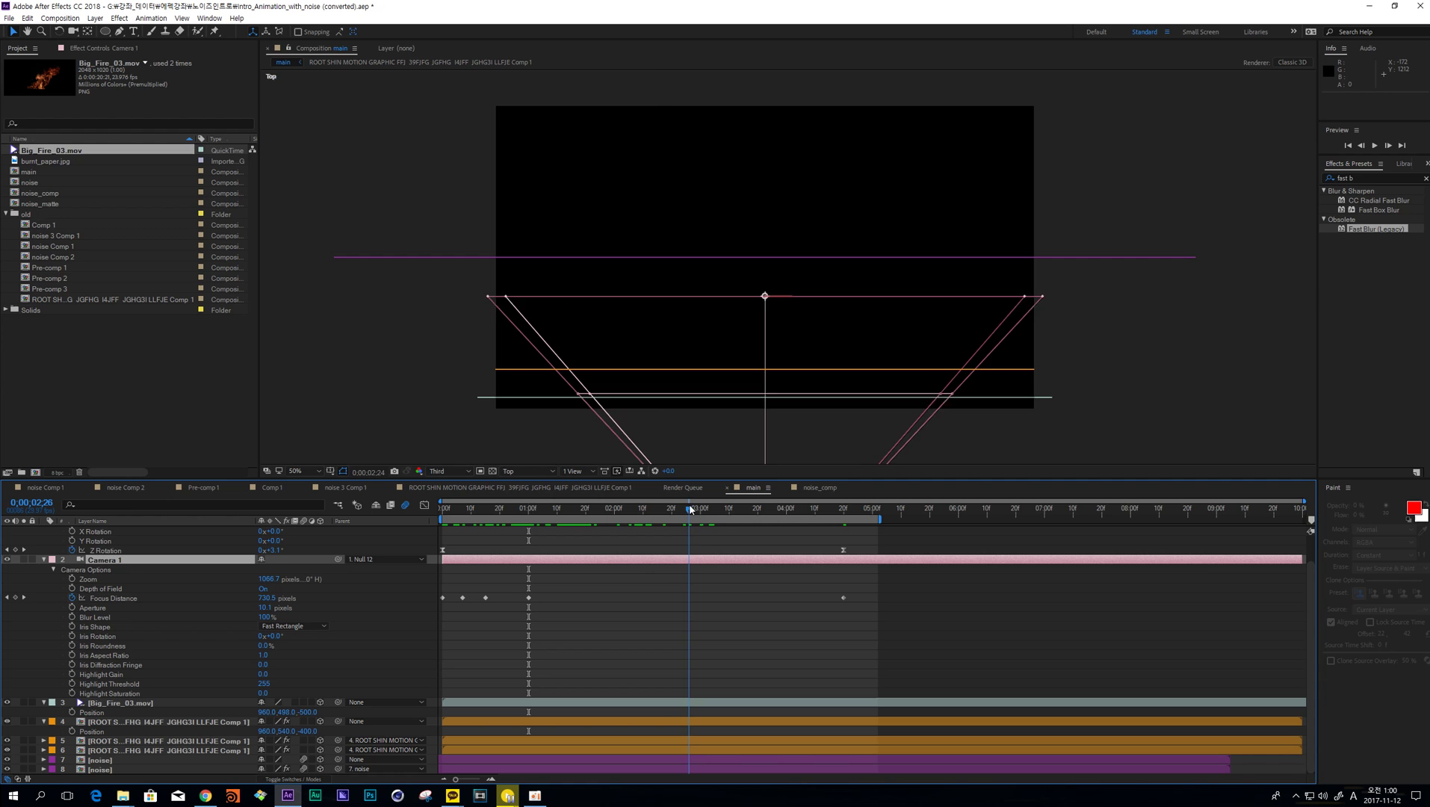
mouse_move(689, 508)
left_mouse_down()
mouse_move(630, 509)
mouse_move(691, 511)
left_mouse_up()
left_click(15, 598)
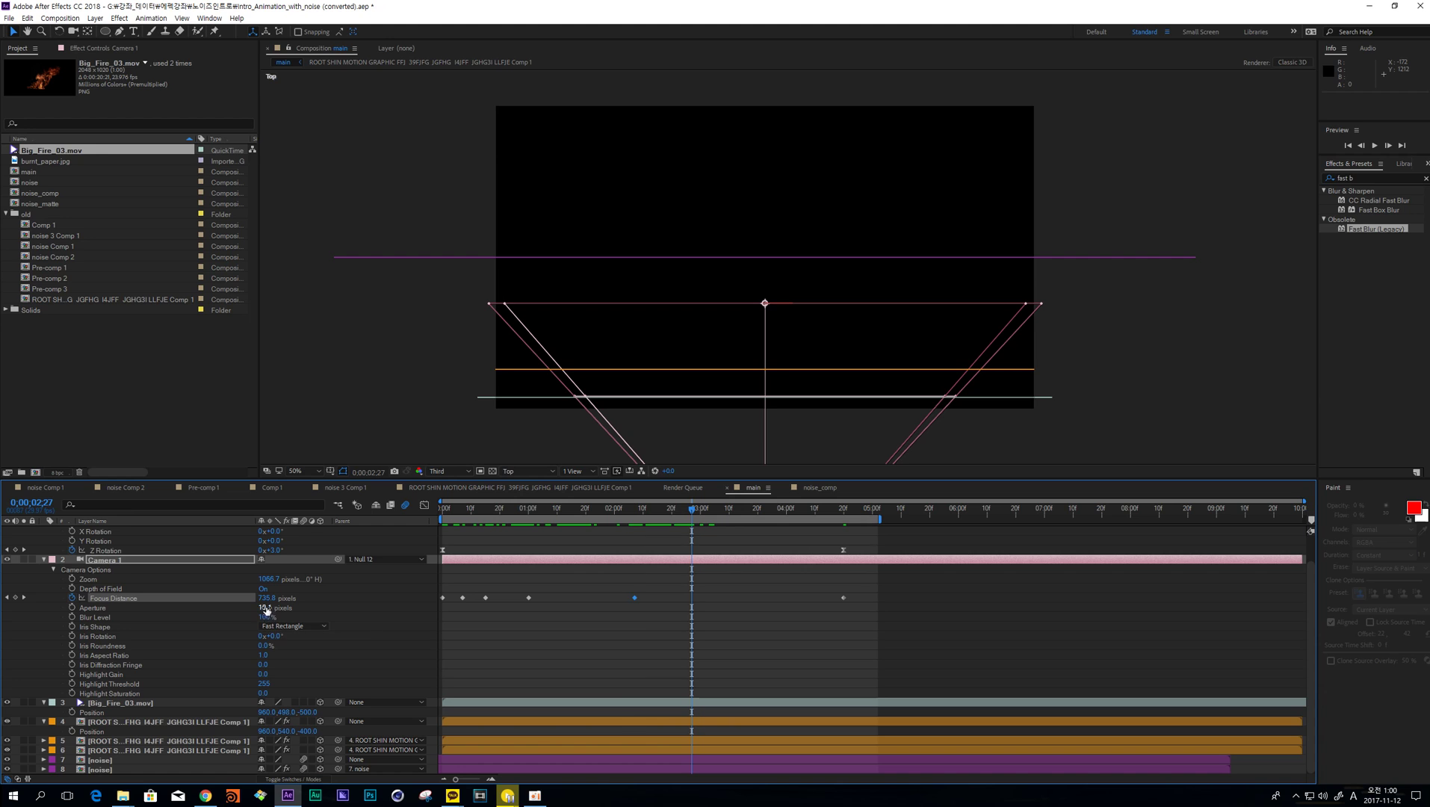
mouse_move(260, 597)
left_mouse_down()
mouse_move(239, 598)
mouse_move(344, 597)
mouse_move(278, 598)
left_mouse_up()
key("space")
key("space")
left_click(790, 511)
left_click_drag(643, 513, 686, 523)
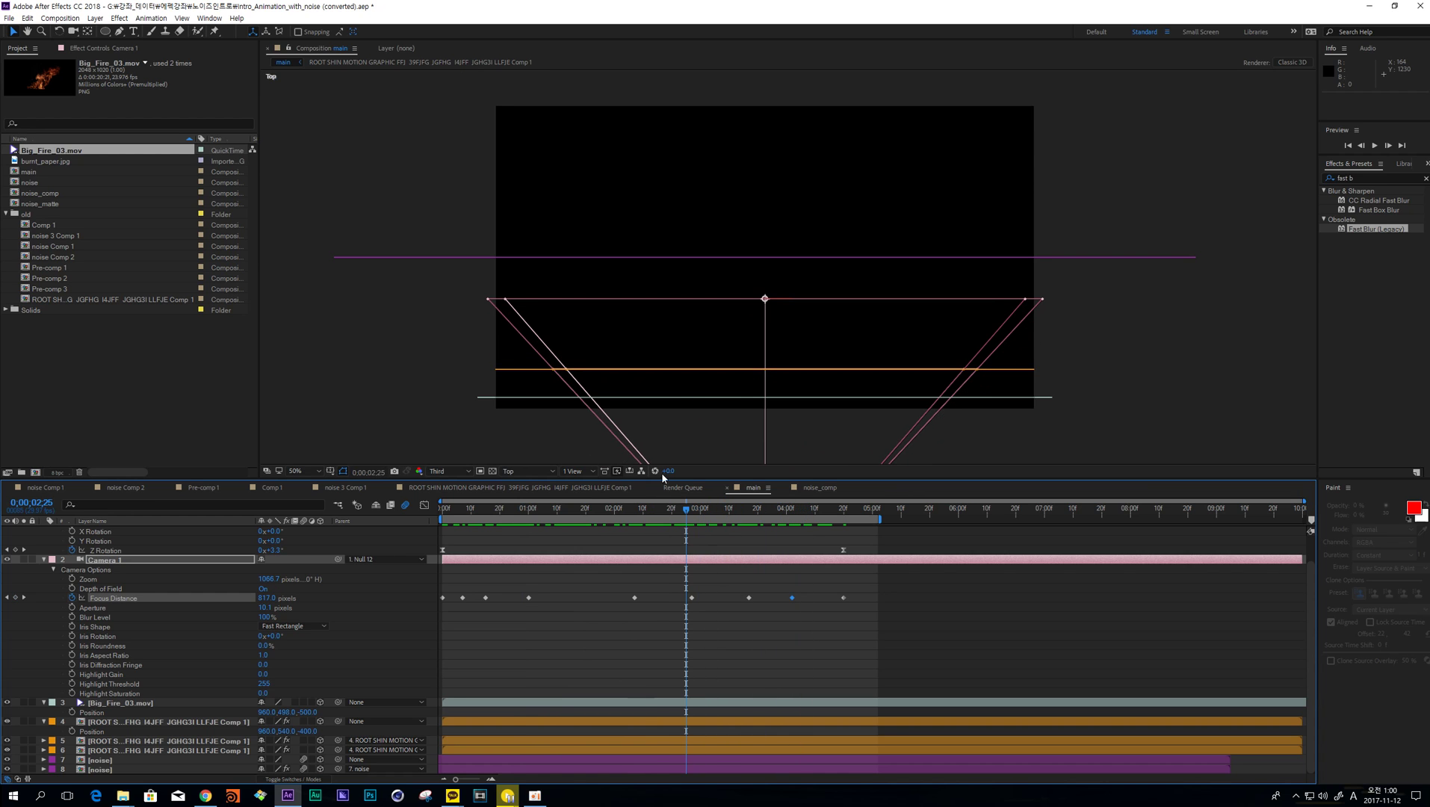
- Set the composition preview resolution to Half and switch the 3D view to Active Camera
left_click(449, 470)
left_click(458, 484)
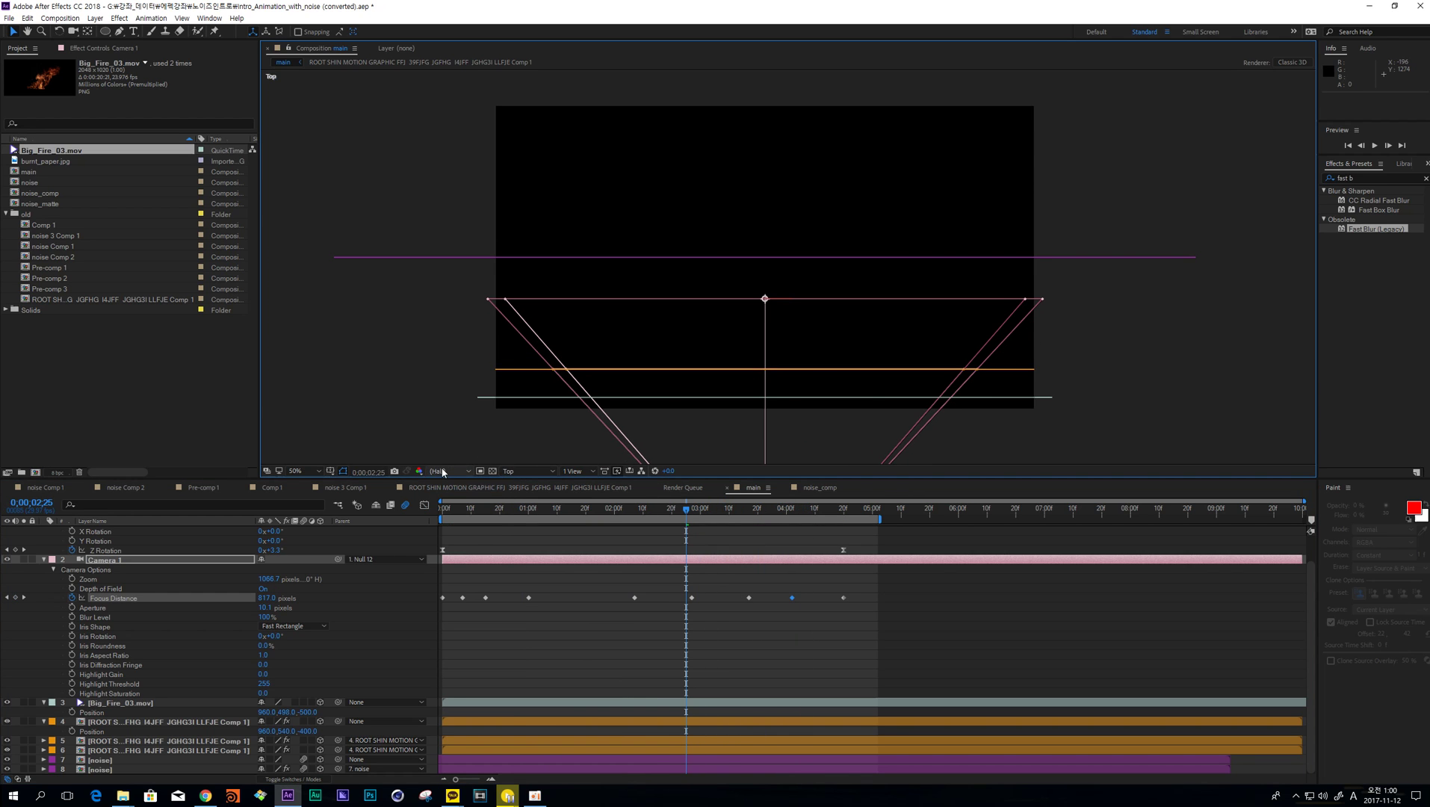
left_click(448, 471)
left_click(460, 512)
left_click(526, 470)
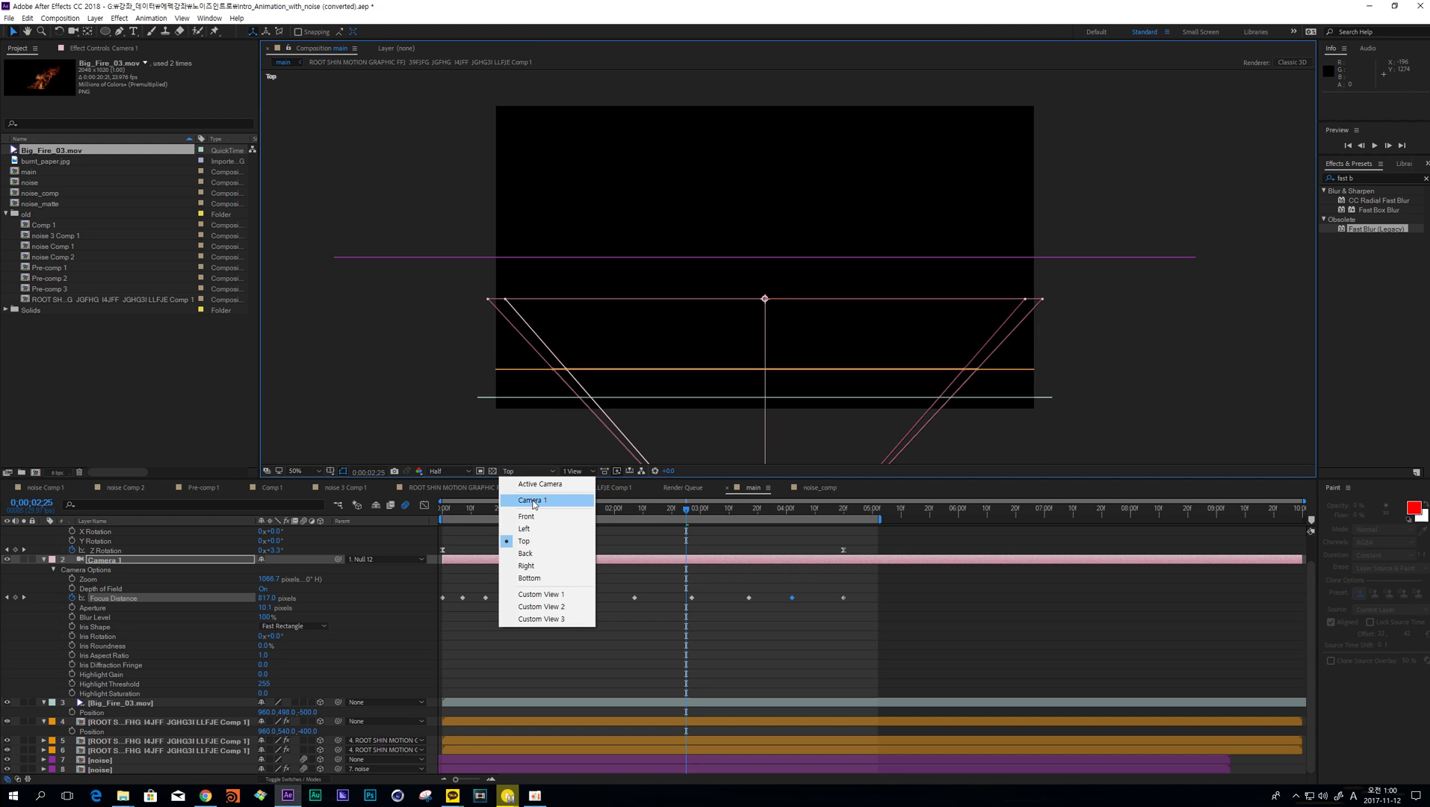
left_click(526, 490)
- Set Camera 1's Aperture to 50 pixels and its Blur Level to 200%
left_click(218, 618)
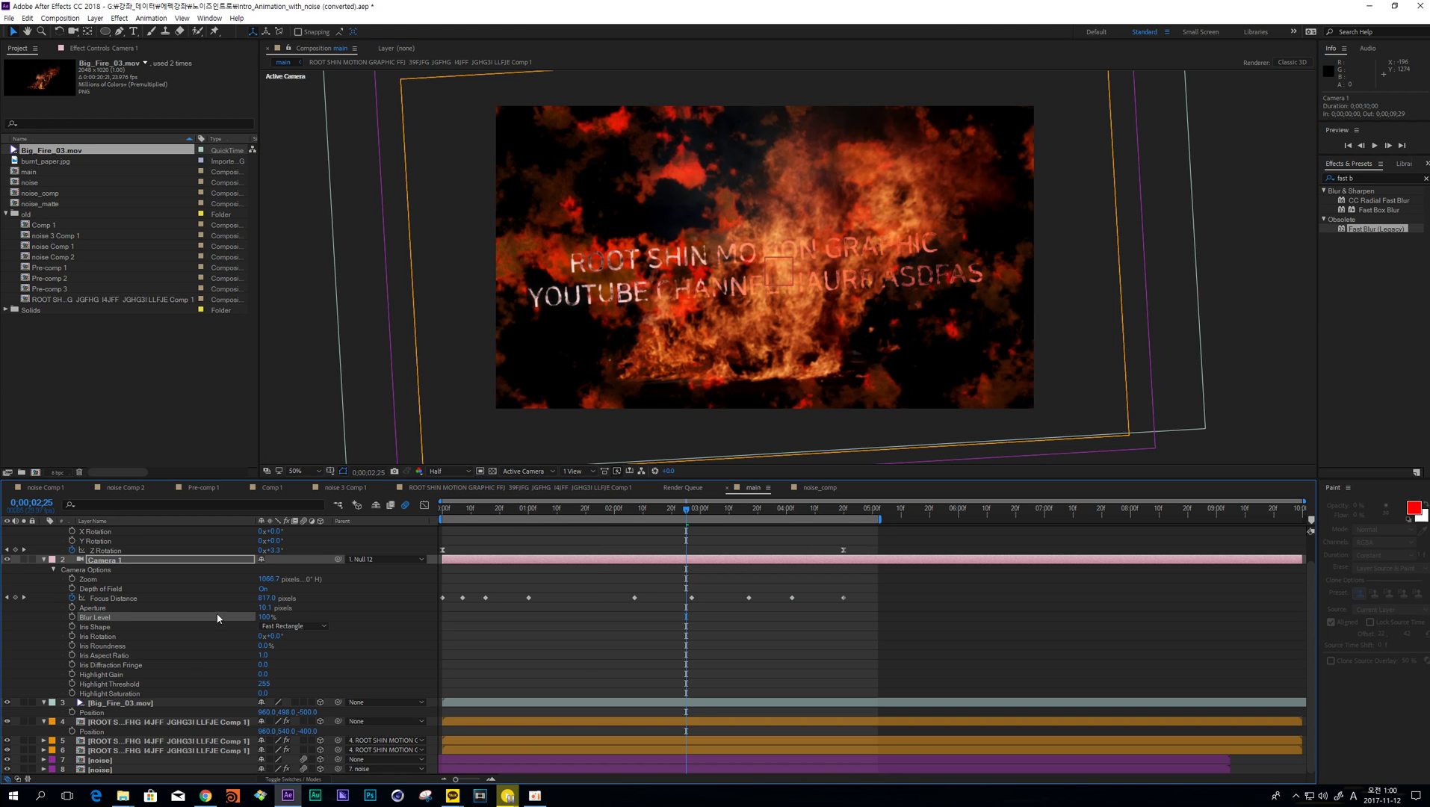
left_click(270, 608)
type("50")
key("Tab")
type("20")
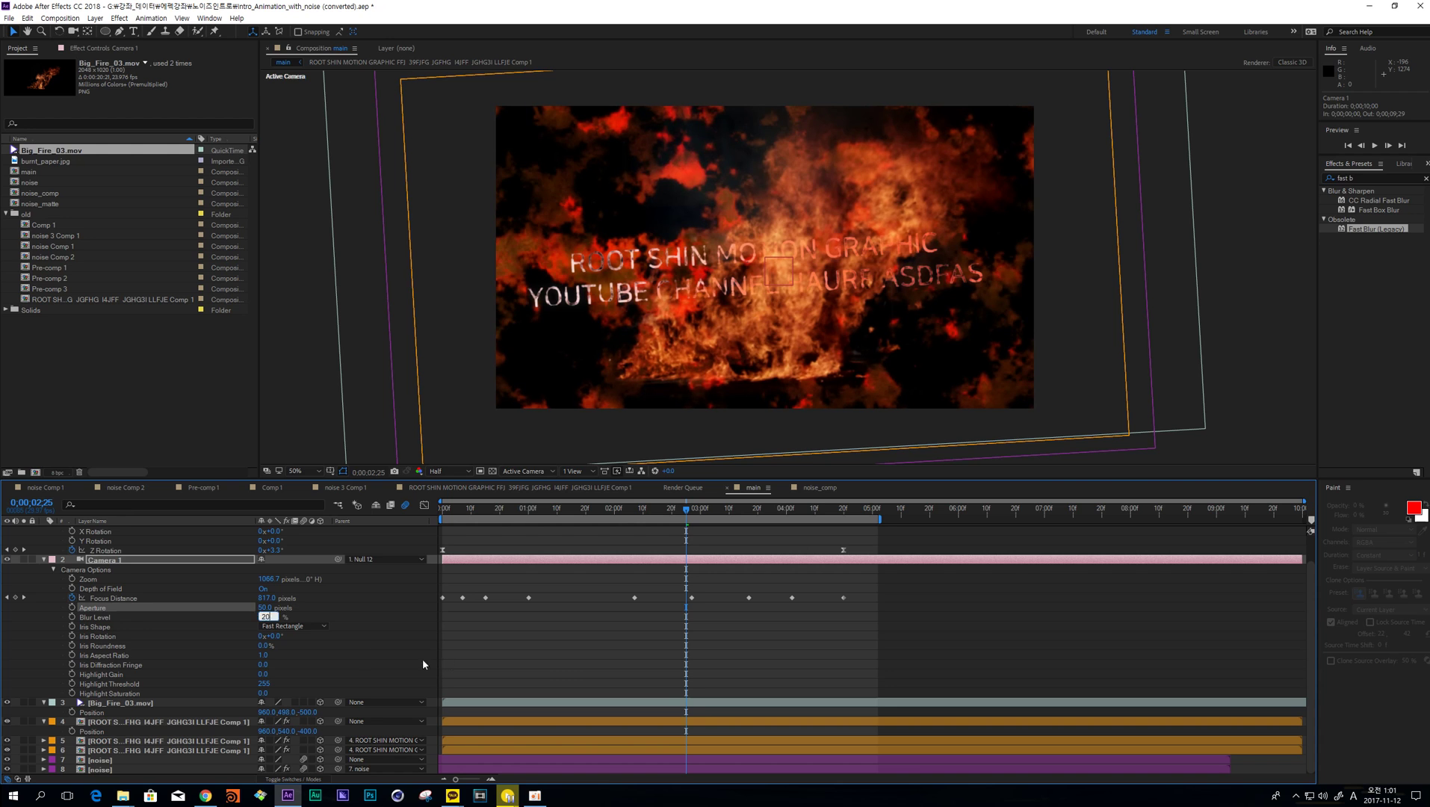
type("0")
key("Return")
left_click(597, 573)
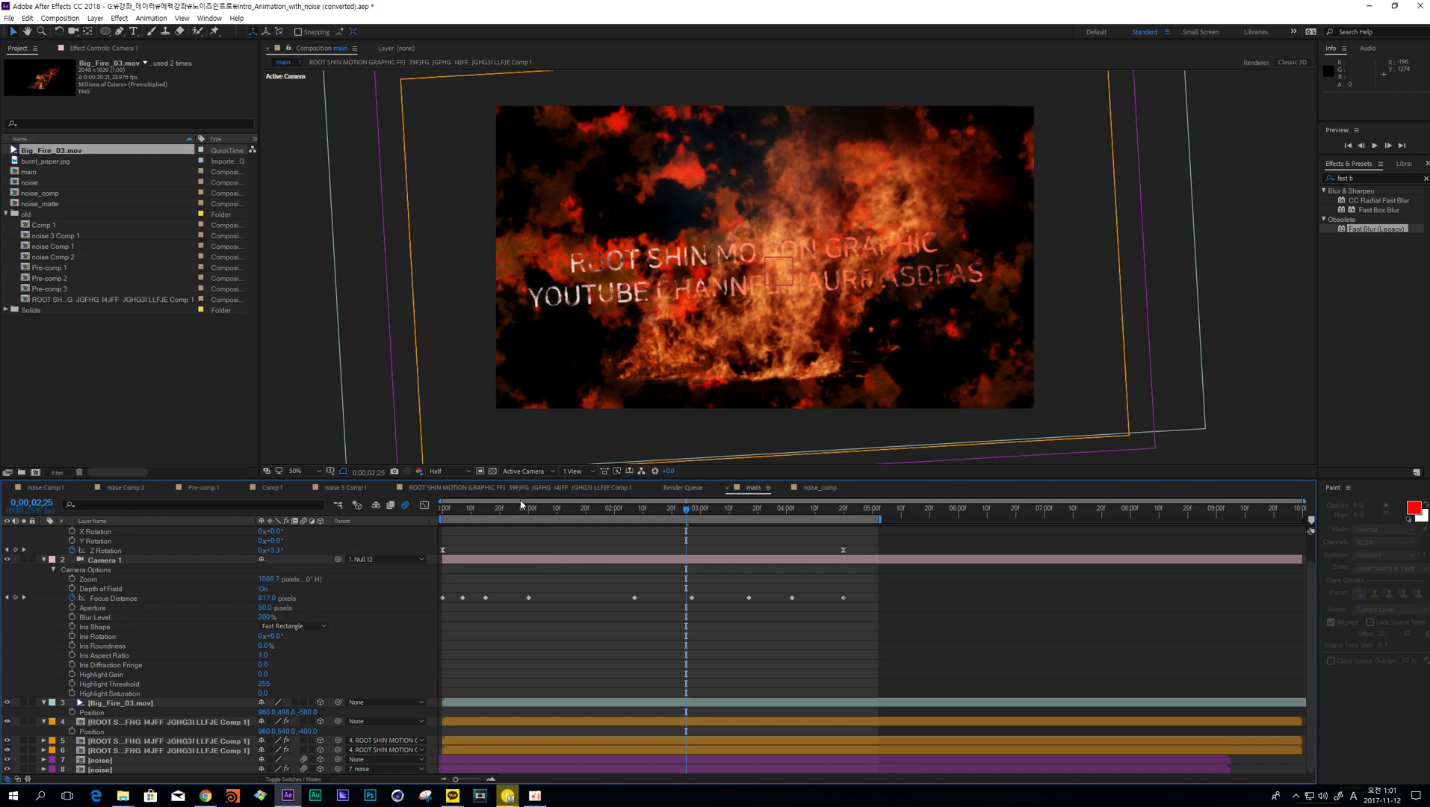
- Compare the image with Camera 1's Depth of Field off and on around 0;00;01;14, and check it at 0;00;02;27 and 0;00;02;07
left_click(568, 511)
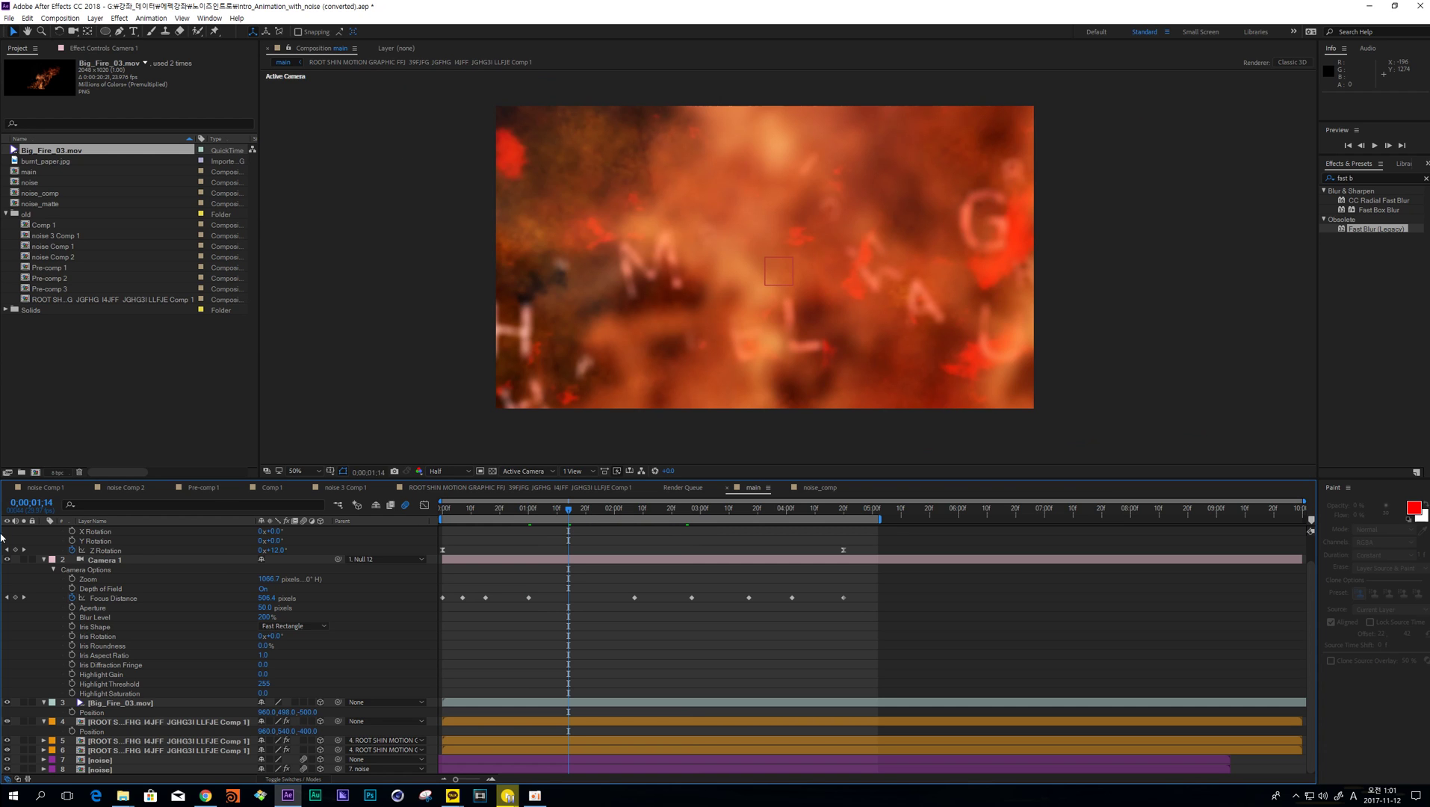
left_click(263, 589)
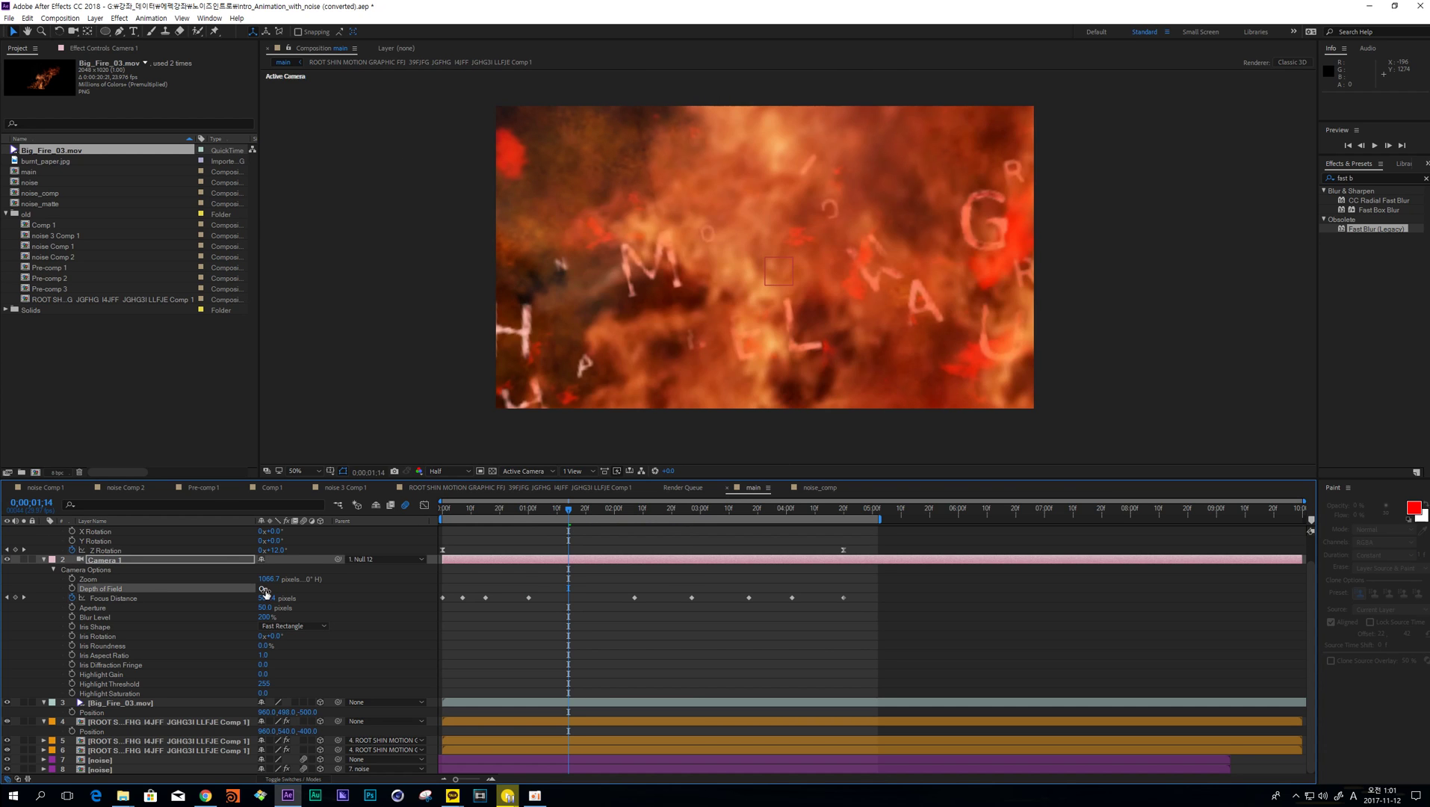
left_click(264, 590)
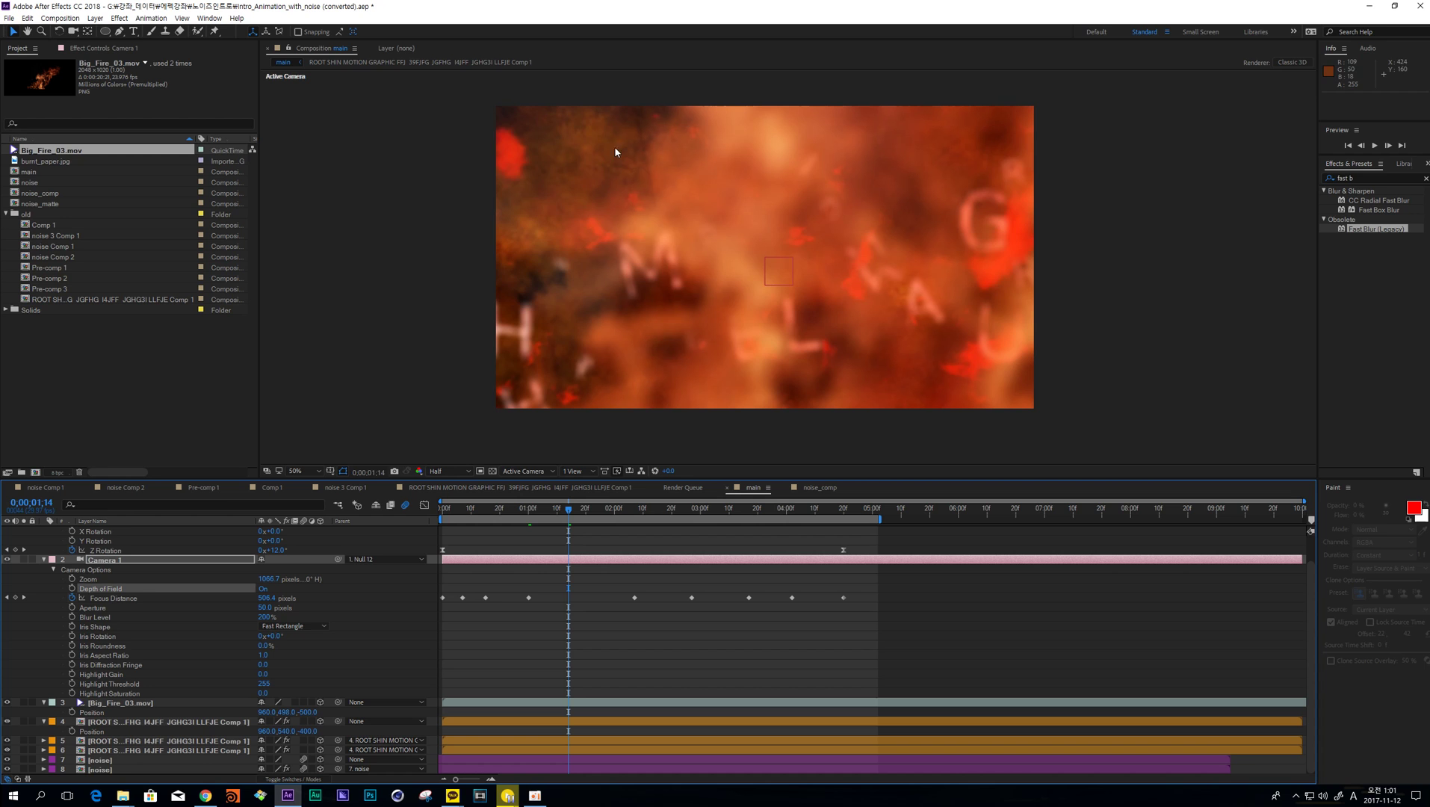
left_click(264, 589)
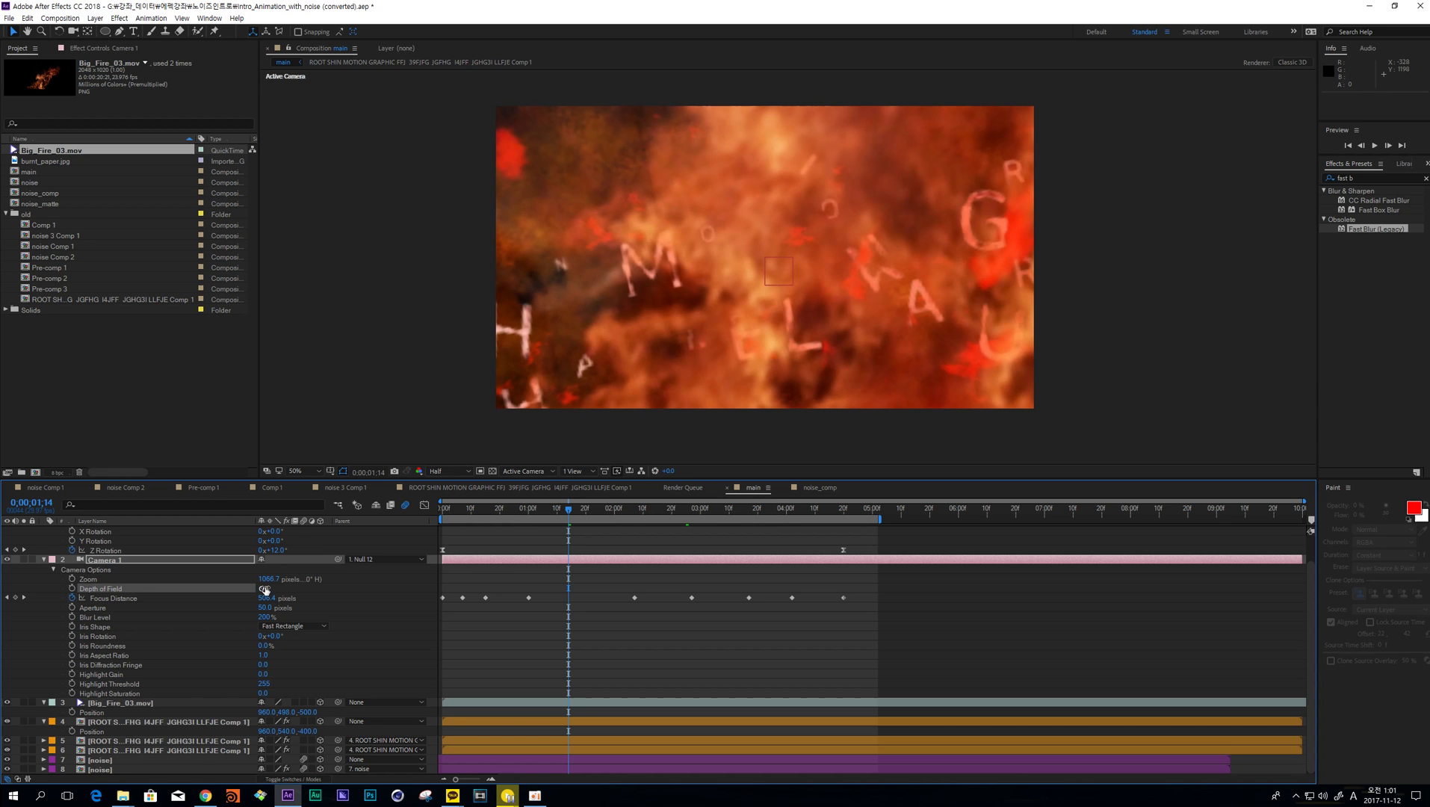
left_click(264, 590)
left_click_drag(630, 507, 691, 514)
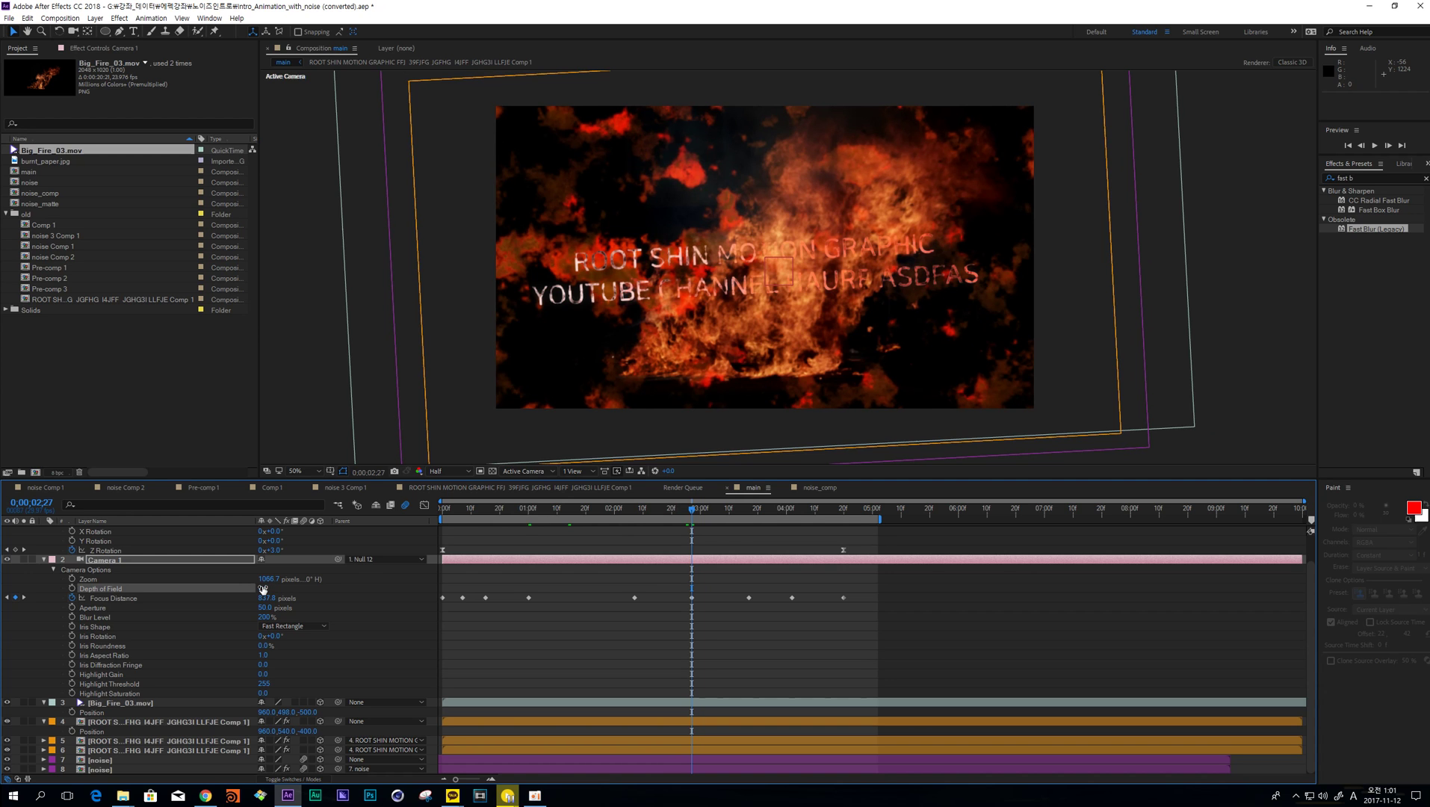
left_click(634, 515)
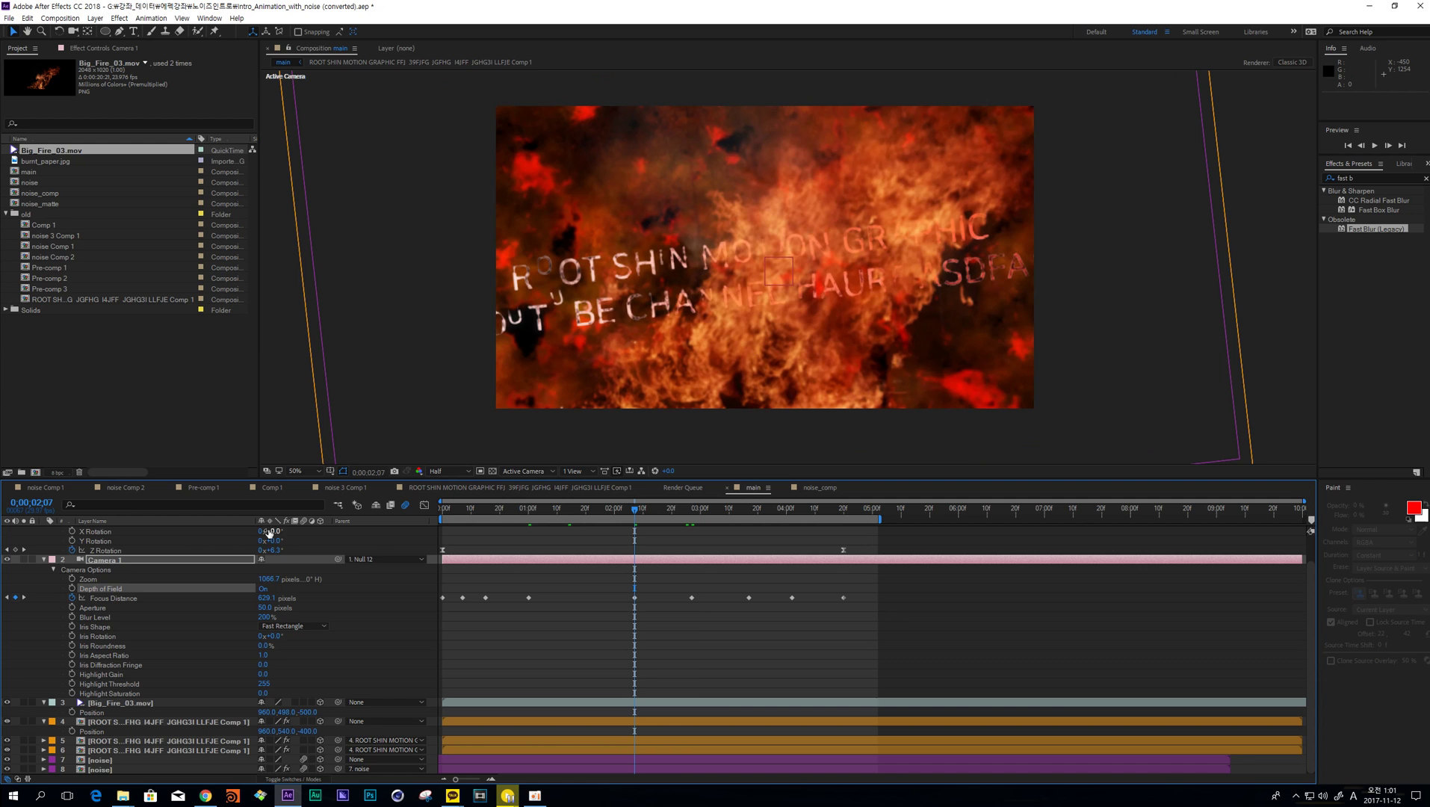
left_click(264, 589)
- Collapse the properties of all layers and move the current time to 0;00;02;13
left_click(577, 513)
key("ctrl+a")
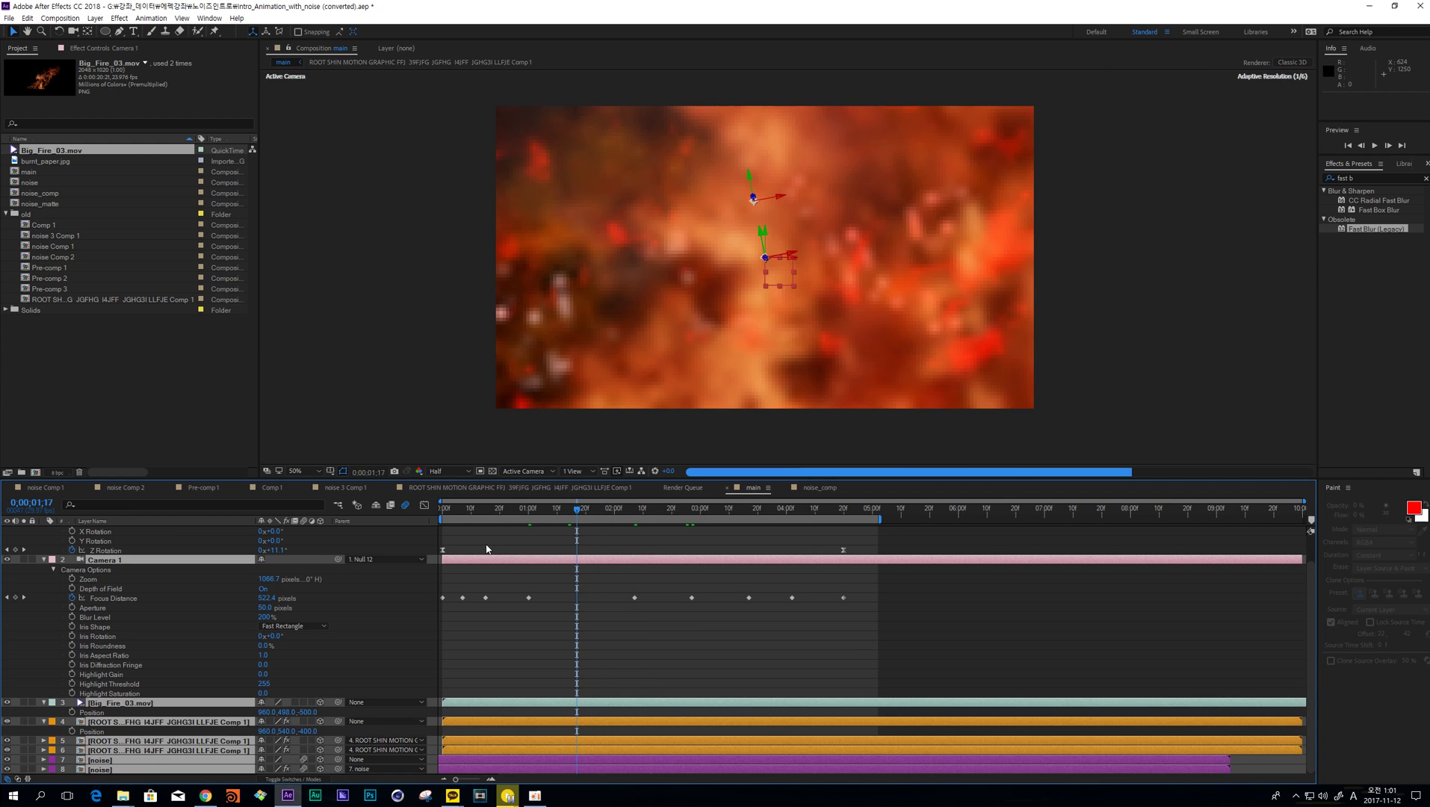
key("u")
left_click(401, 630)
left_click_drag(465, 509, 651, 509)
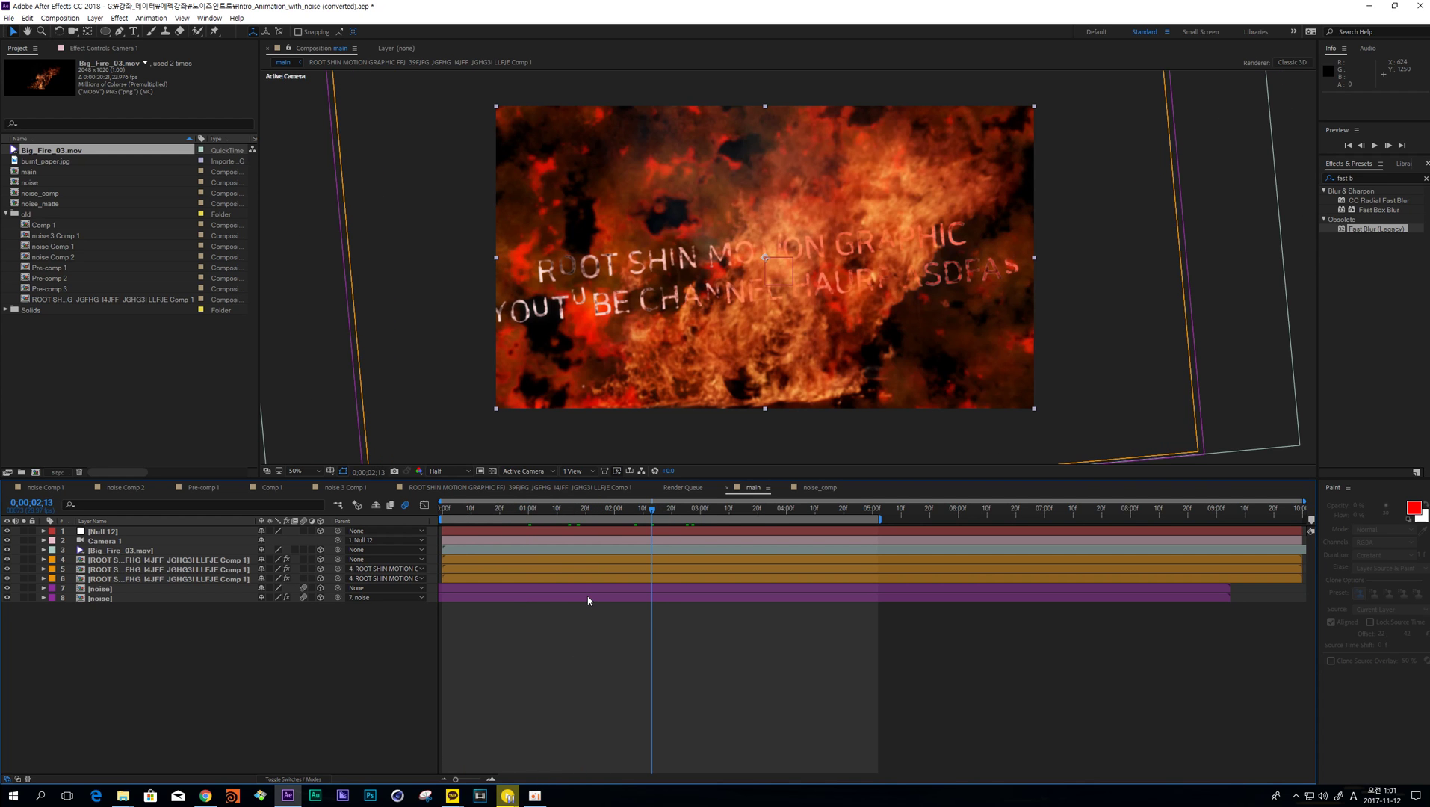
- Create an adjustment layer above all layers and apply the Unsharp Mask effect to it
key("ctrl+alt+y")
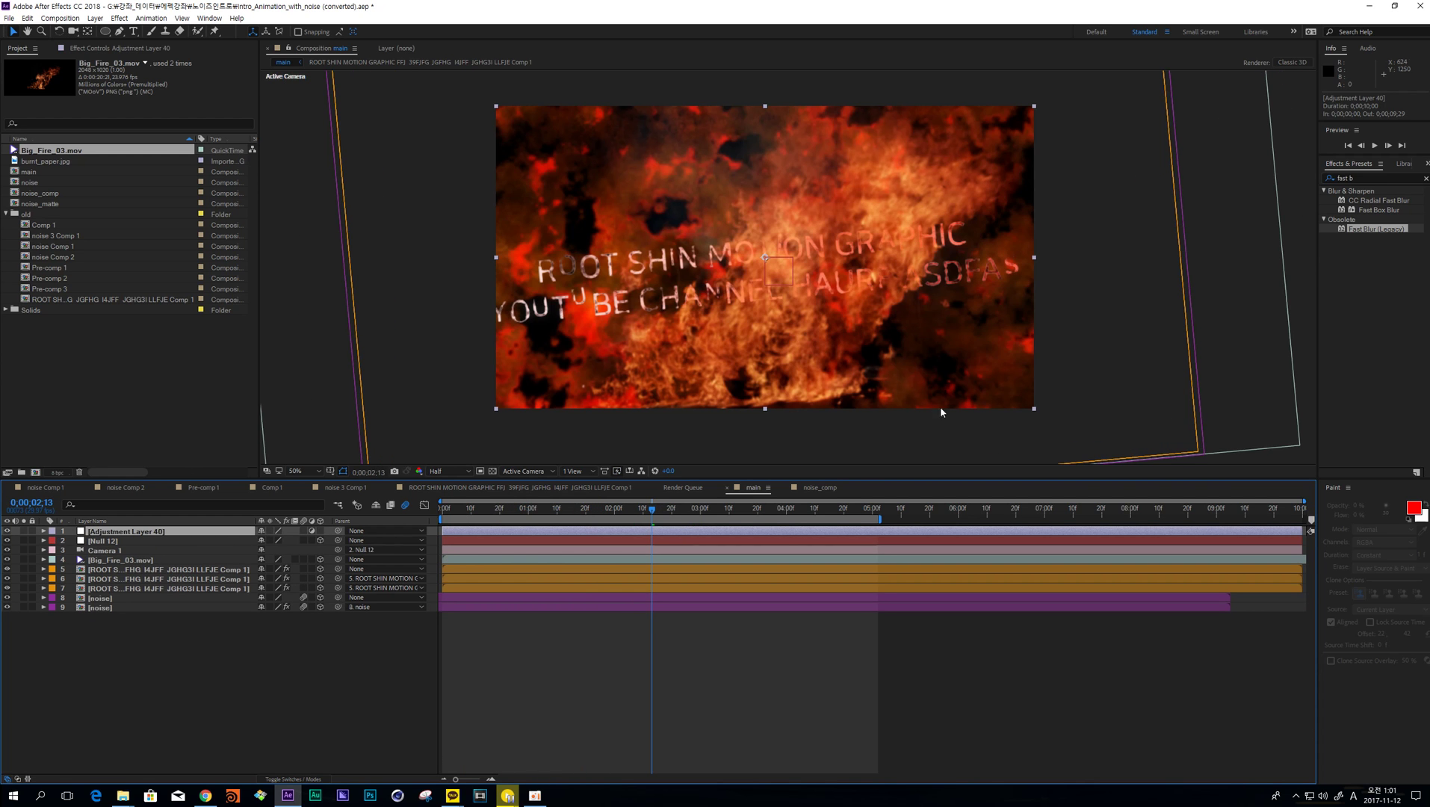
left_click(1377, 177)
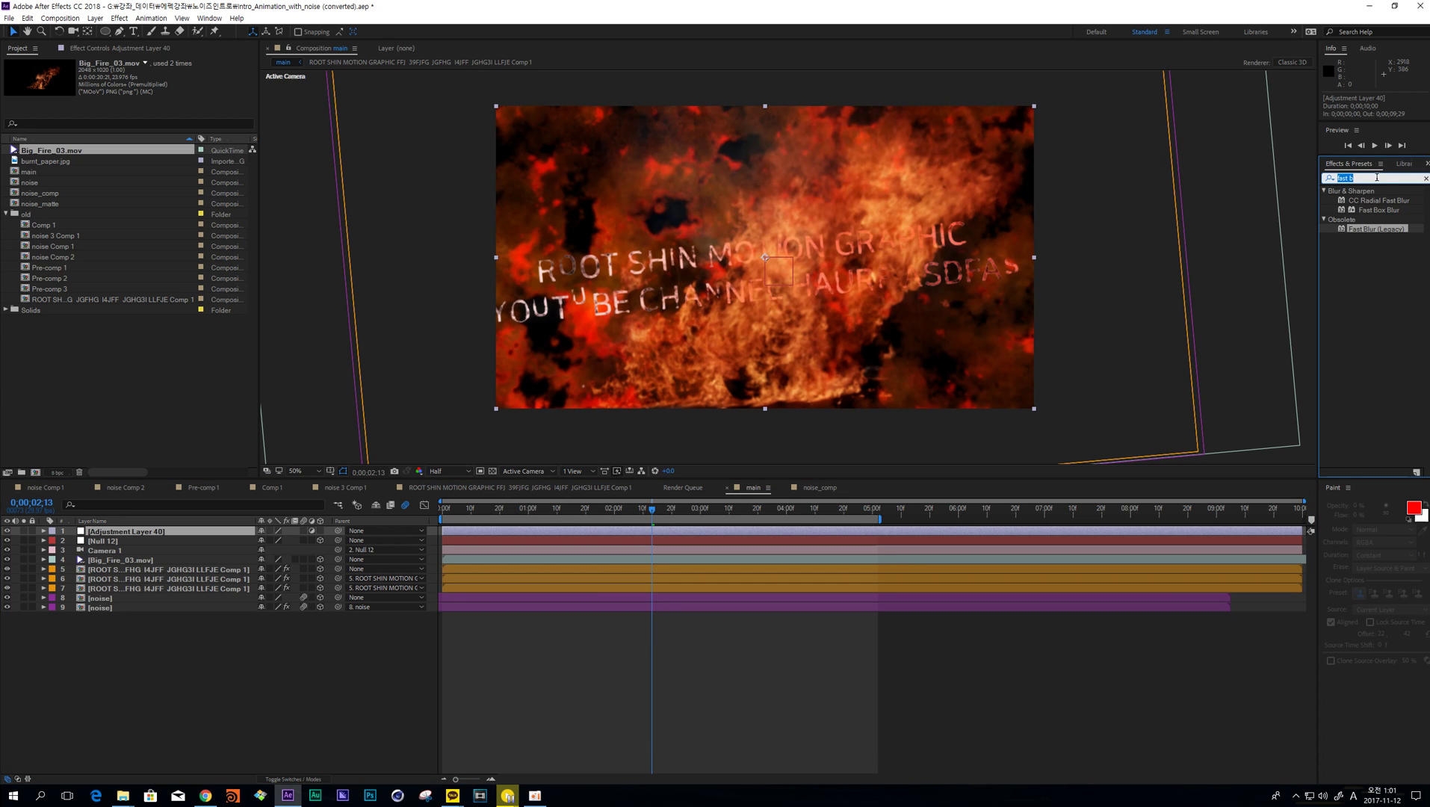
type("uns")
left_click_drag(1372, 228, 812, 531)
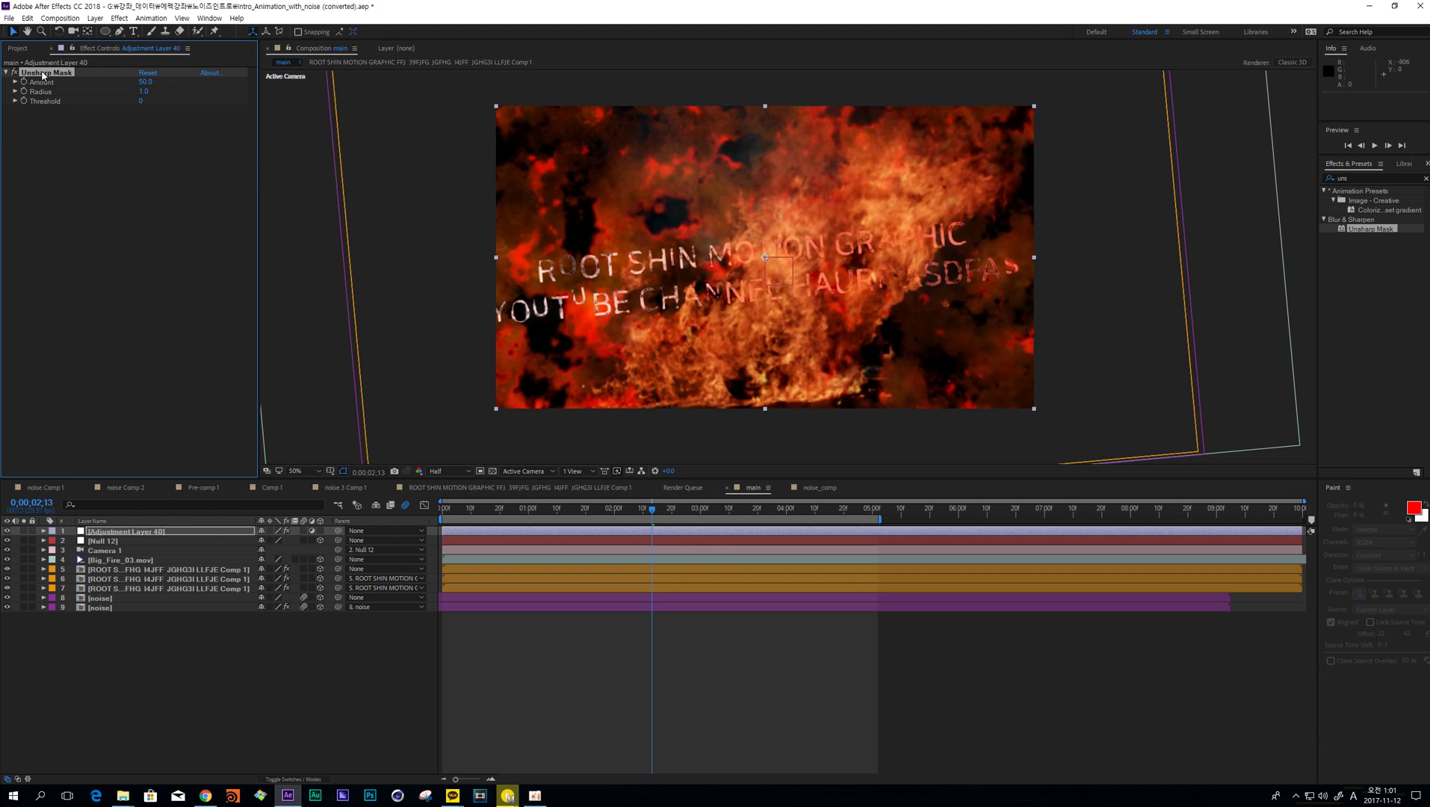
- Duplicate Unsharp Mask twice, setting the second copy's Radius to 25 and the third's Amount to 25 and Radius to 50
key("ctrl+d")
left_click(145, 129)
type("25")
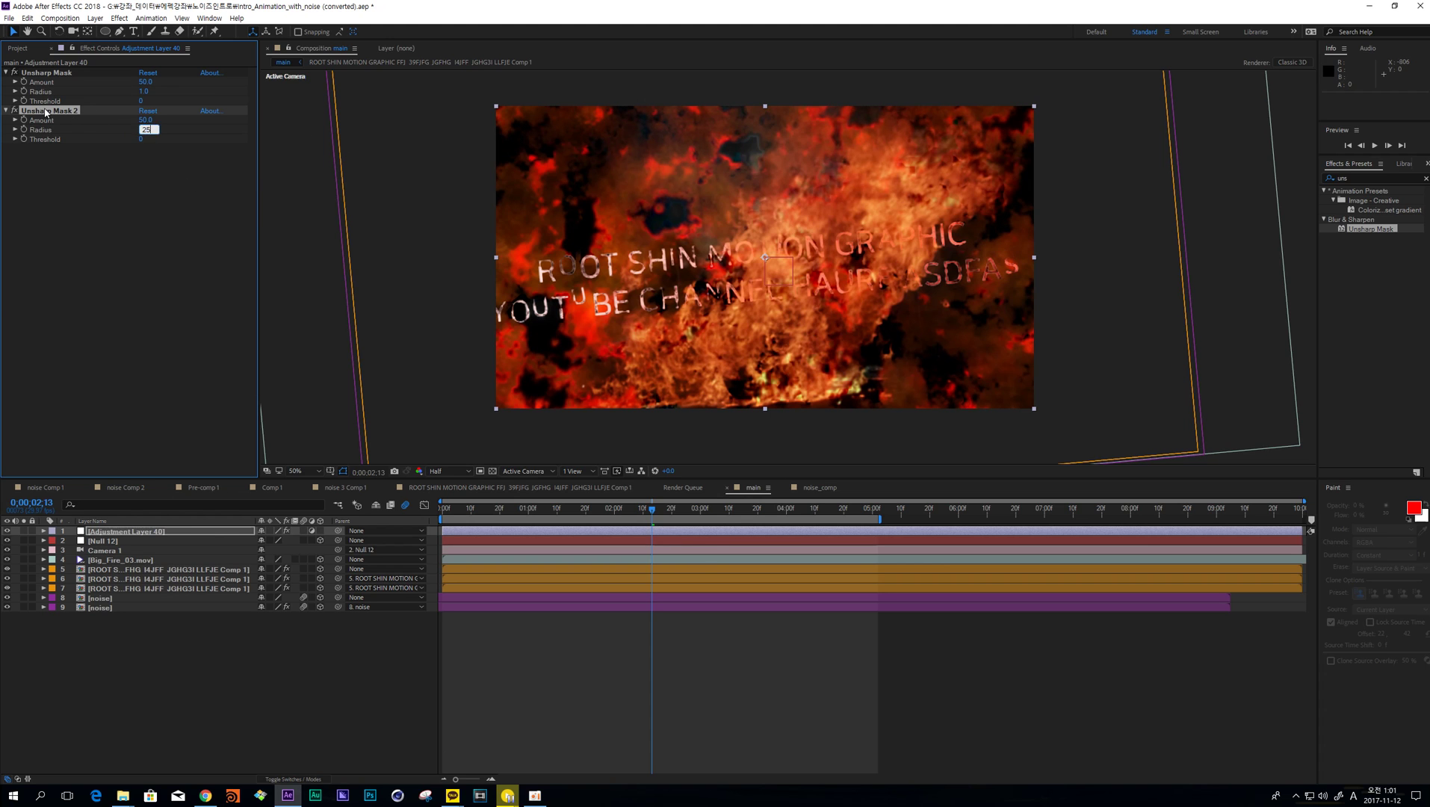
key("Return")
key("ctrl+d")
type("25")
key("Tab")
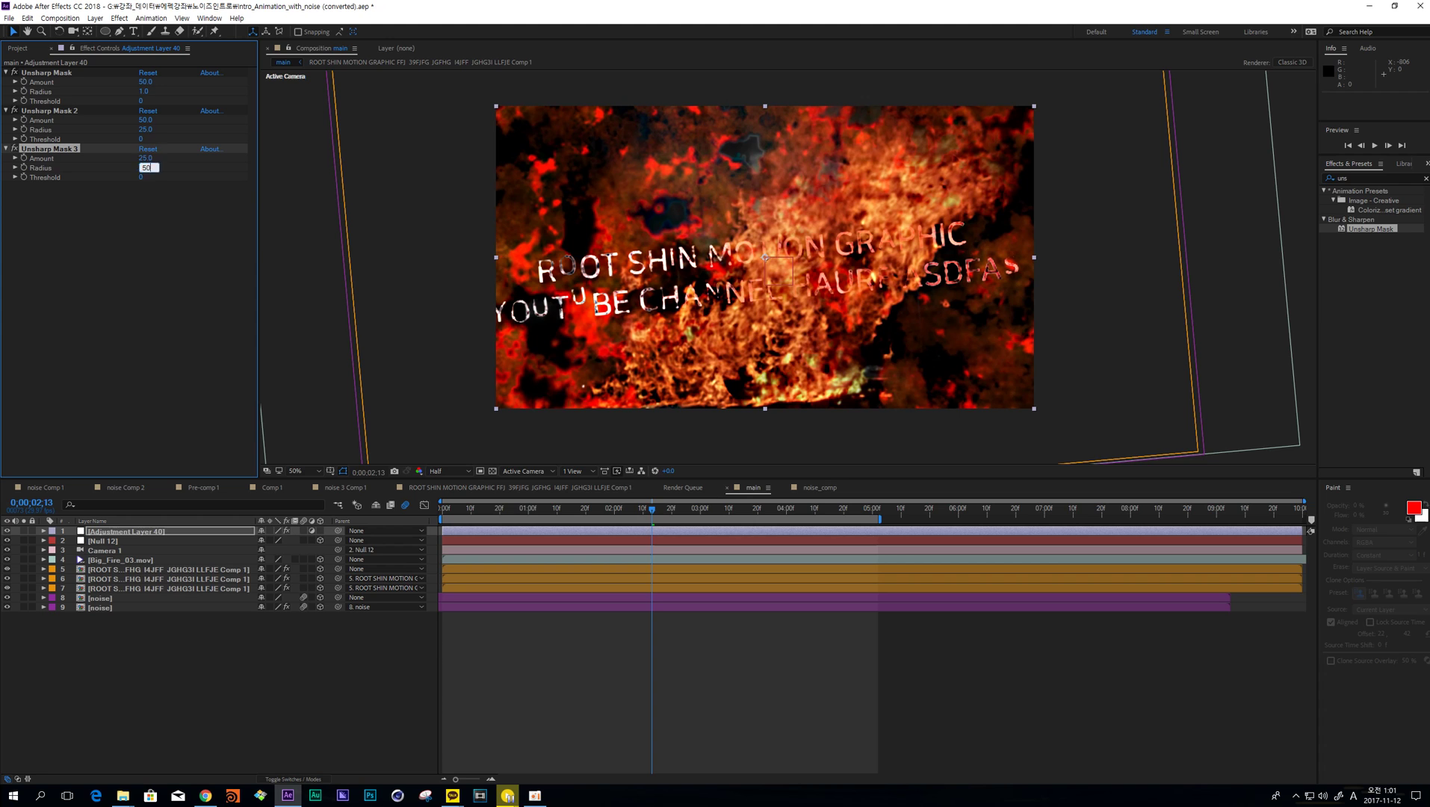
type("50")
key("Return")
- Set the Amount of Unsharp Mask 2 to 15 and of Unsharp Mask 3 to 7
left_click(144, 119)
type("15")
key("Return")
left_click(144, 158)
type("7")
key("Return")
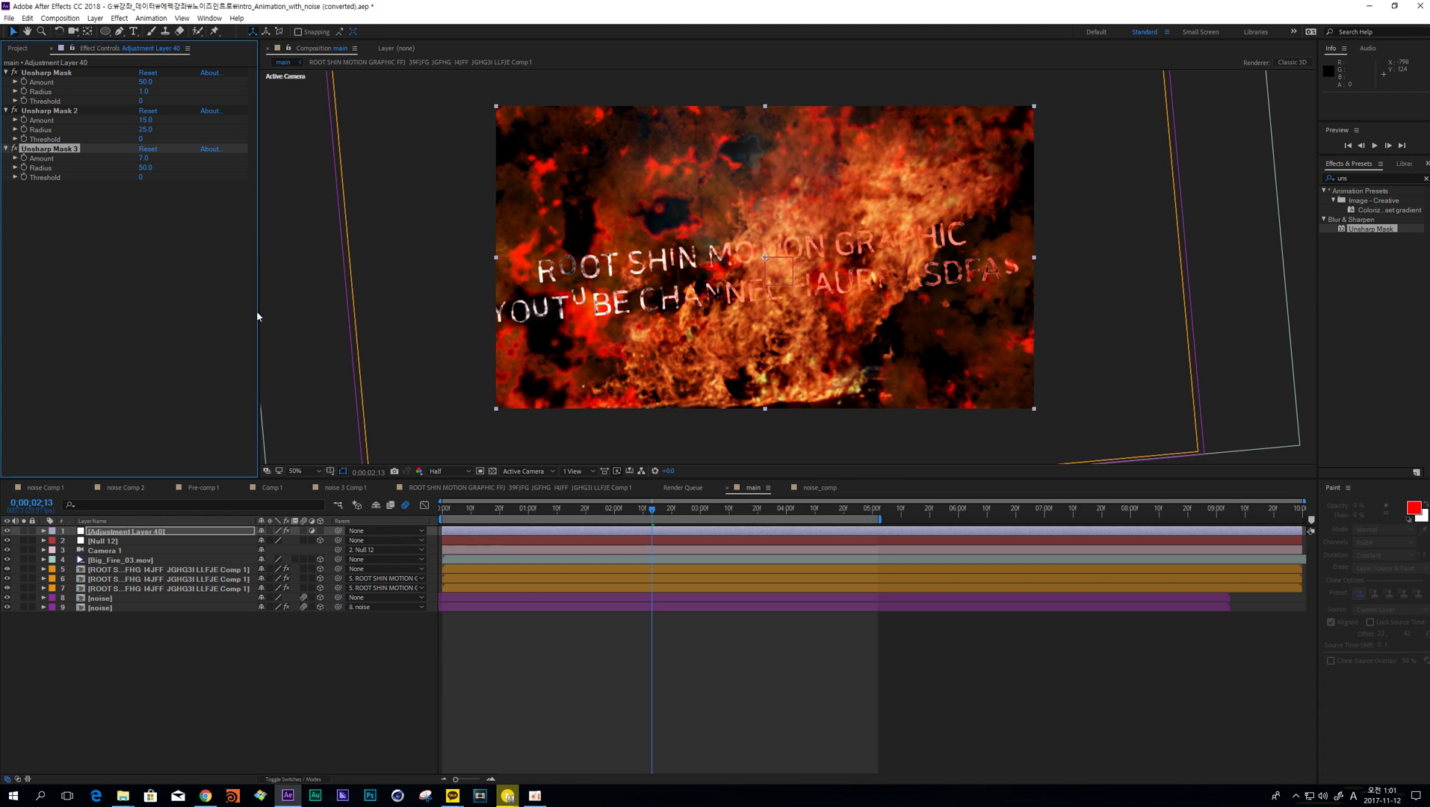
- Check the sharpening at 0;00;03;10 and 0;00;02;24, and set Amount to 12 for Unsharp Mask 2 and 6 for Unsharp Mask 3
left_click(729, 514)
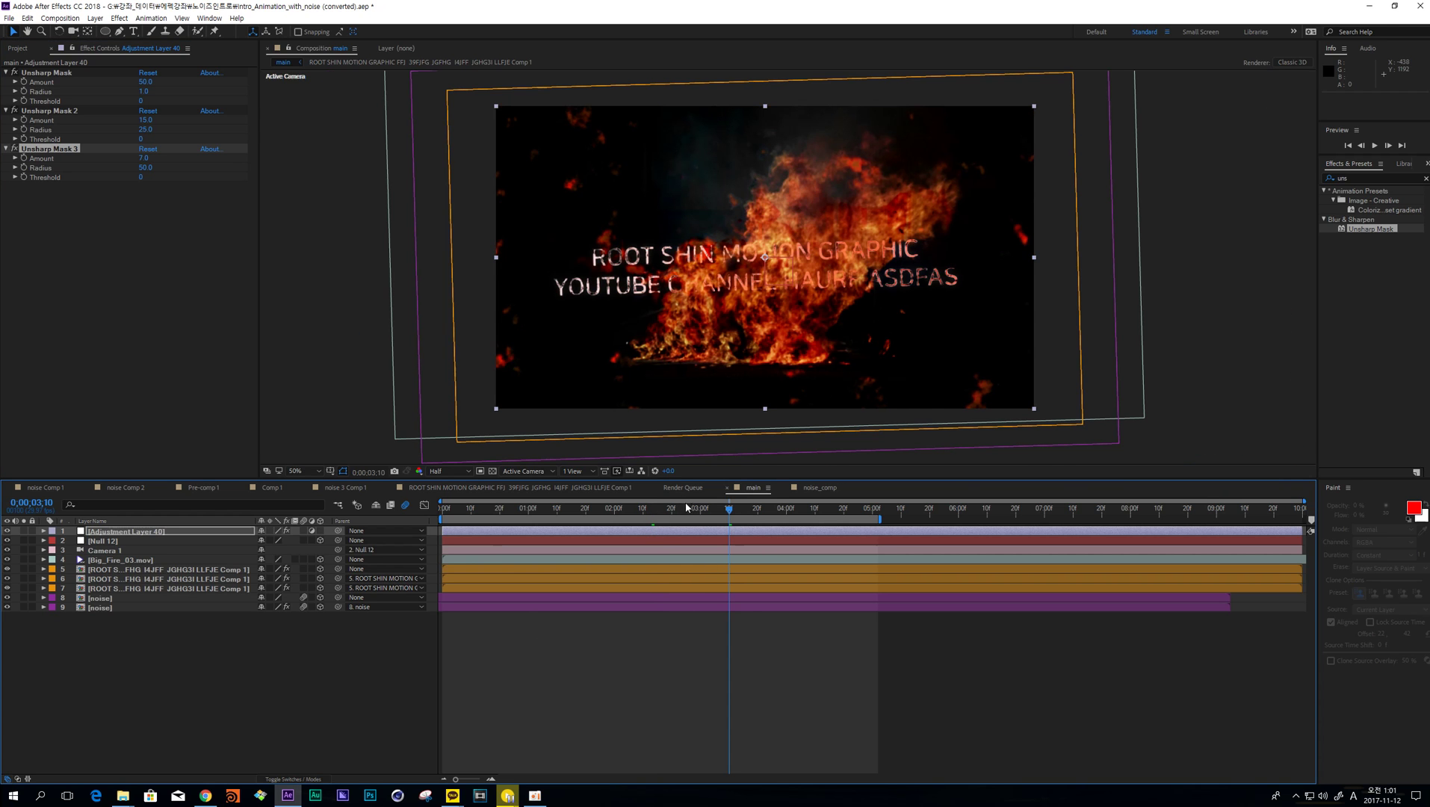
left_click(683, 508)
left_click(607, 709)
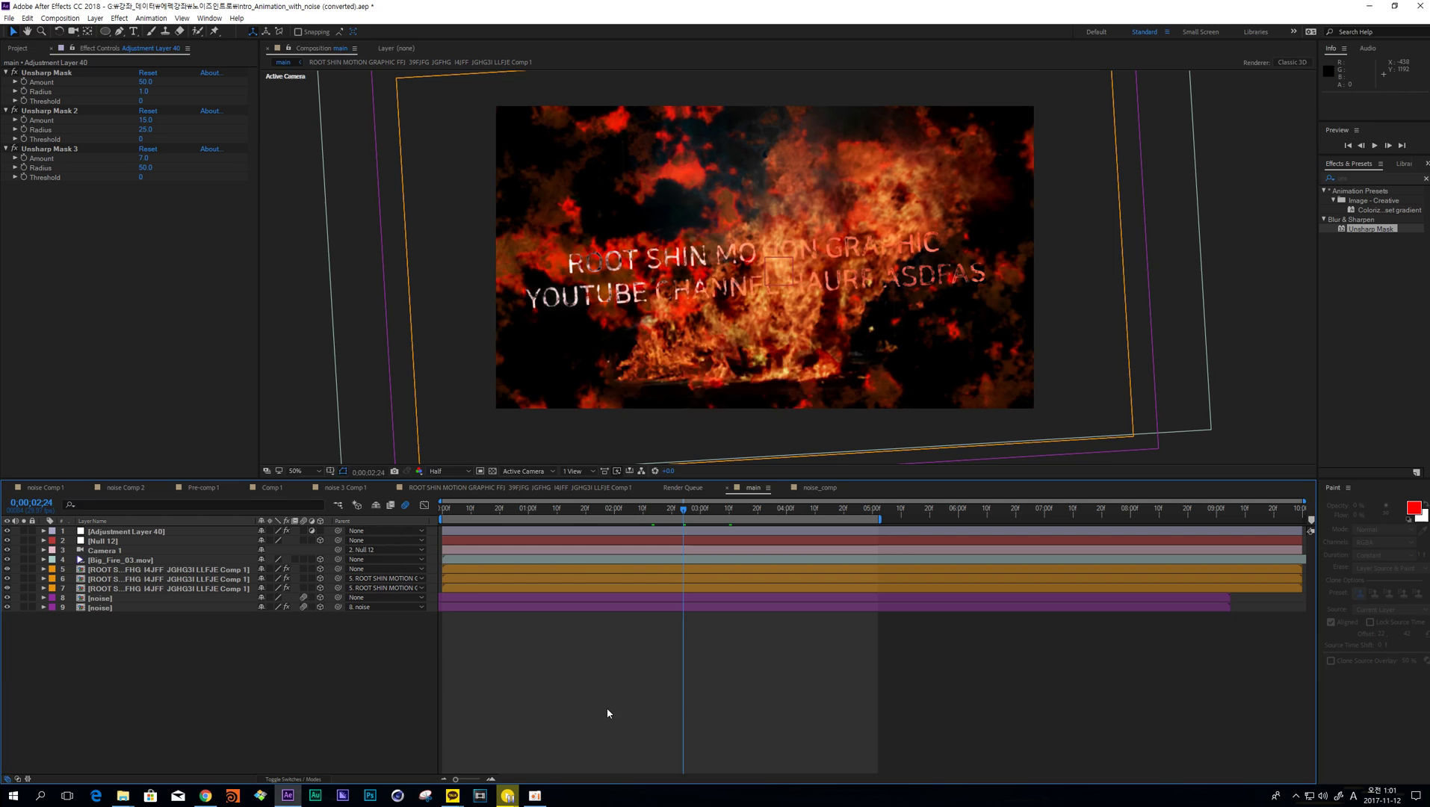
left_click(147, 120)
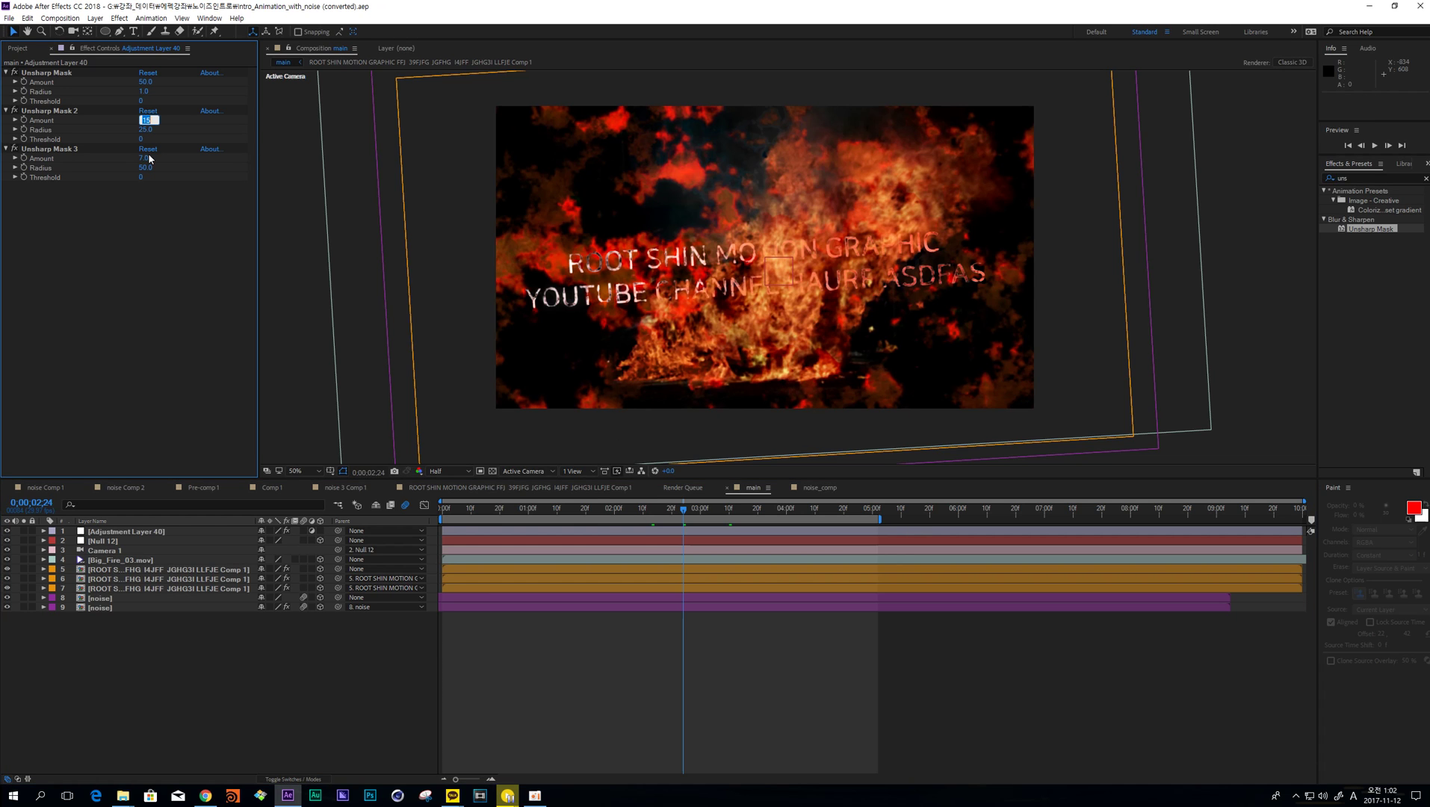
type("12")
left_click(147, 159)
type("6")
key("Return")
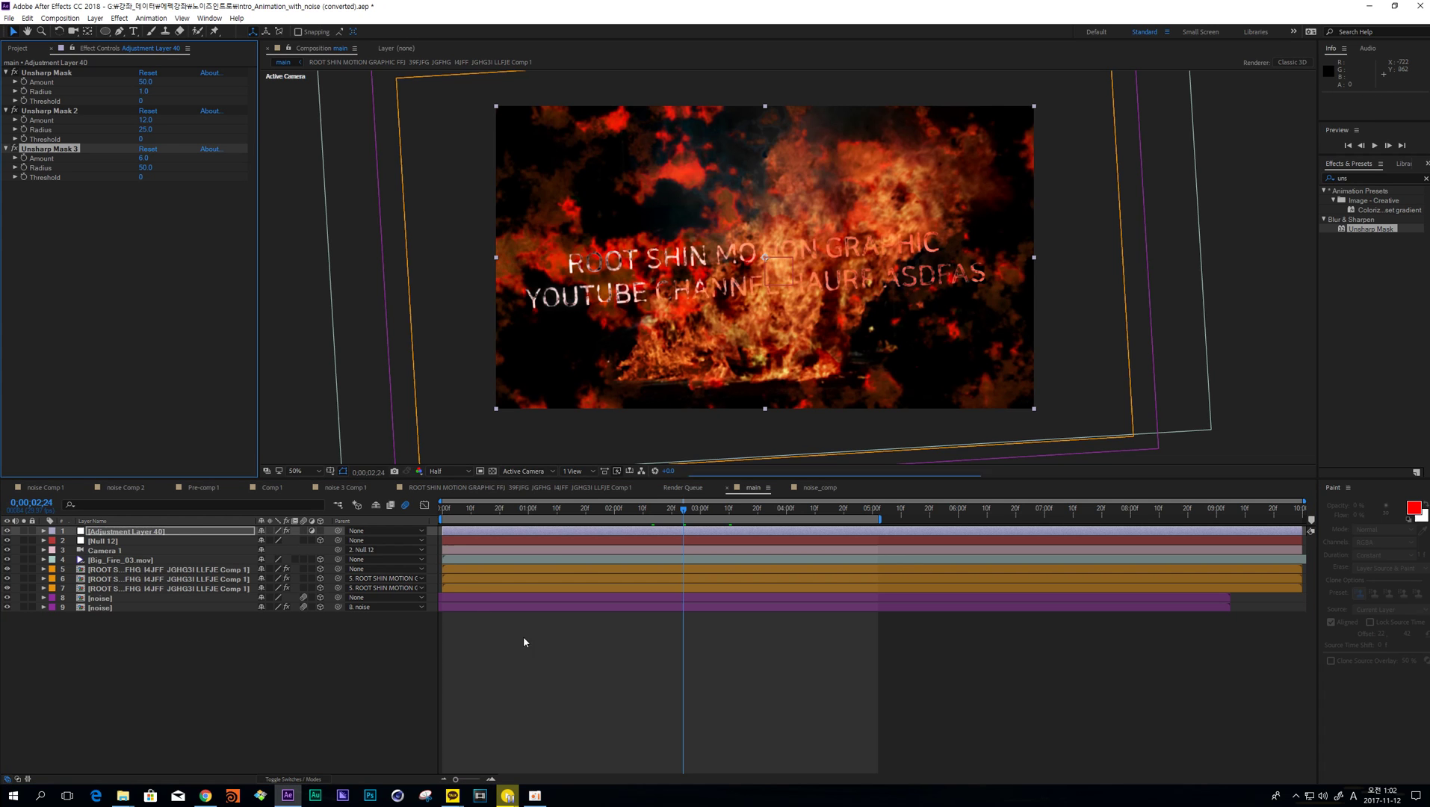
left_click(582, 675)
left_click(583, 674)
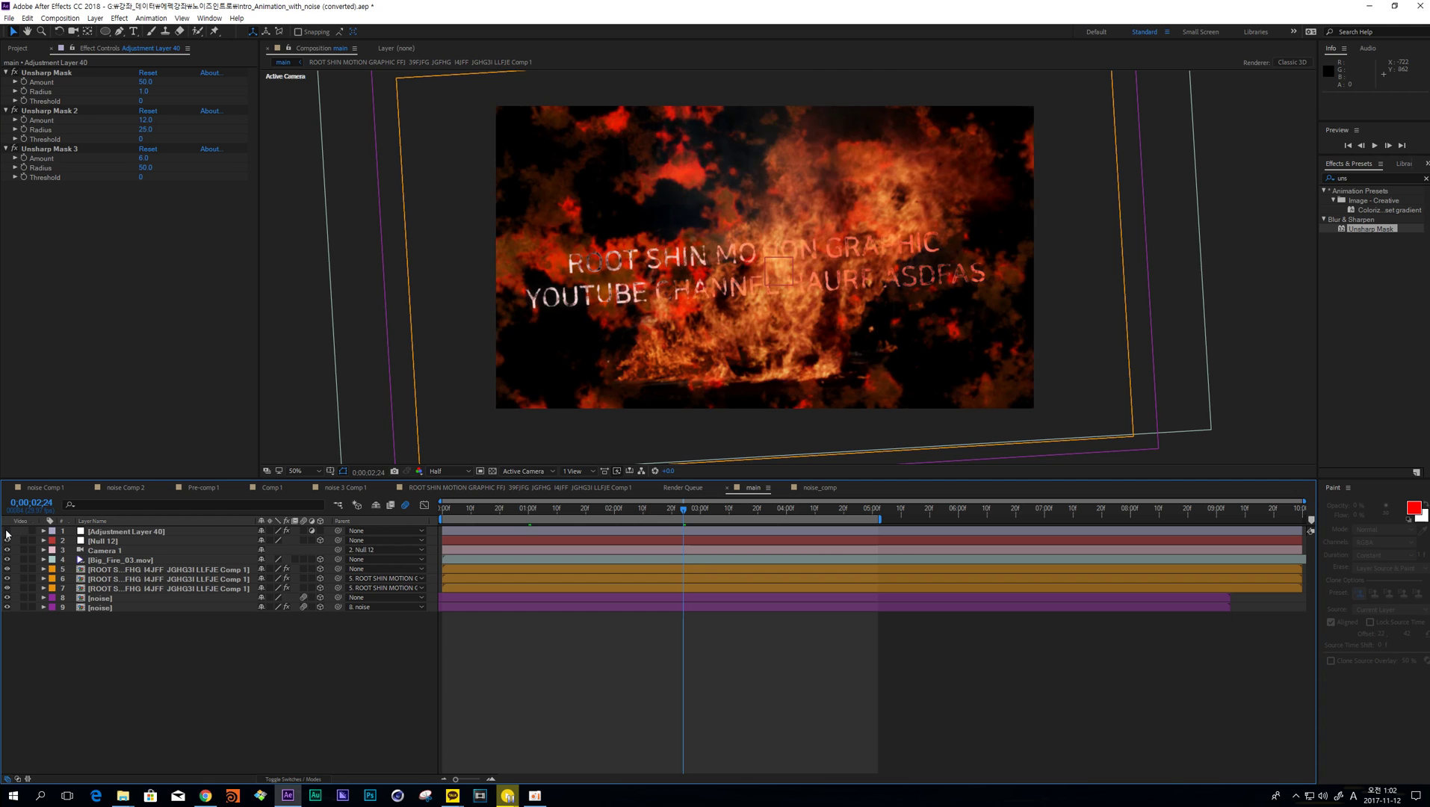
- Compare the image with the adjustment layer hidden and shown at 0;00;02;24
left_click(7, 532)
left_click(7, 532)
left_click(7, 532)
left_click(6, 532)
left_click(7, 531)
left_click(7, 530)
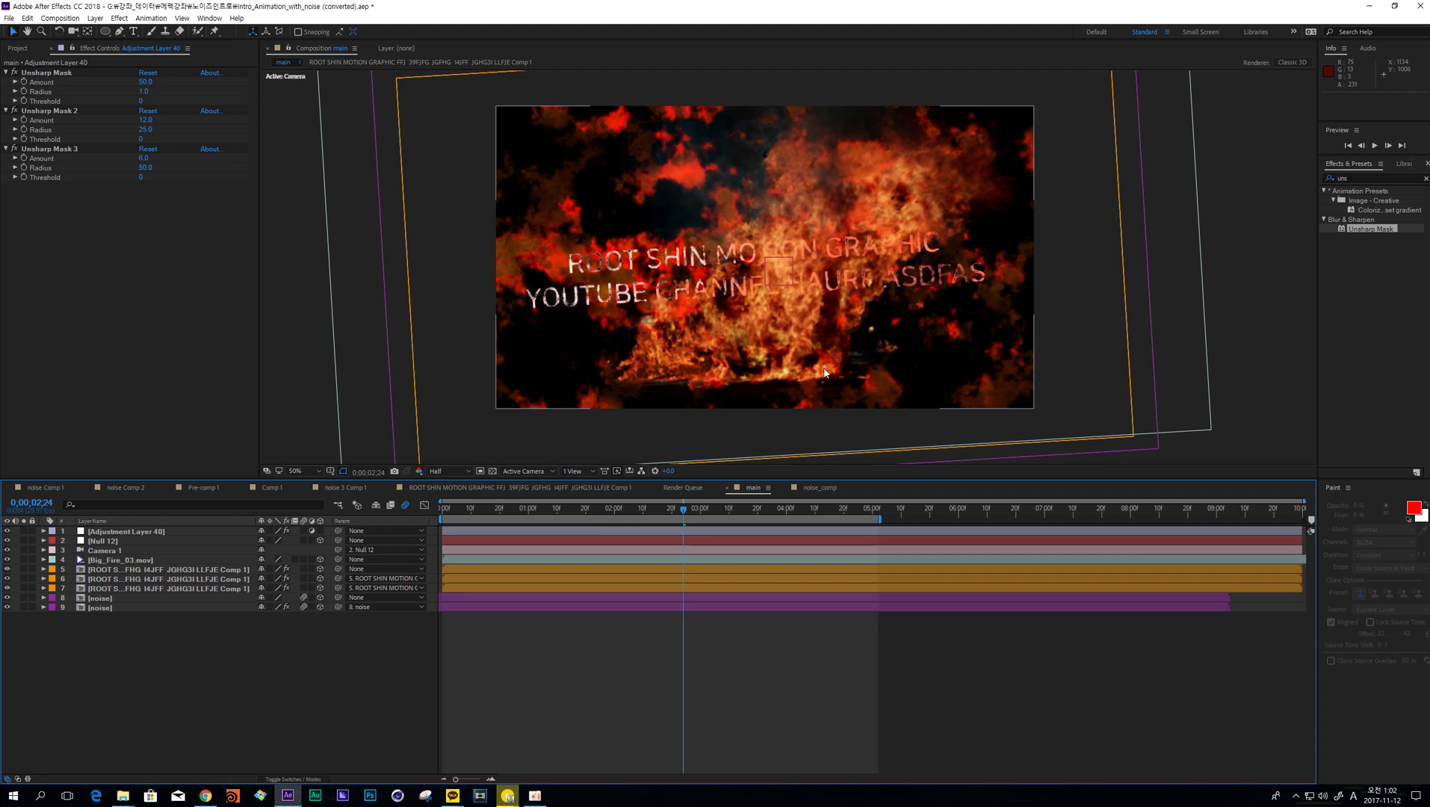
- Rename the sharpening adjustment layer as shapren
left_click(121, 532)
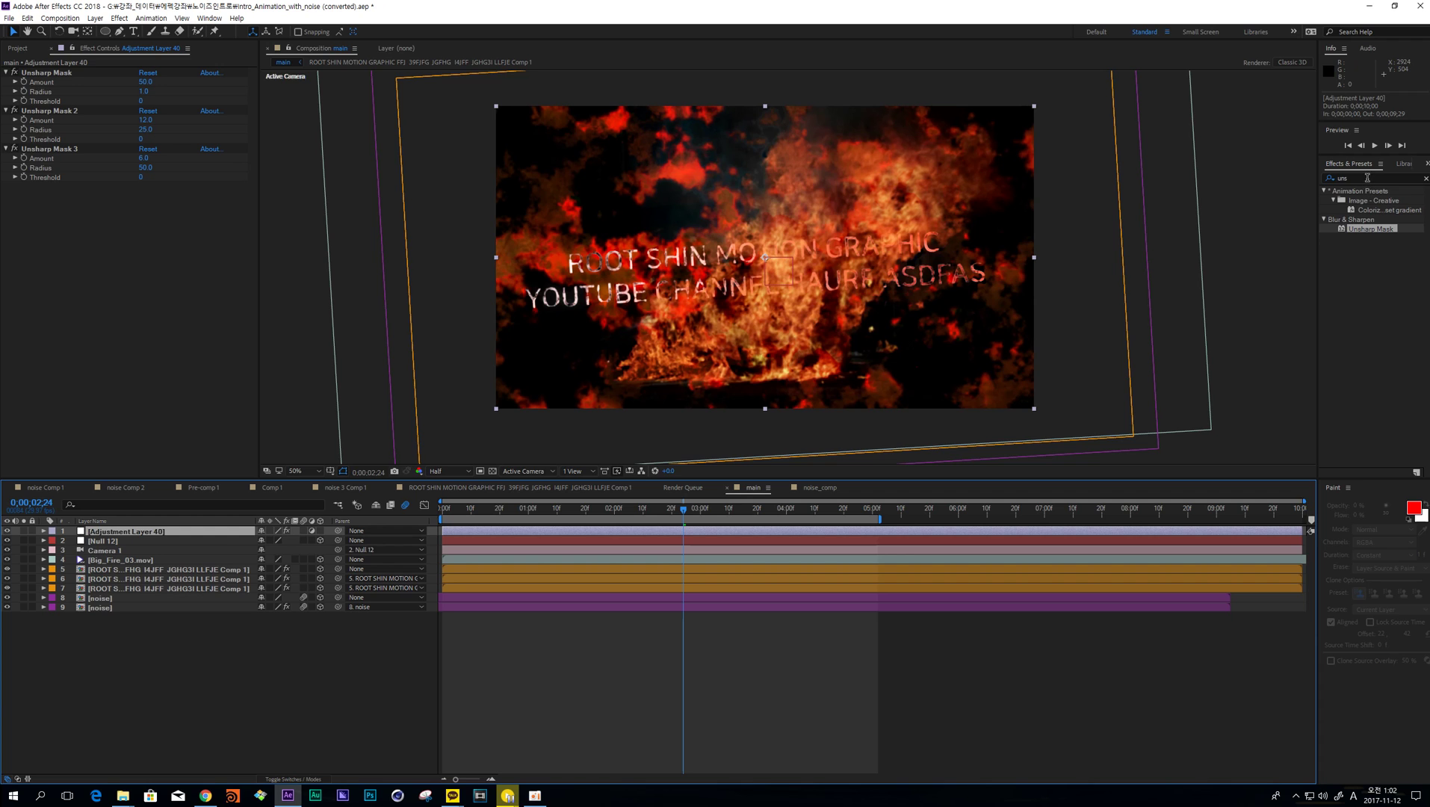
key("Return")
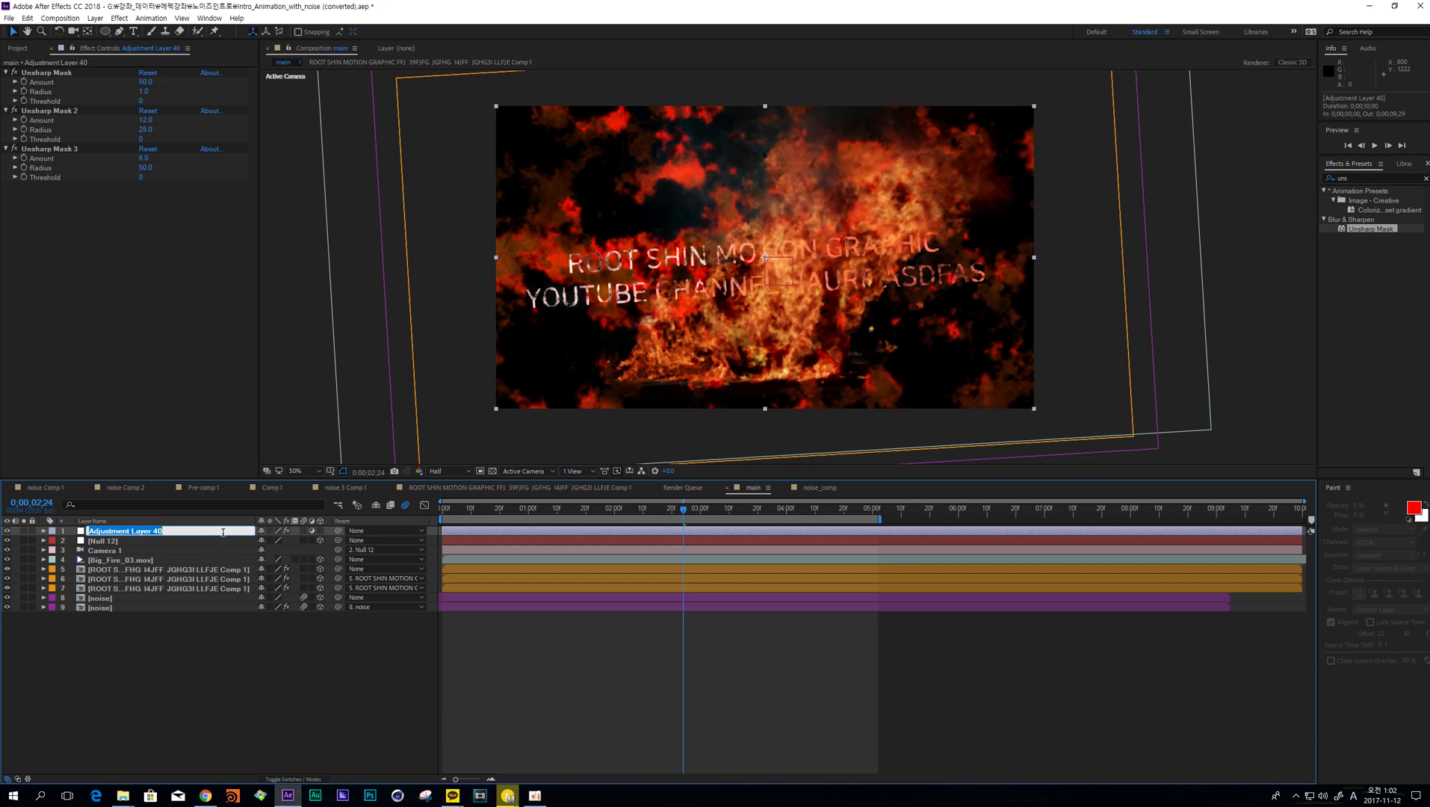
type("shapren")
key("Return")
- Add a new adjustment layer above all other layers and apply the Tint and Curves effects to it
key("ctrl+alt+y")
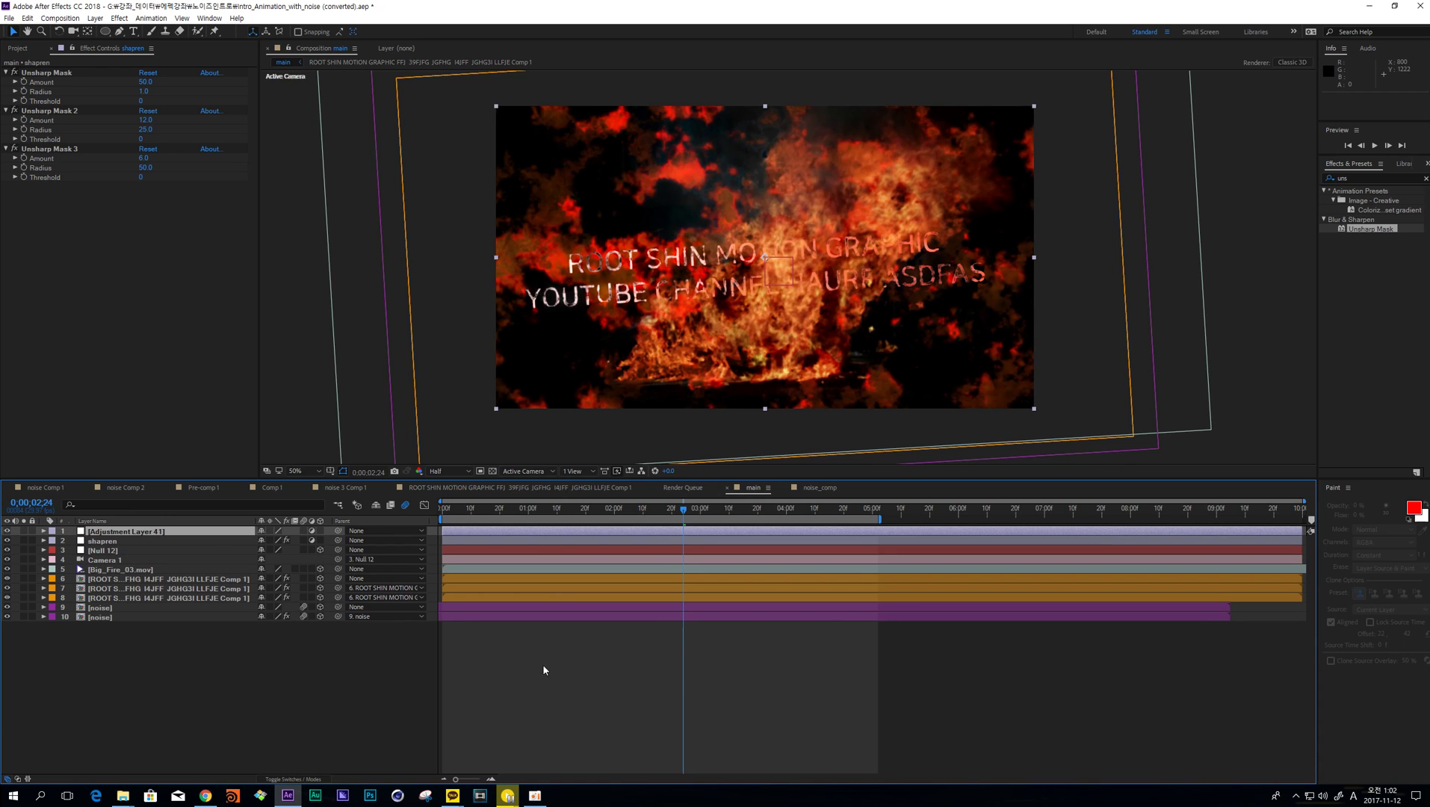
left_click(1370, 177)
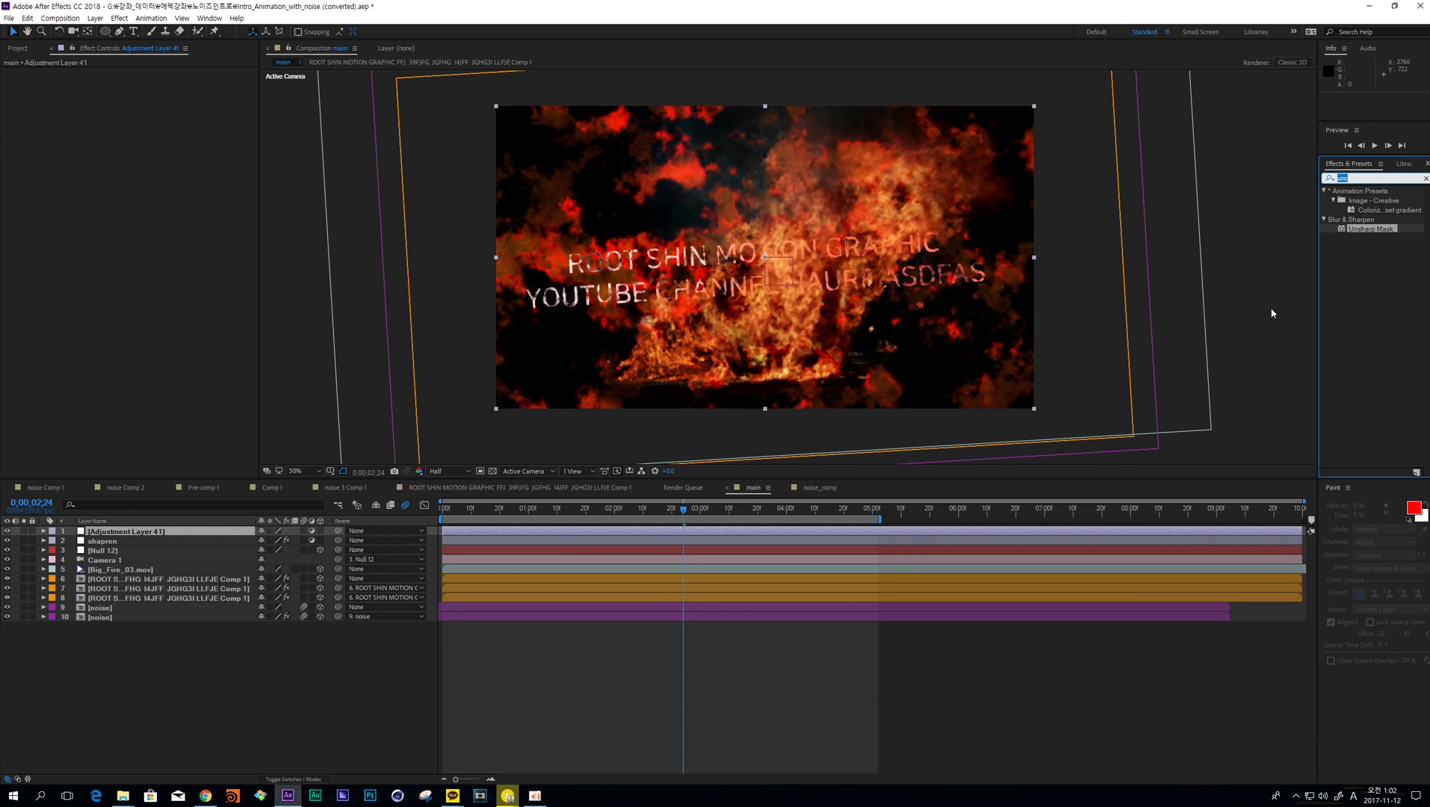
type("tint")
double_click(1363, 229)
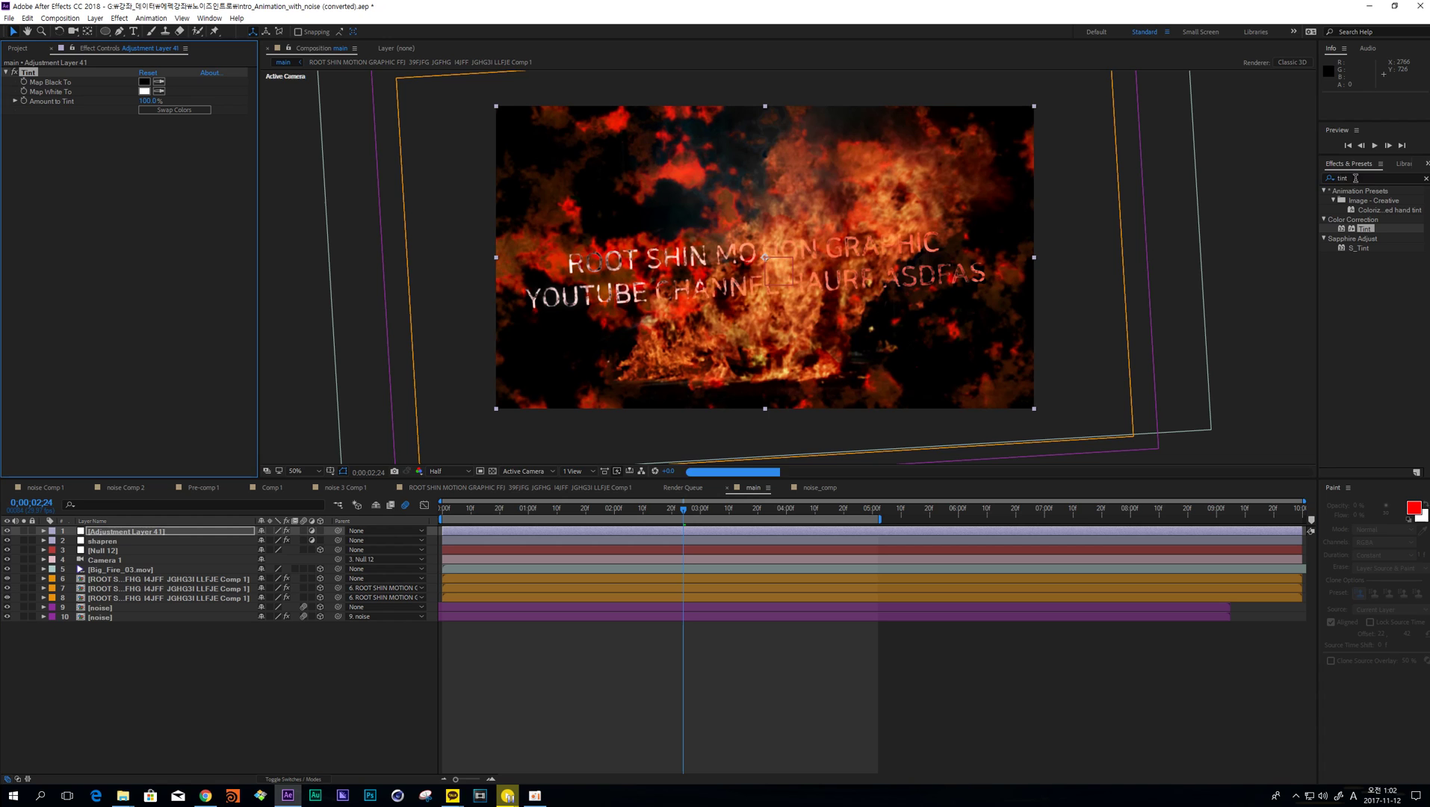
left_click(1370, 177)
type("curves")
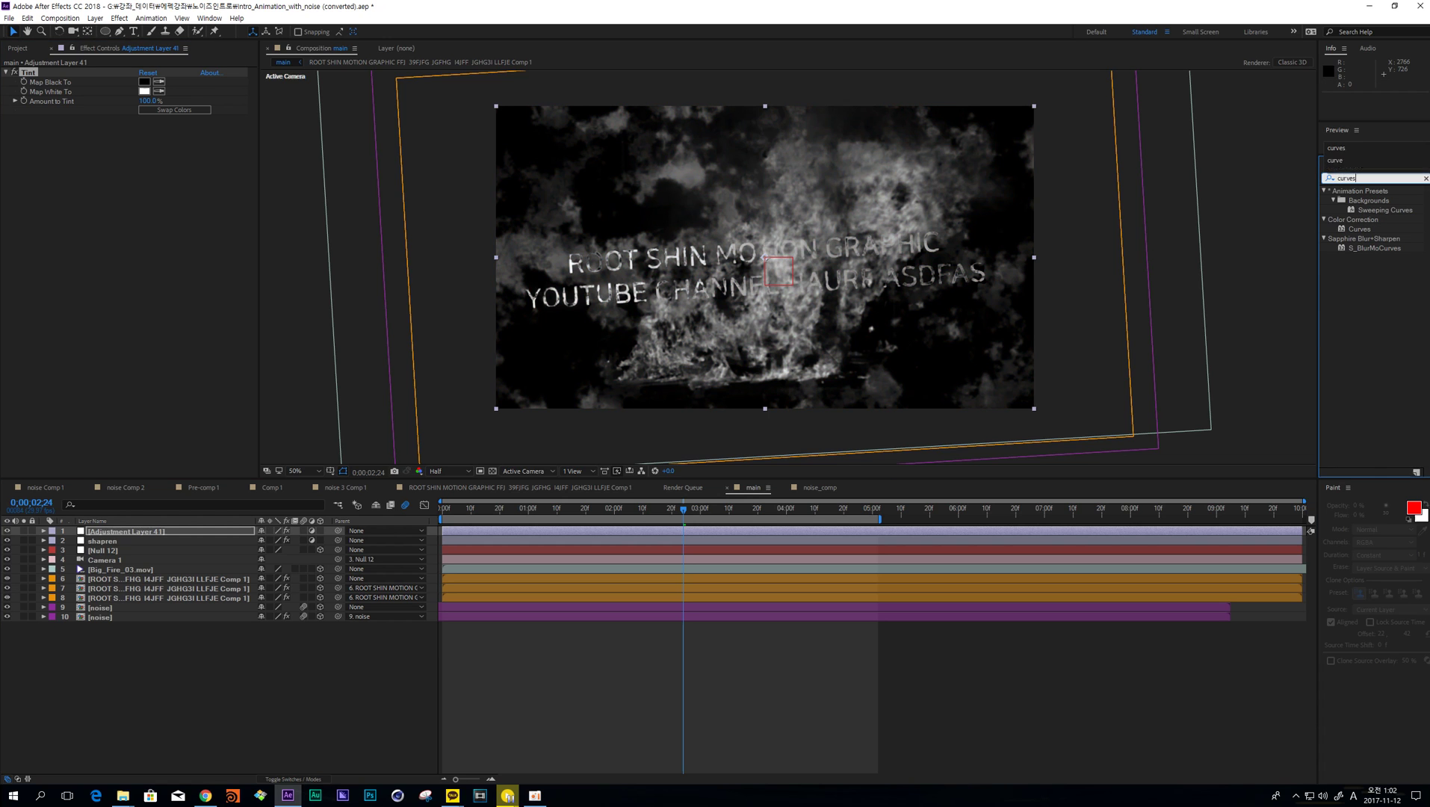
double_click(1360, 230)
- Set Amount to Tint to 20%, duplicate the Tint effect, and place the copy below Curves
left_click(31, 70)
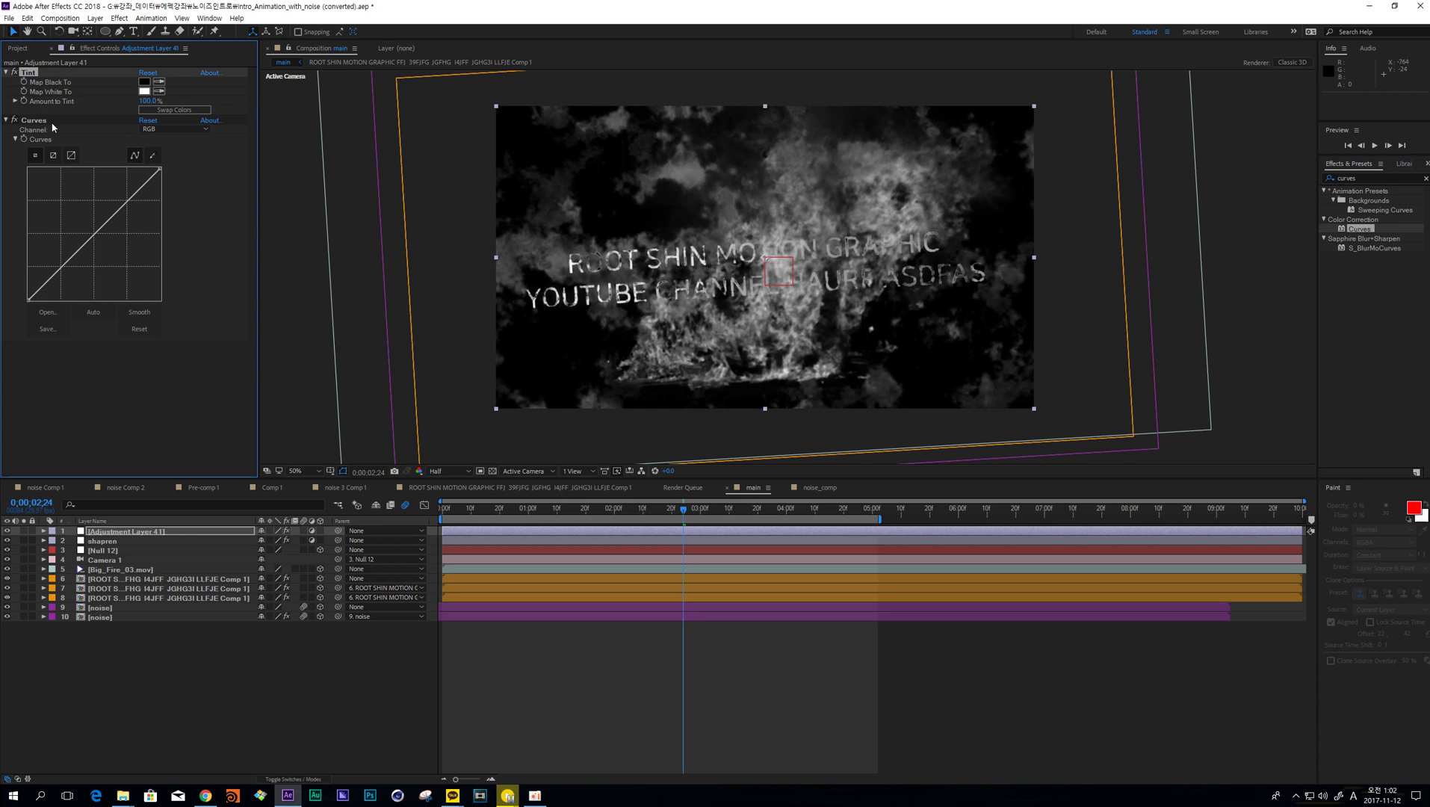
left_click(148, 101)
key("Return")
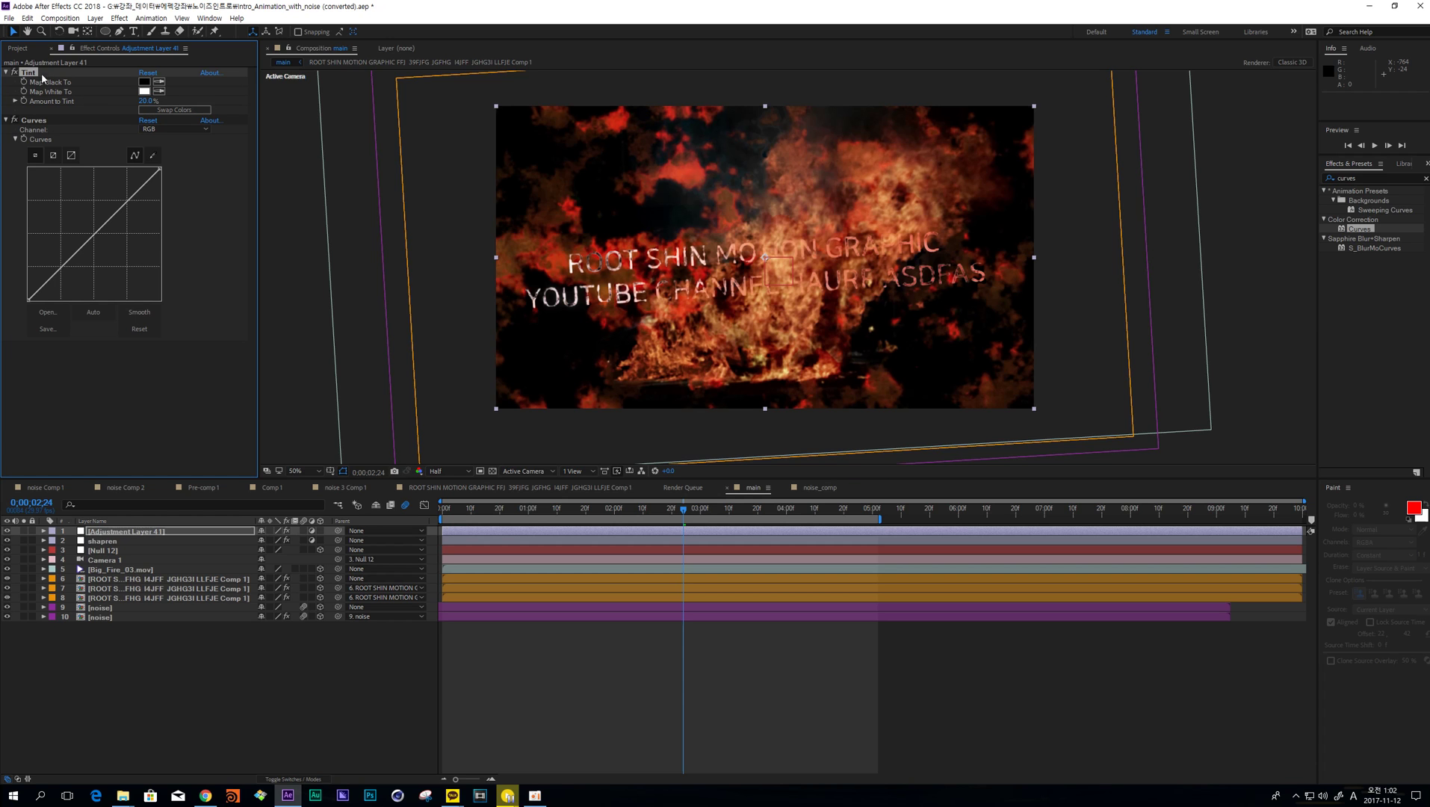
key("ctrl+d")
left_click_drag(31, 120, 63, 427)
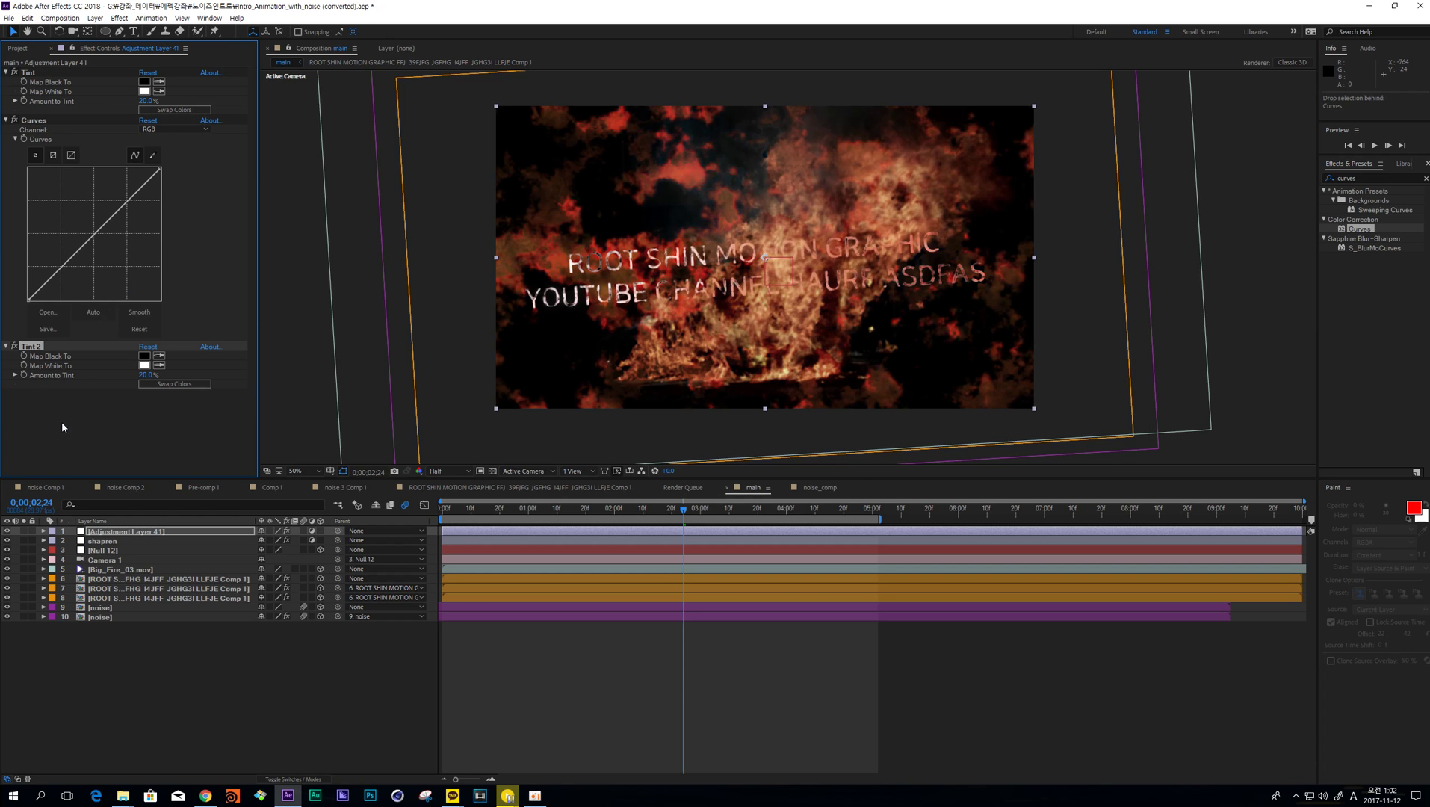
left_click(588, 656)
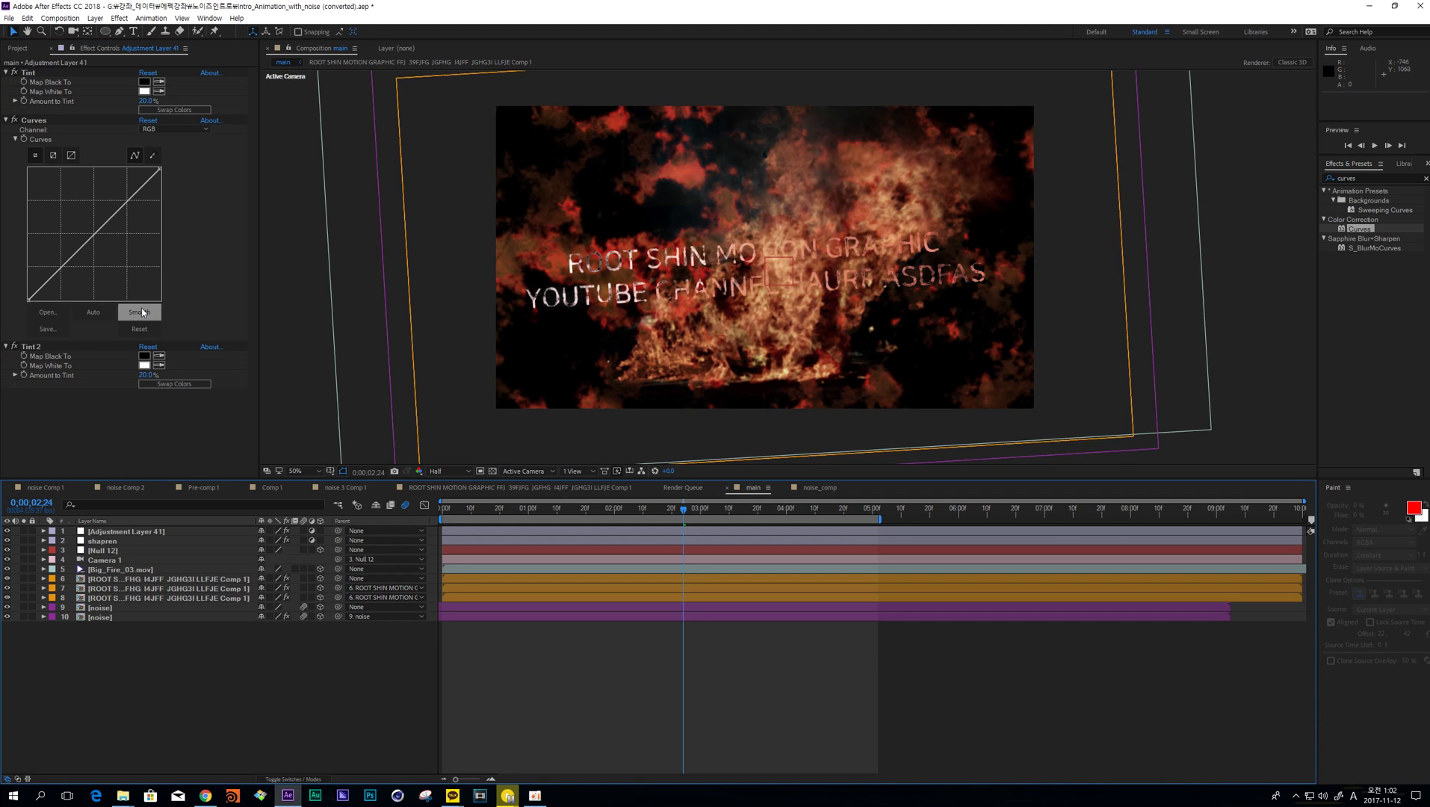
left_click(54, 347)
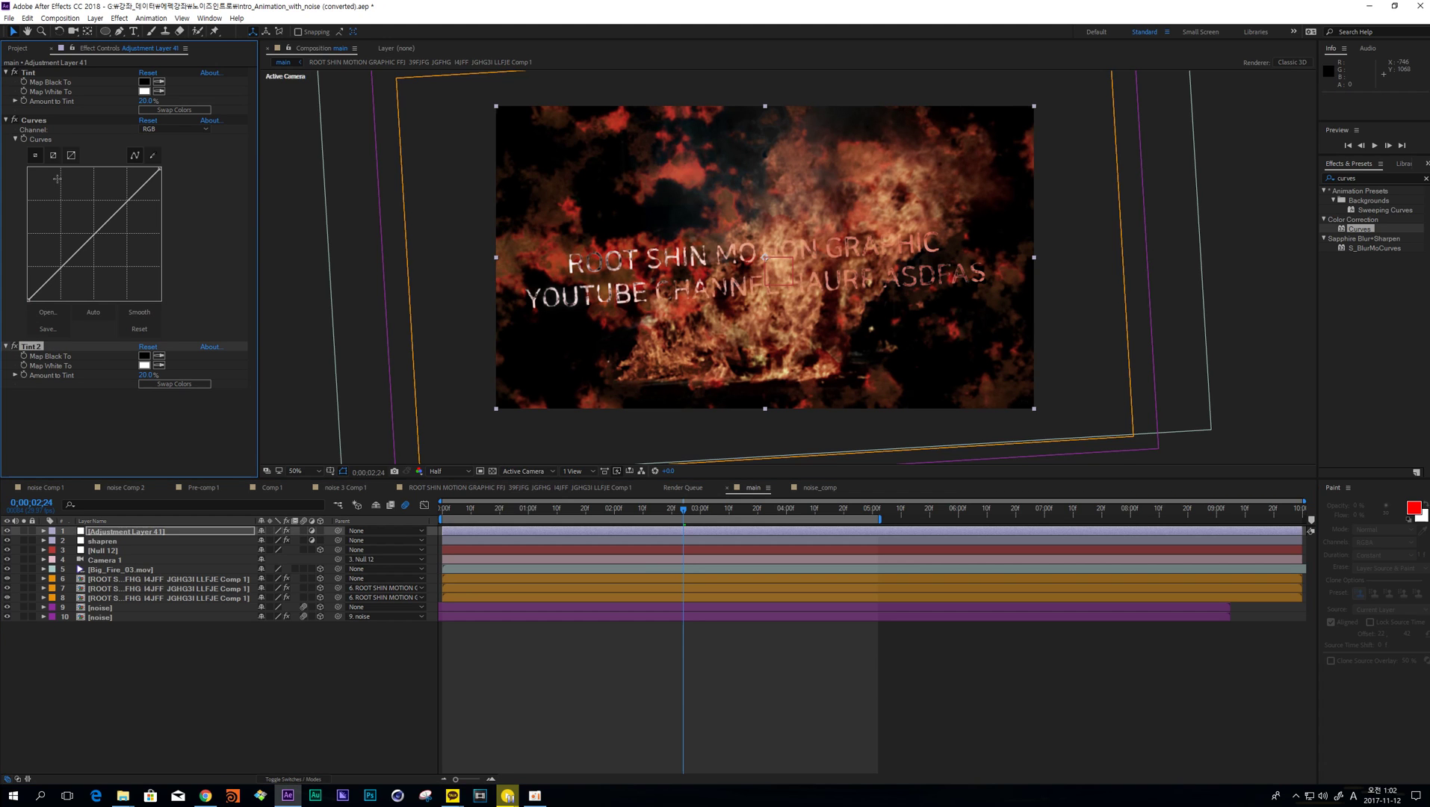
left_click(39, 72, "ctrl")
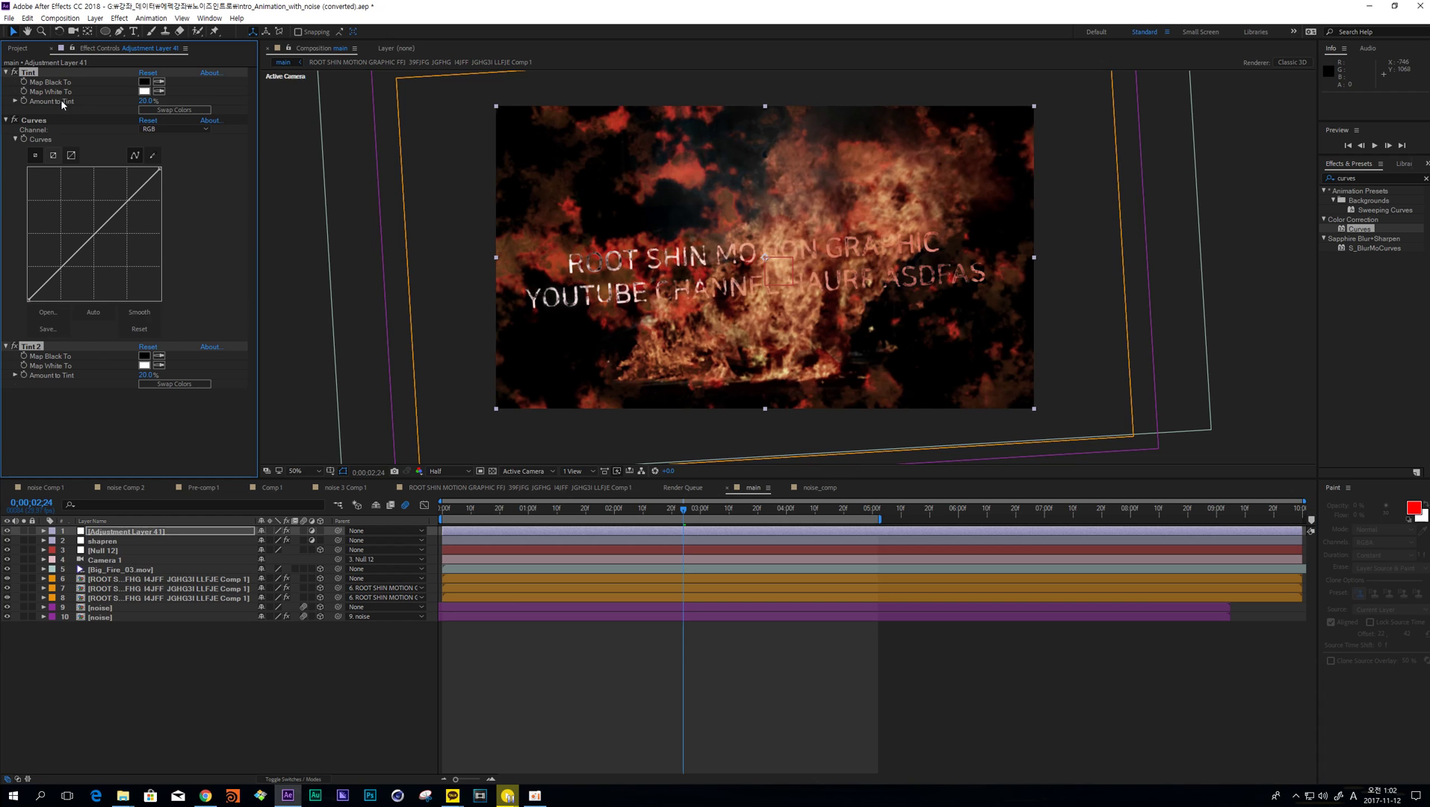
left_click(512, 622)
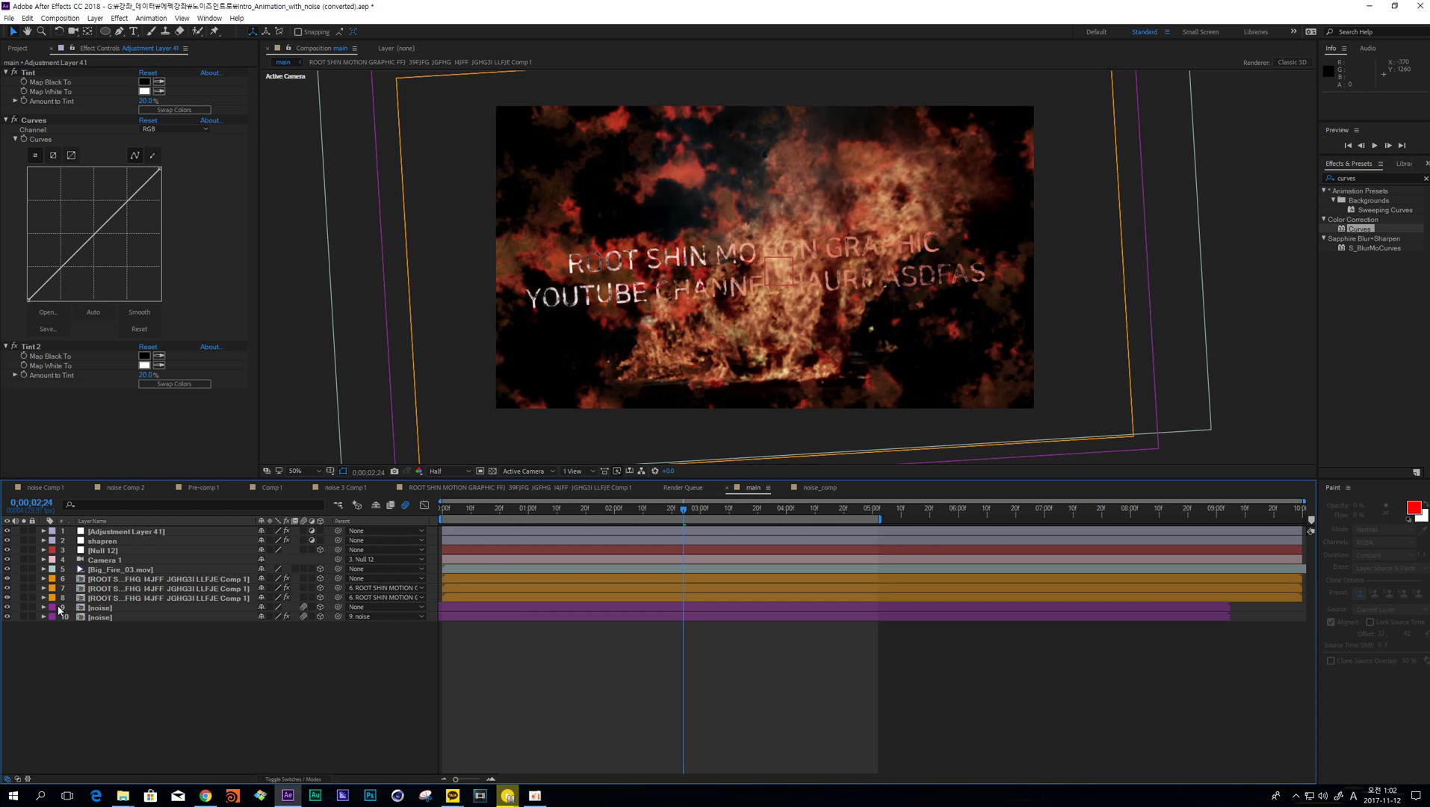
- Solo Big_Fire_03.mov and a title text layer to view them without the noise, and restore all layers
left_click(105, 570)
left_click(24, 569)
left_click(24, 588)
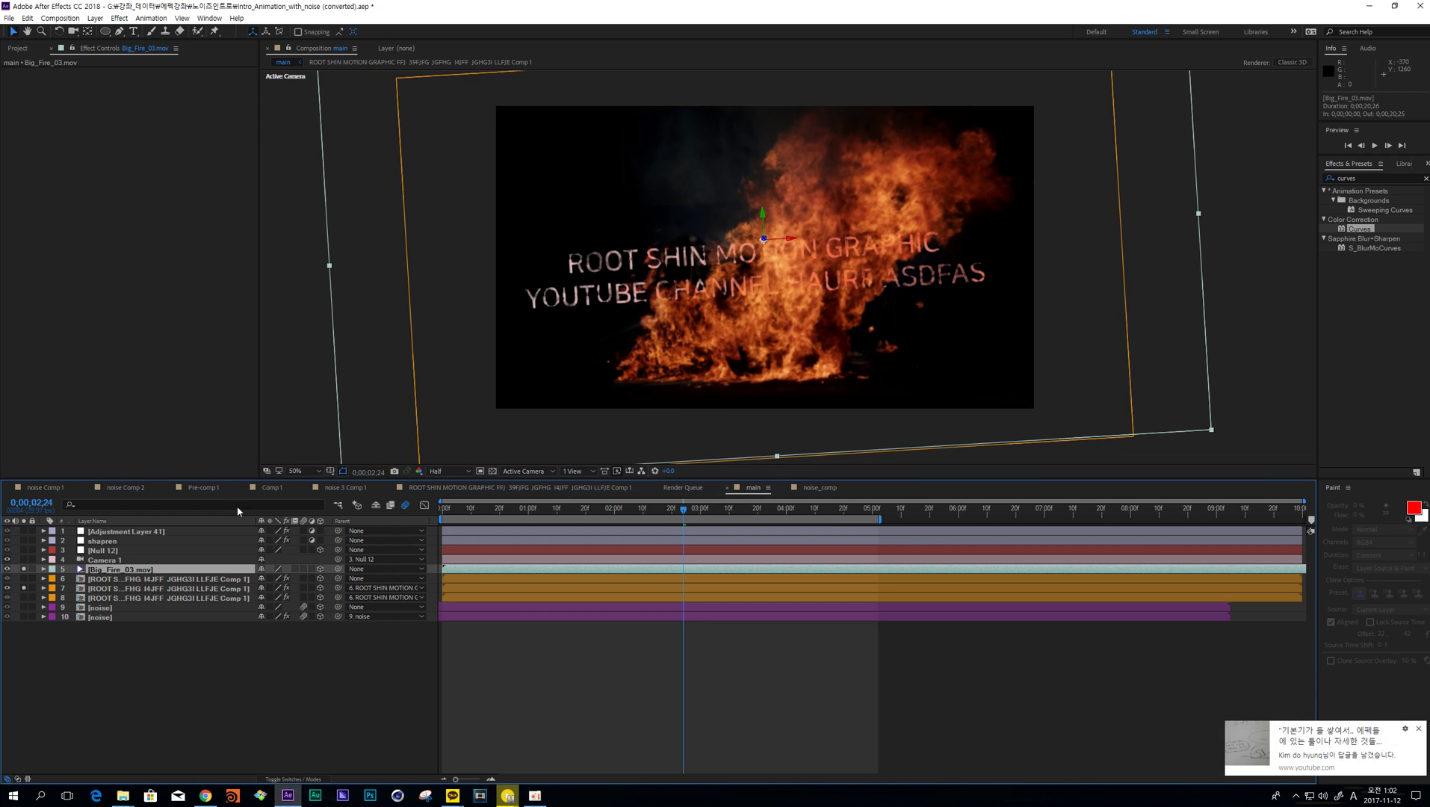
left_click(1419, 728)
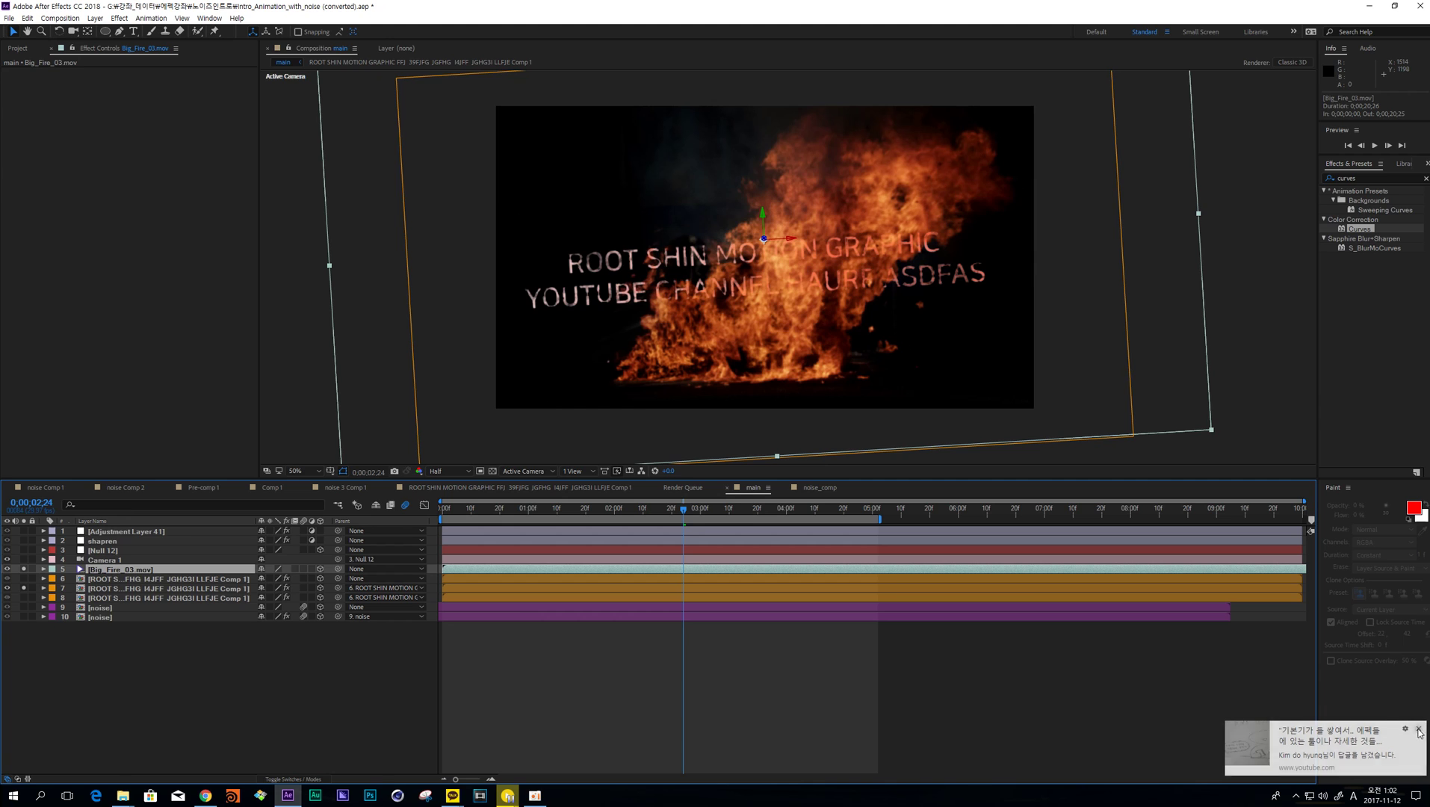
left_click(24, 608)
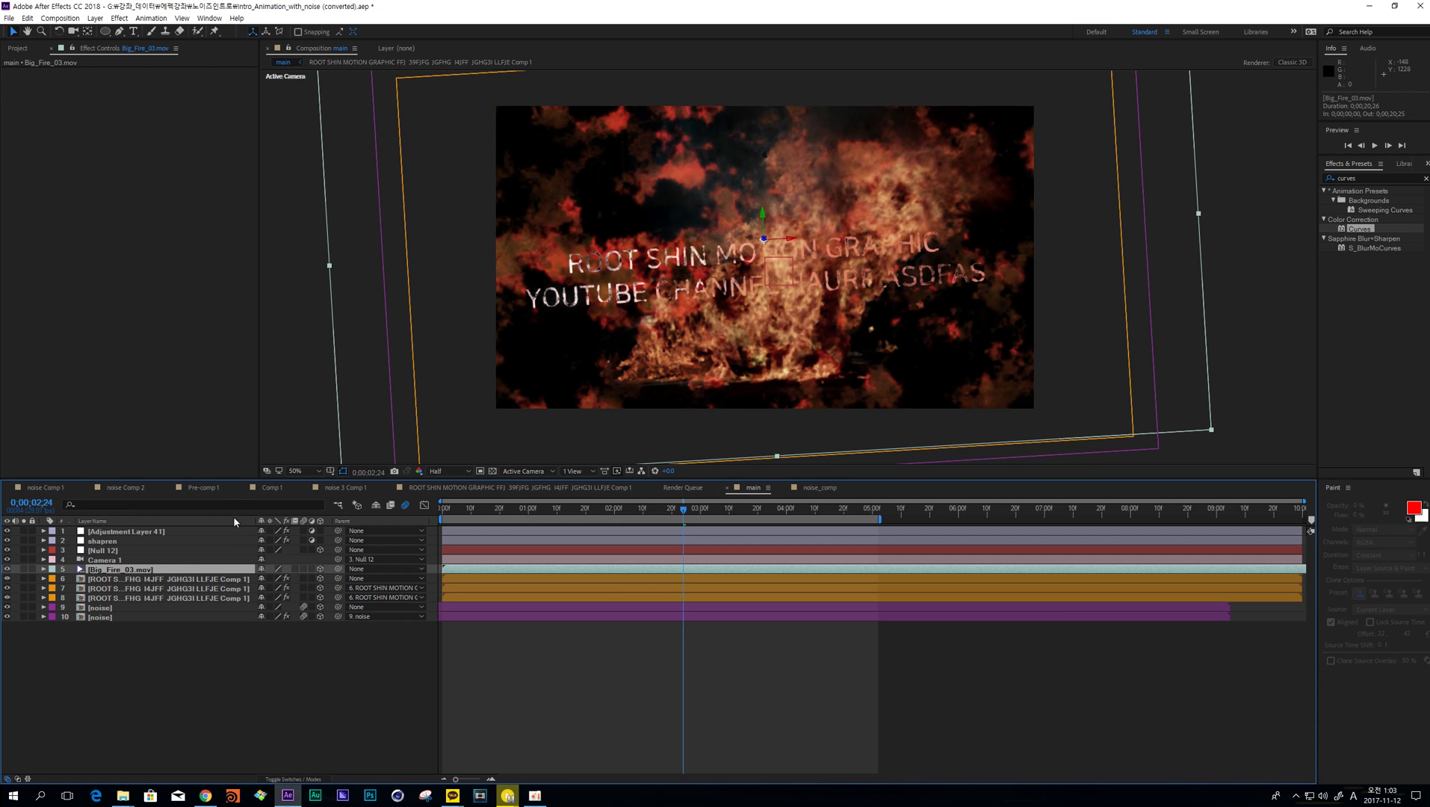
- Enlarge the Curves graph and steepen the Red channel by pulling its highlight and shadow endpoints slightly inward
left_click(142, 531)
left_click(174, 129)
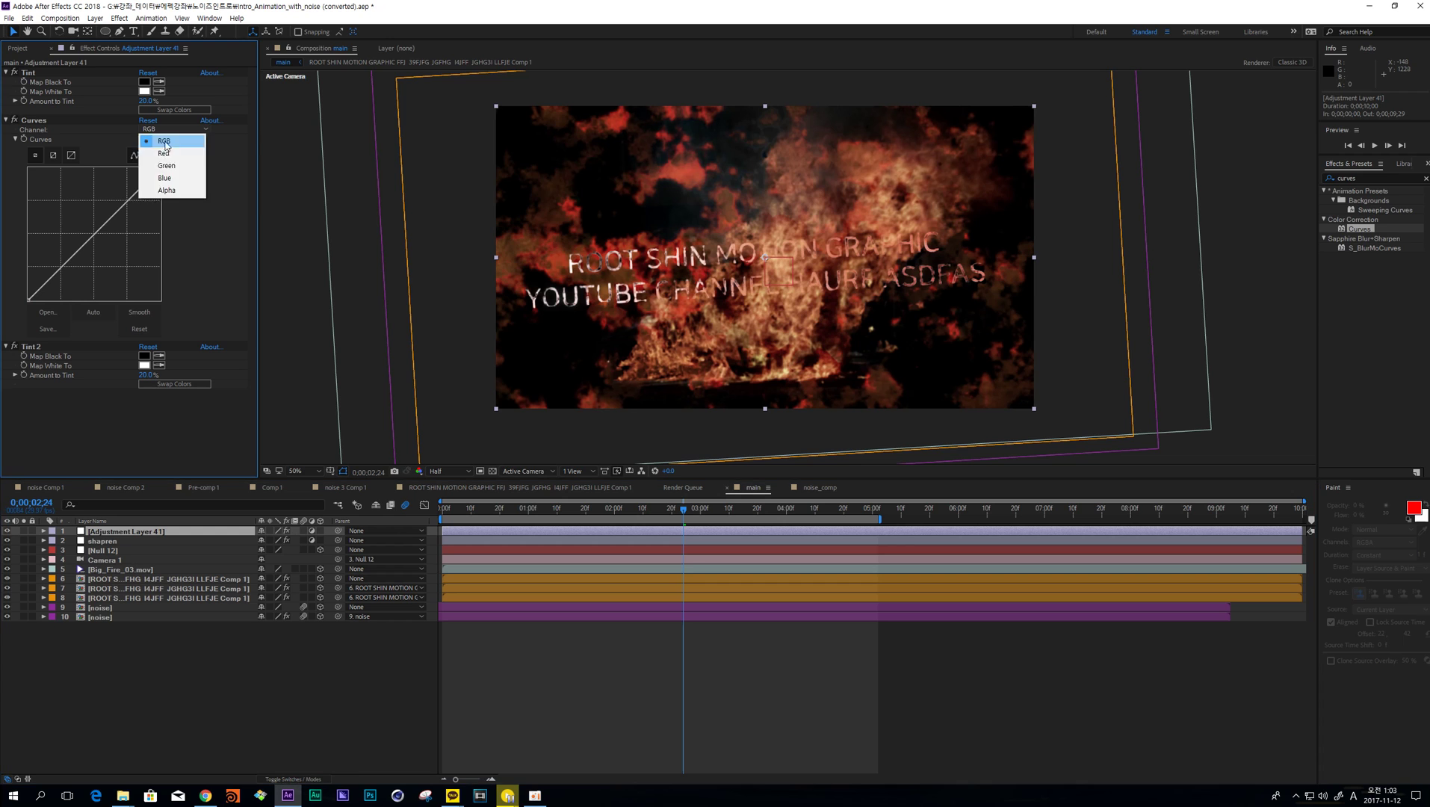
left_click(164, 154)
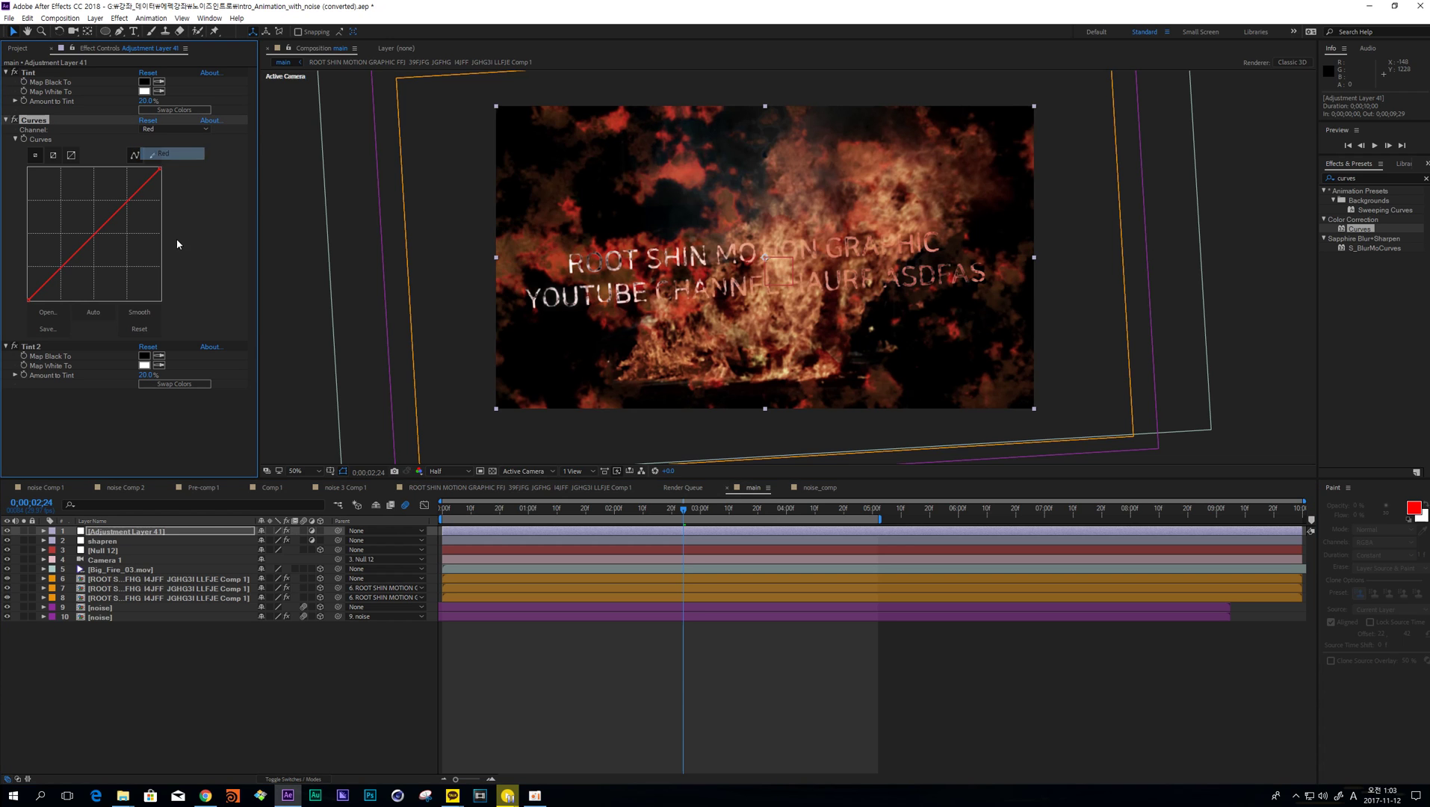
left_click(53, 155)
left_click_drag(257, 282, 360, 282)
left_click_drag(258, 168, 241, 169)
left_click_drag(41, 411, 50, 408)
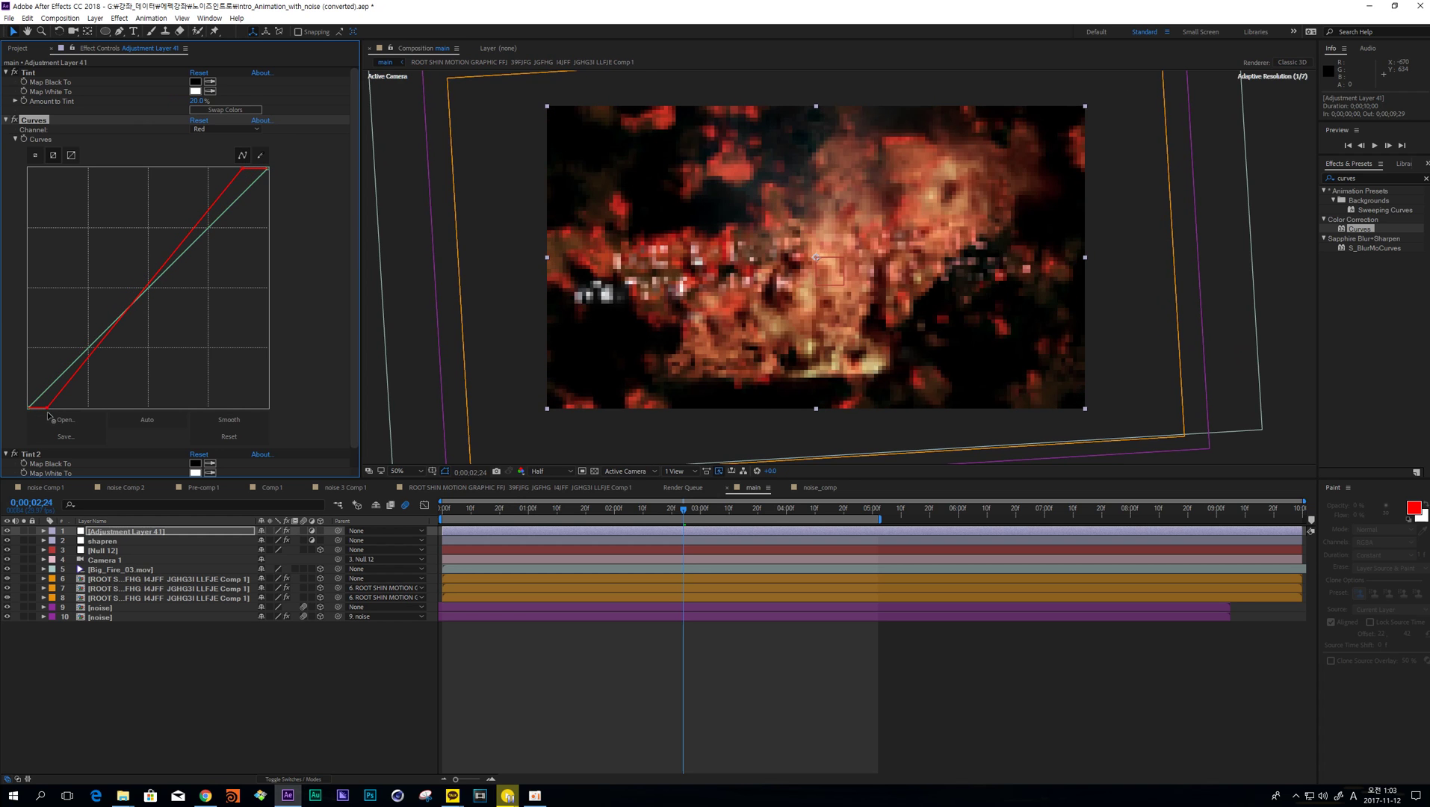
left_click(242, 129)
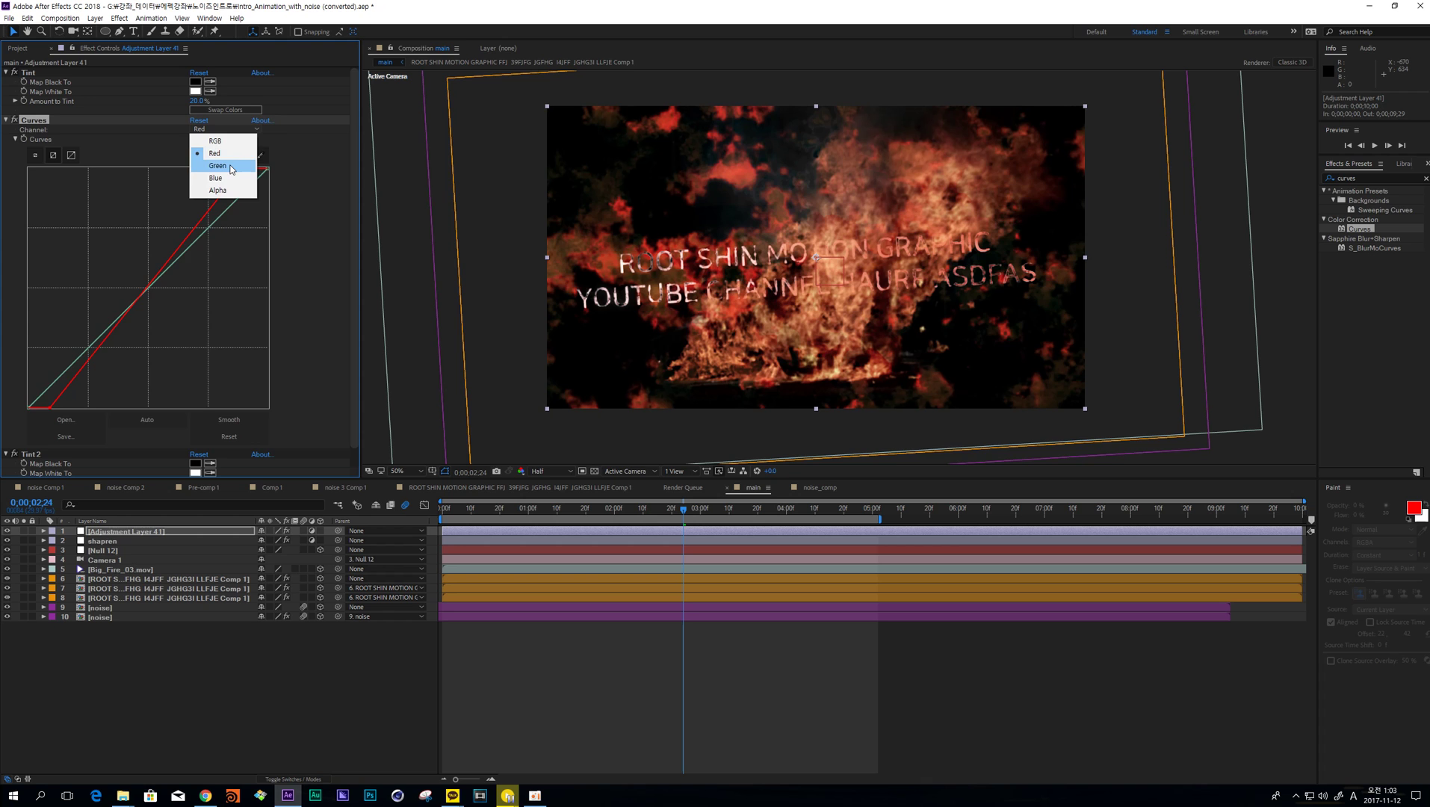
left_click(227, 176)
left_click_drag(160, 274, 182, 246)
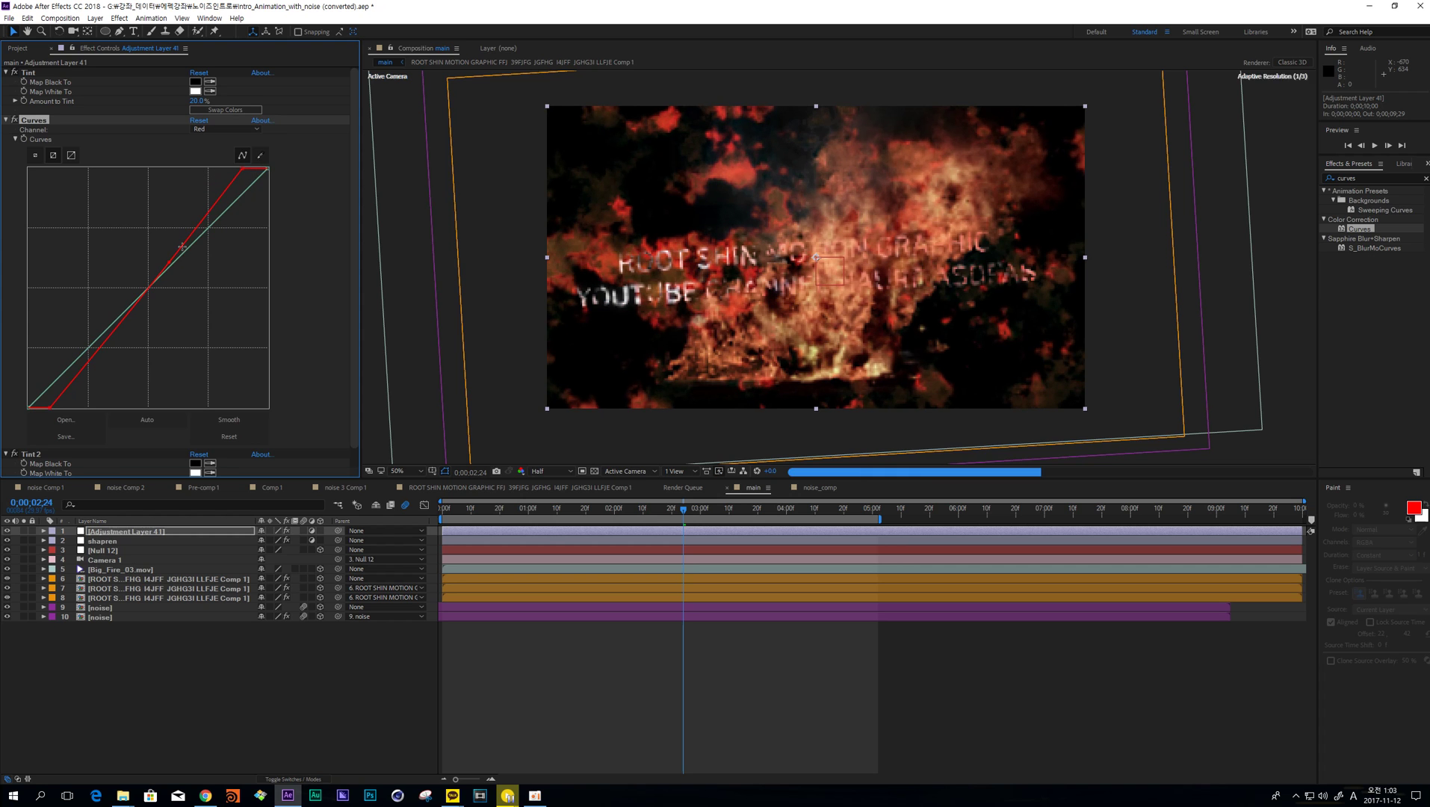
- Lower the Blue curve's midpoint slightly, give the Green curve a slight S-shape, and collapse all effects
left_click(239, 129)
left_click(224, 178)
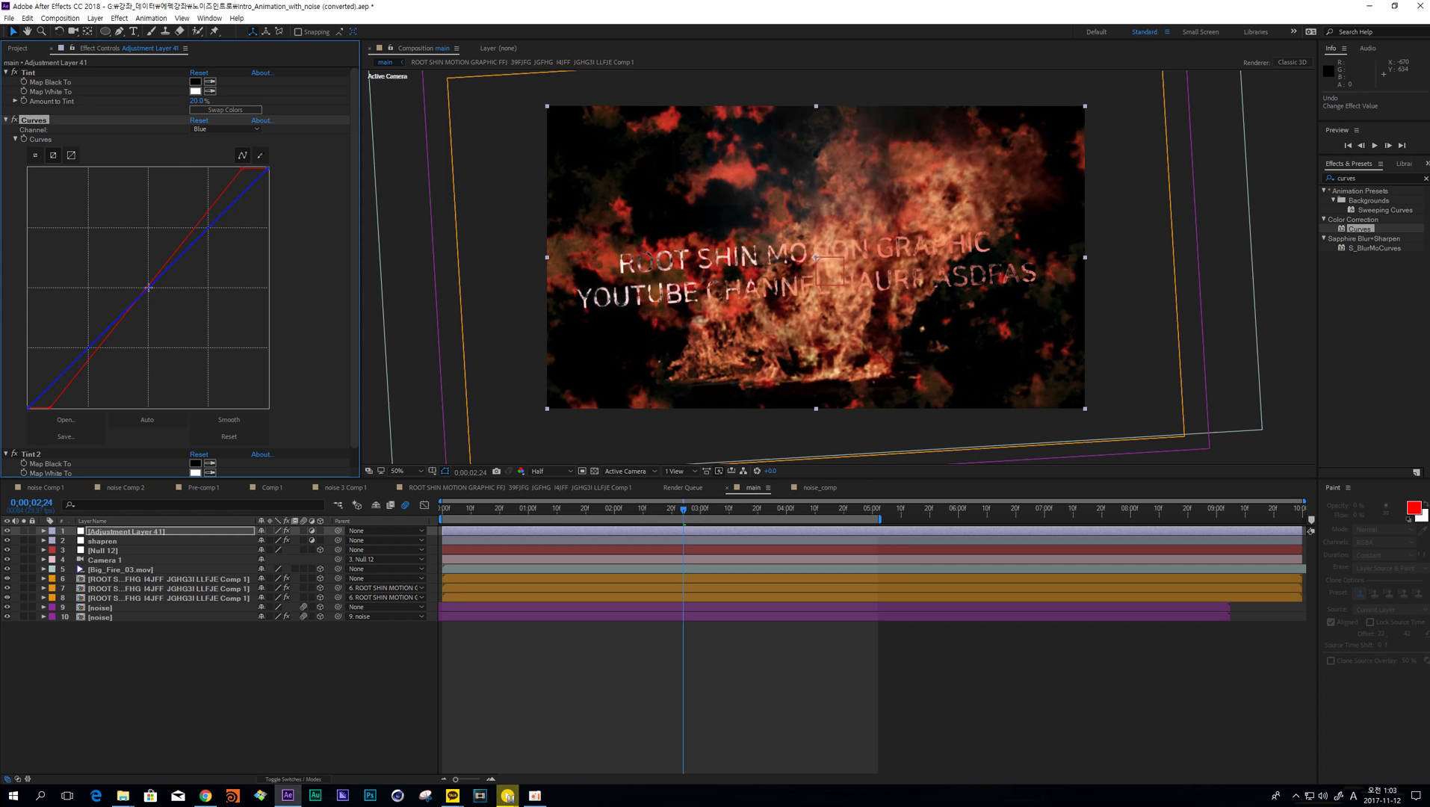
left_click_drag(148, 287, 151, 293)
left_click(224, 128)
left_click(217, 165)
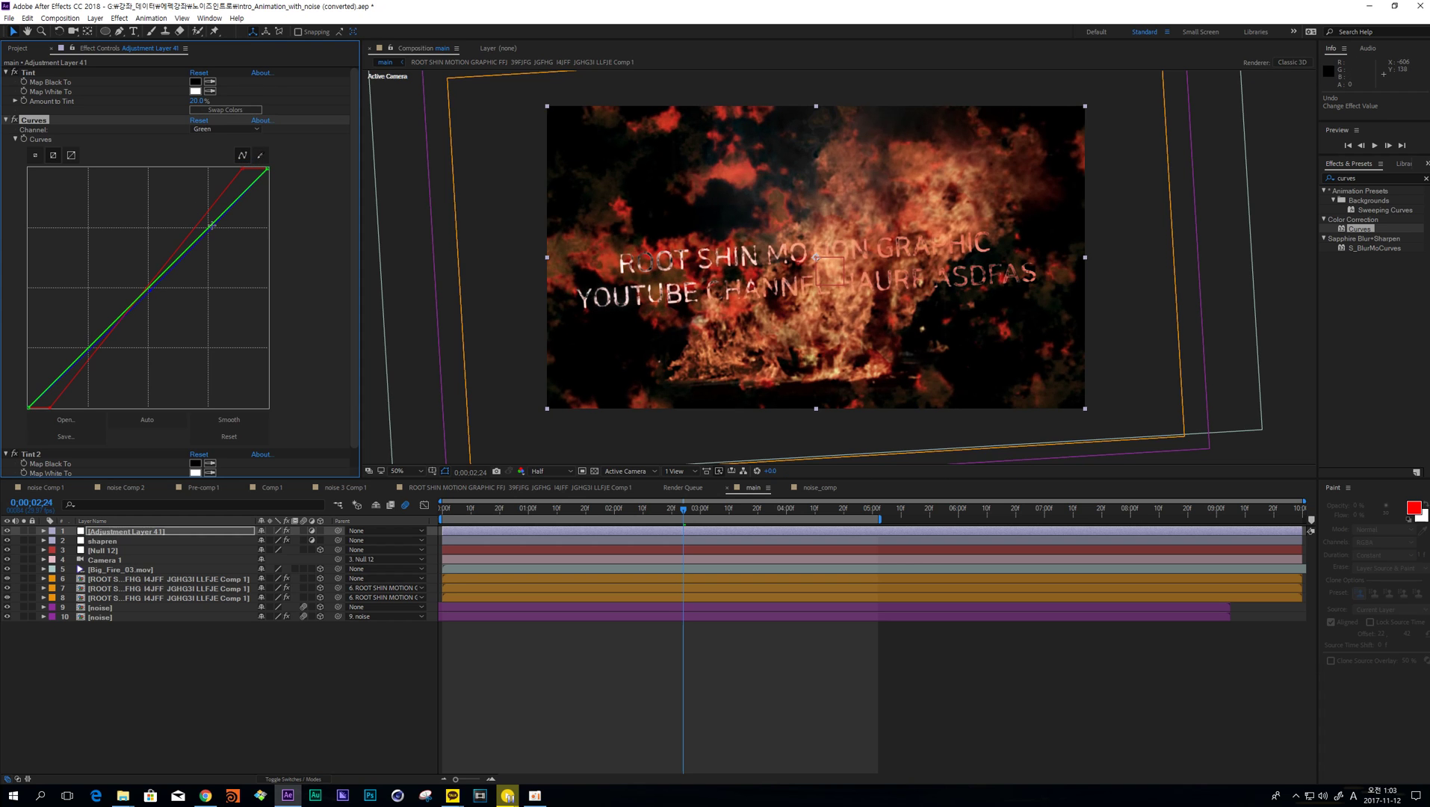
left_click_drag(209, 228, 207, 228)
left_click_drag(87, 348, 91, 353)
key("ctrl+a")
key("ctrl+grave")
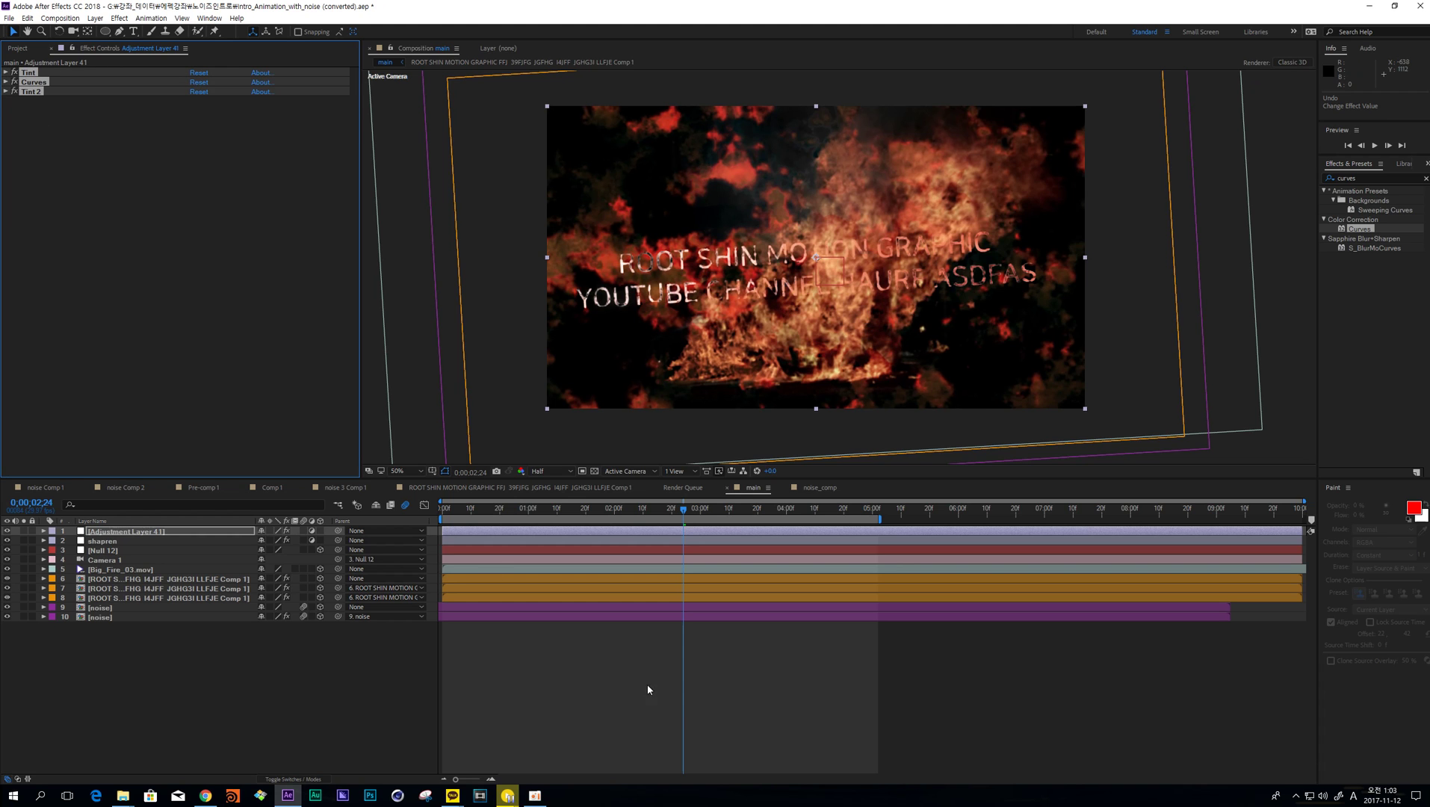
- Apply the Hue/Saturation effect to the grading adjustment layer and set its Master Saturation to 7
left_click(618, 538)
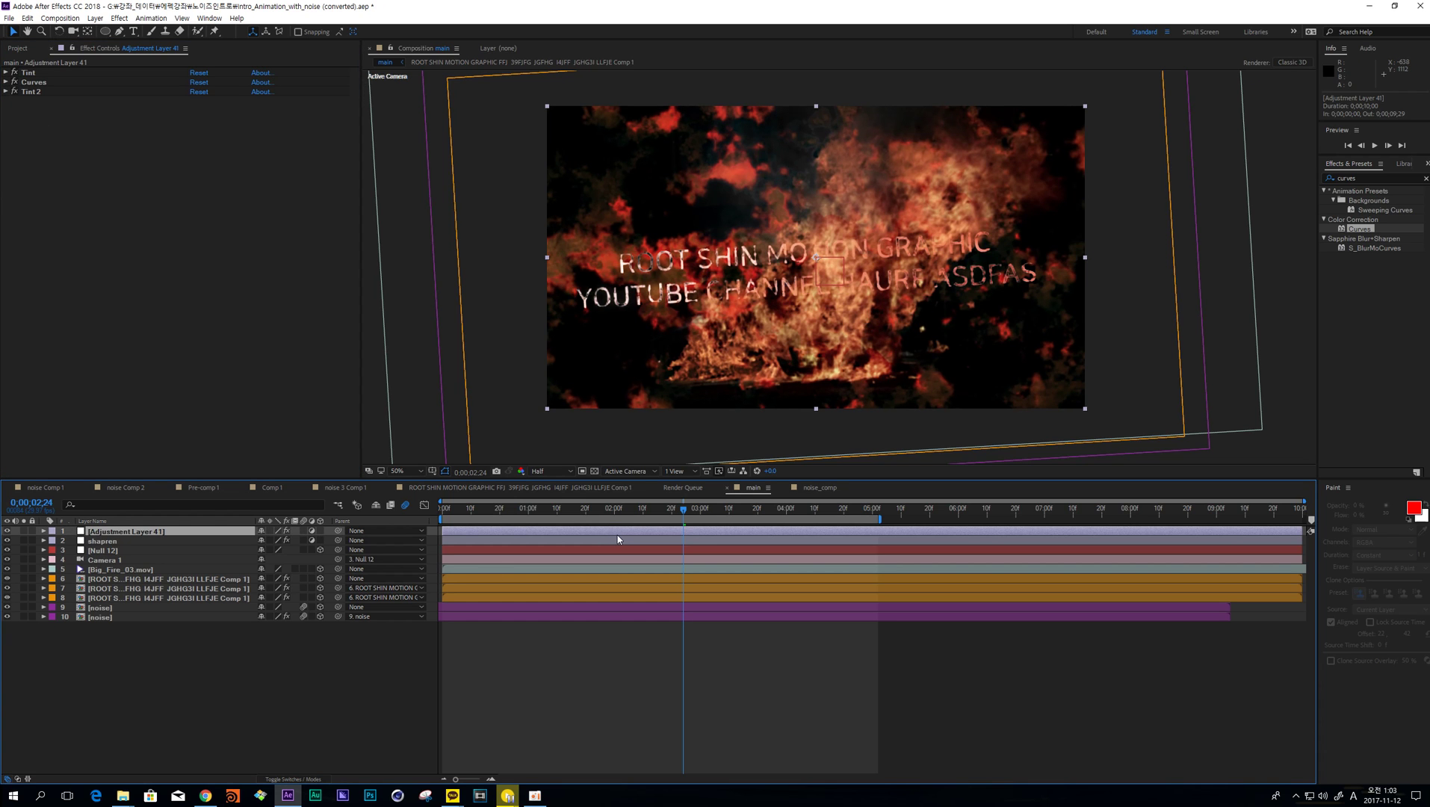
left_click(30, 92)
left_click(28, 73, "ctrl")
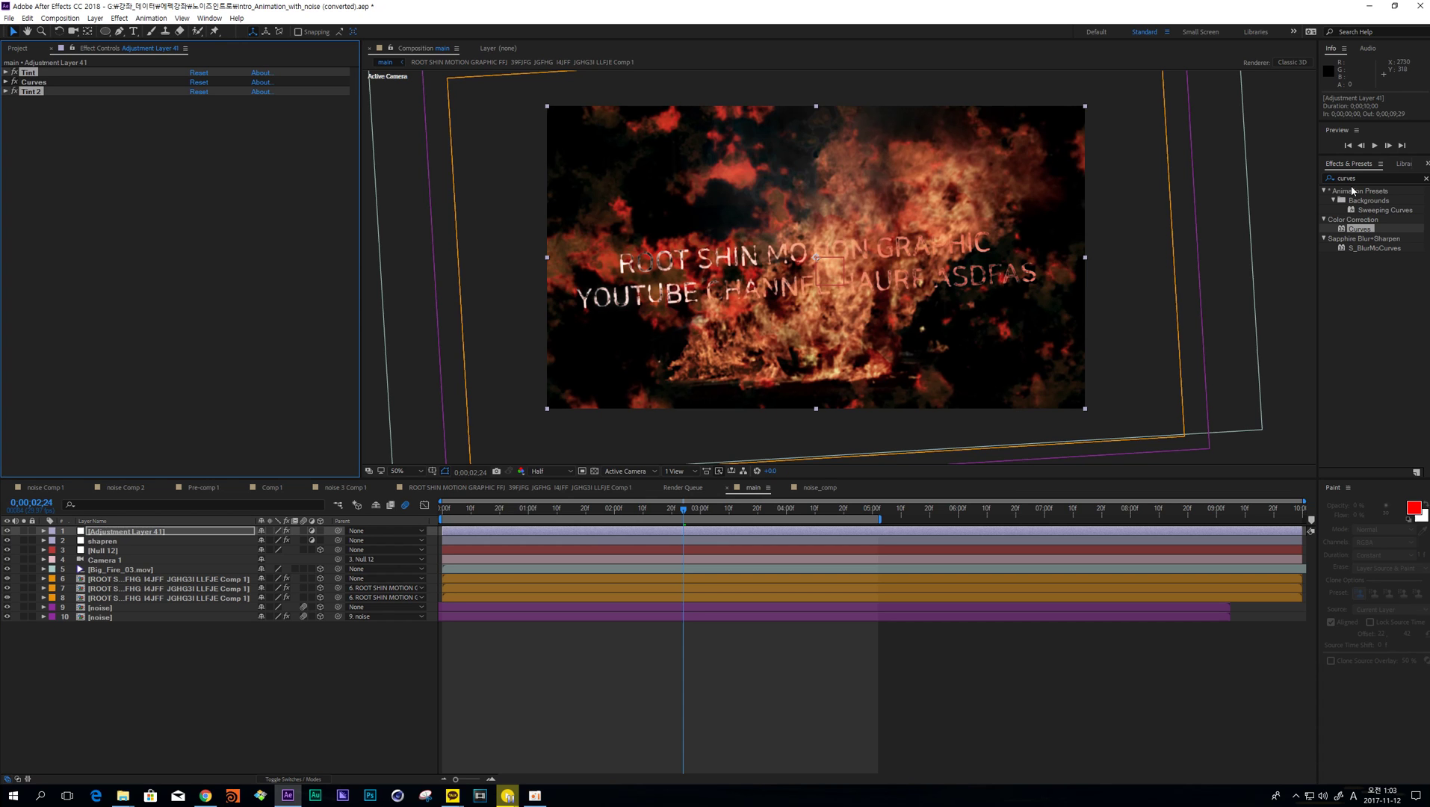
left_click(1352, 178)
type("hue")
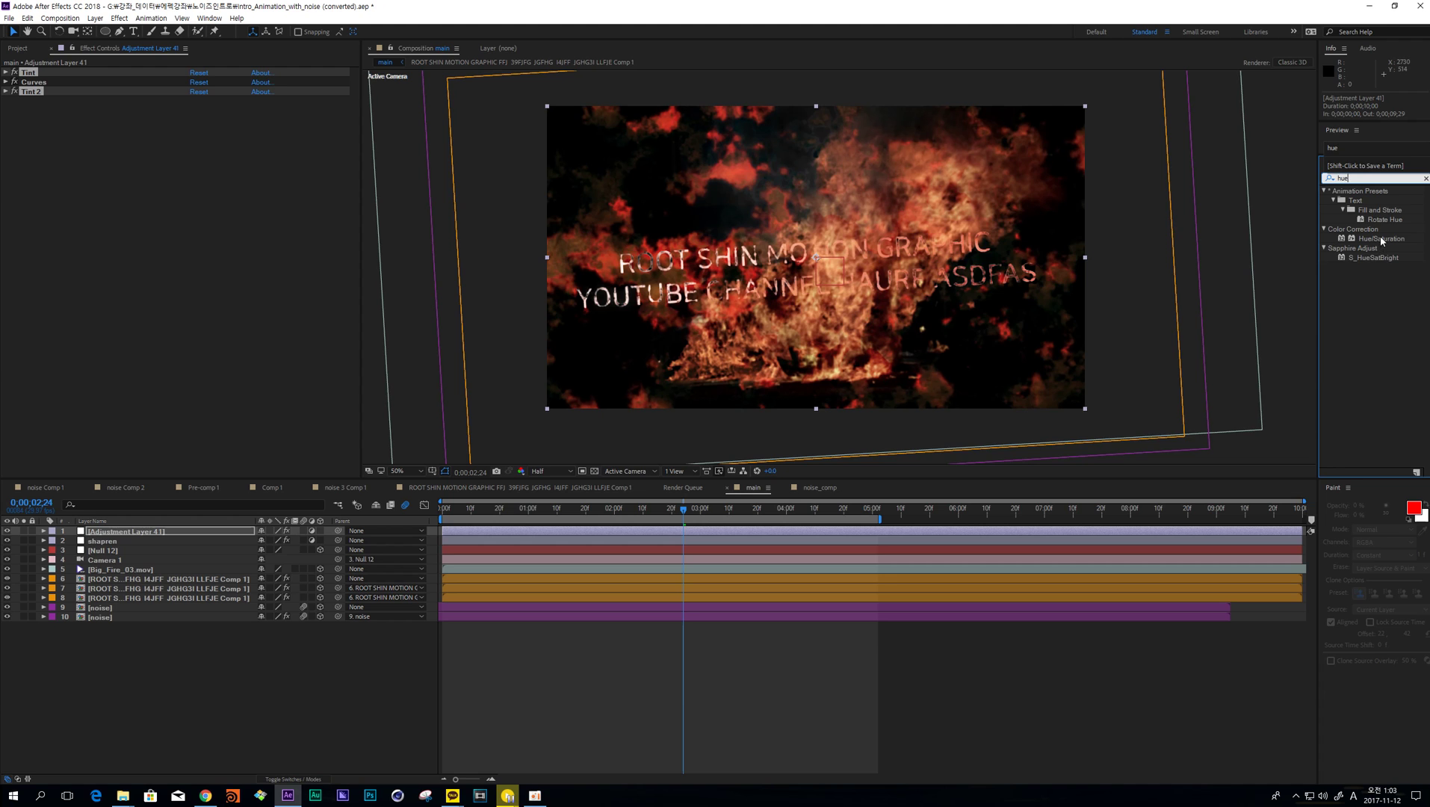
double_click(1382, 238)
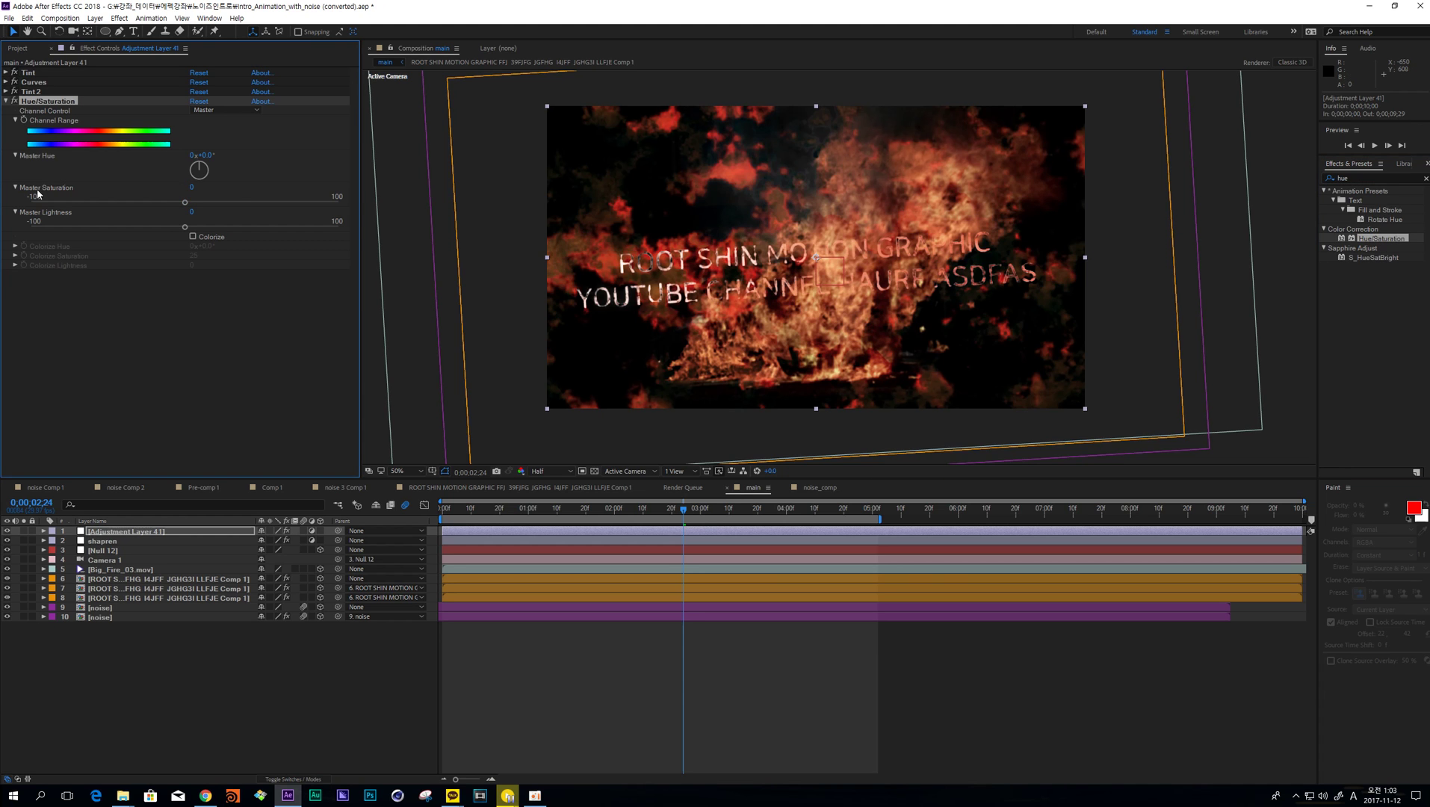
left_click(191, 188)
type("10")
key("Return")
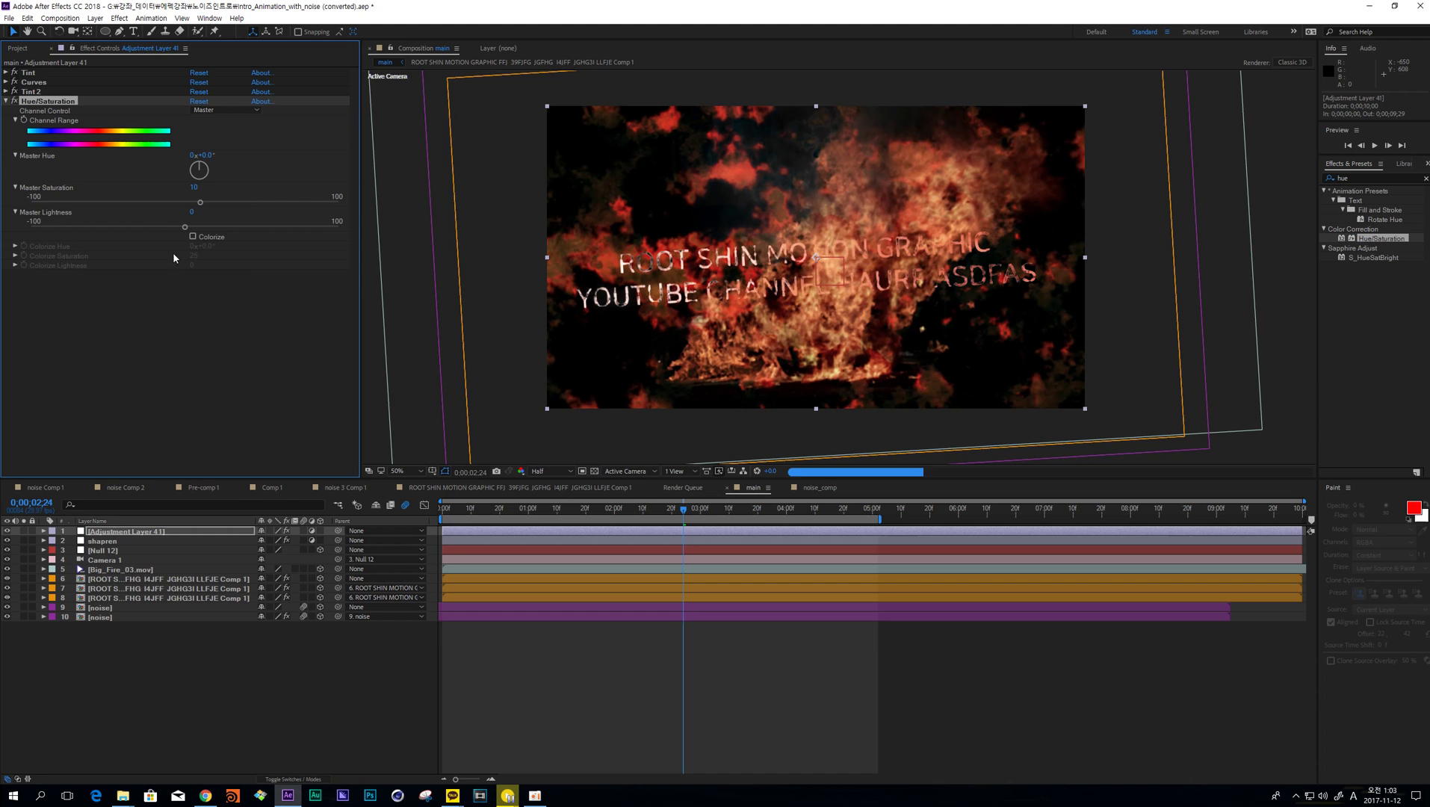
left_click_drag(194, 189, 194, 187)
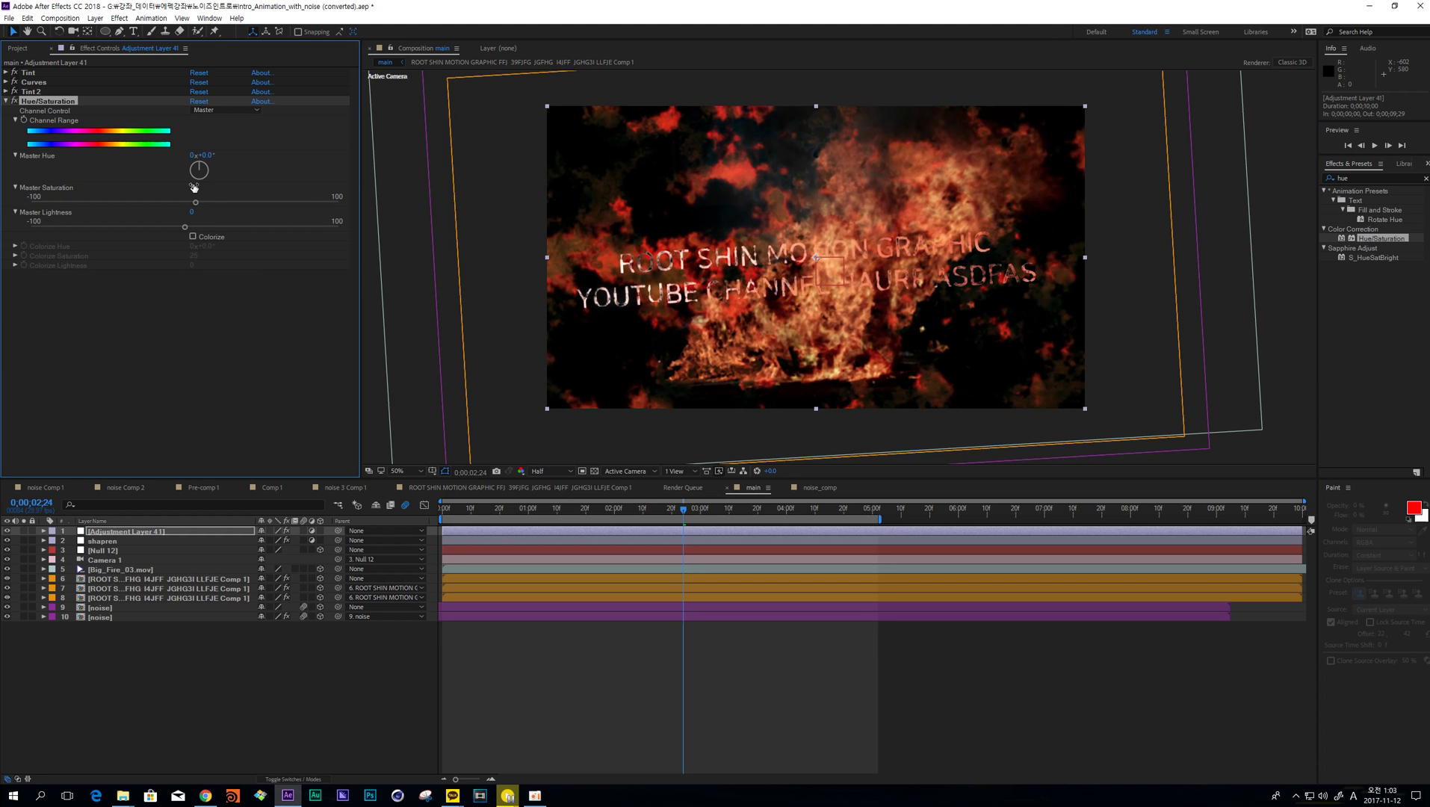
- Compare the image with both adjustment layers hidden and shown
left_click(93, 541, "shift")
left_click(9, 540)
left_click(9, 540)
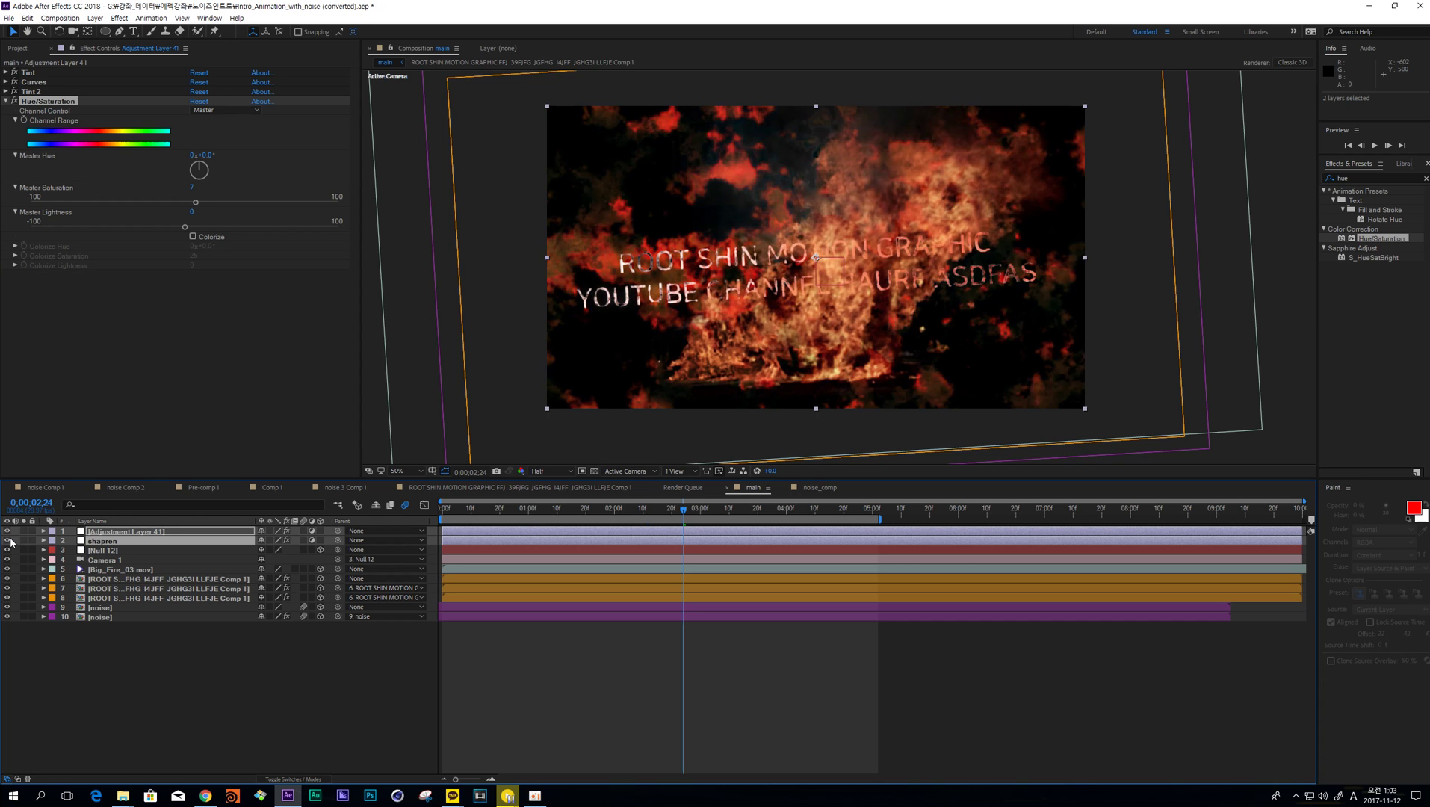
left_click(216, 701)
- Rename the adjustment layer holding the Tint, Curves and Hue/Saturation effects as color grade
left_click(134, 531)
key("Return")
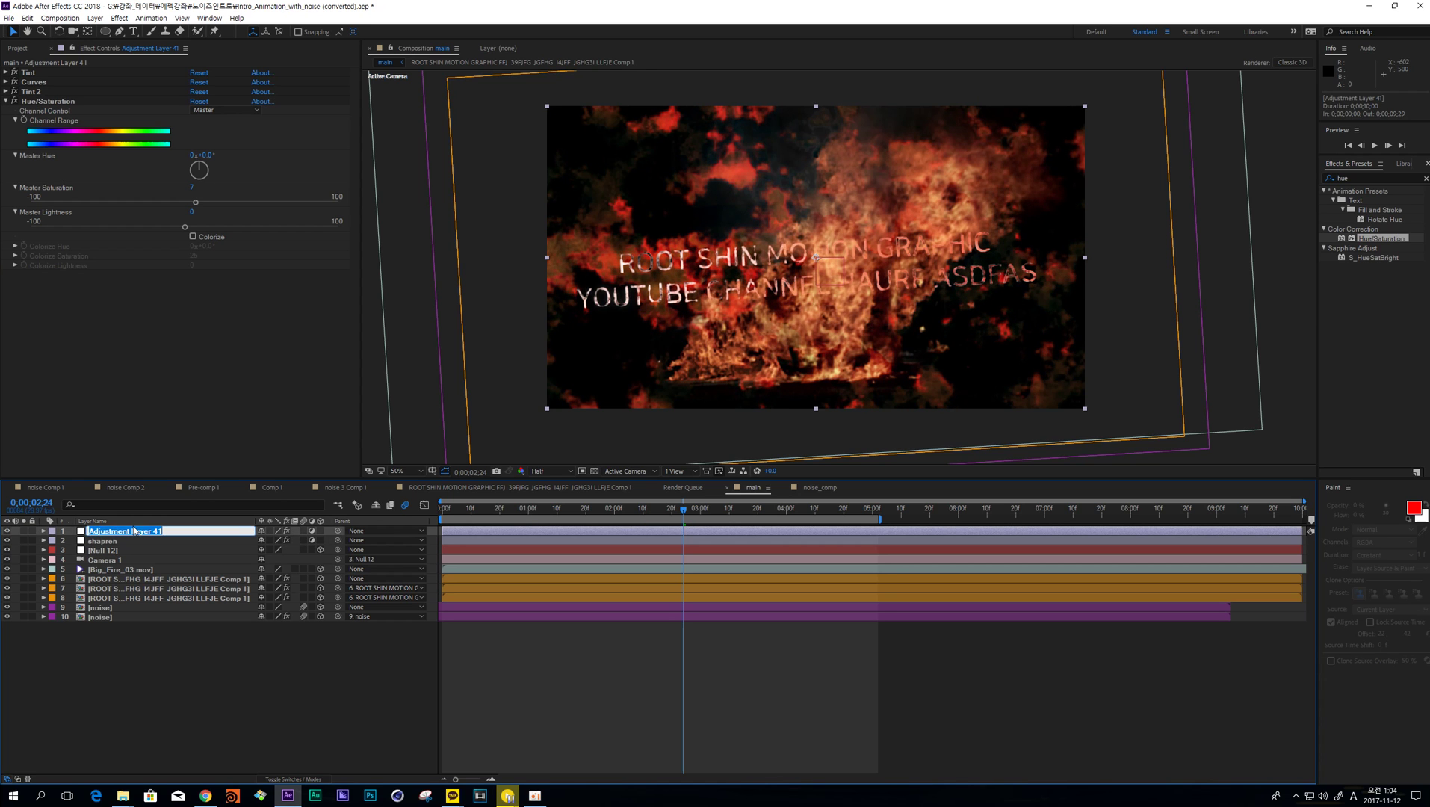
type("color grade")
key("Return")
left_click(567, 635)
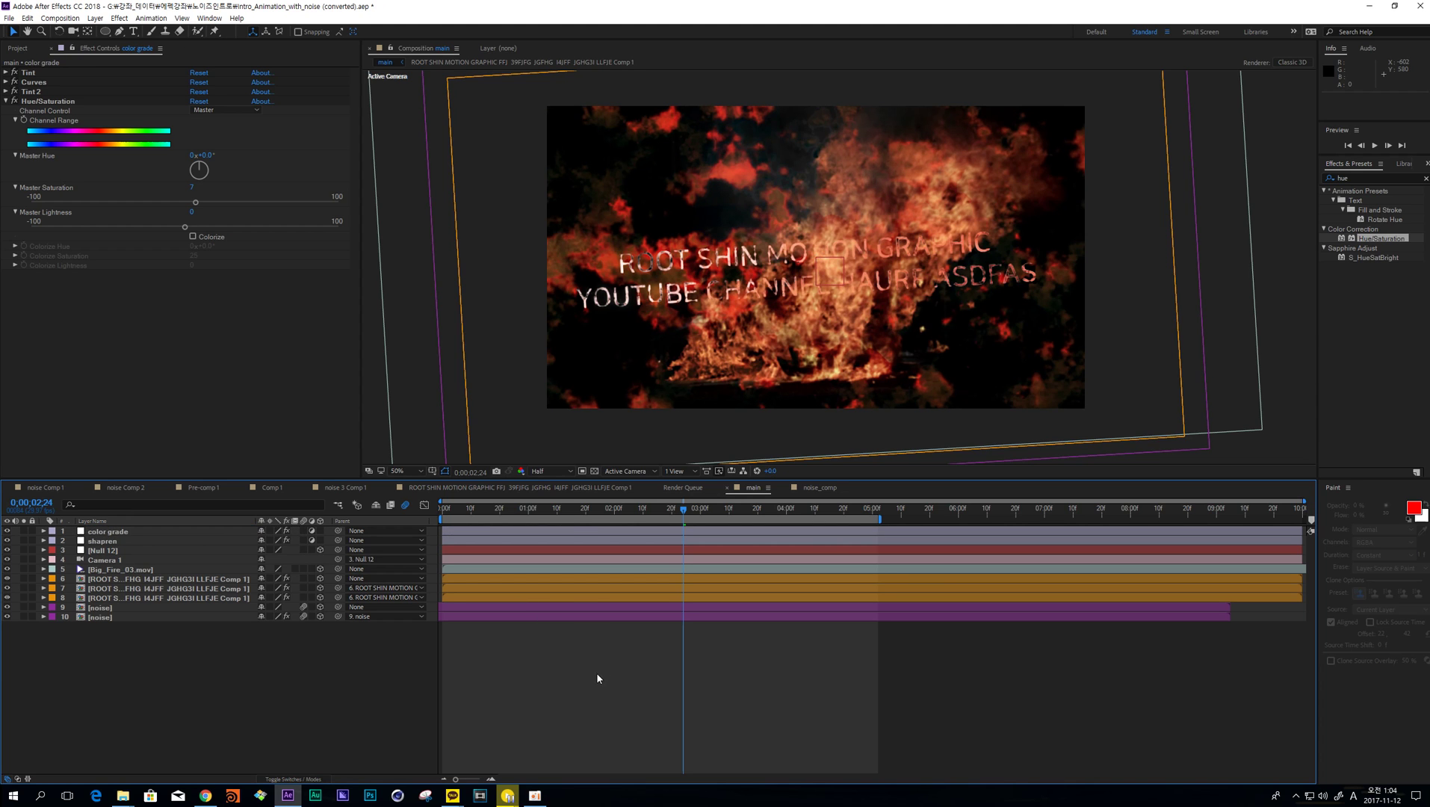
- Add another adjustment layer on top and apply the Magic Bullet Looks effect to it
key("ctrl+alt+y")
left_click(1356, 178)
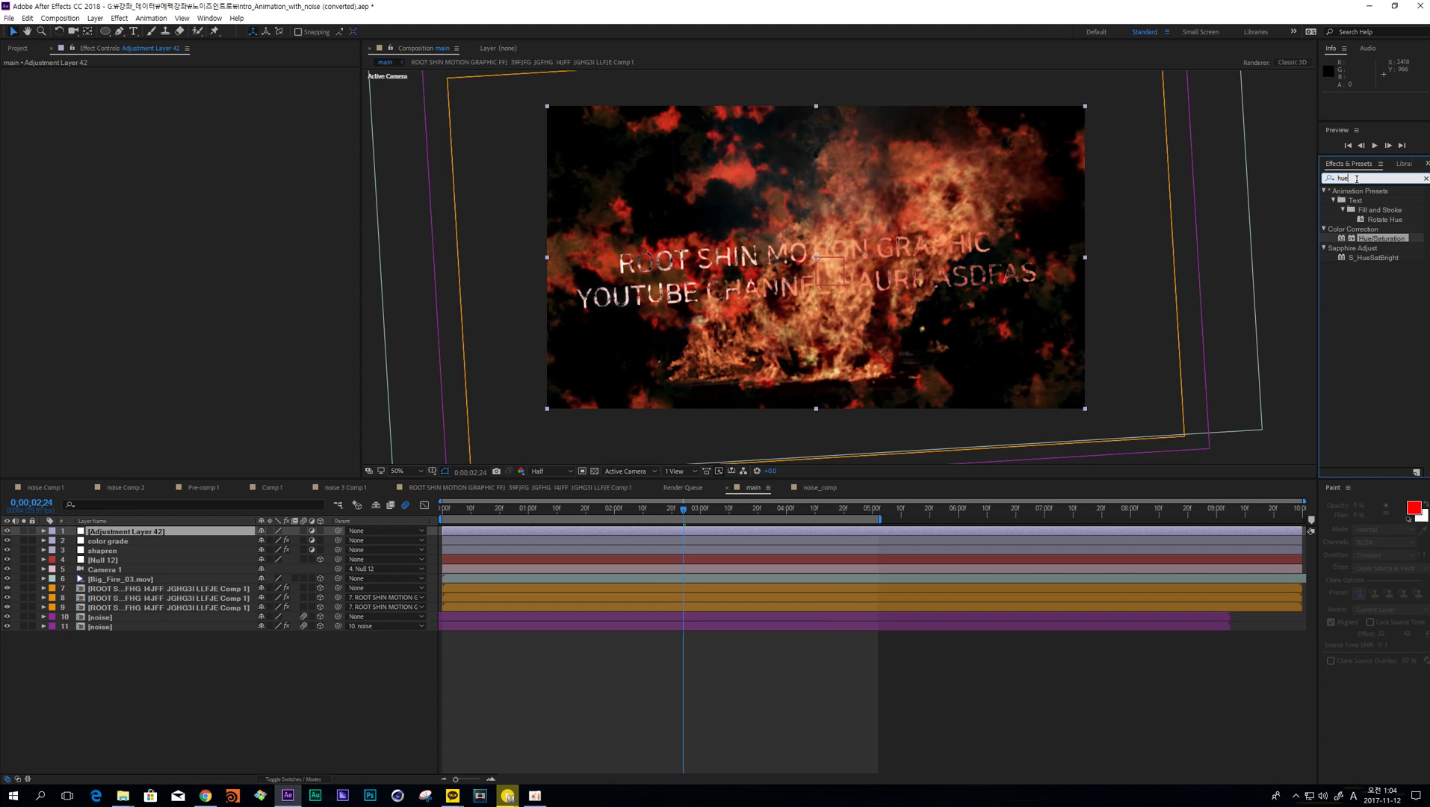
type("looks")
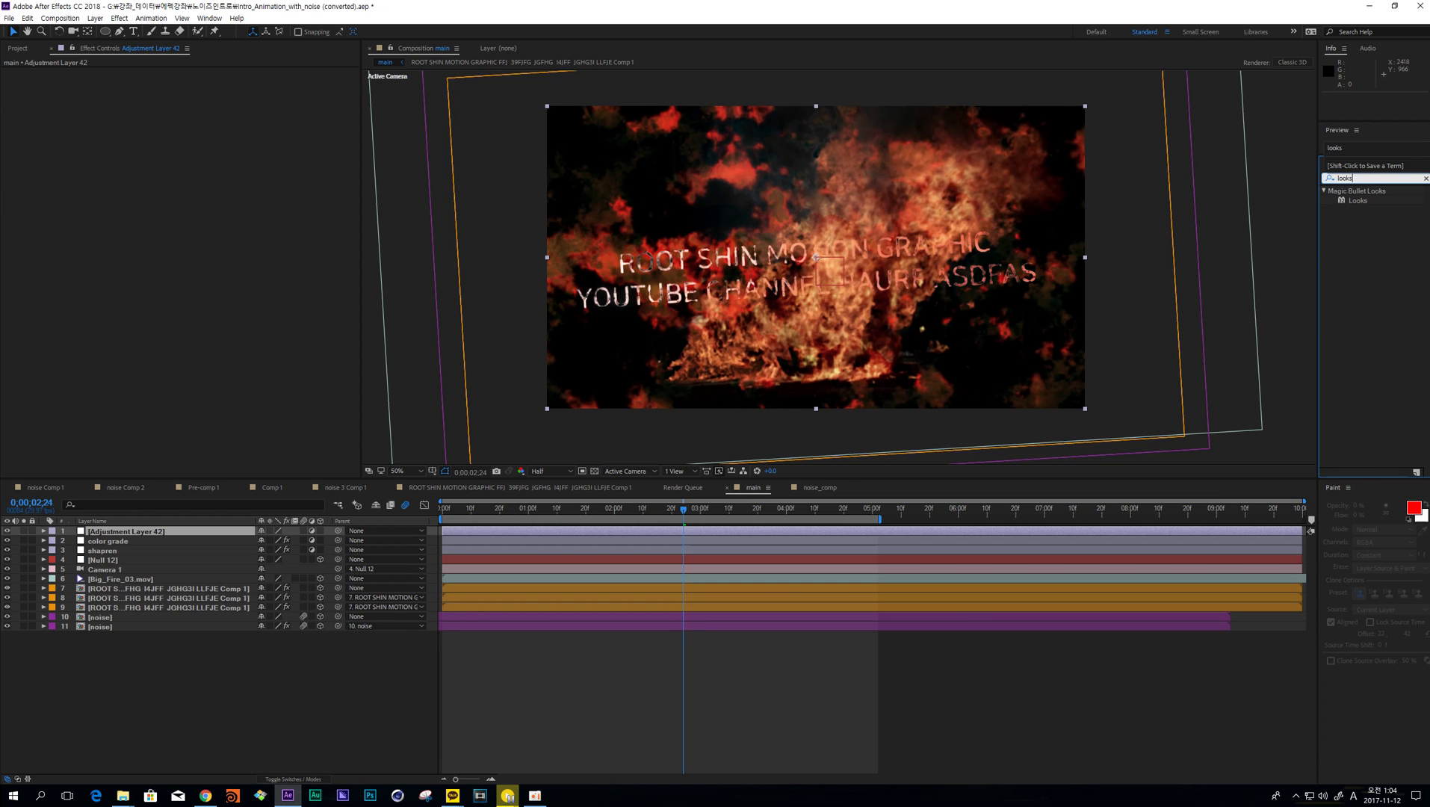
double_click(1359, 200)
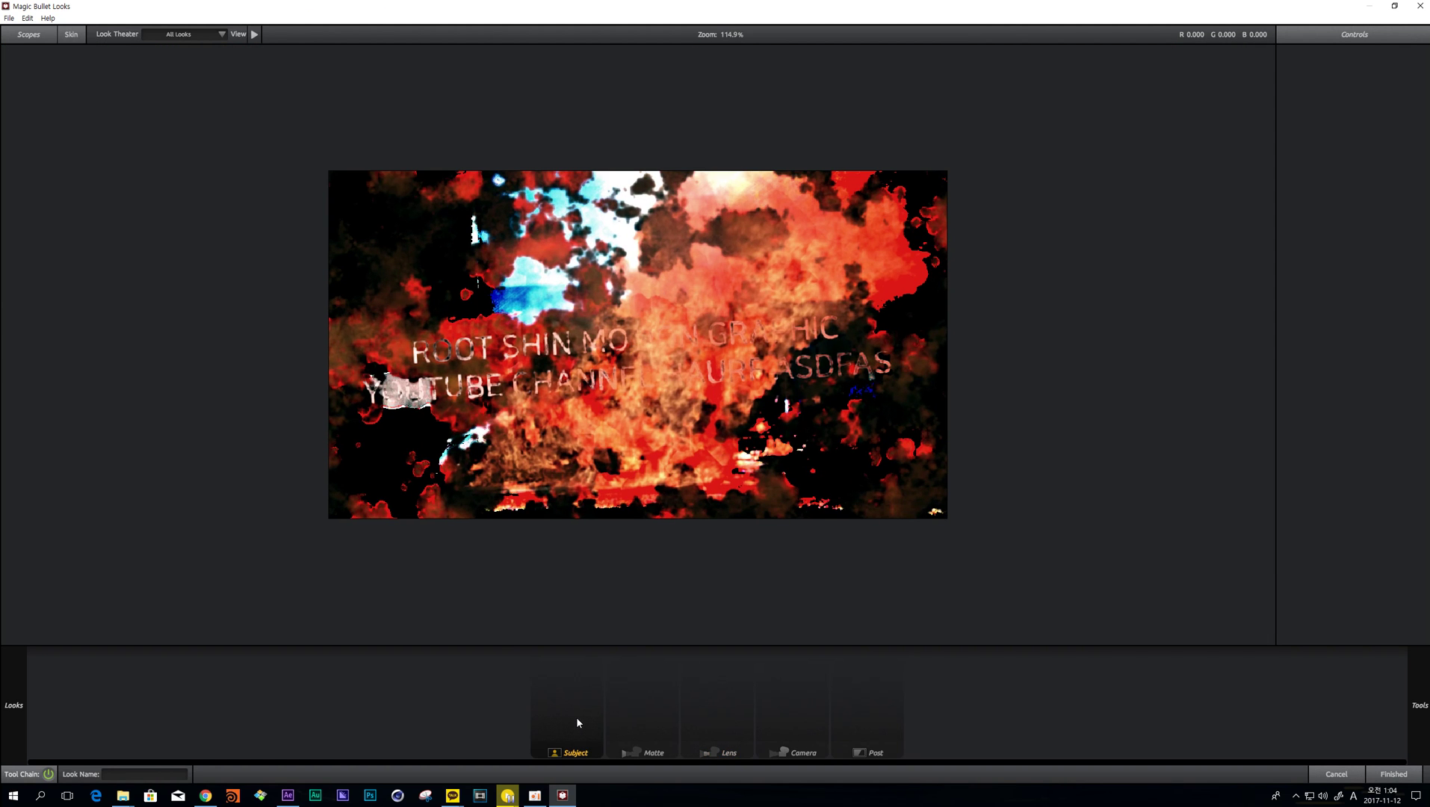
- Add a tool to the look in Magic Bullet Looks, apply it, and rename the adjustment layer as lens
mouse_move(1401, 104)
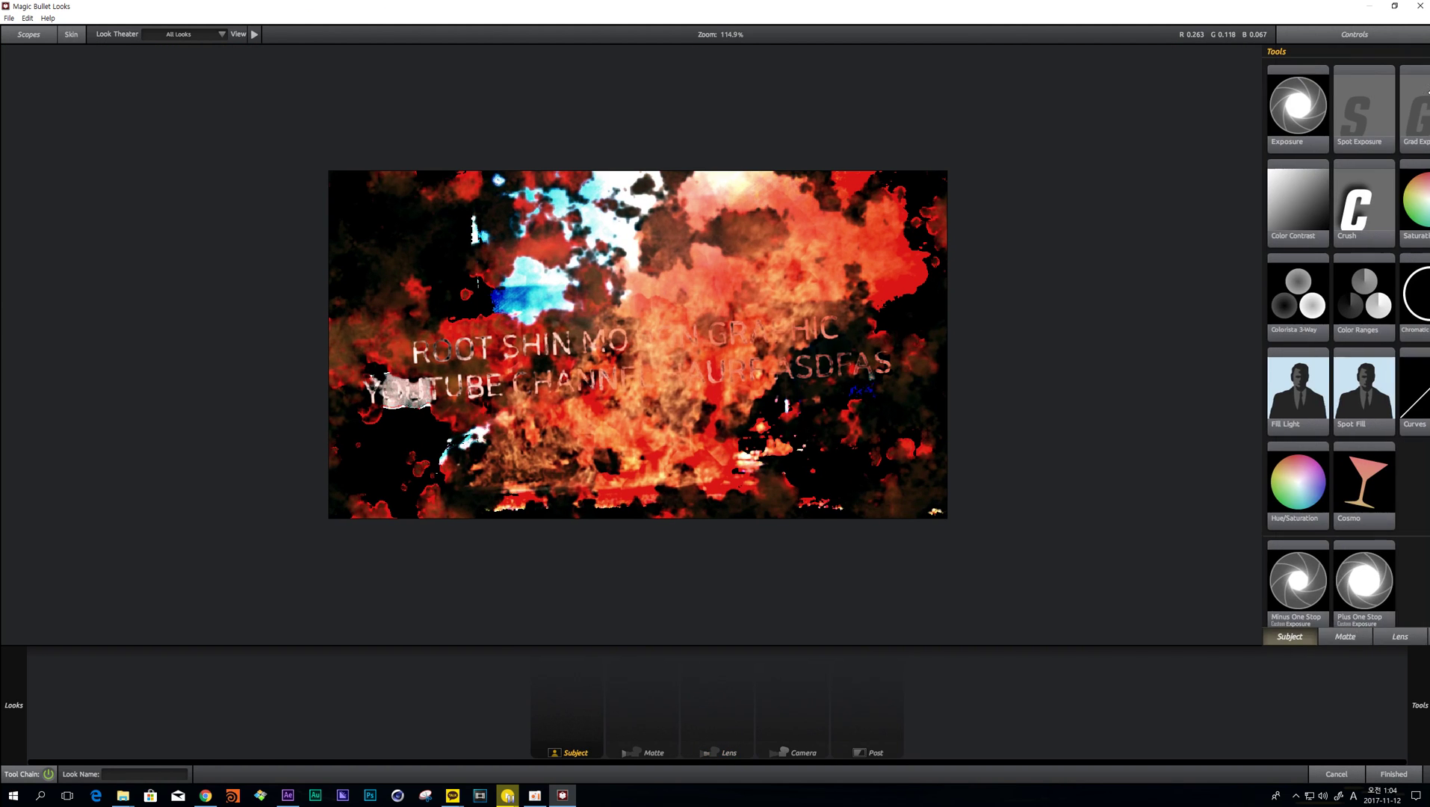
double_click(1323, 308)
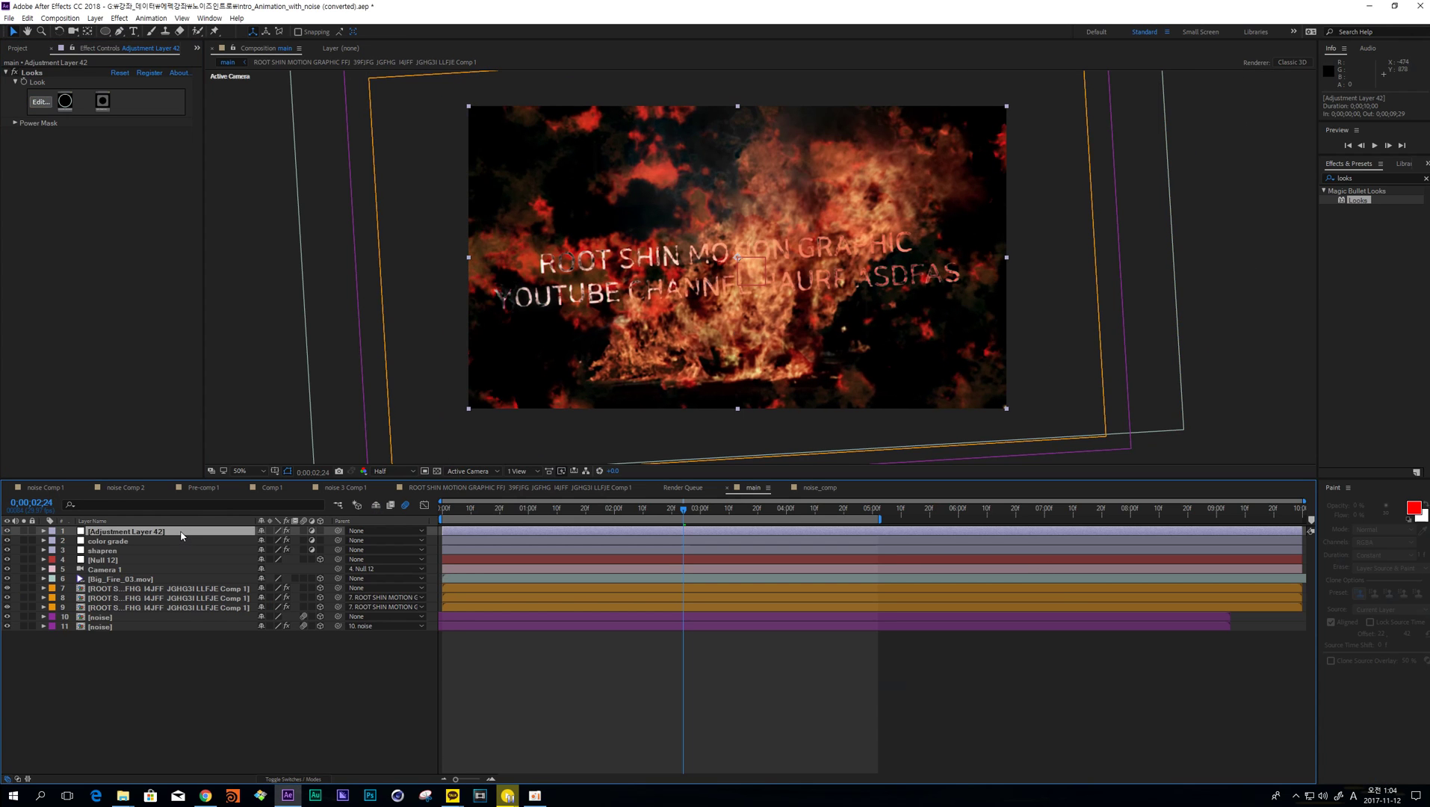
key("Return")
type("lens")
key("Return")
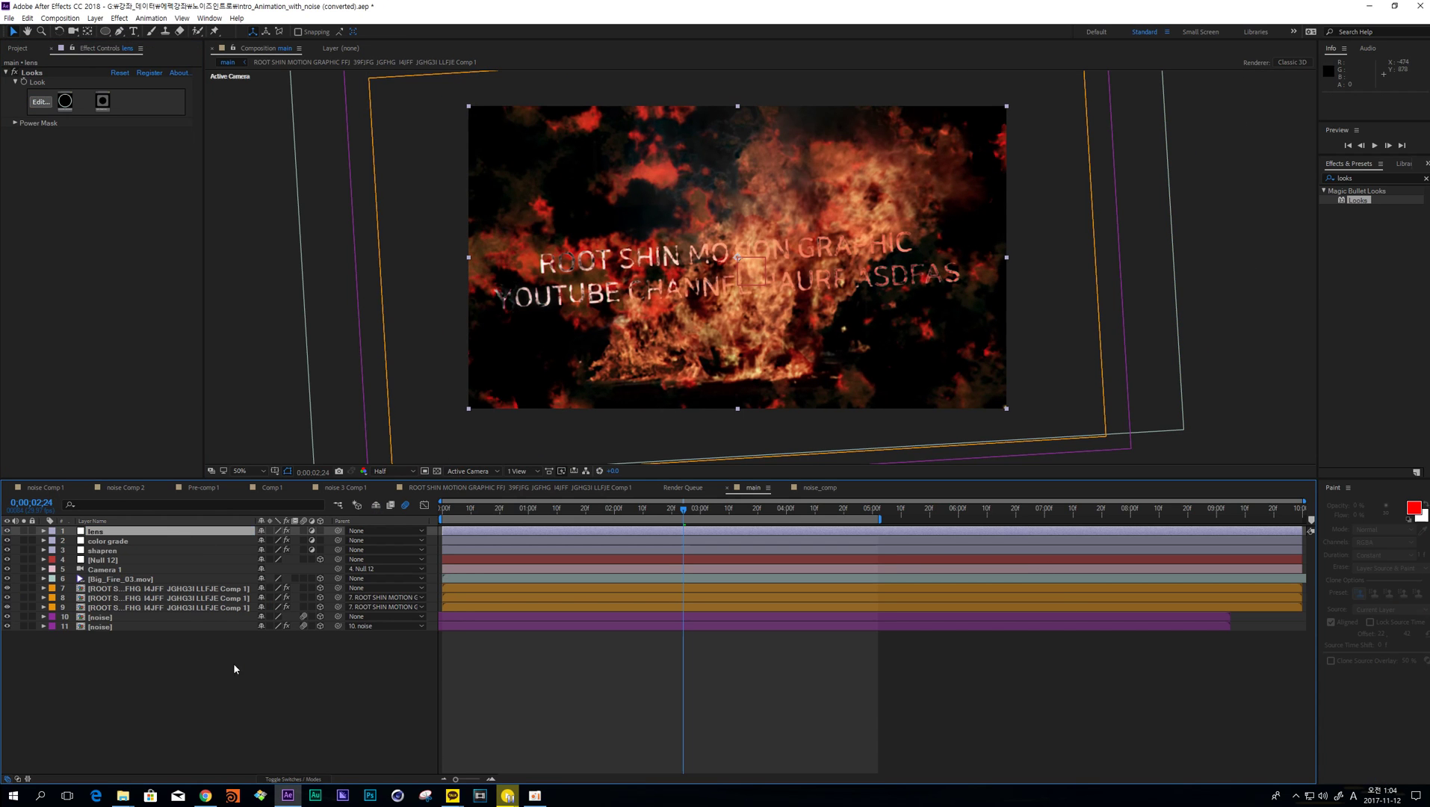
- Add another adjustment layer on top and apply the Noise effect to it
key("ctrl+alt+y")
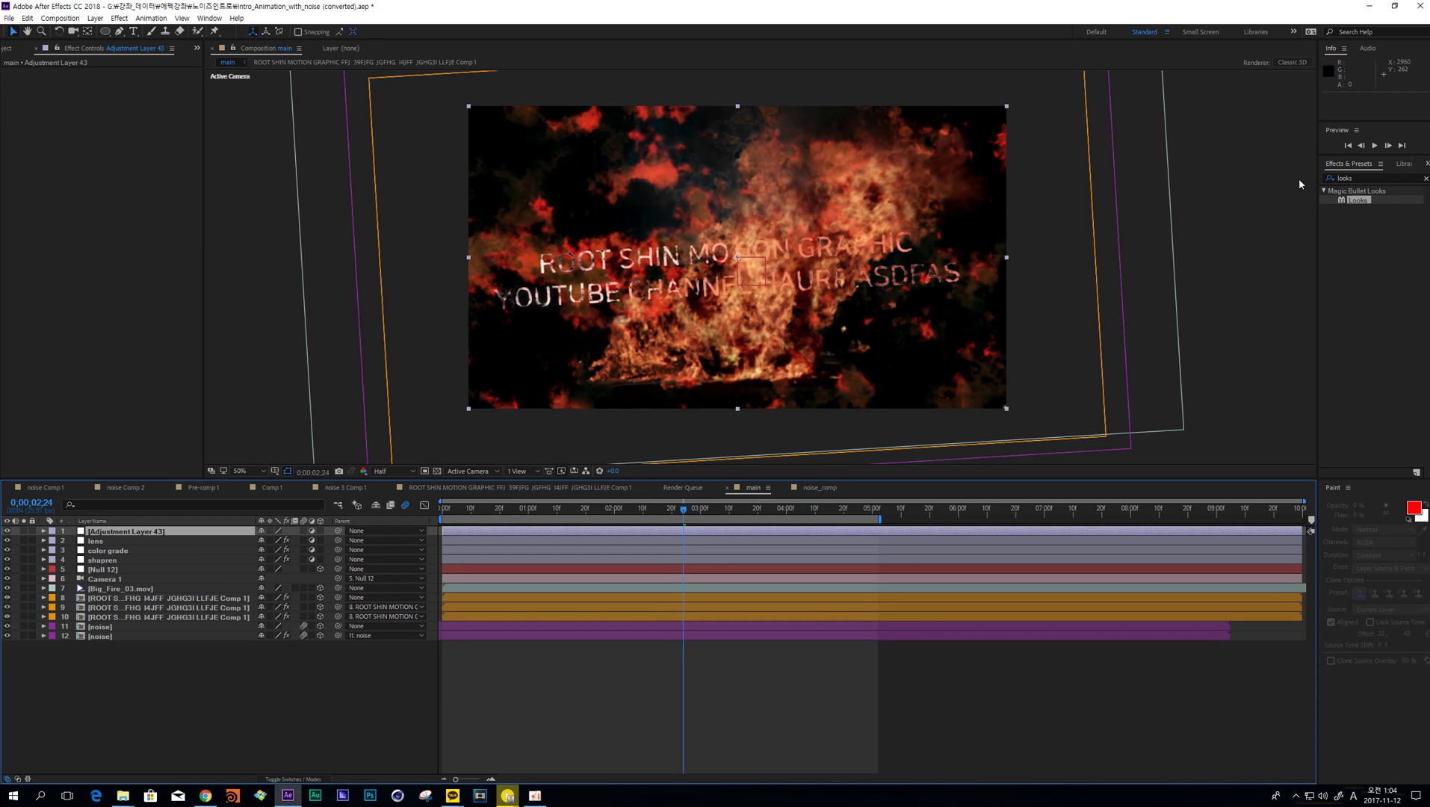
left_click(1349, 178)
type("noise")
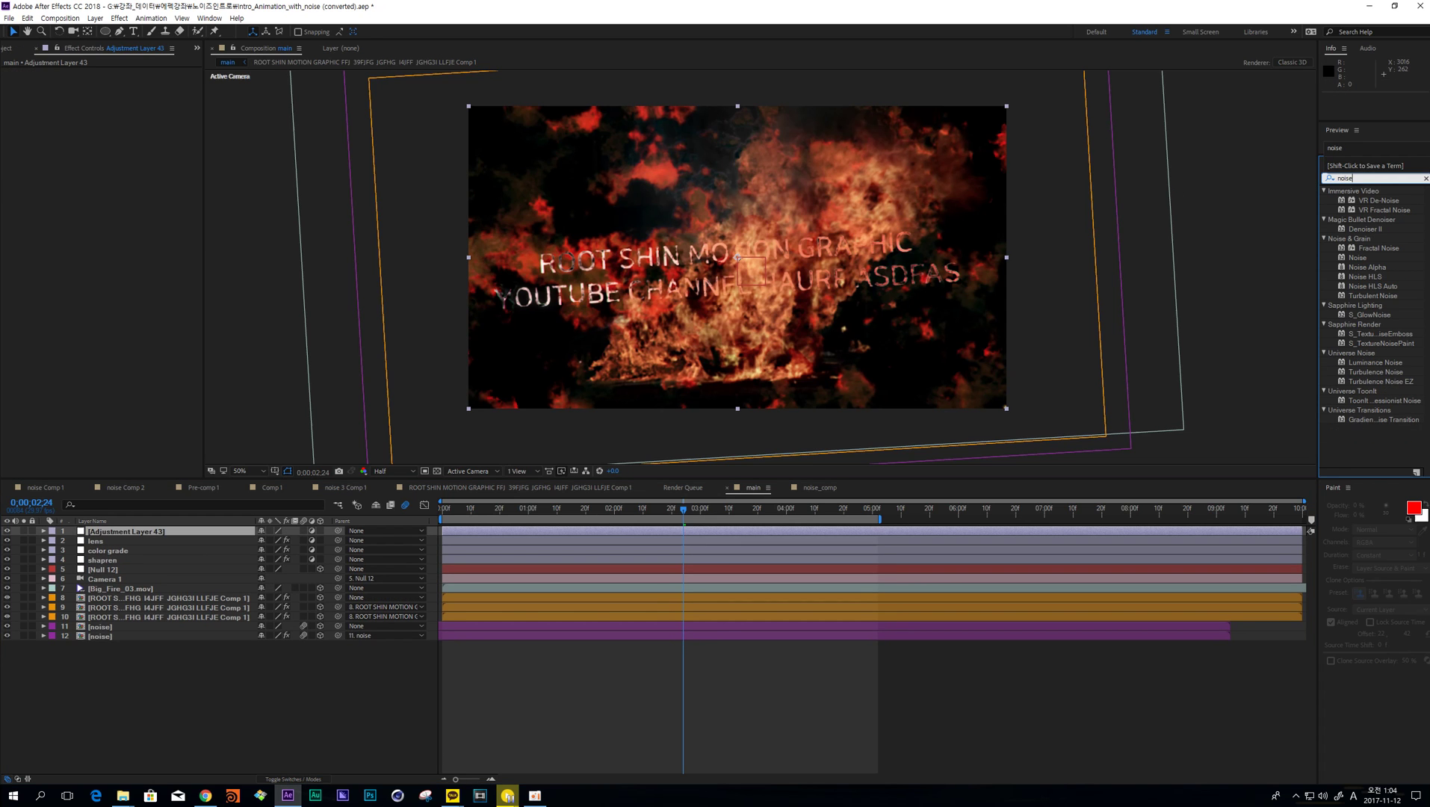
double_click(1367, 259)
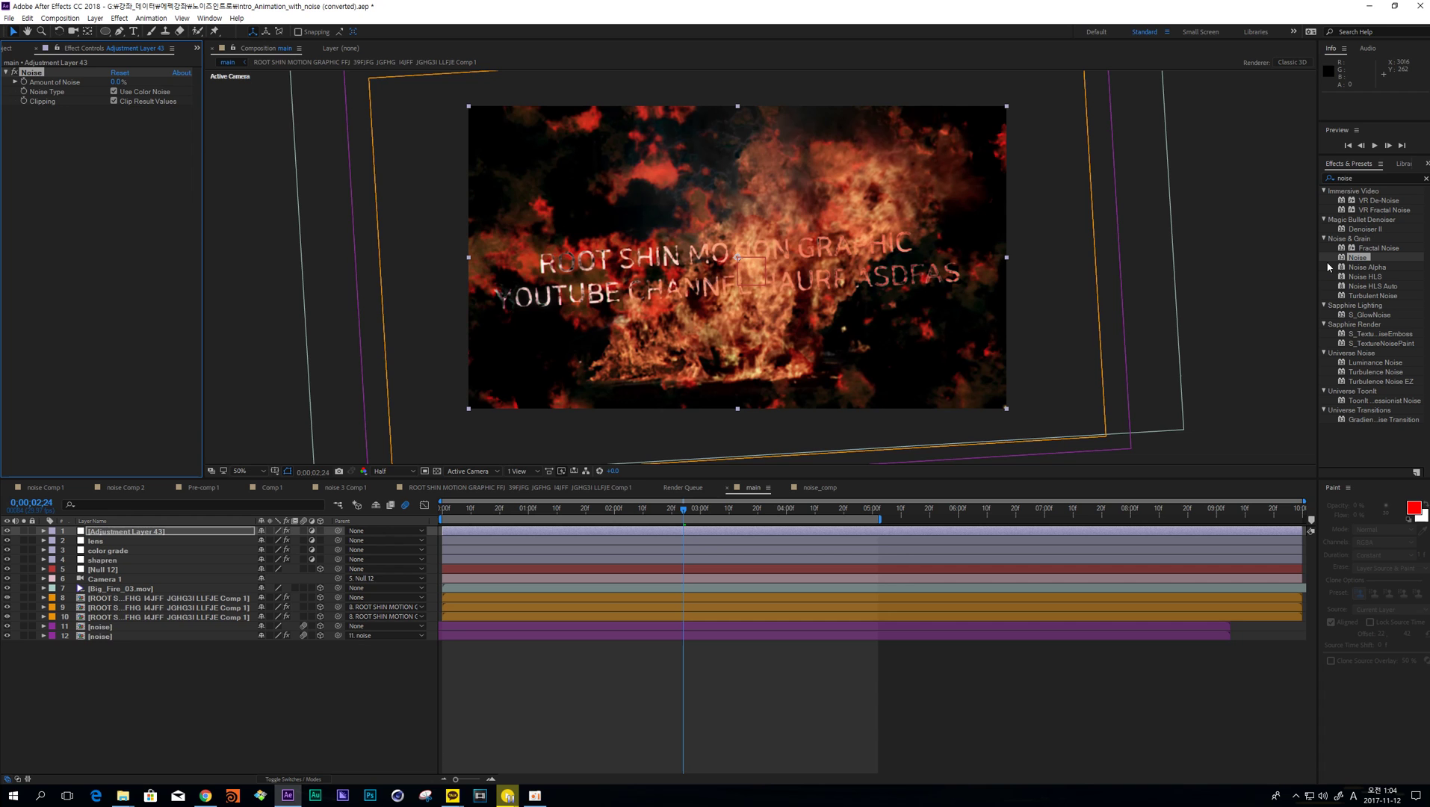
- Set the Amount of Noise to 5% on the new adjustment layer while viewing the title text close up
scroll(705, 217, "up", 4)
left_click_drag(655, 222, 920, 364)
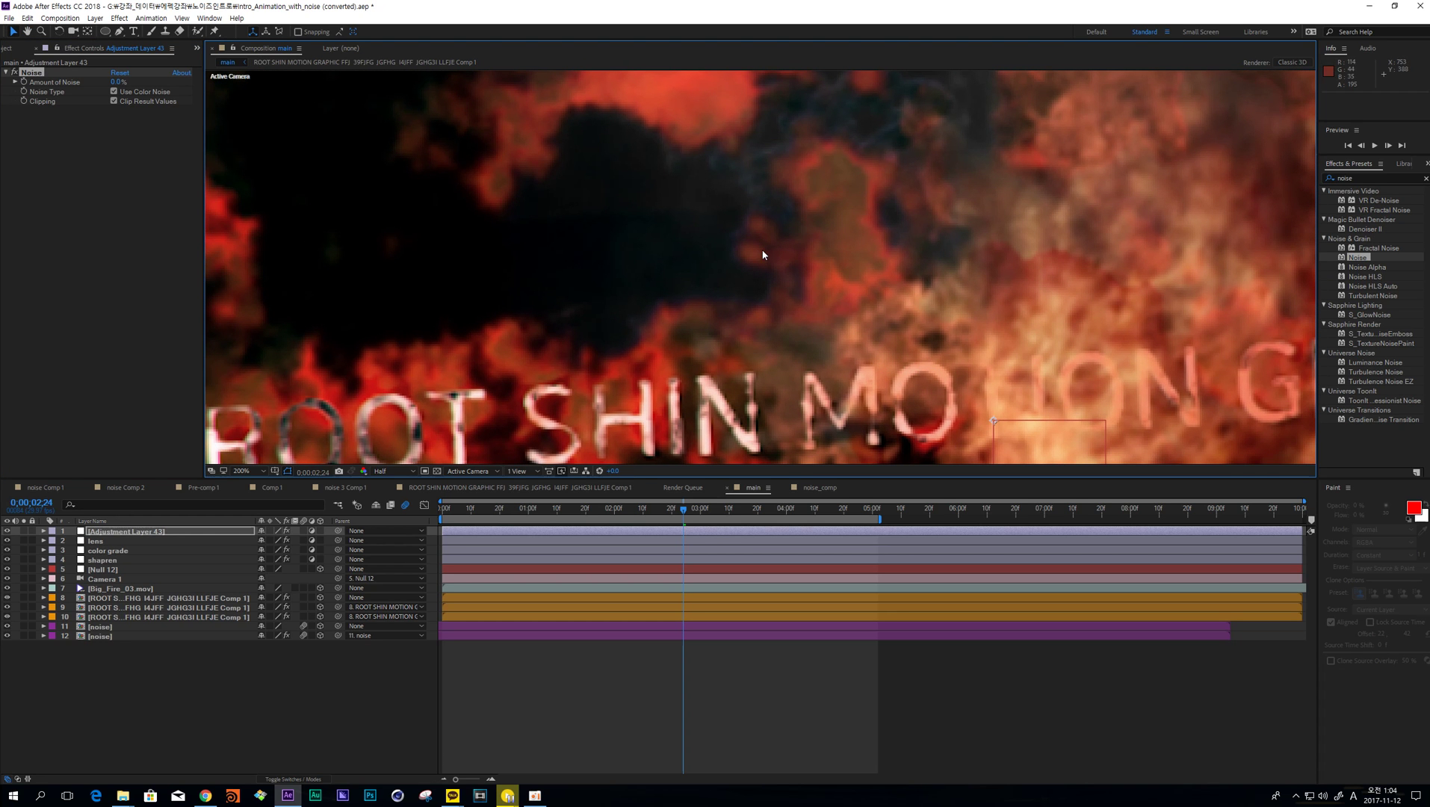
left_click_drag(798, 292, 785, 261)
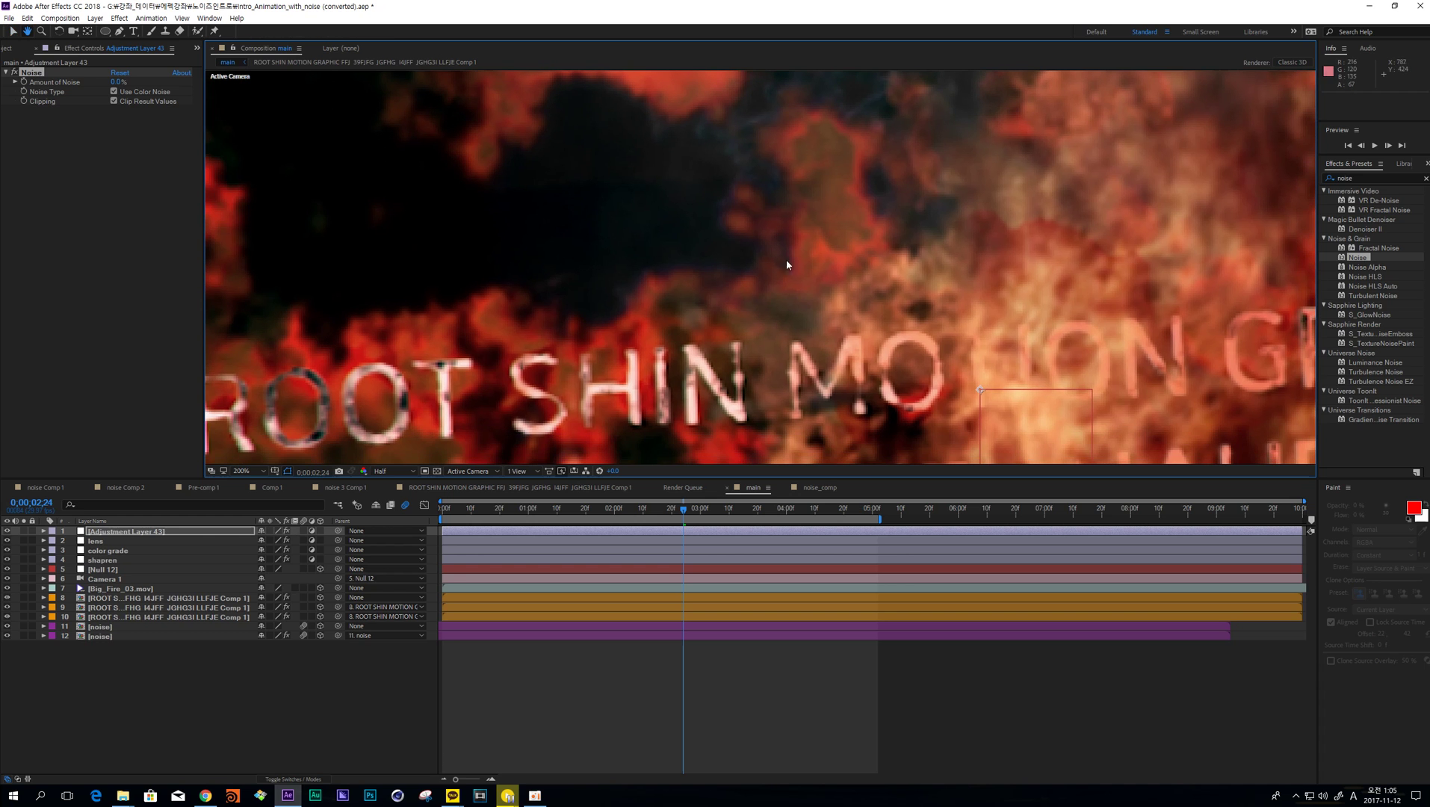
left_click_drag(113, 83, 149, 84)
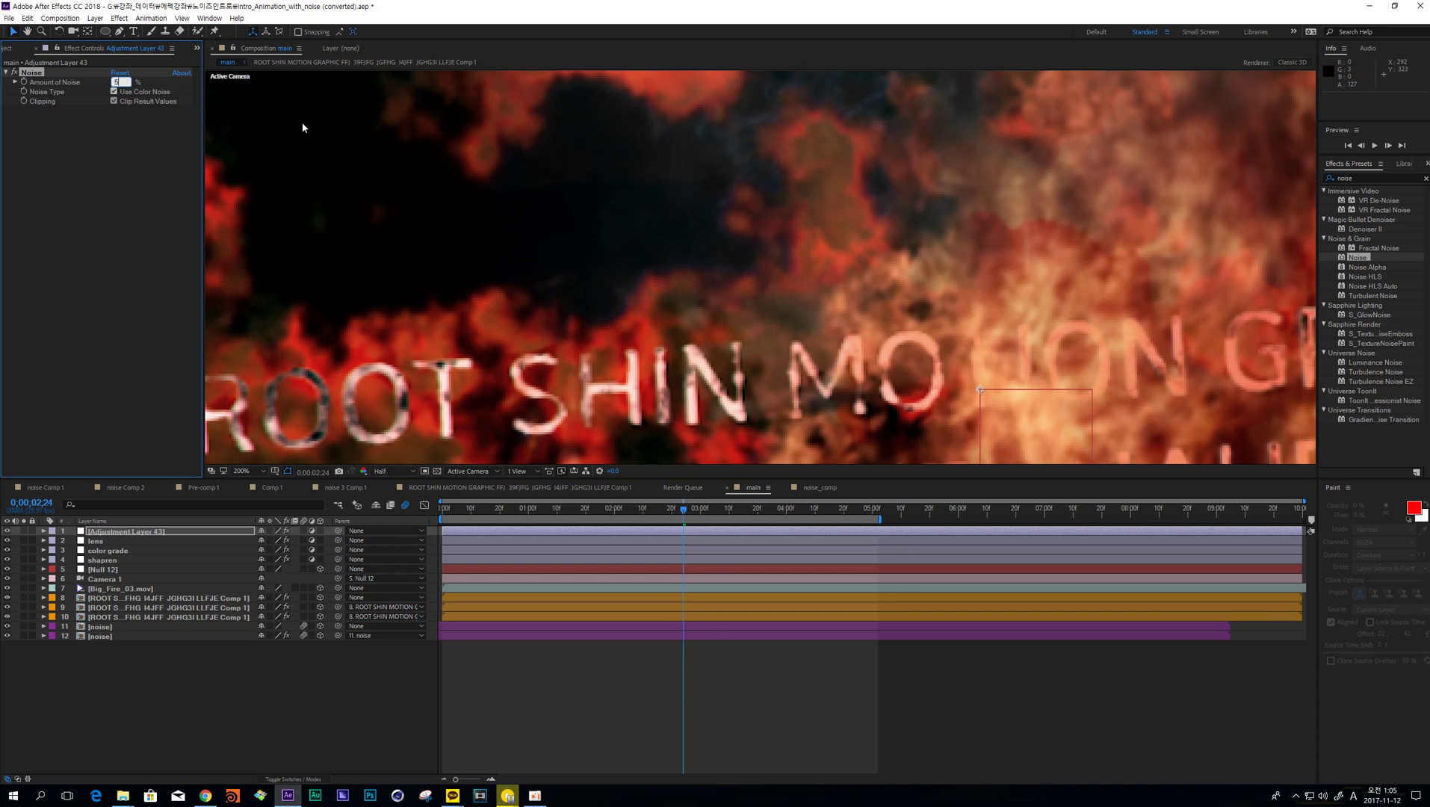
- Set the preview resolution to Full and compare the image with the Noise effect off and on
scroll(738, 289, "up", 2)
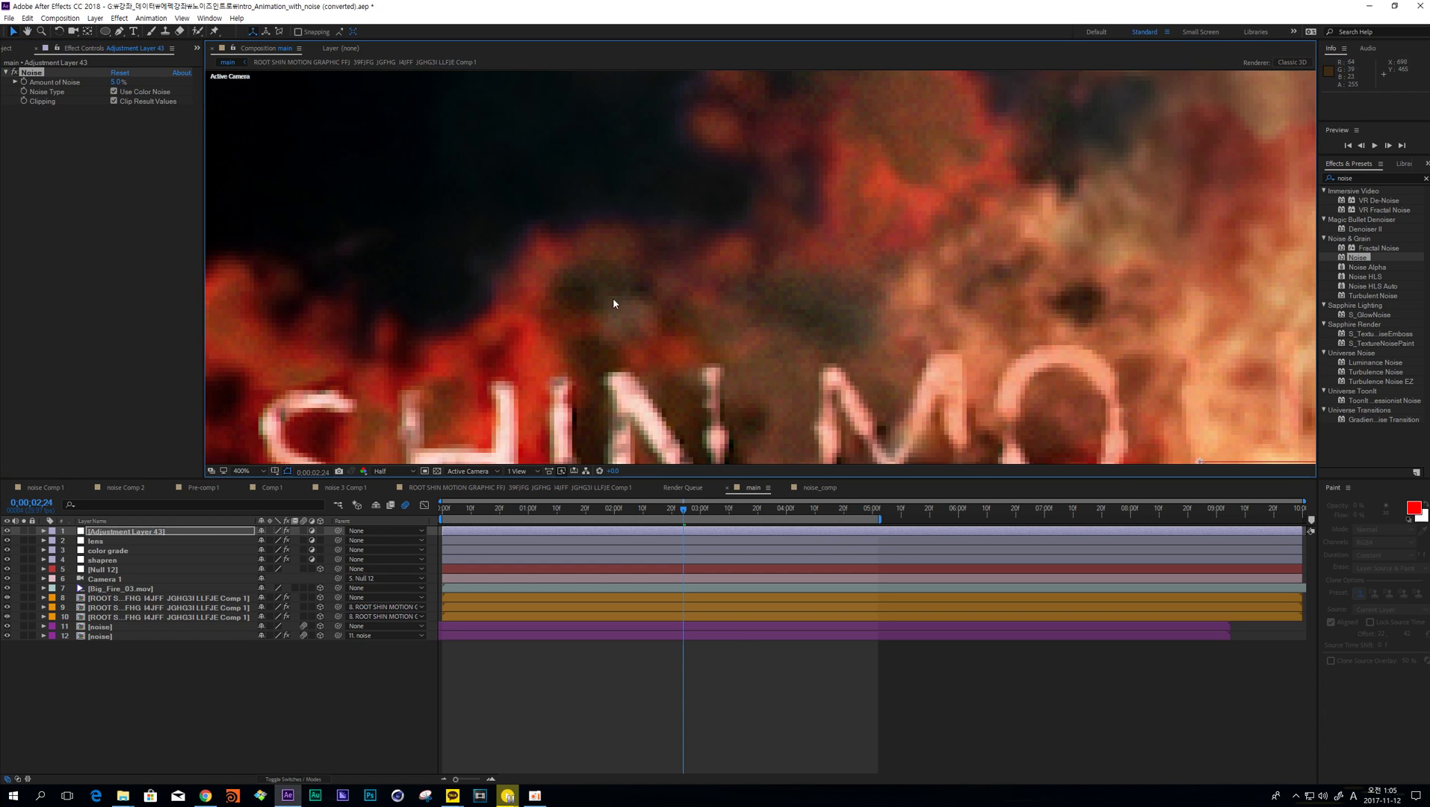
left_click(388, 471)
left_click(385, 484)
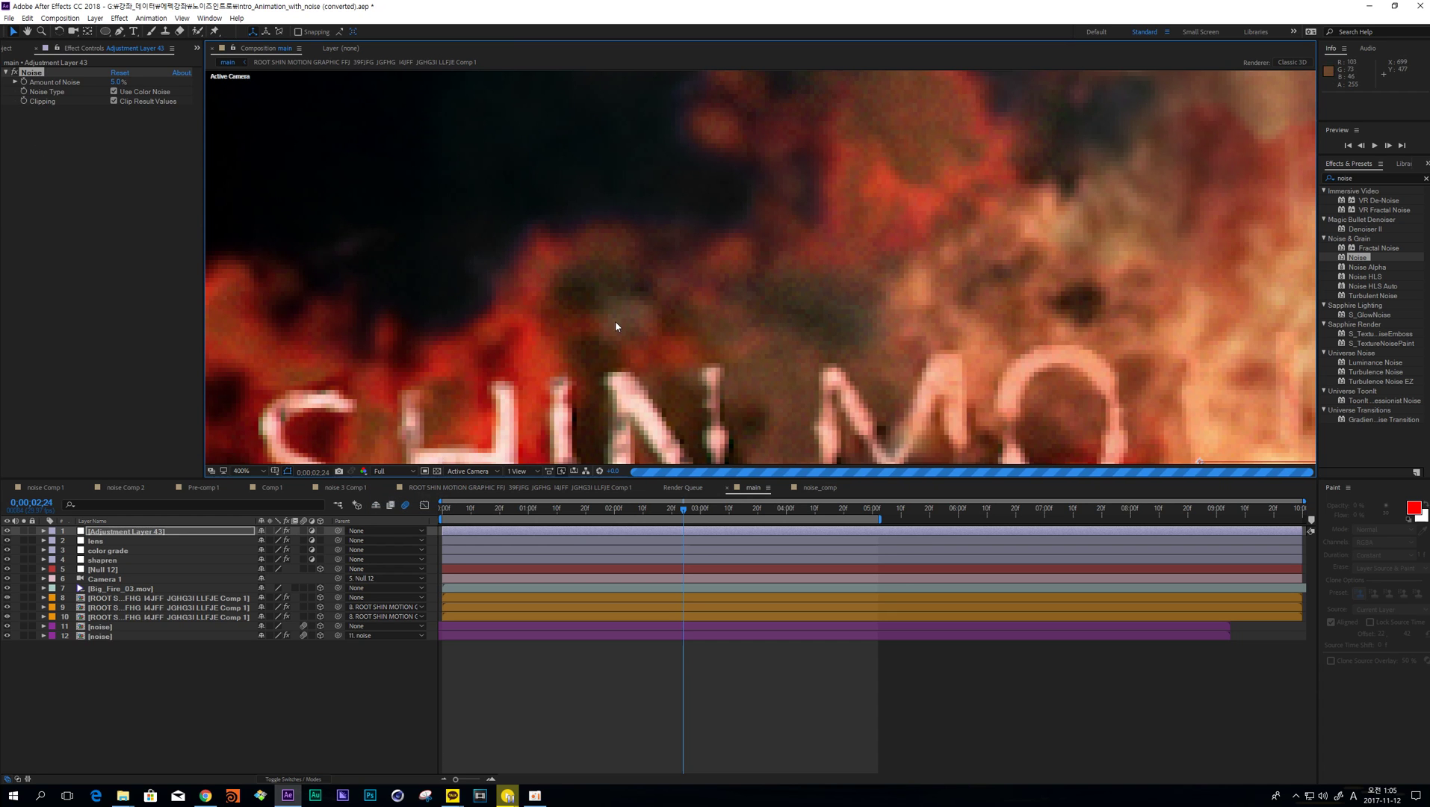
left_click(14, 73)
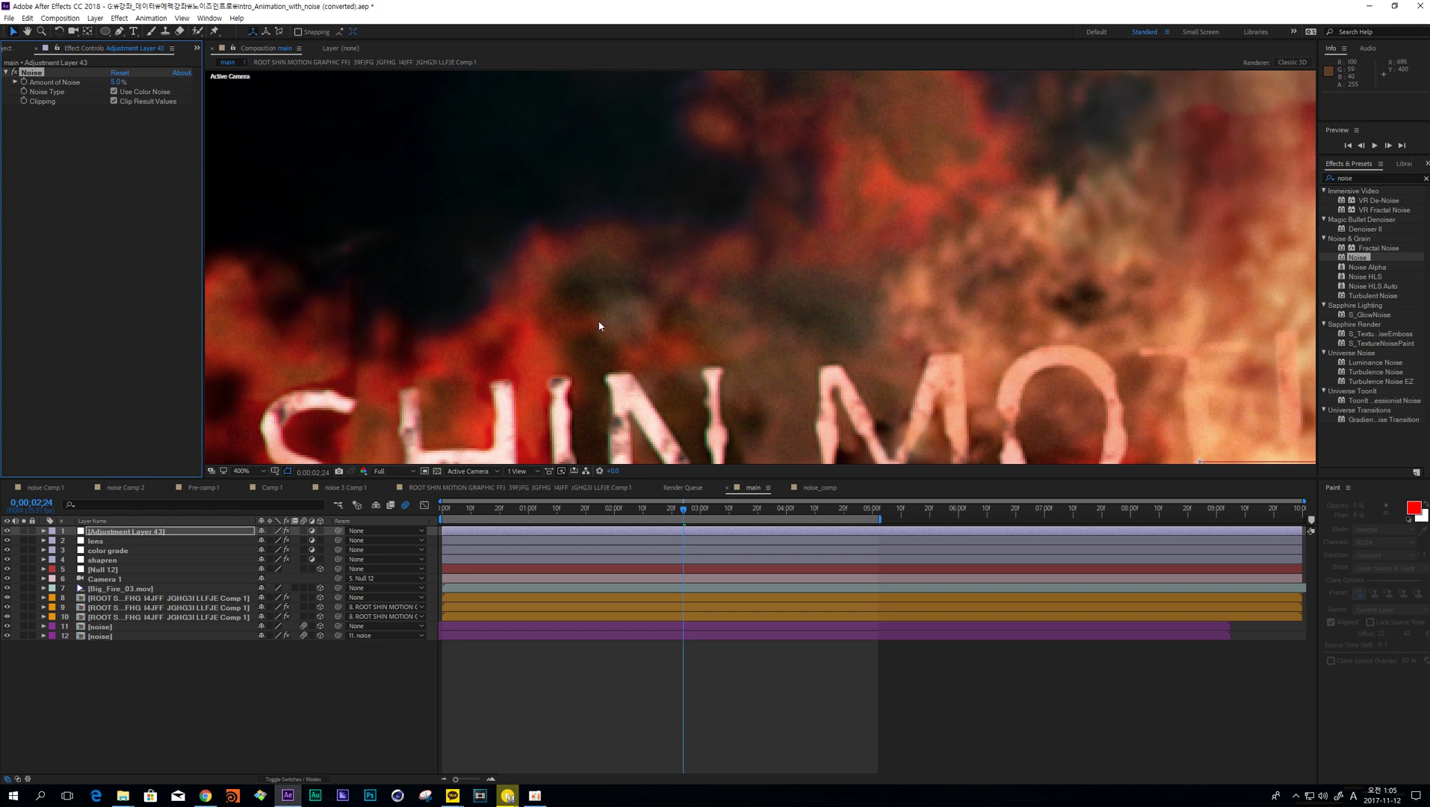
scroll(639, 347, "down", 2)
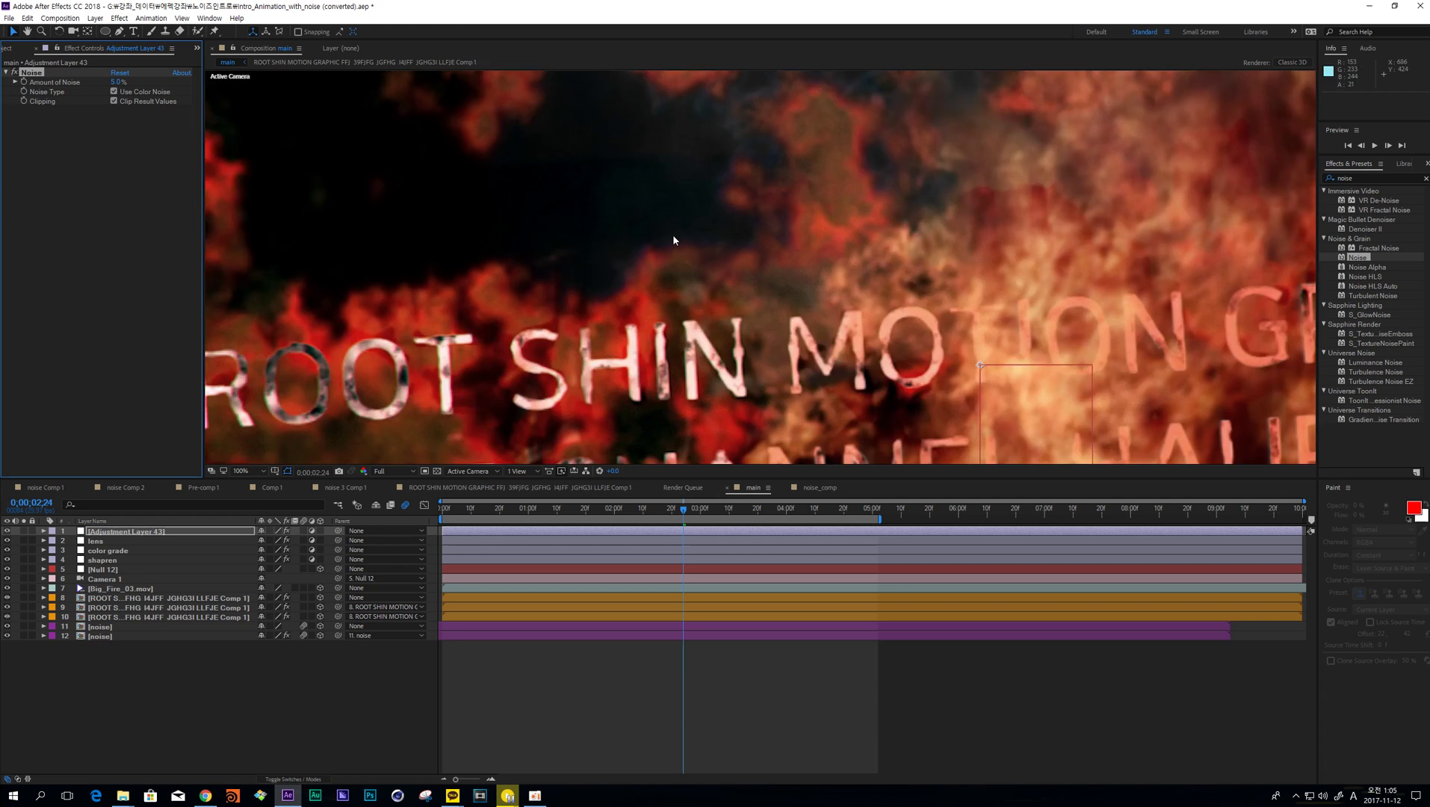
scroll(673, 234, "down", 2)
left_click(16, 73)
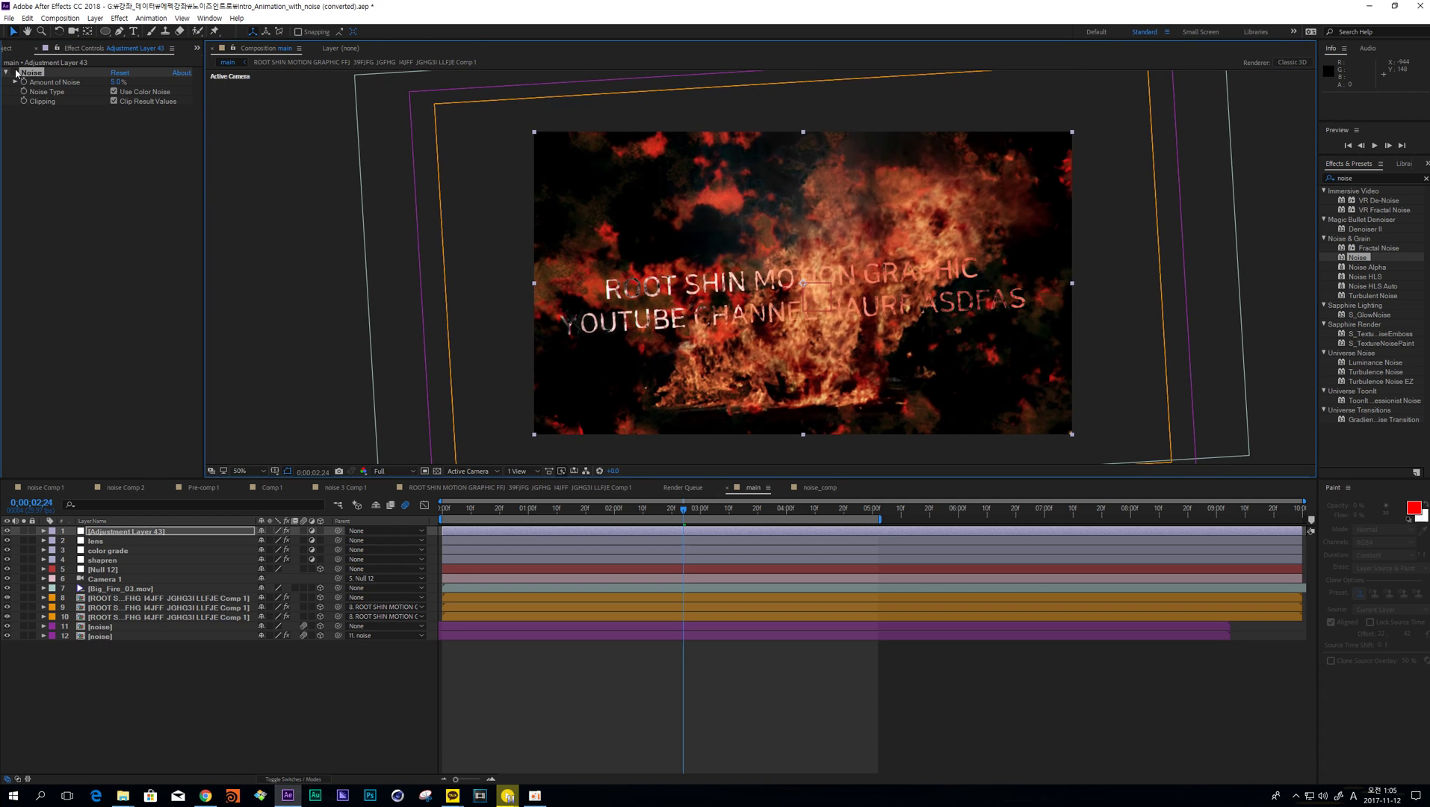
- Create a black comp-sized solid named vignette above the other layers
left_click(261, 680)
key("ctrl+y")
type("vig")
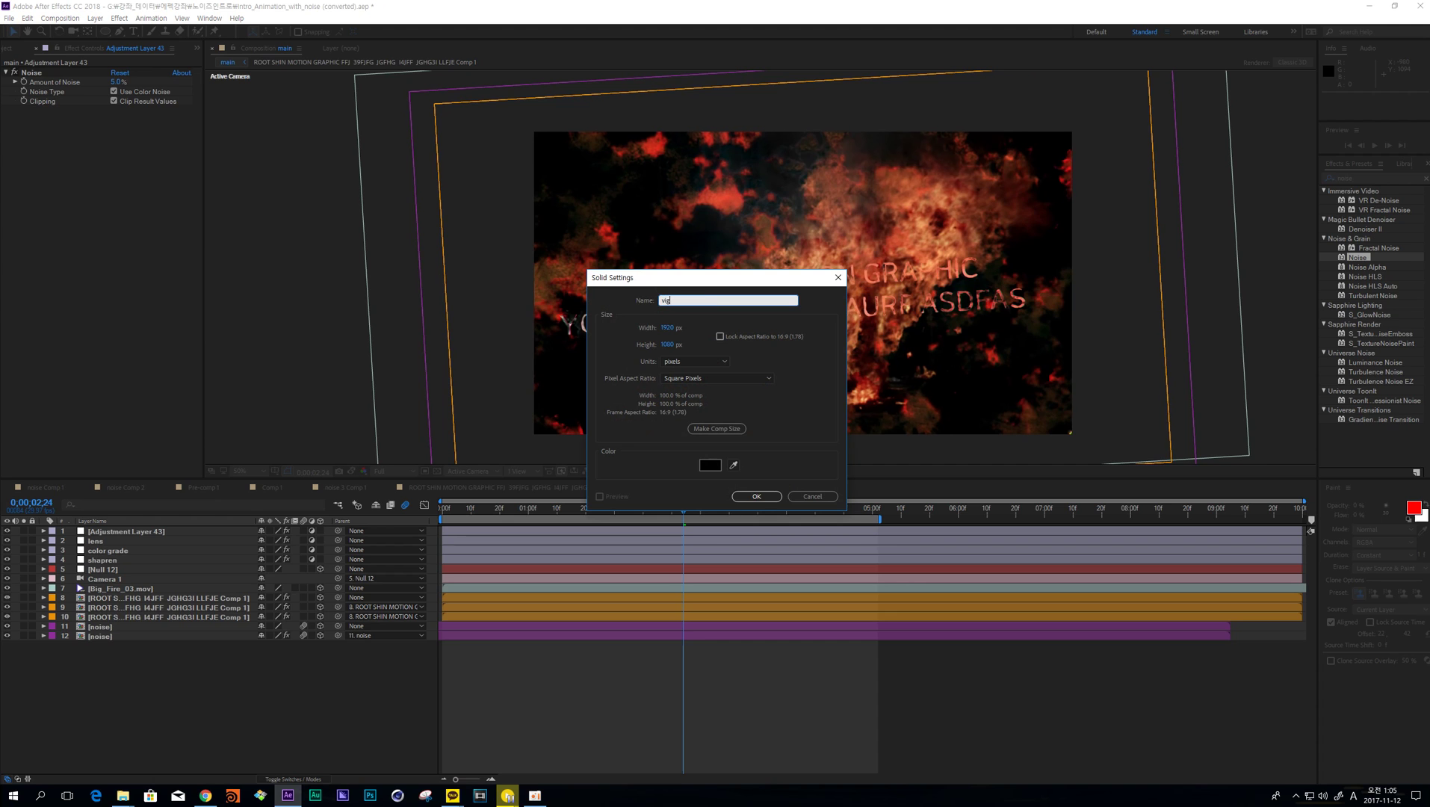
type("nette")
key("Return")
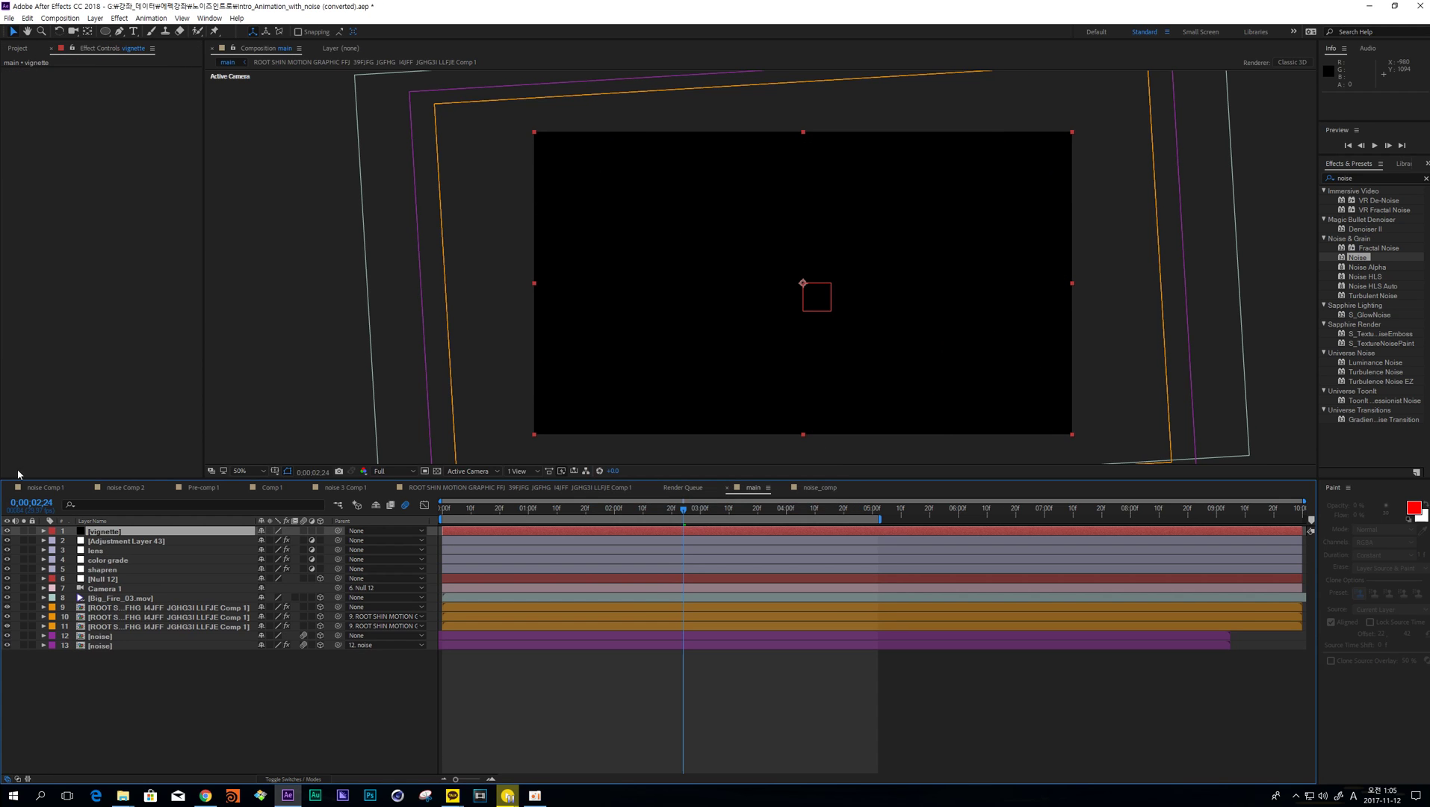
- Rename the adjustment layer holding the Noise effect as noise
left_click(117, 542)
key("Return")
type("noise")
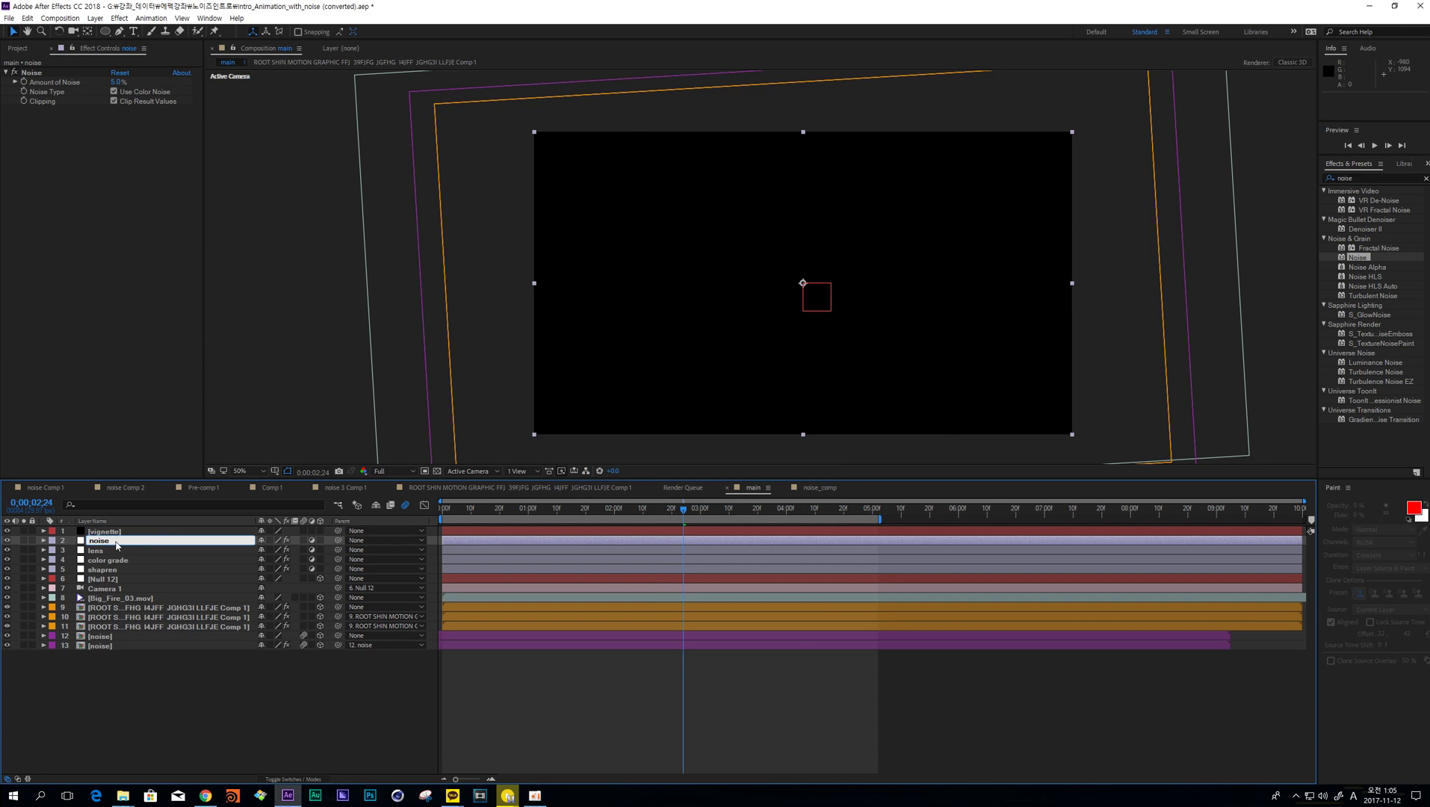
key("Return")
- Add a full-frame elliptical mask to the vignette solid and set its mode to Subtract
left_click(117, 534)
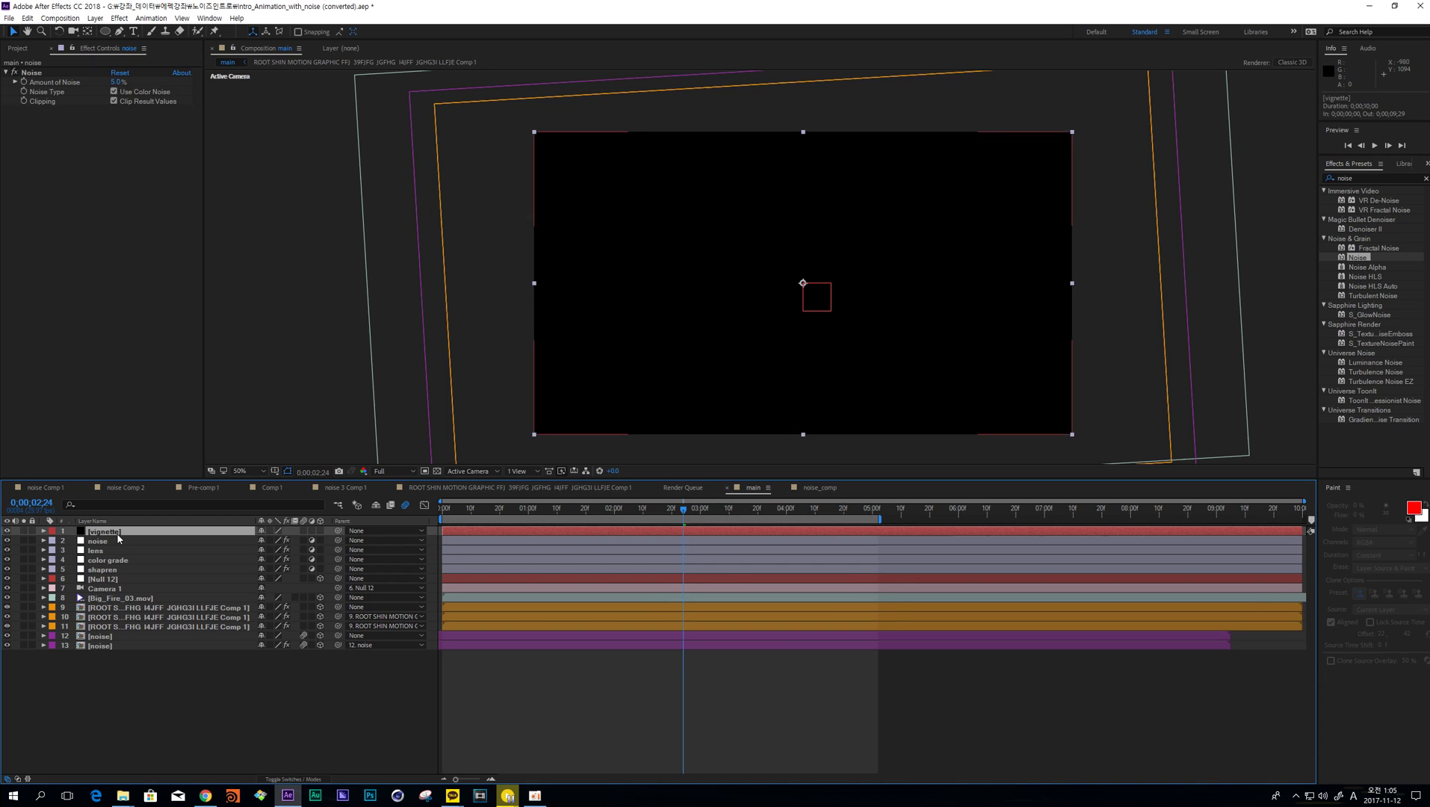
double_click(106, 32)
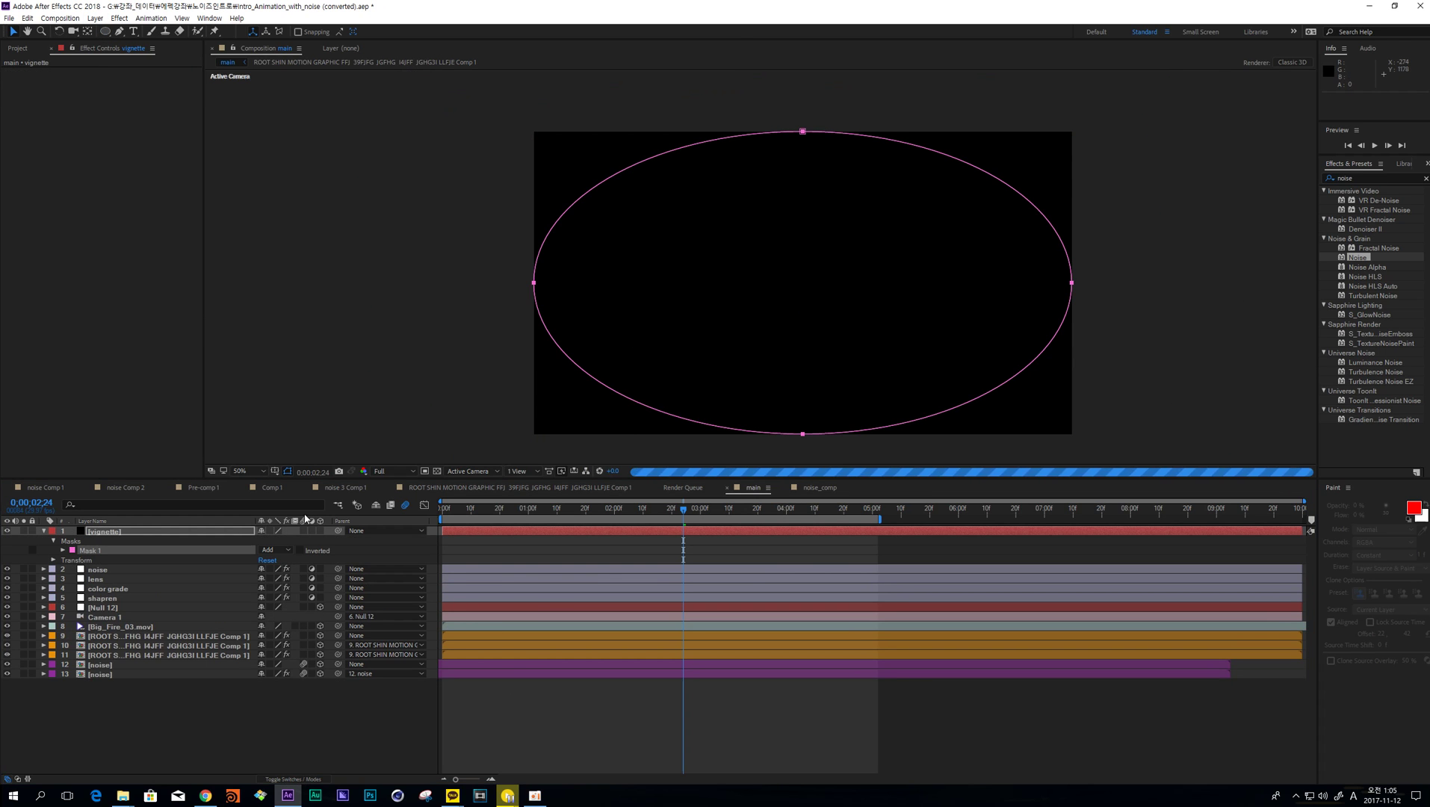
left_click(276, 550)
left_click(288, 586)
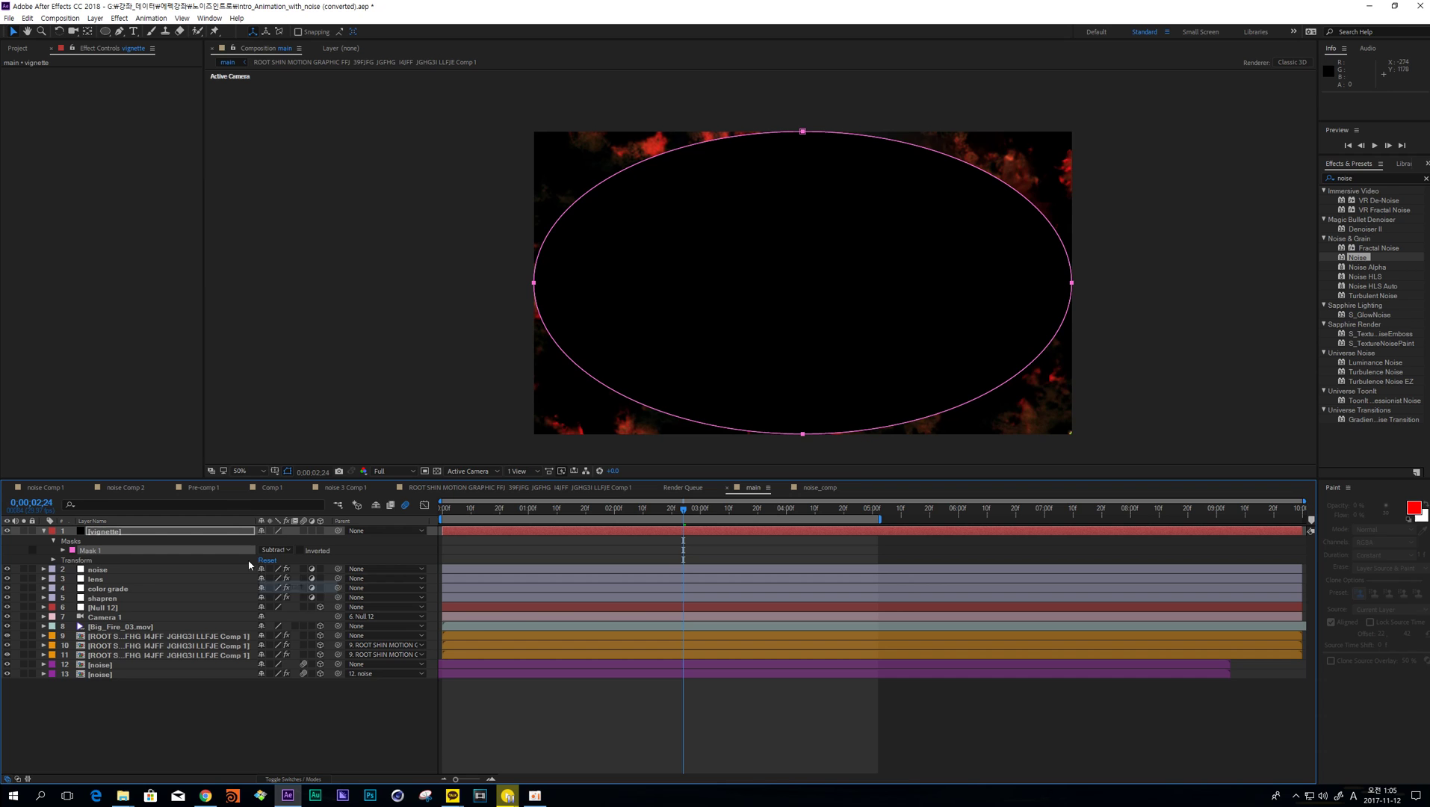
- Lengthen the curve handles at all four mask points so the ellipse bulges towards the frame corners
left_click(804, 131)
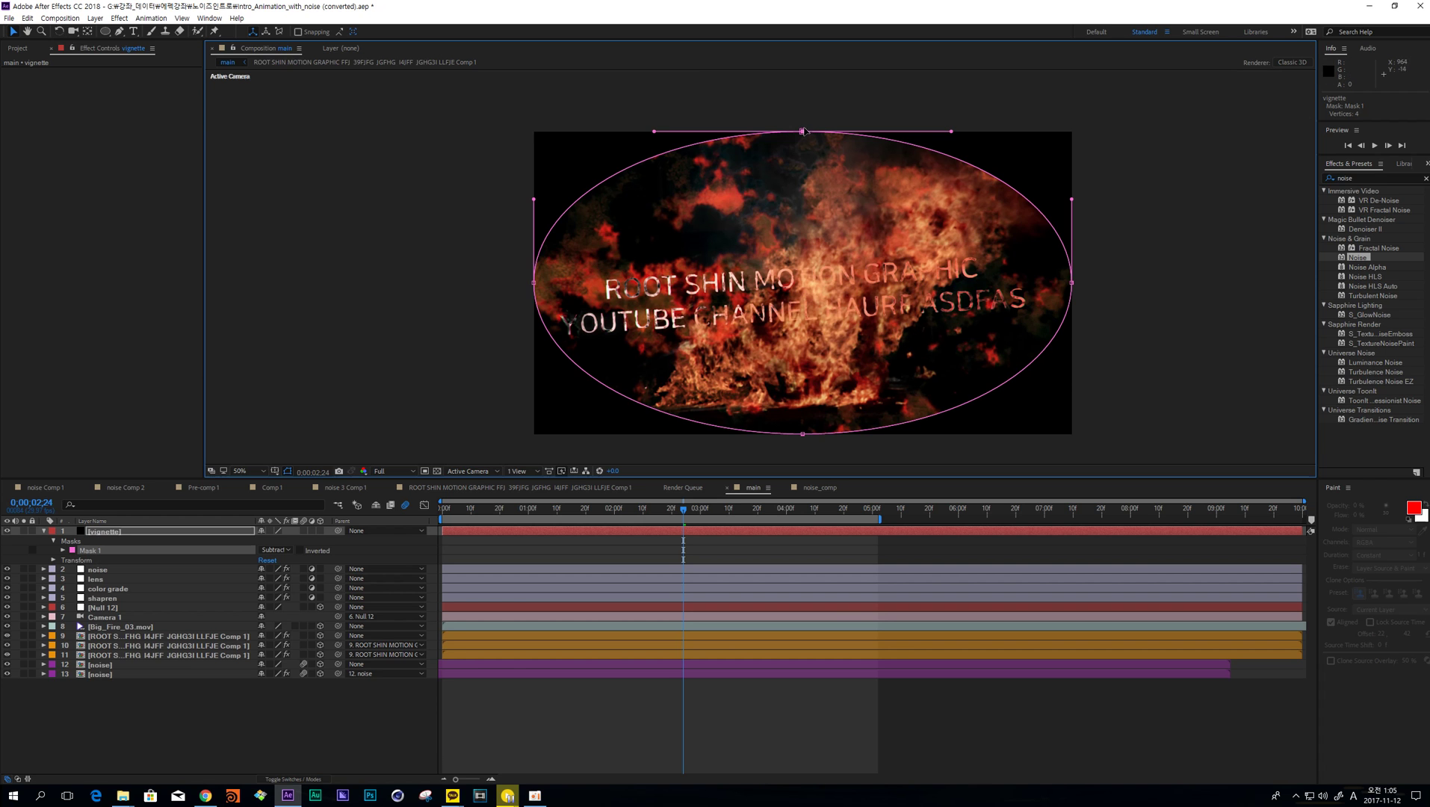
left_click_drag(960, 125, 1034, 140)
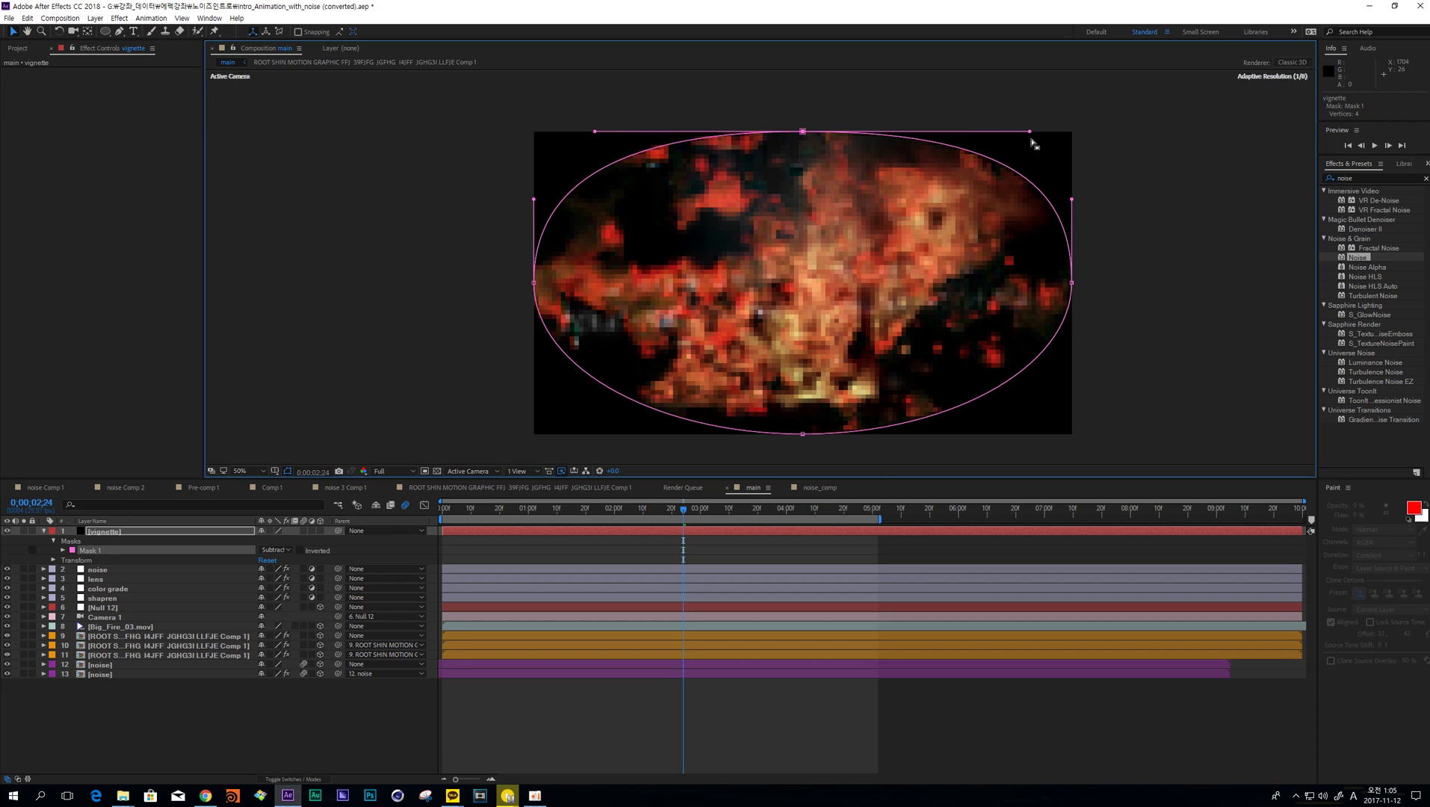
left_click(1071, 282)
left_click_drag(1073, 204, 1072, 168)
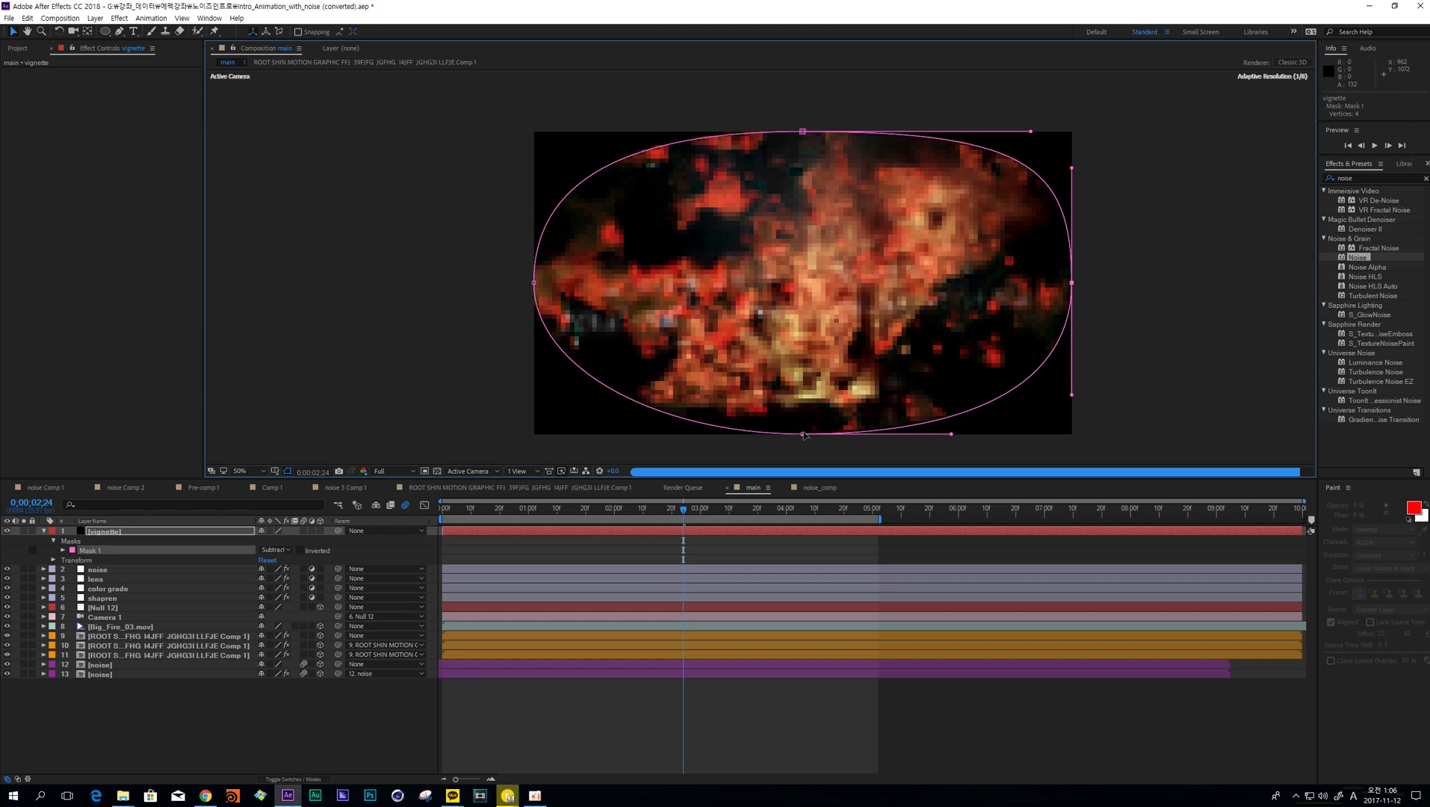
left_click(803, 433)
left_click_drag(951, 434, 1020, 437)
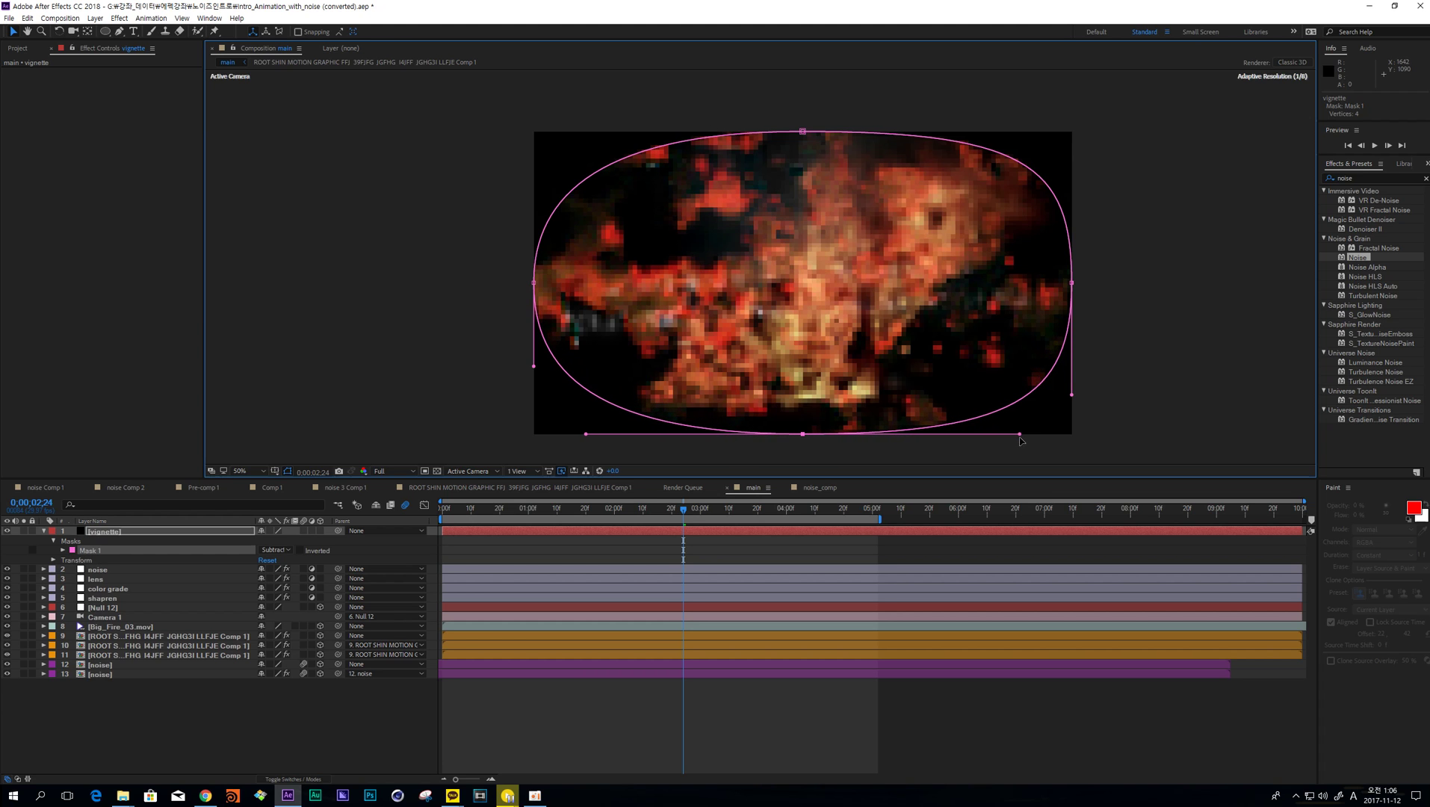
left_click(533, 283)
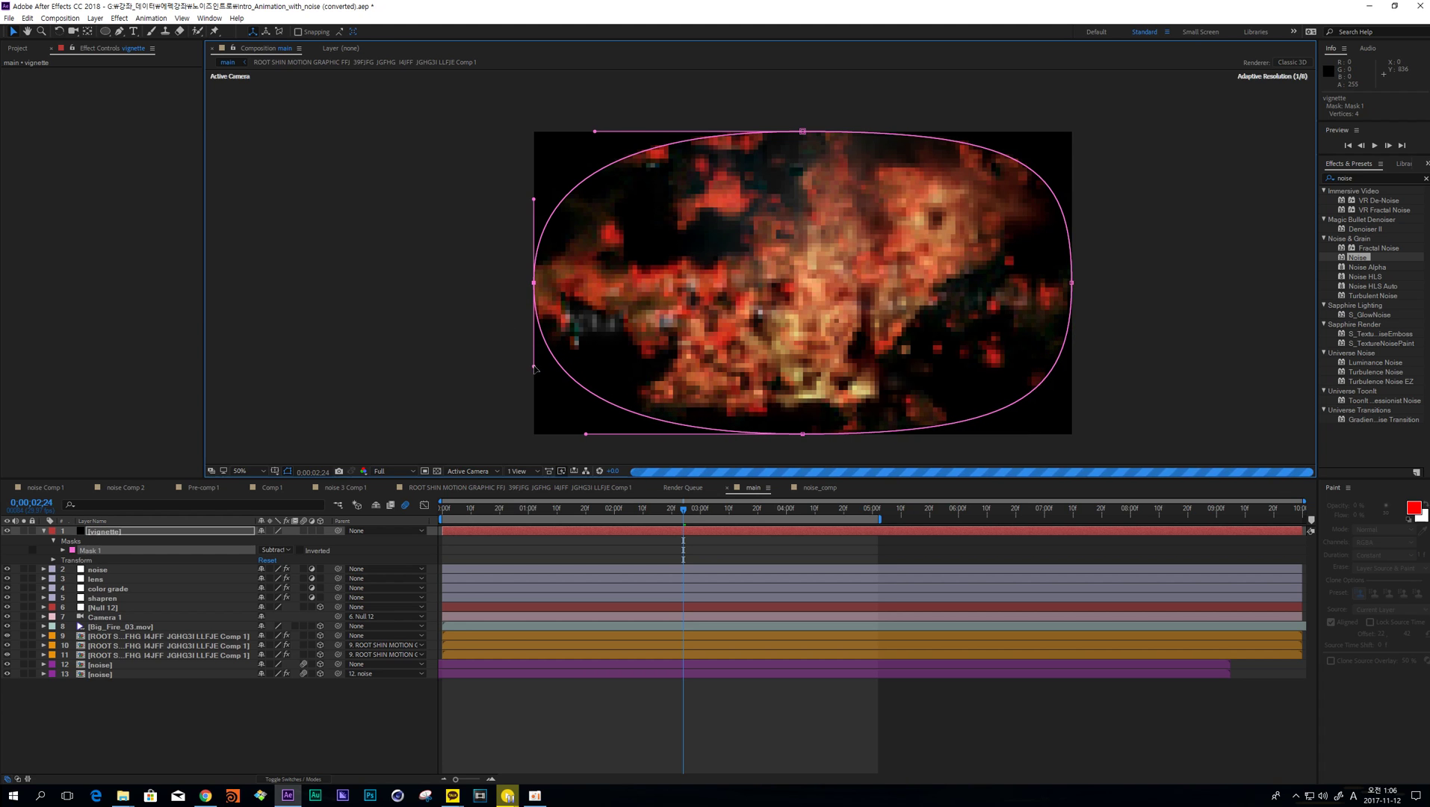
left_click_drag(535, 368, 536, 407)
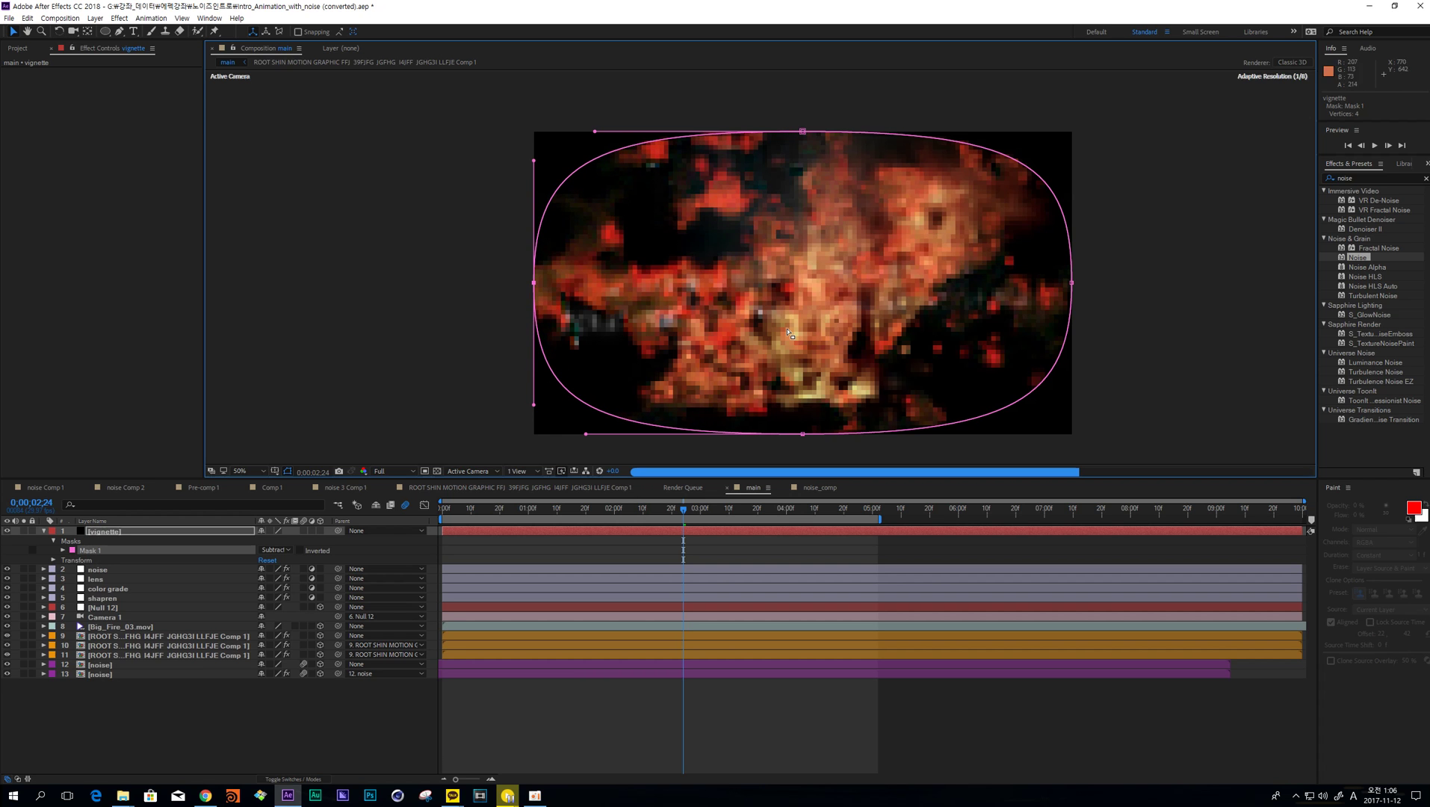
- Set the vignette mask's feather to 200 pixels
key("f")
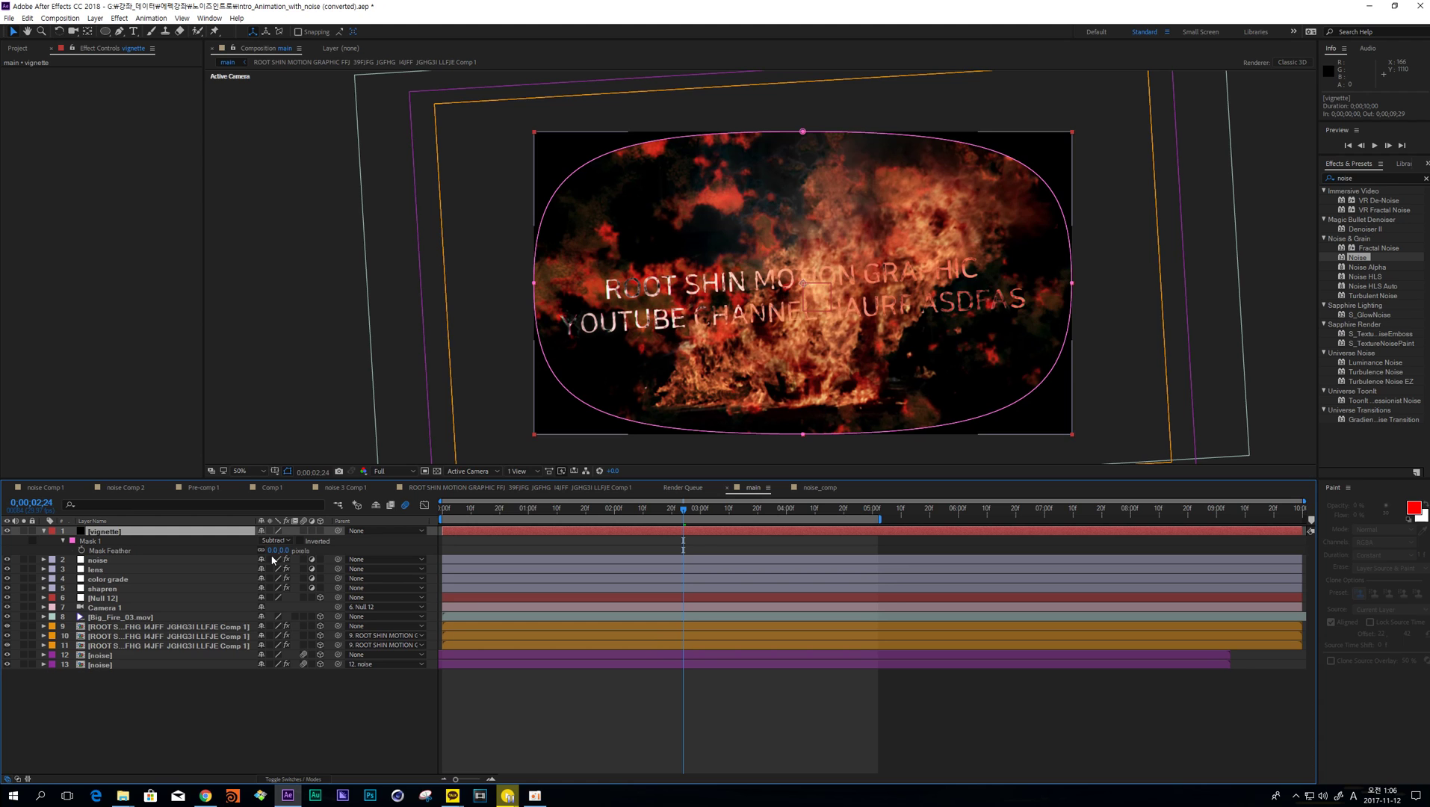
left_click(277, 550)
type("200")
key("Return")
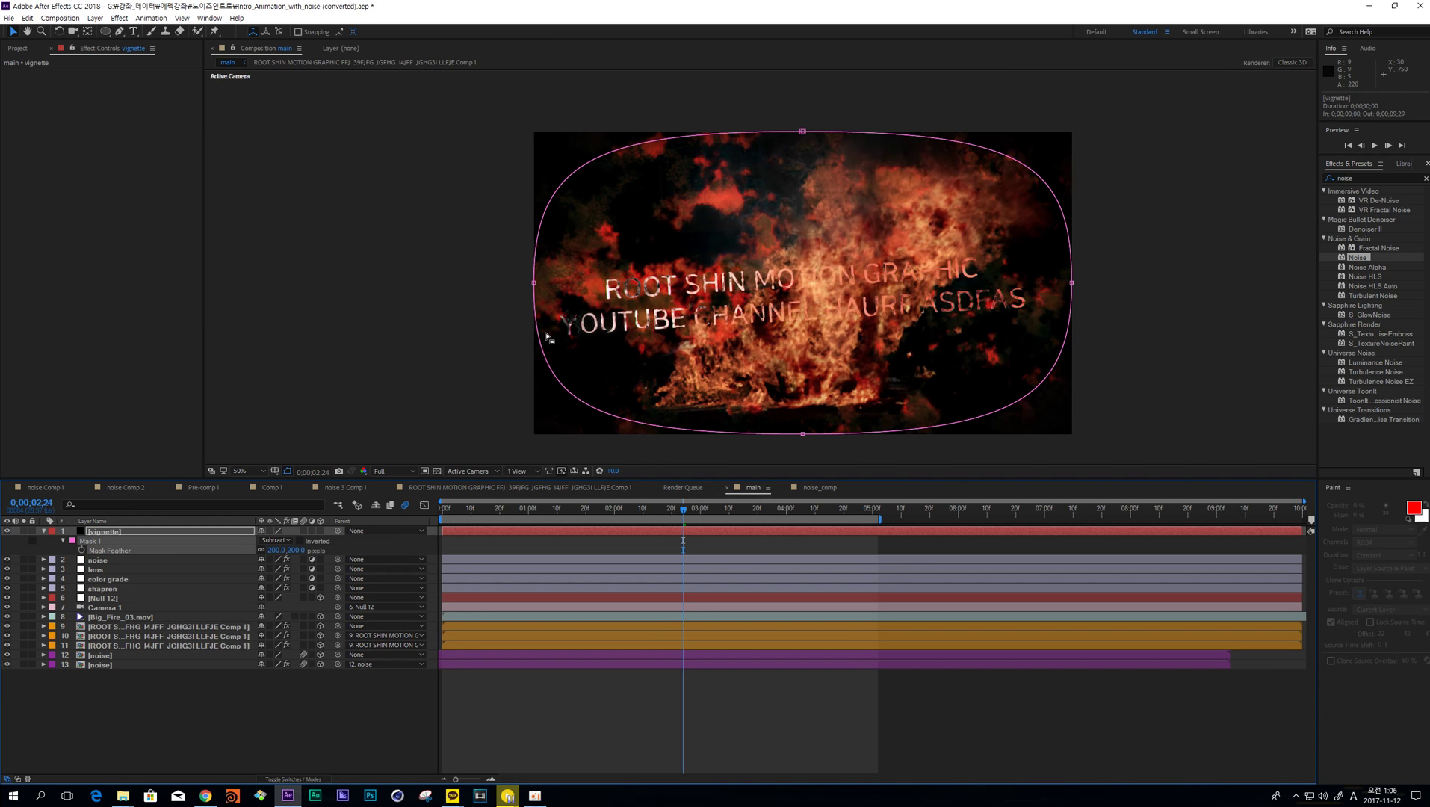
- Show all mask properties of the vignette layer and set Mask Expansion to 50 pixels
left_click(233, 535)
key("m")
key("m")
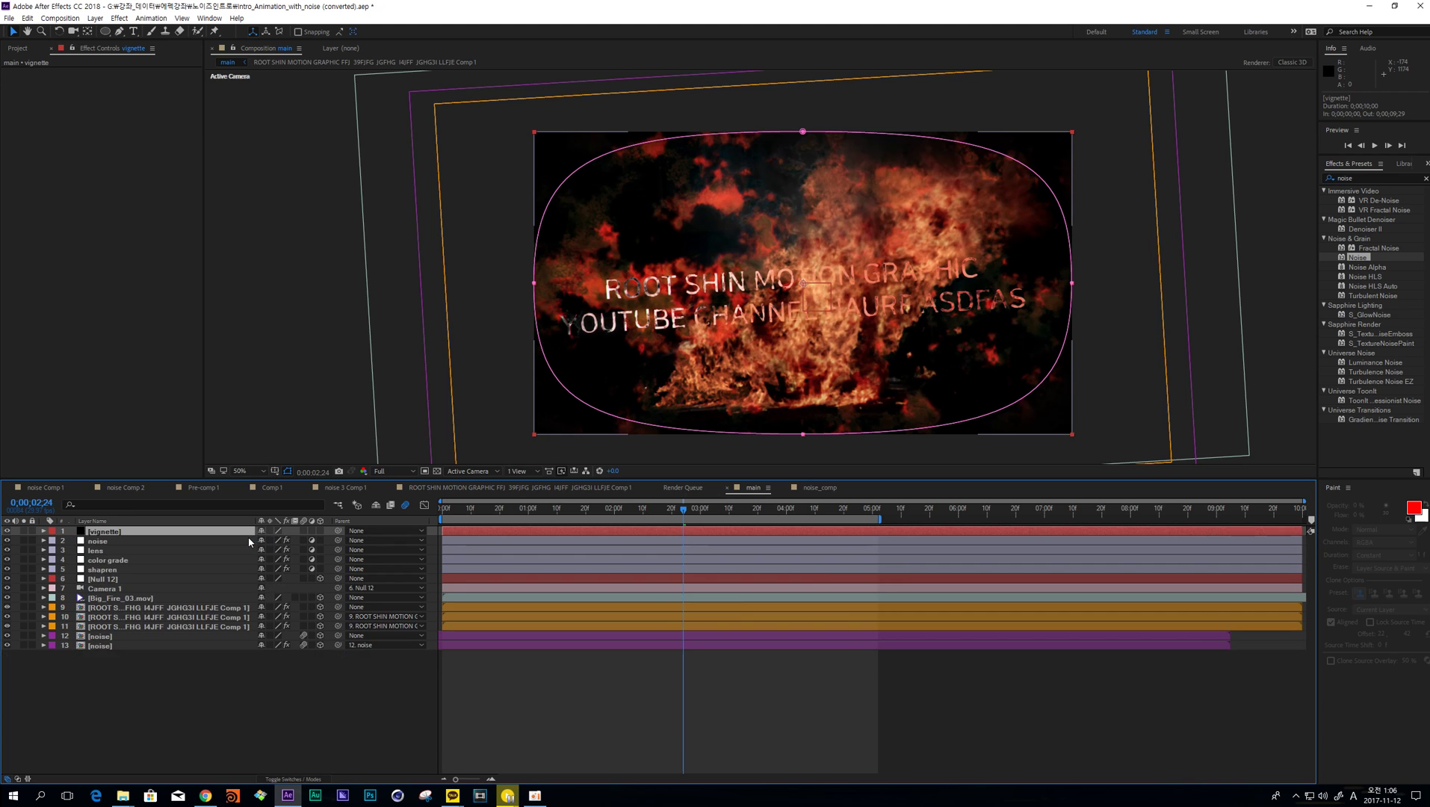
left_click(324, 574)
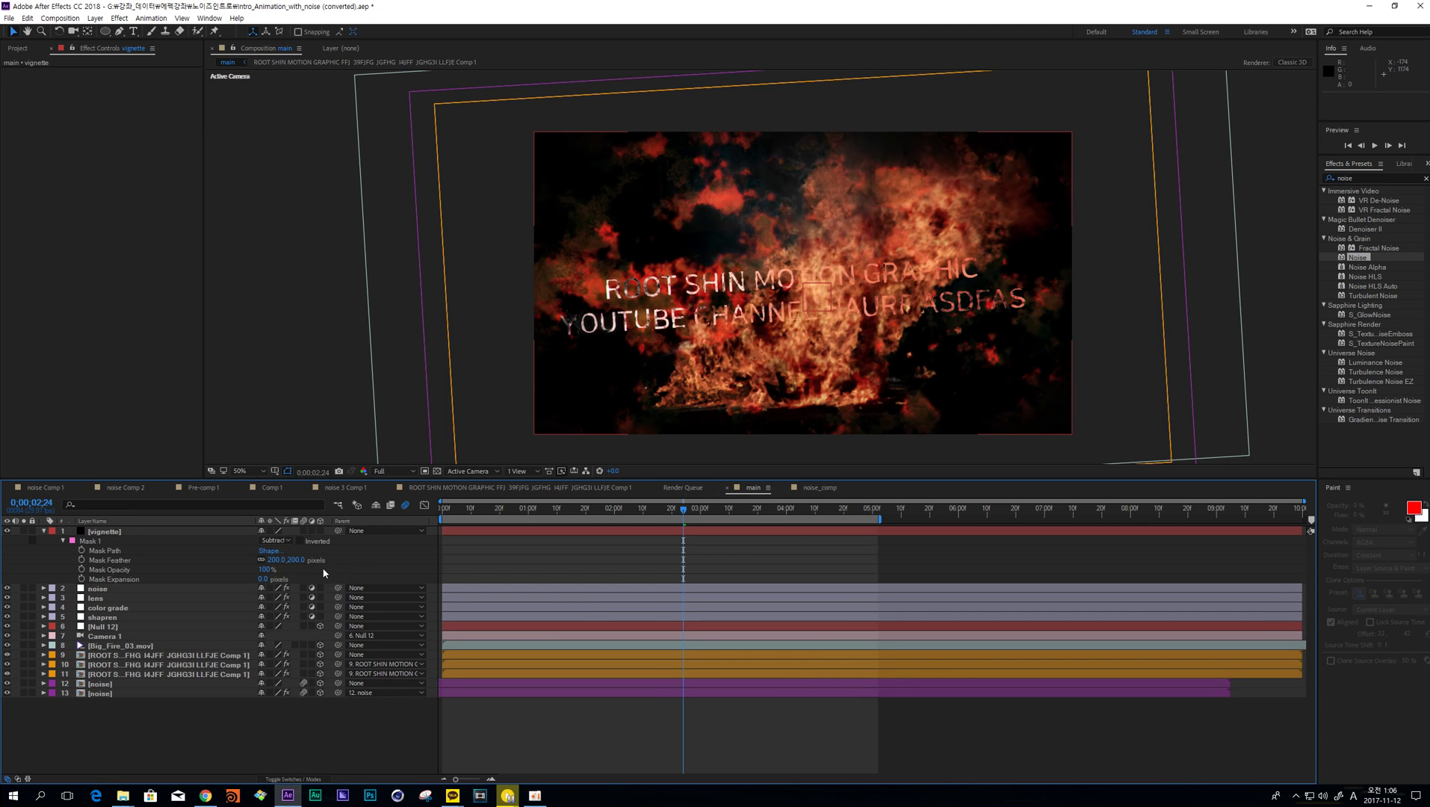
left_click(266, 580)
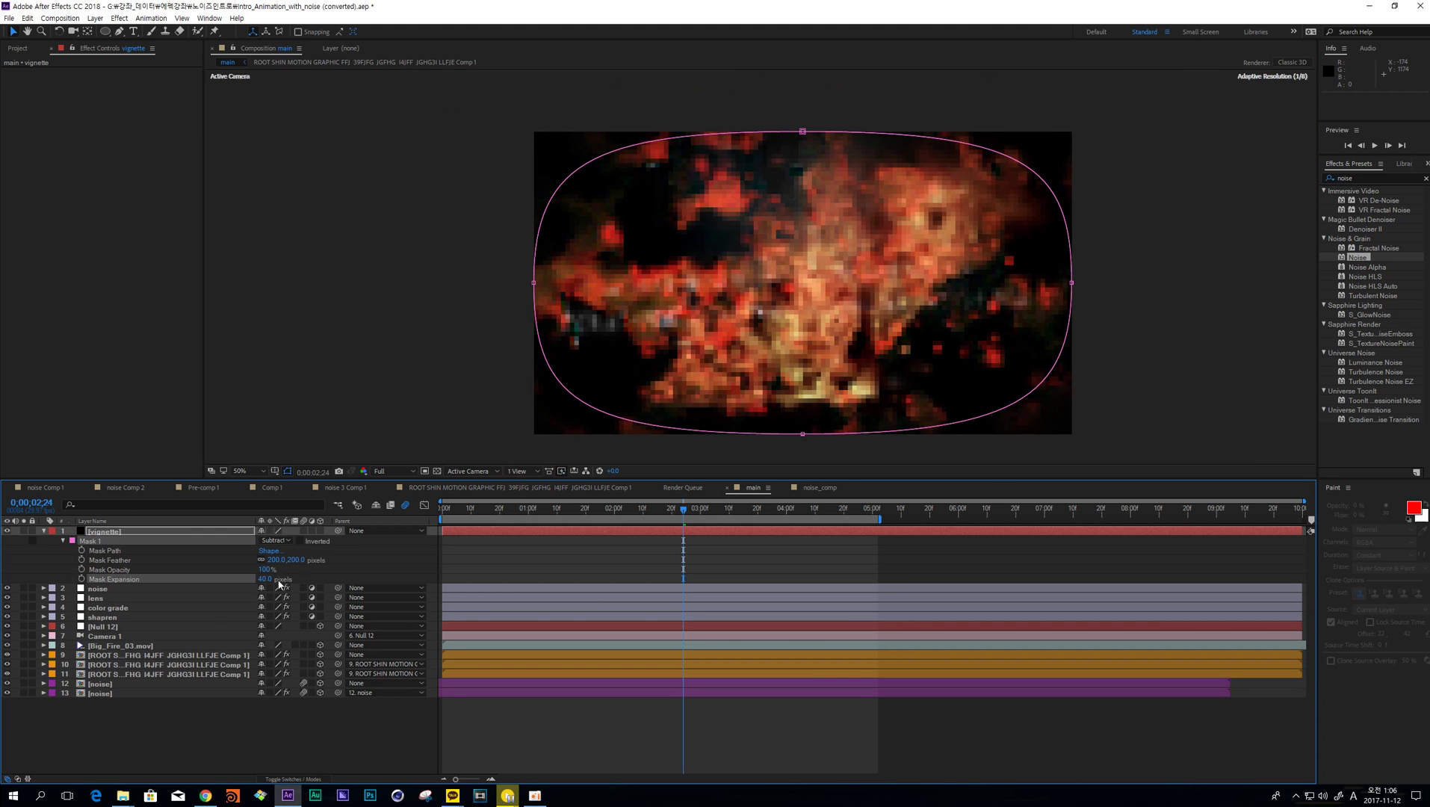
type("50")
key("Return")
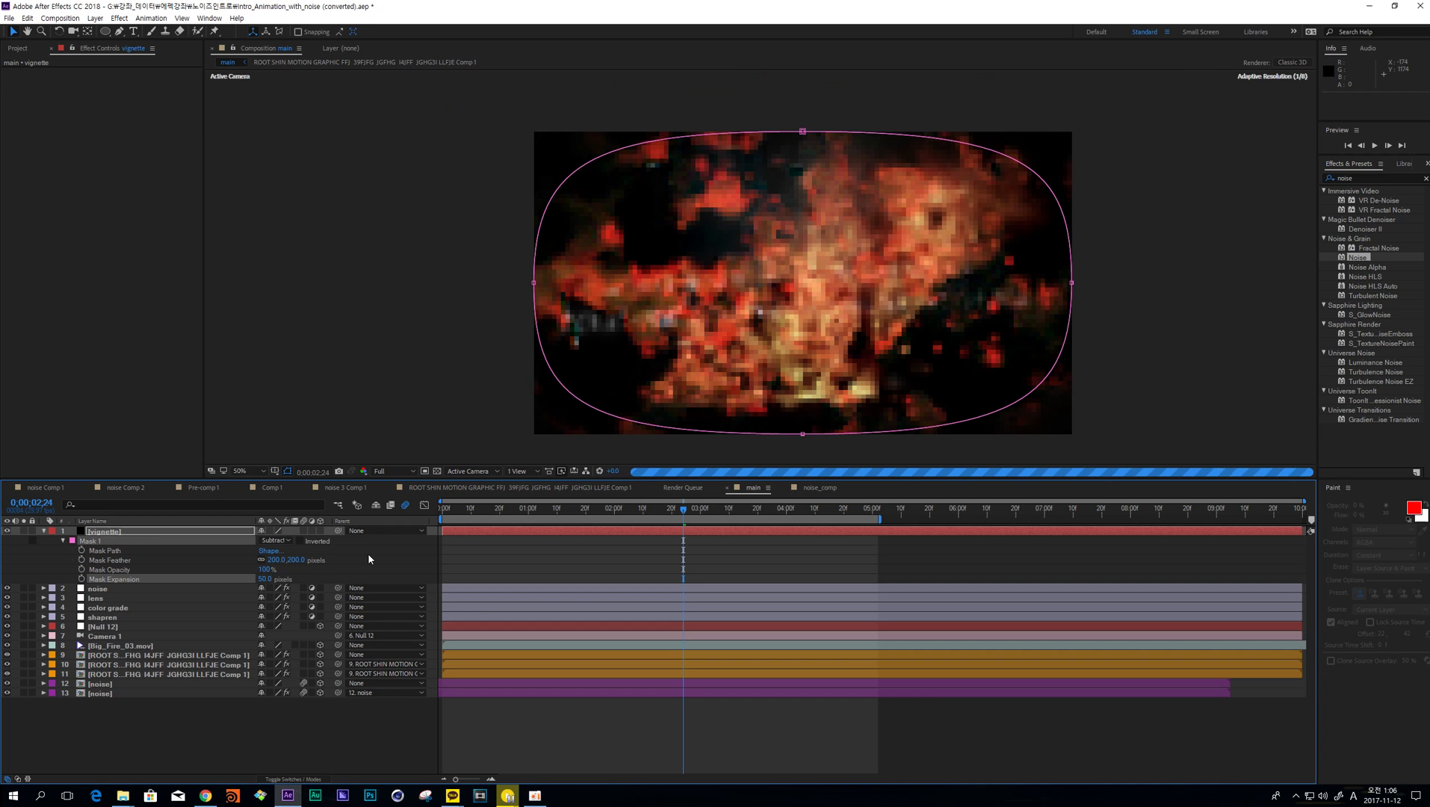
left_click(494, 543)
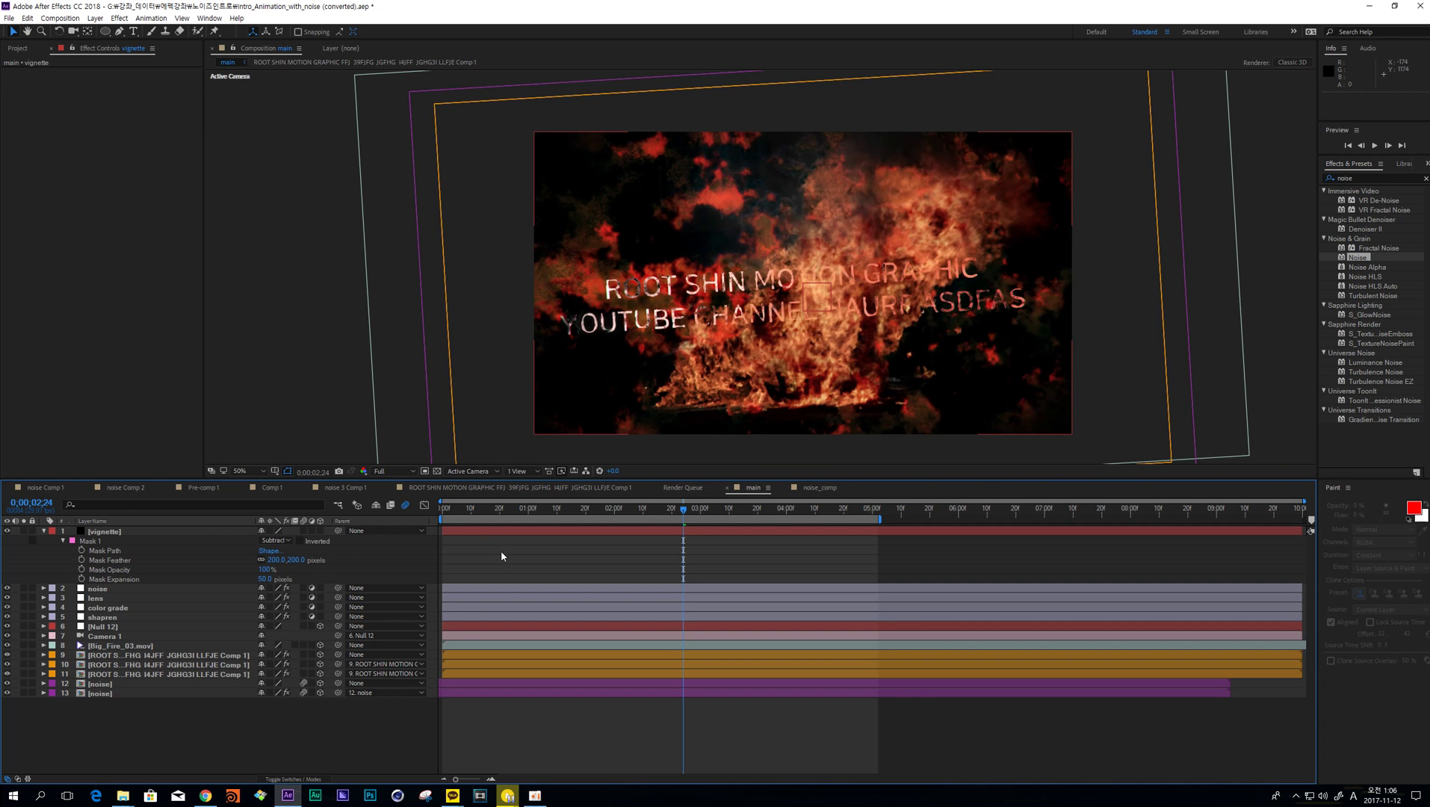
- Duplicate the vignette layer as an adjustment layer and hide the copy
left_click(105, 531)
key("ctrl+d")
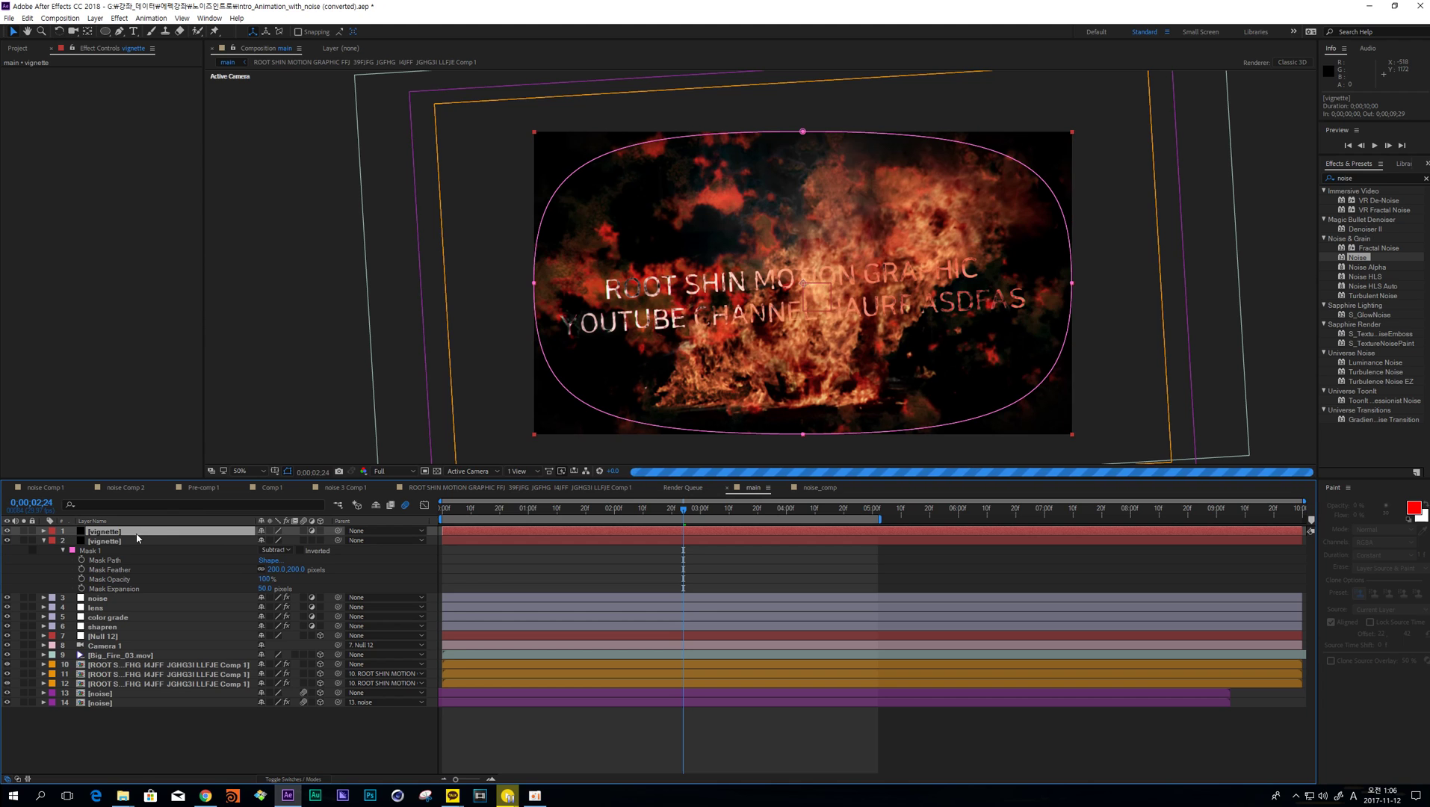
left_click(6, 532)
left_click(115, 597)
left_click(108, 628, "shift")
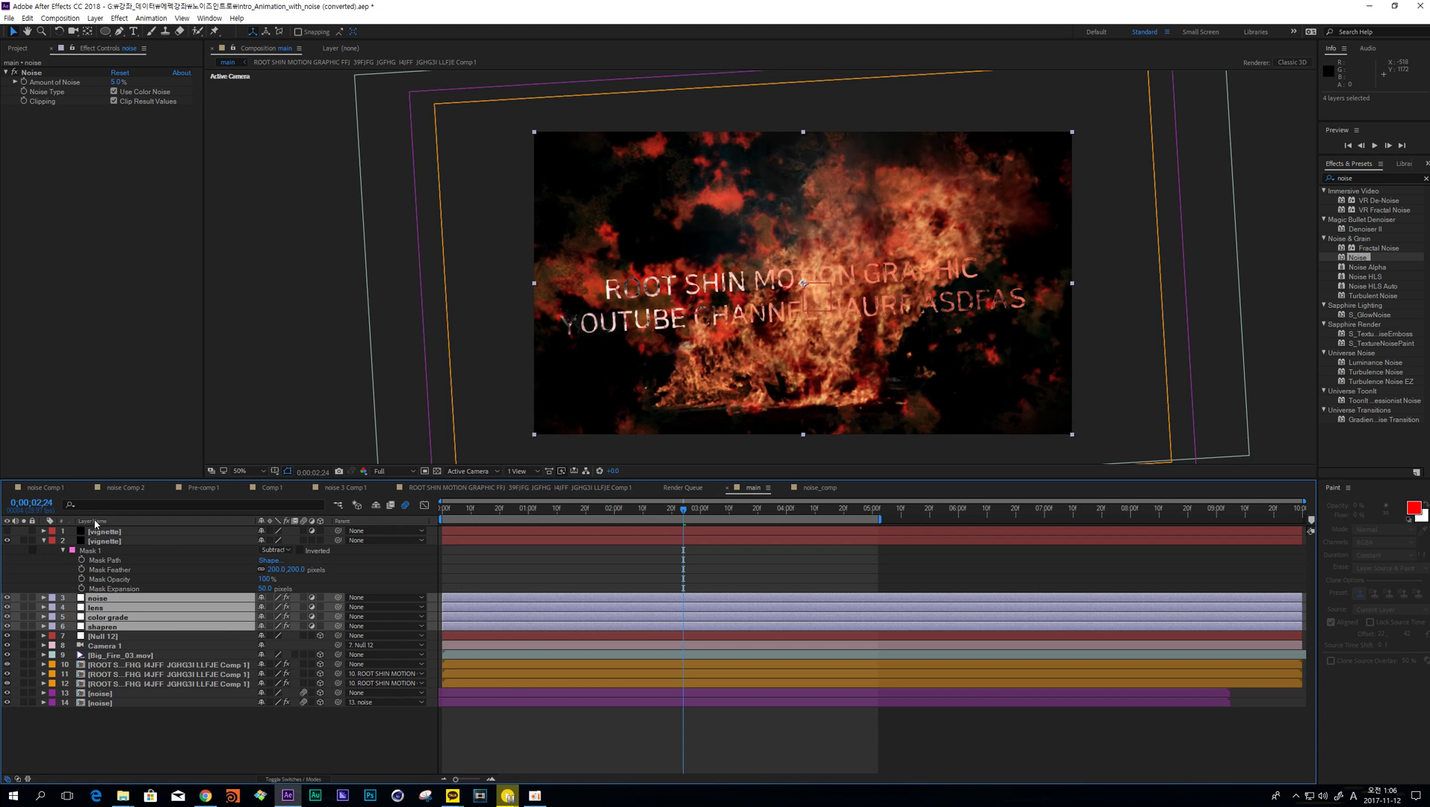
left_click(312, 599)
left_click(313, 598)
left_click(313, 598)
left_click(312, 598)
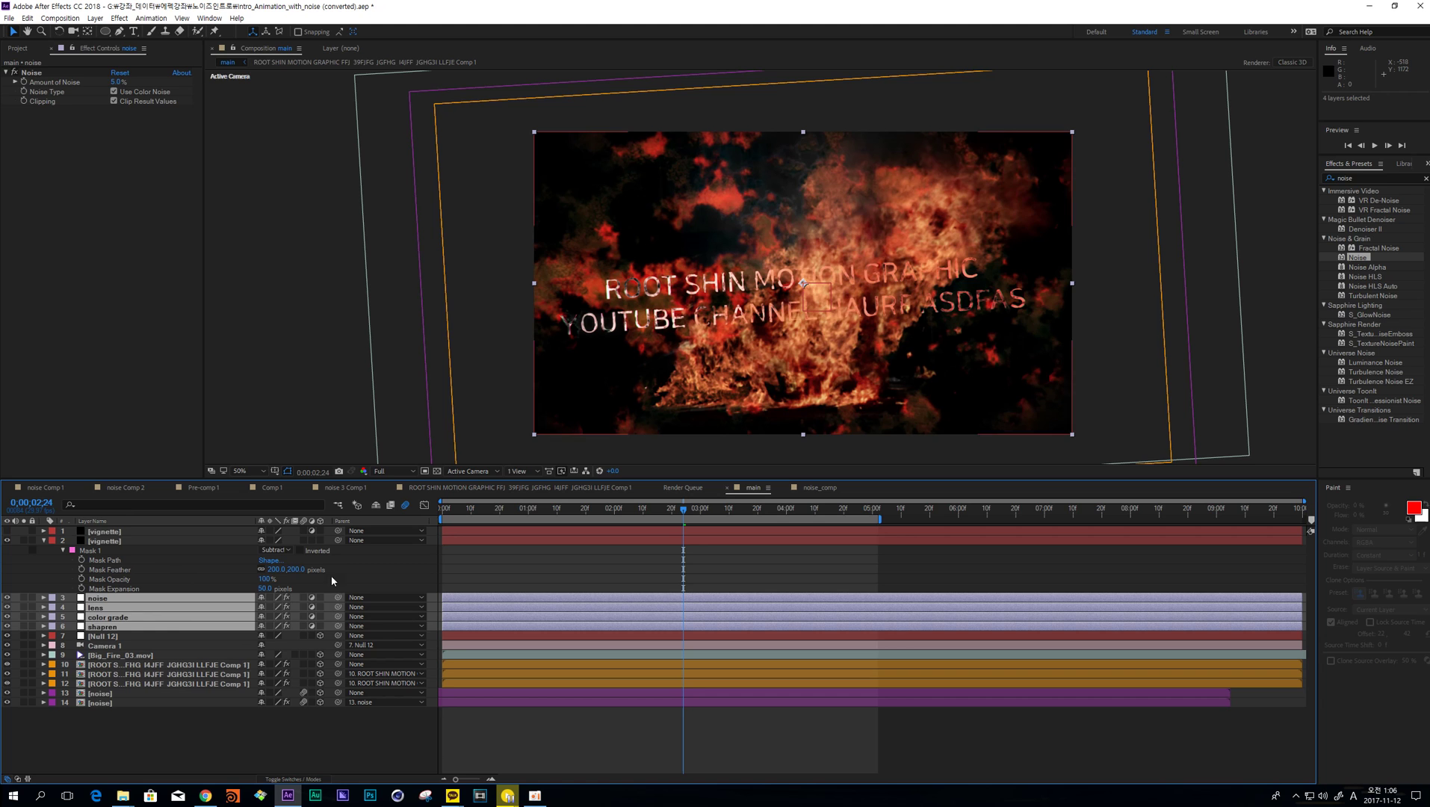
- Make the vignette copy visible and paste the color grade layer's Tint, Curves and Tint 2 effects onto it
left_click(89, 532)
left_click(7, 532)
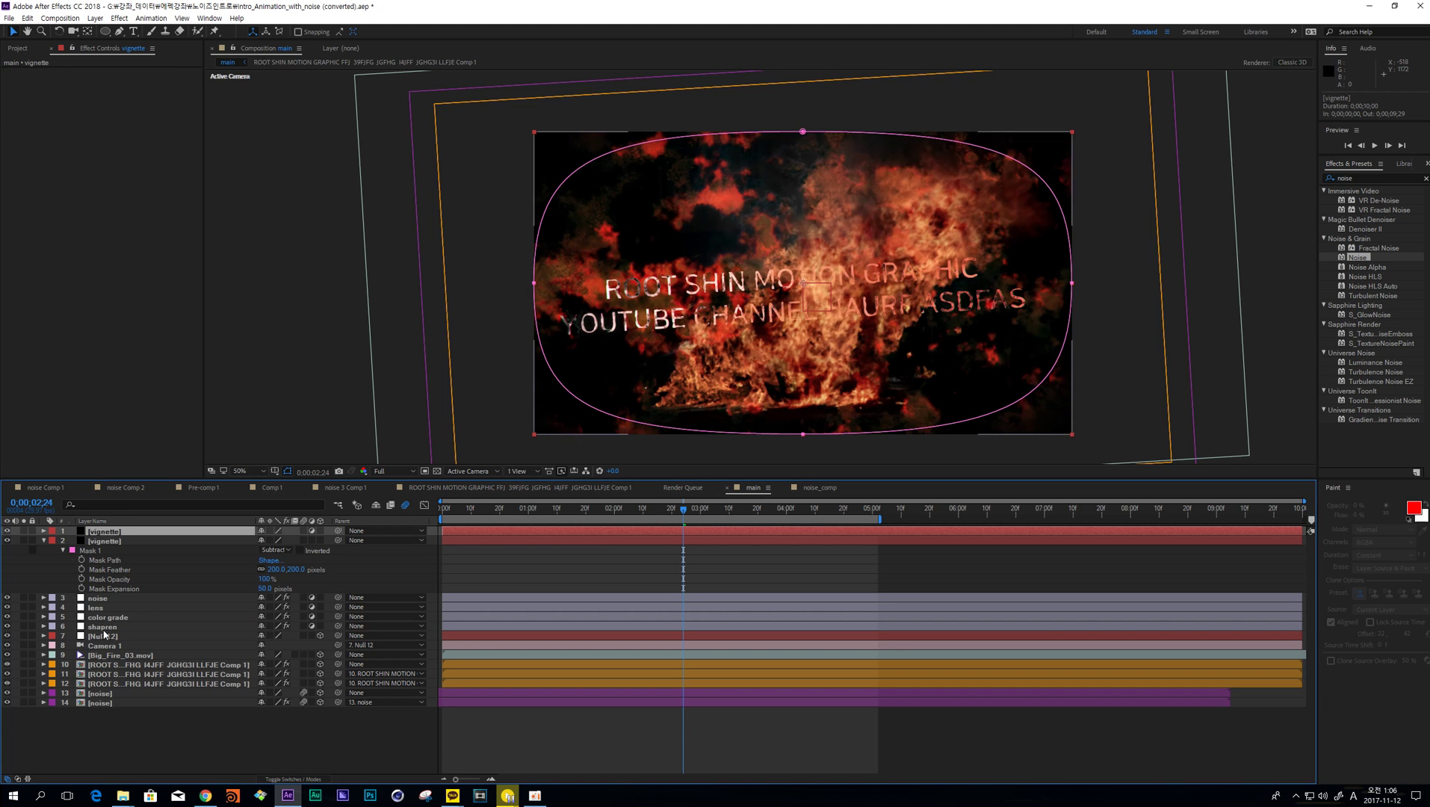
left_click(105, 617)
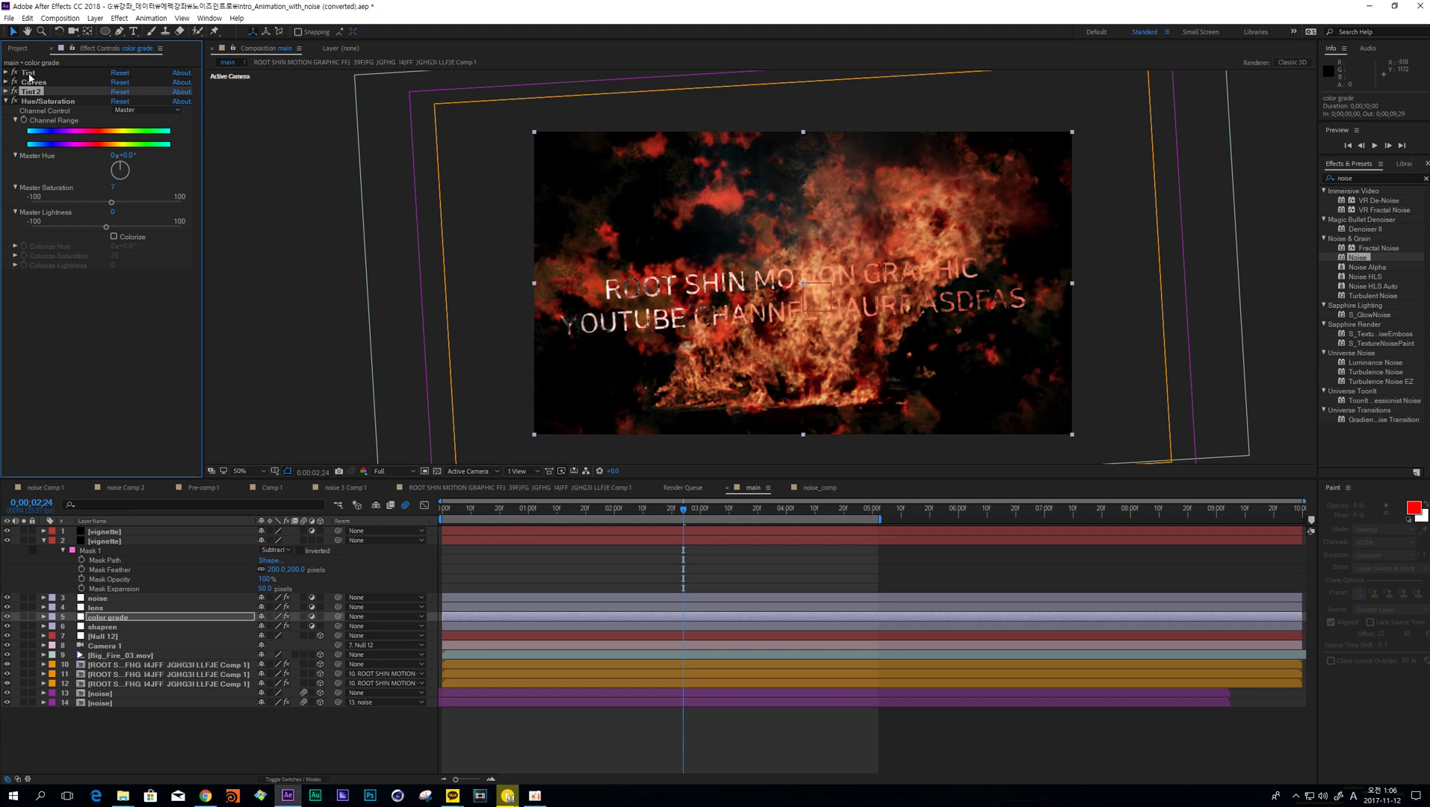
left_click(109, 532)
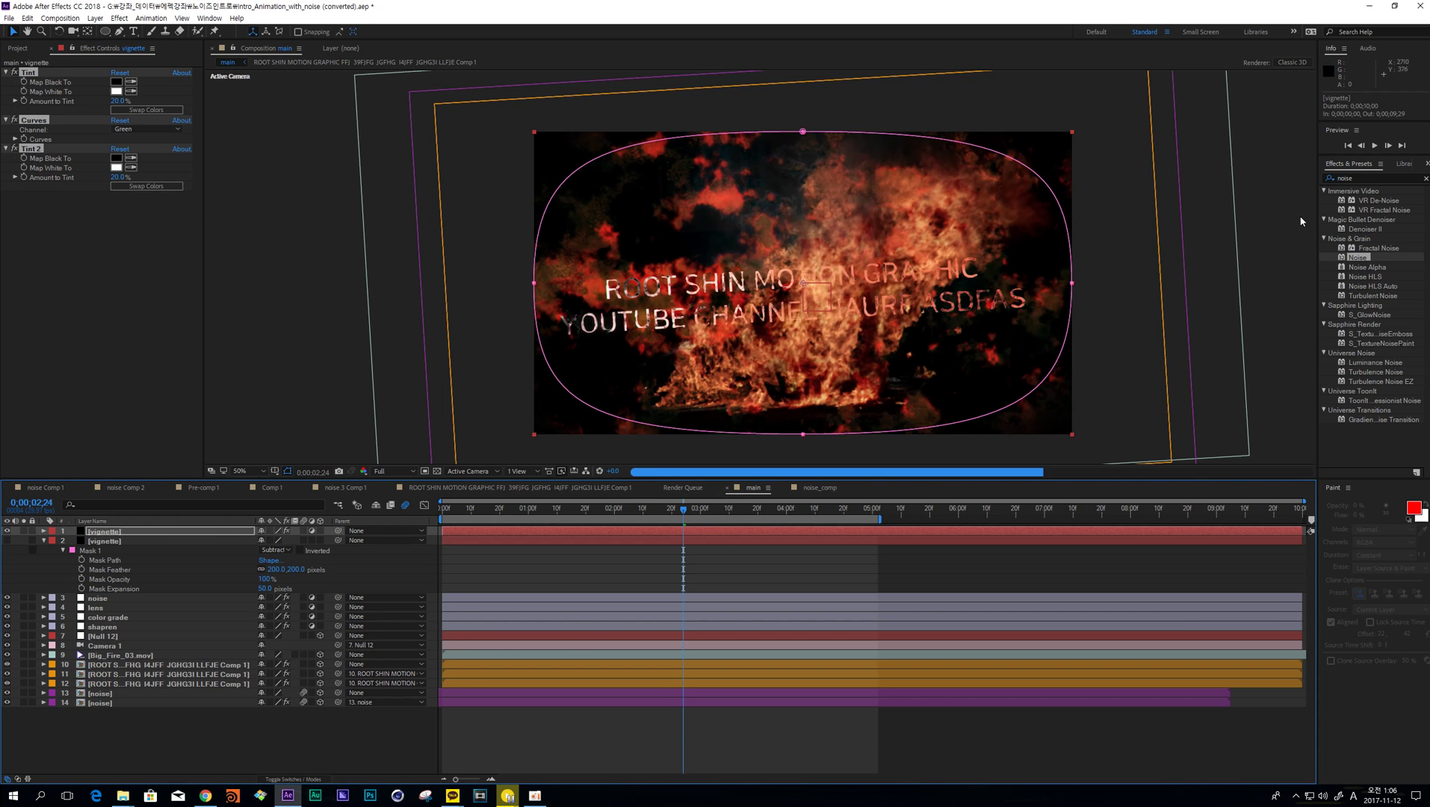
- Apply Fast Blur (Legacy) to the vignette copy with Blurriness 50 and Repeat Edge Pixels enabled
left_click(1373, 178)
type("fast b")
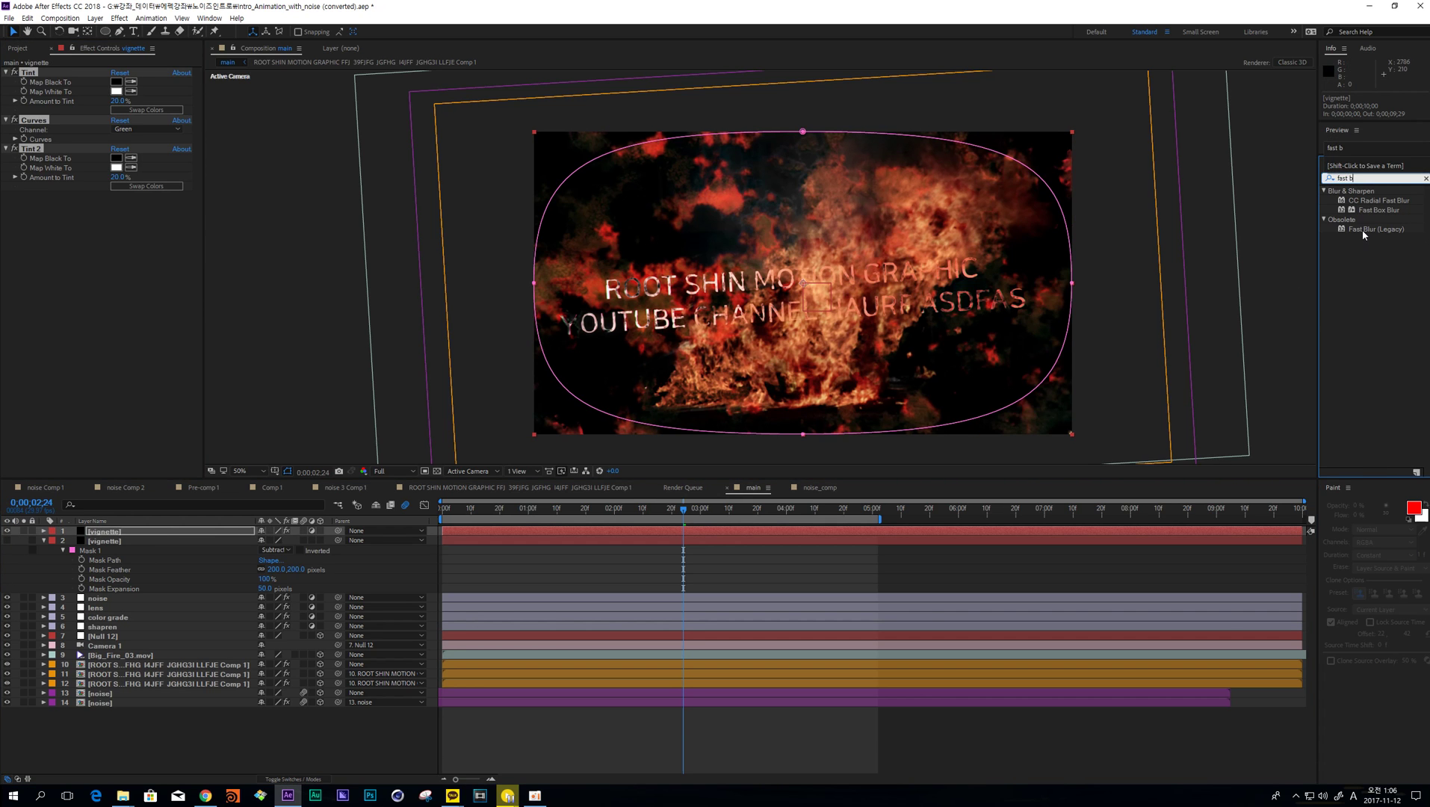
double_click(1367, 229)
left_click_drag(112, 207, 149, 207)
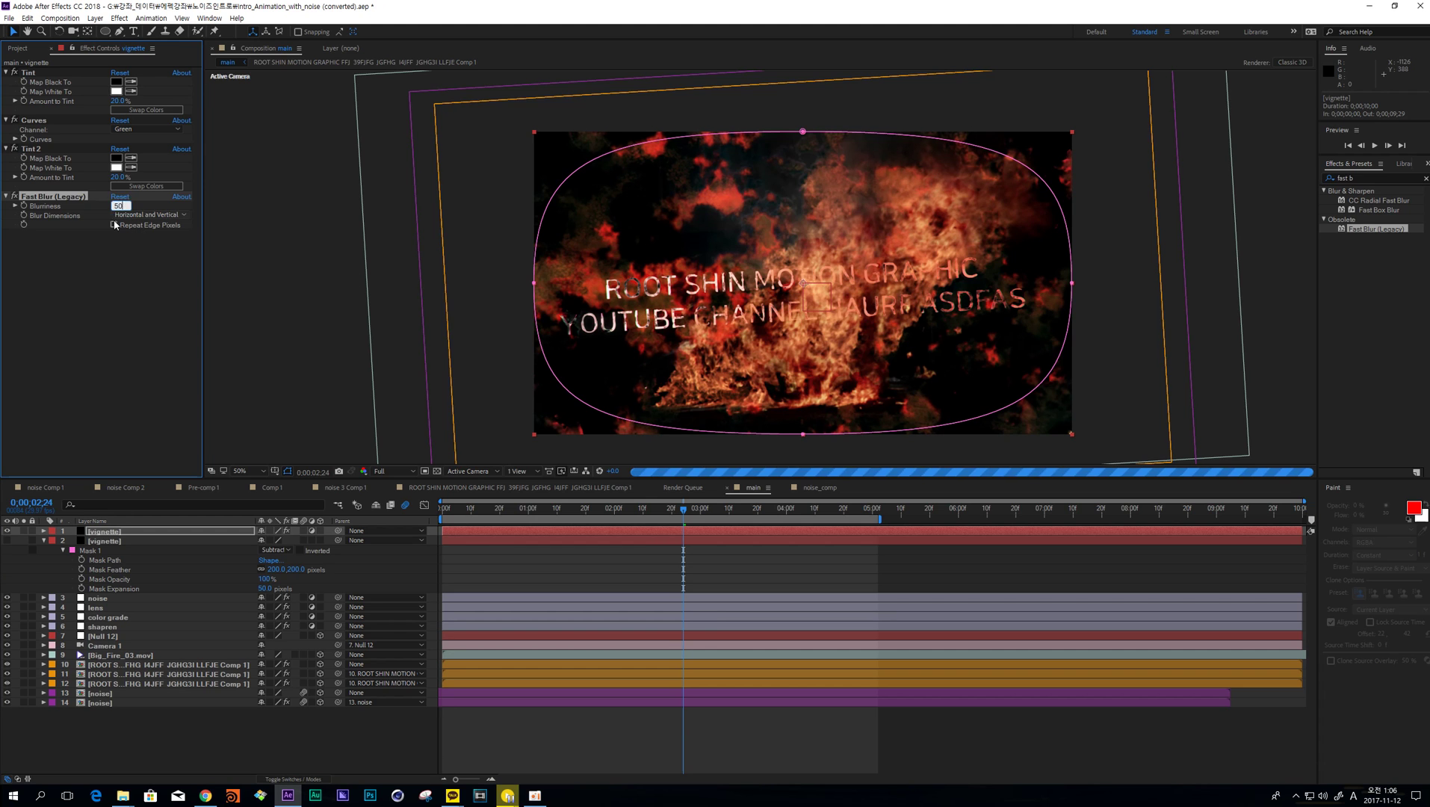
left_click(114, 224)
left_click(597, 577)
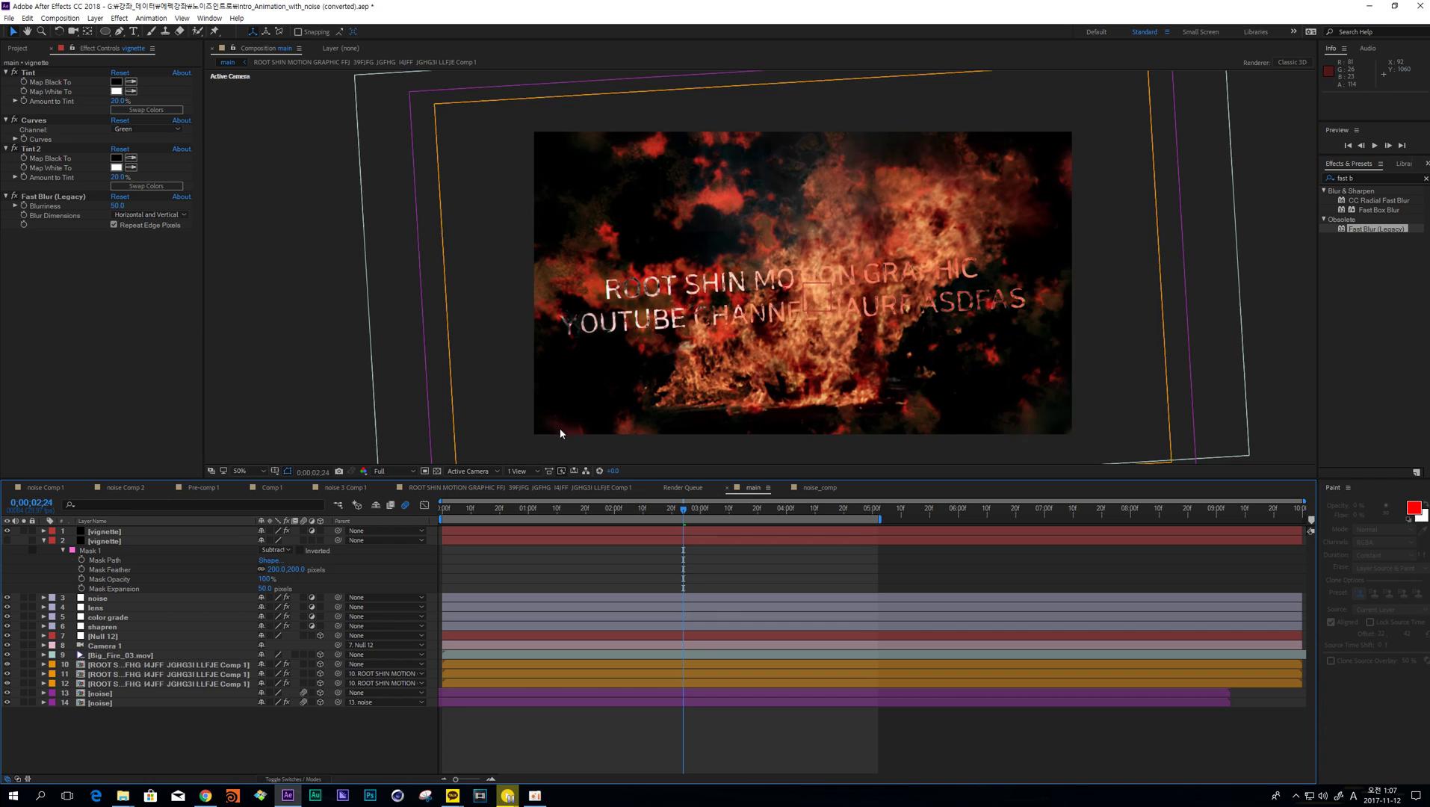
- Set the Fast Blur's Blurriness to 20 and toggle the effect to compare the frame edges
left_click(117, 206)
type("20")
key("Return")
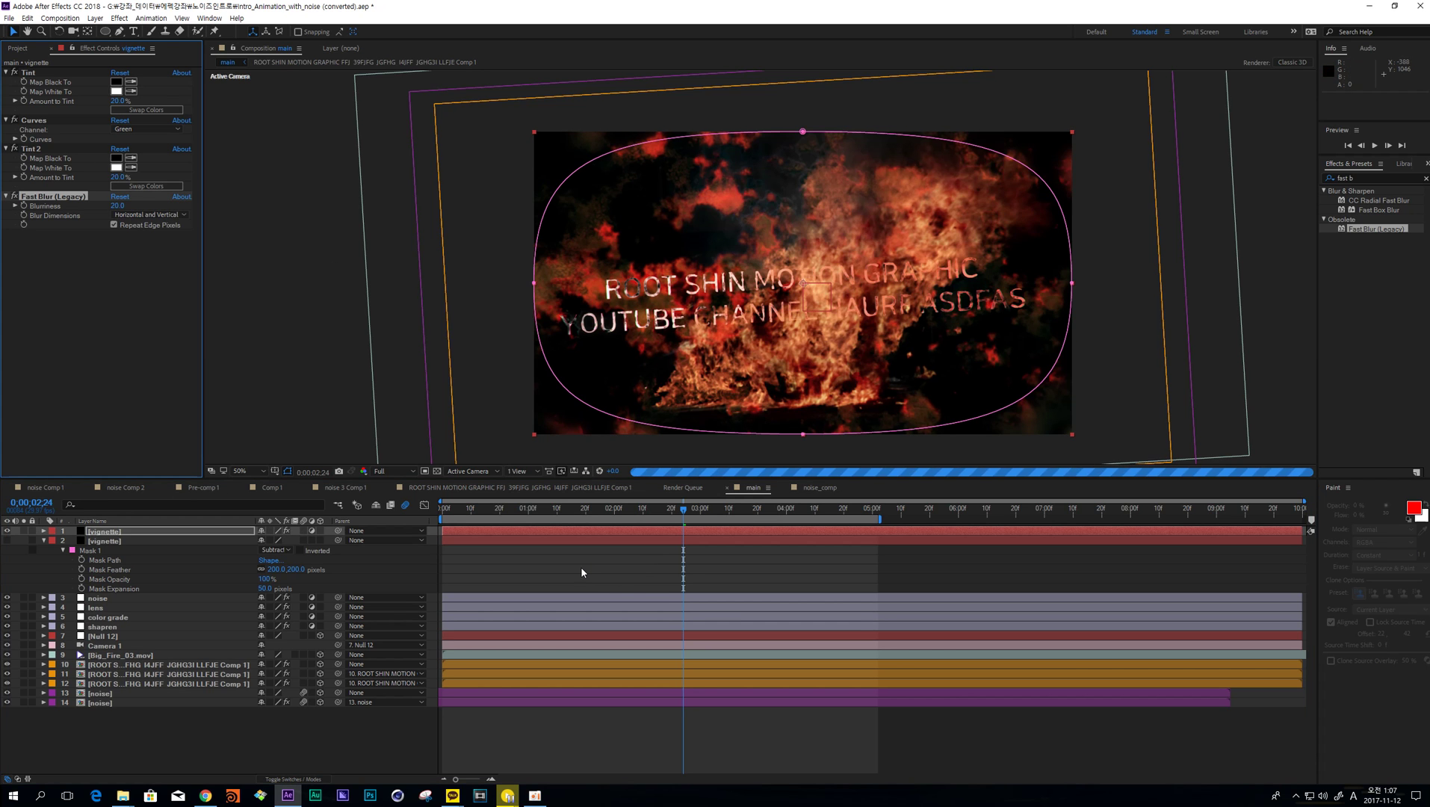
left_click(581, 573)
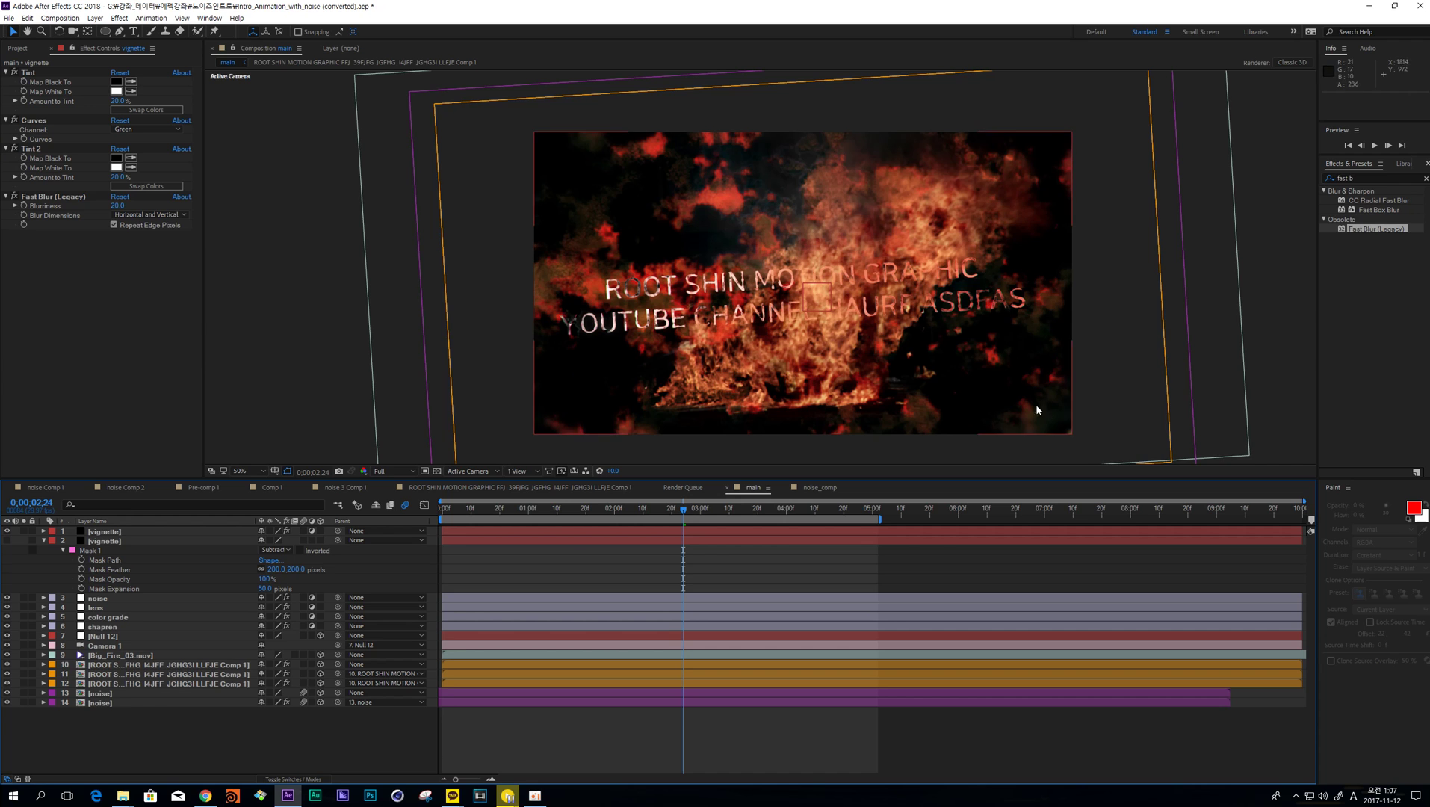
left_click(15, 197)
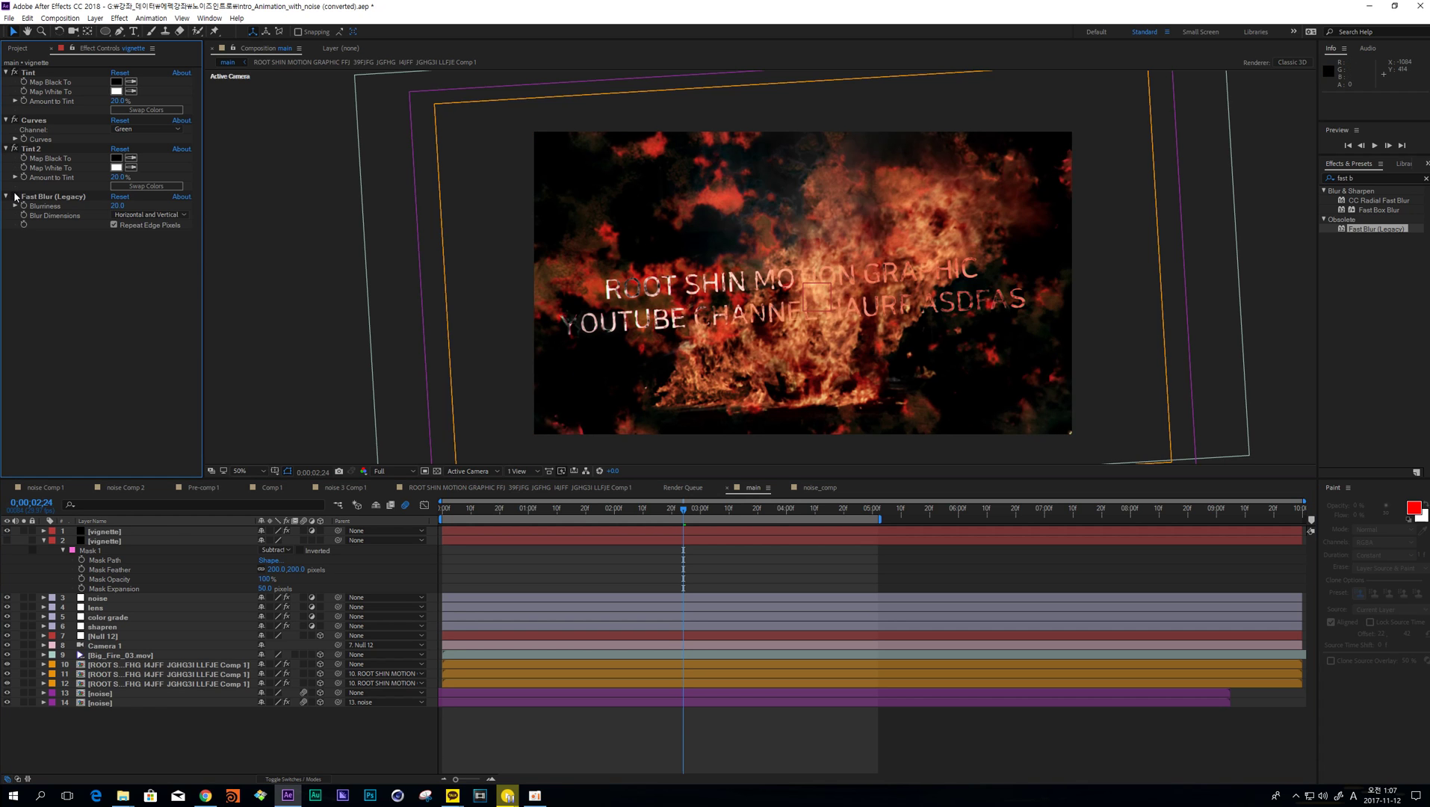
- Show all mask properties of the vignette copy and set its Mask Expansion to 0 pixels
left_click(172, 531)
key("m")
key("m")
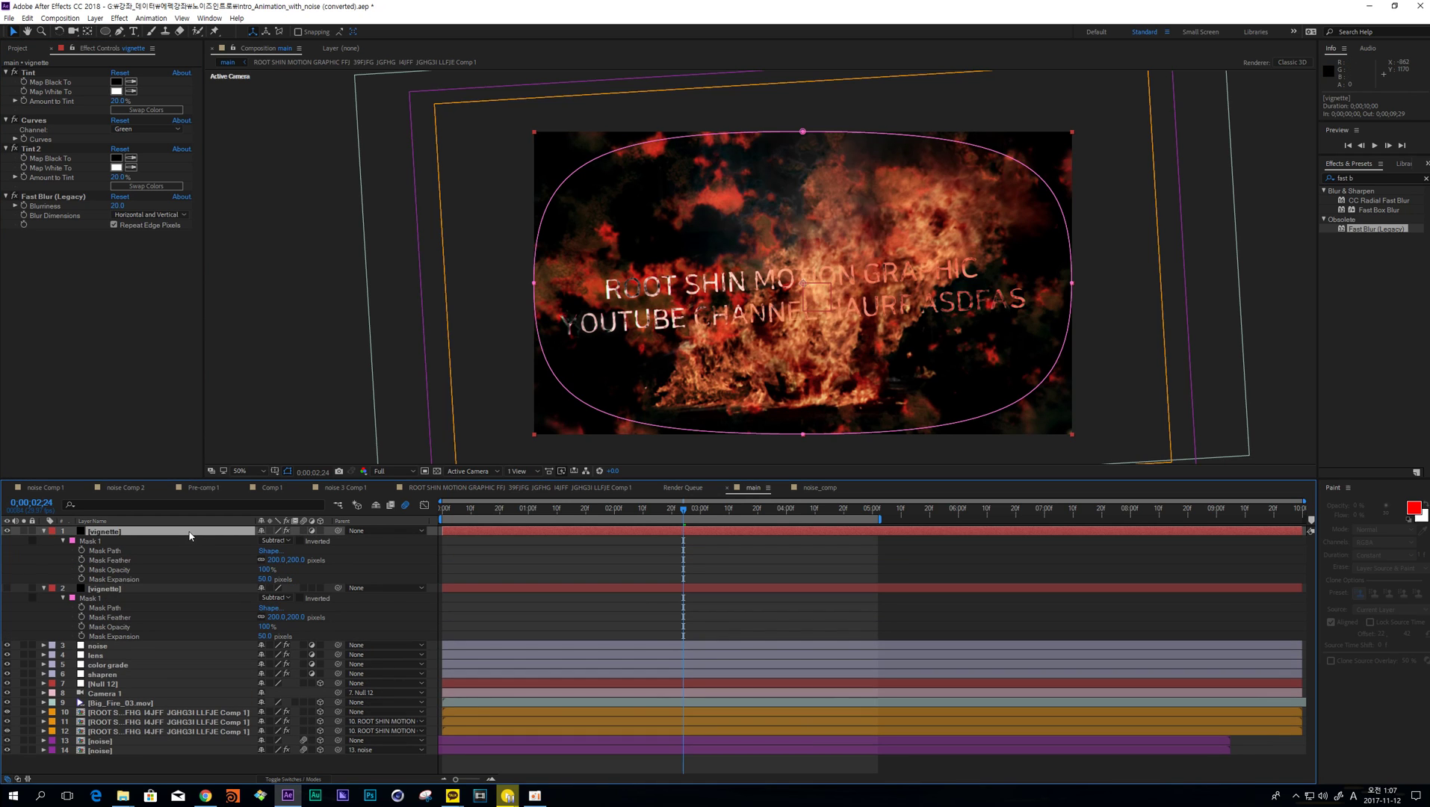
left_click(265, 579)
type("0")
key("Return")
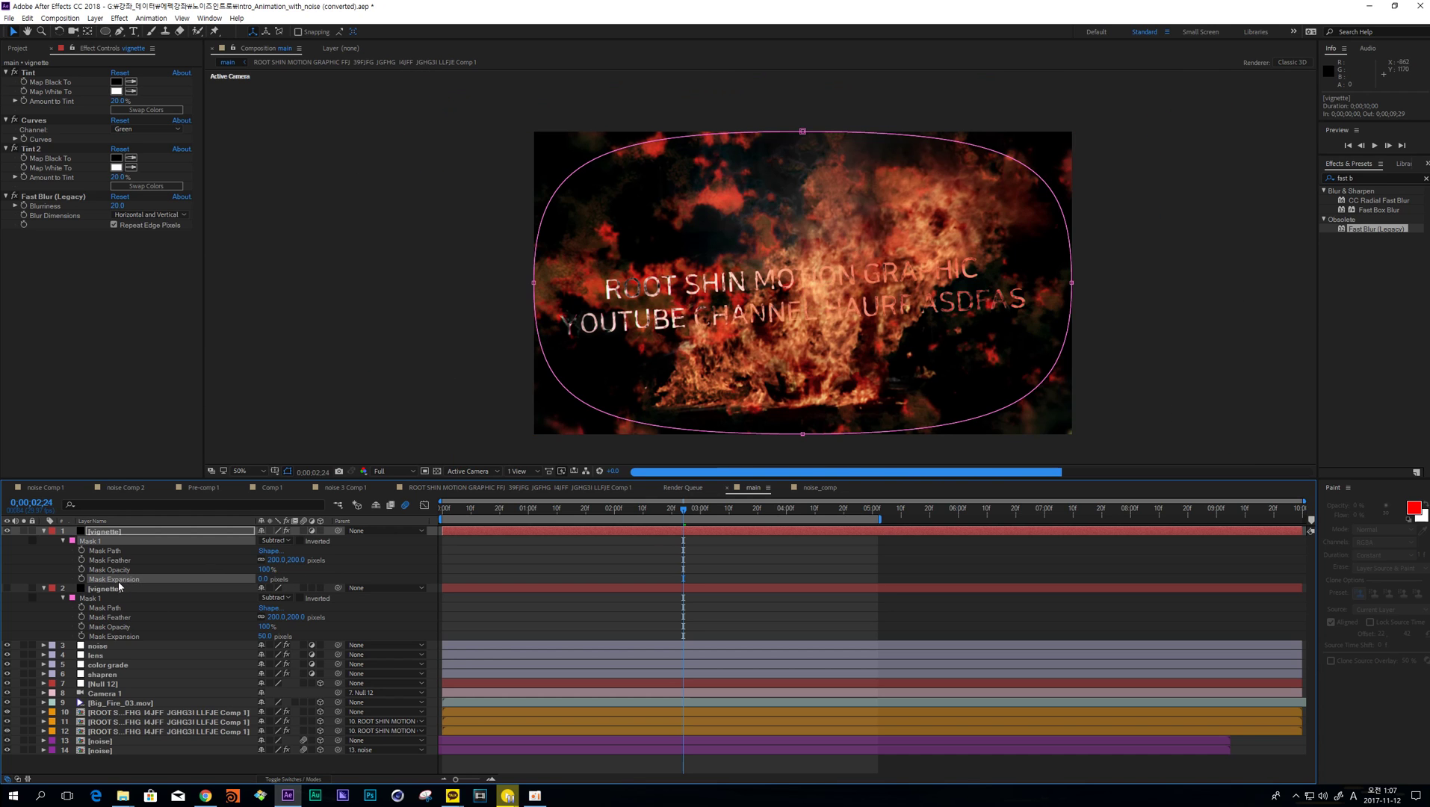
left_click(612, 408)
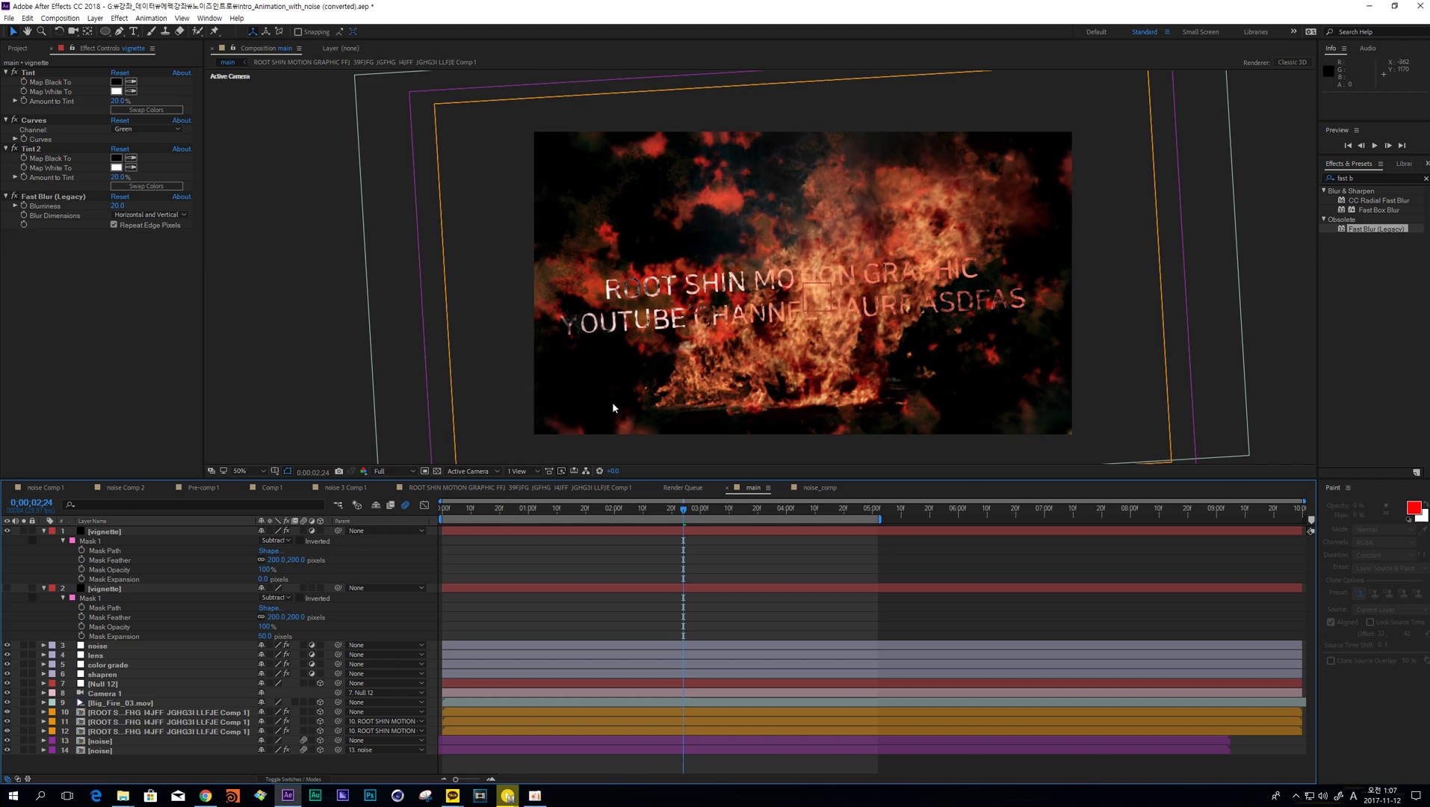
- Make the original vignette layer visible and rename its copy as blur
left_click(7, 588)
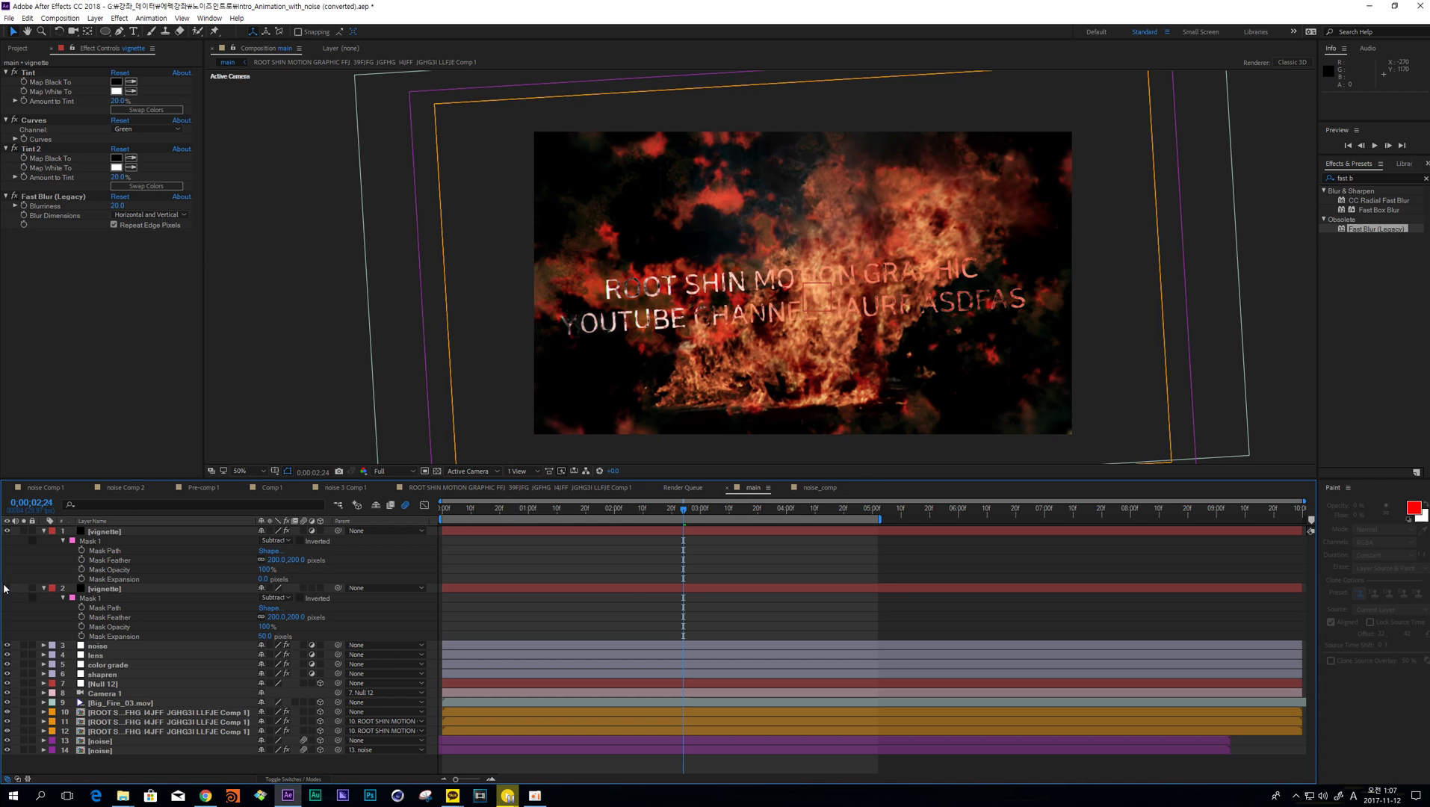
left_click(109, 532)
key("Return")
type("blur")
key("Return")
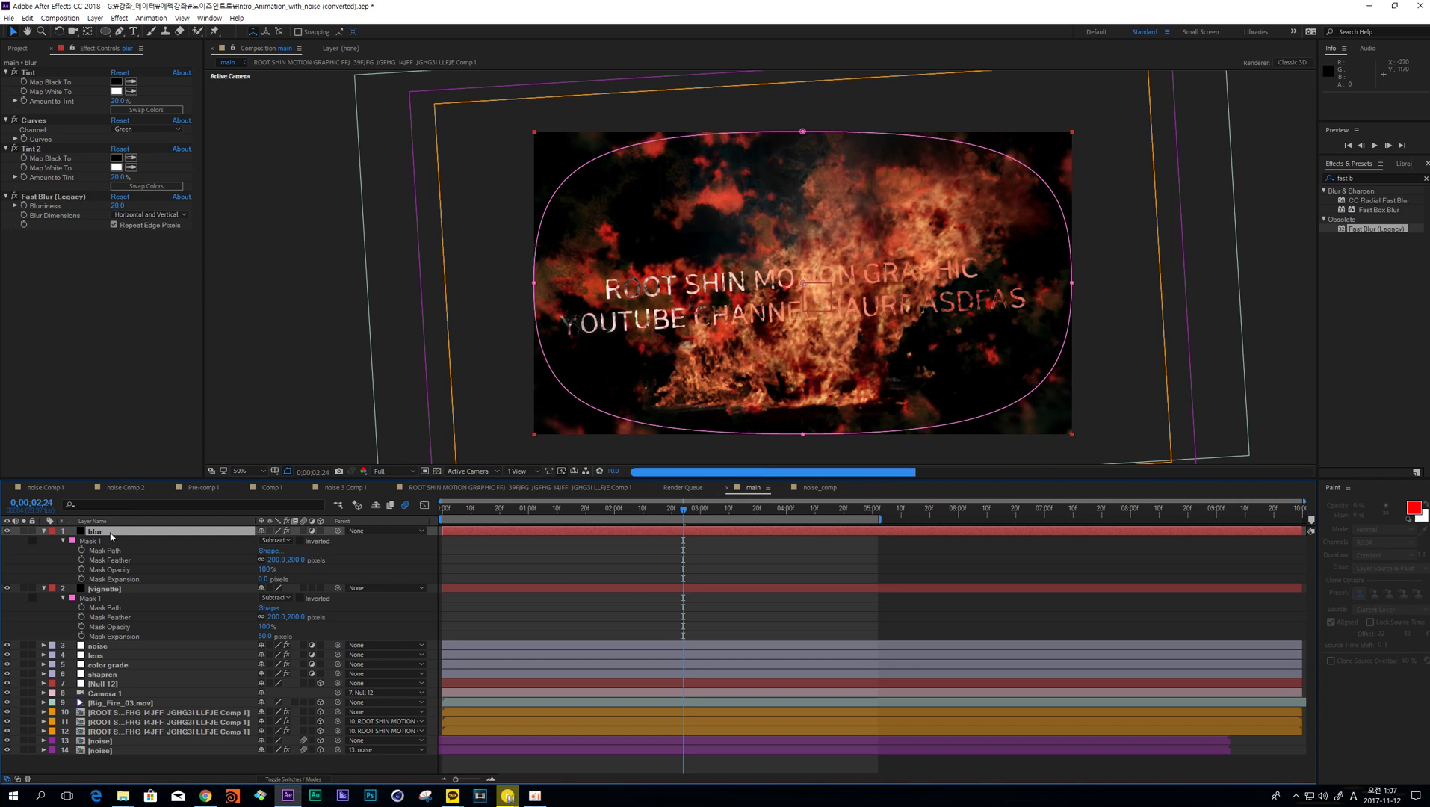
- Show the opacity of the blur and vignette layers and set both to 50%
left_click(300, 586, "ctrl")
key("t")
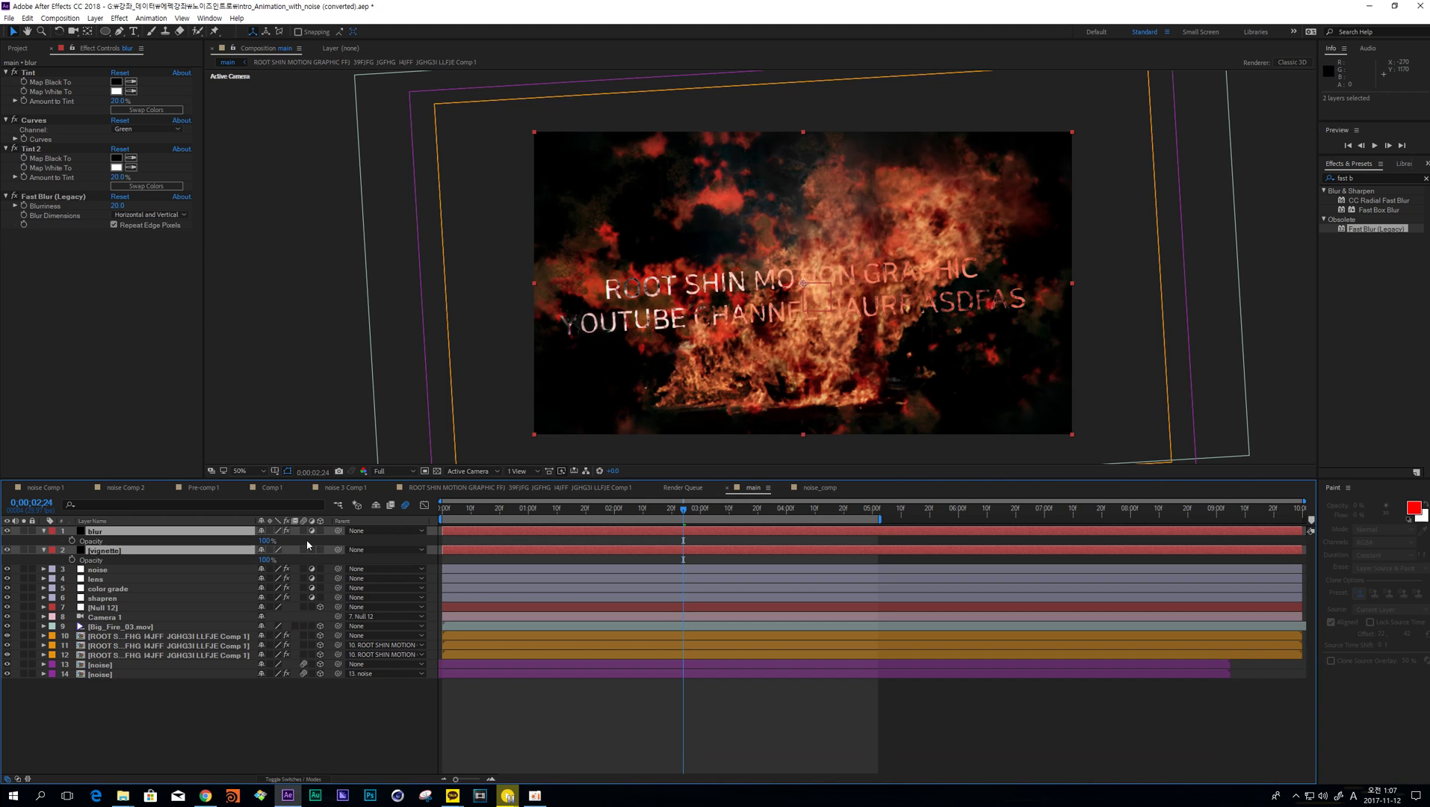
left_click(306, 539)
left_click(262, 541)
type("50")
left_click(265, 560)
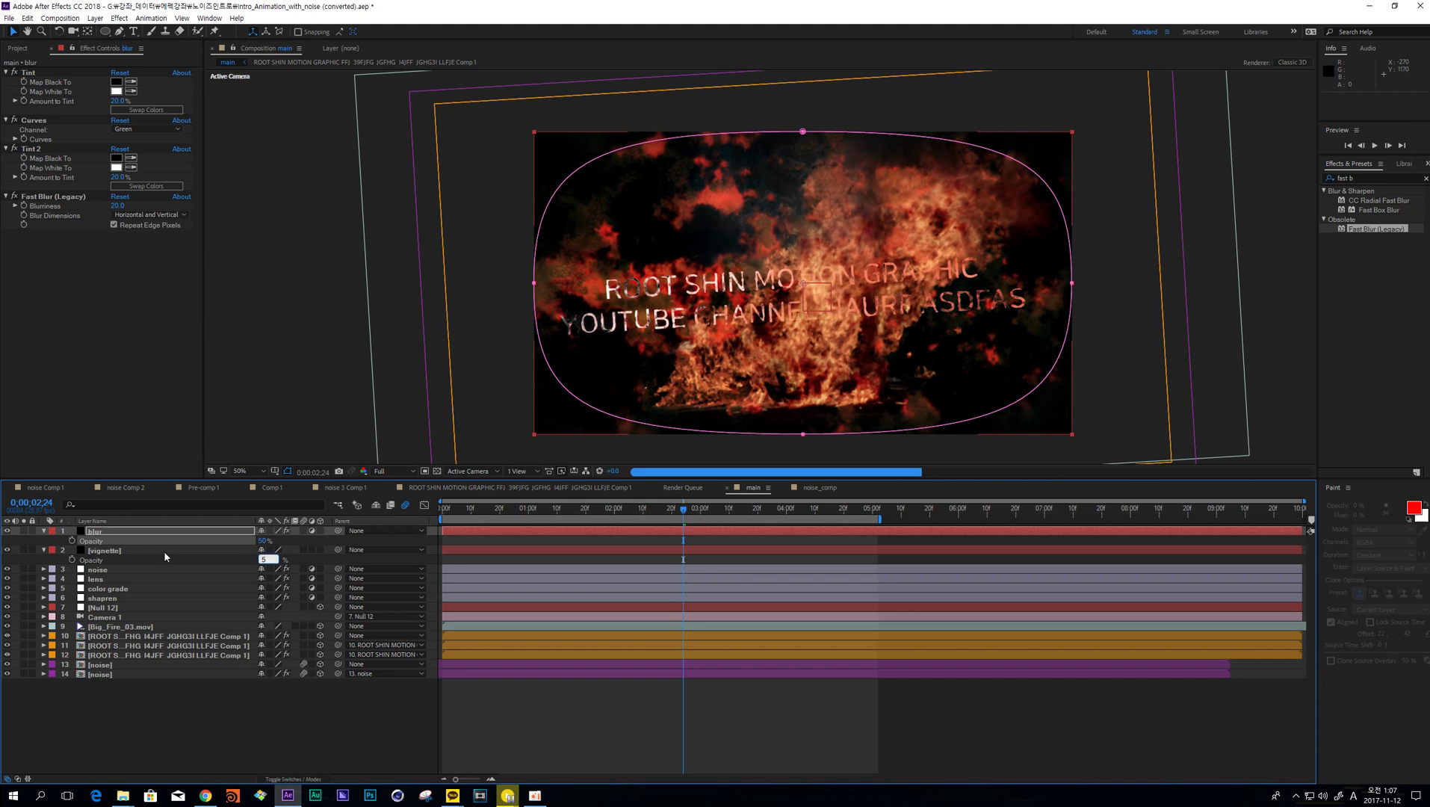
type("50")
key("Return")
left_click(540, 727)
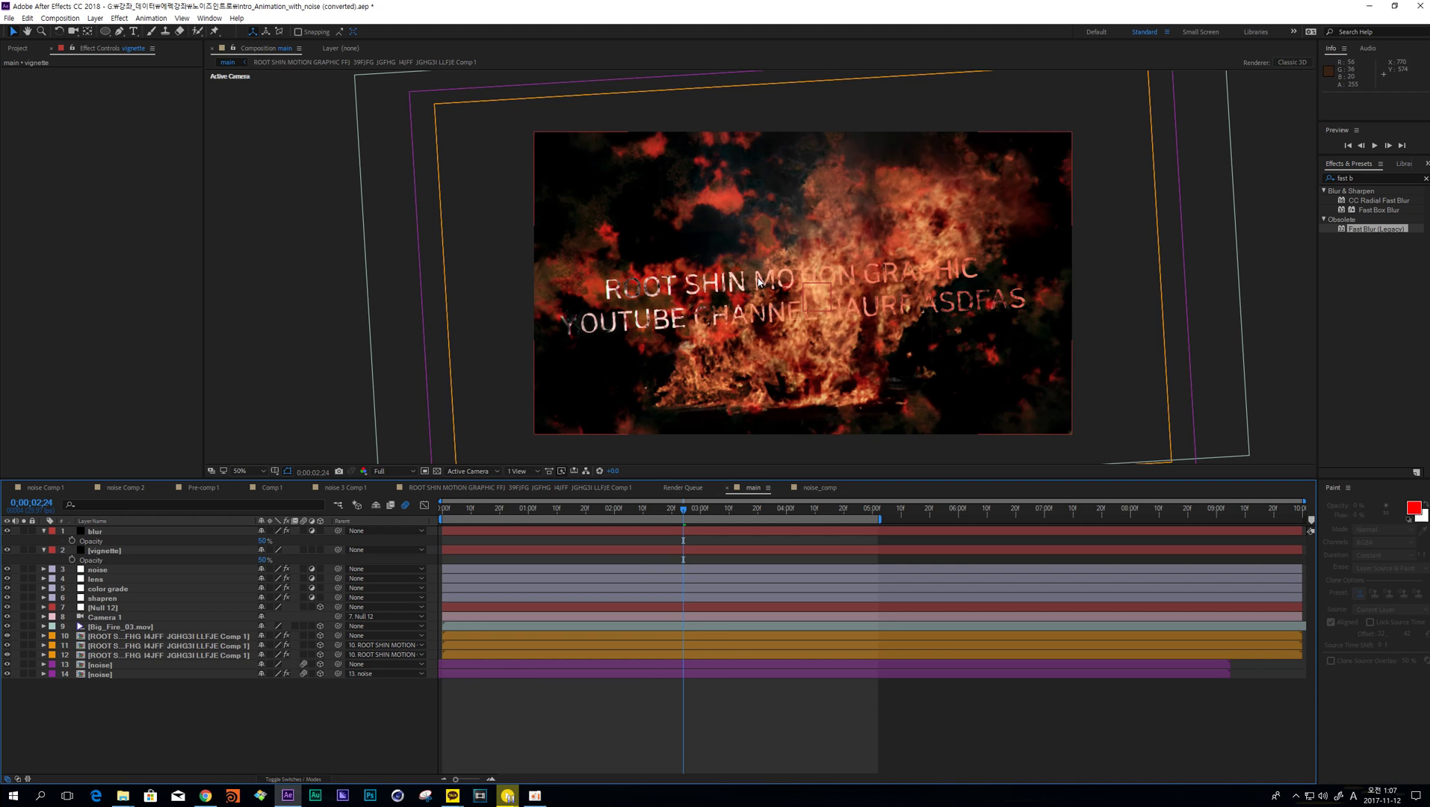
- Check the composition's look at 0;00;02;09, 0;00;02;24 and 0;00;01;28
left_click(641, 514)
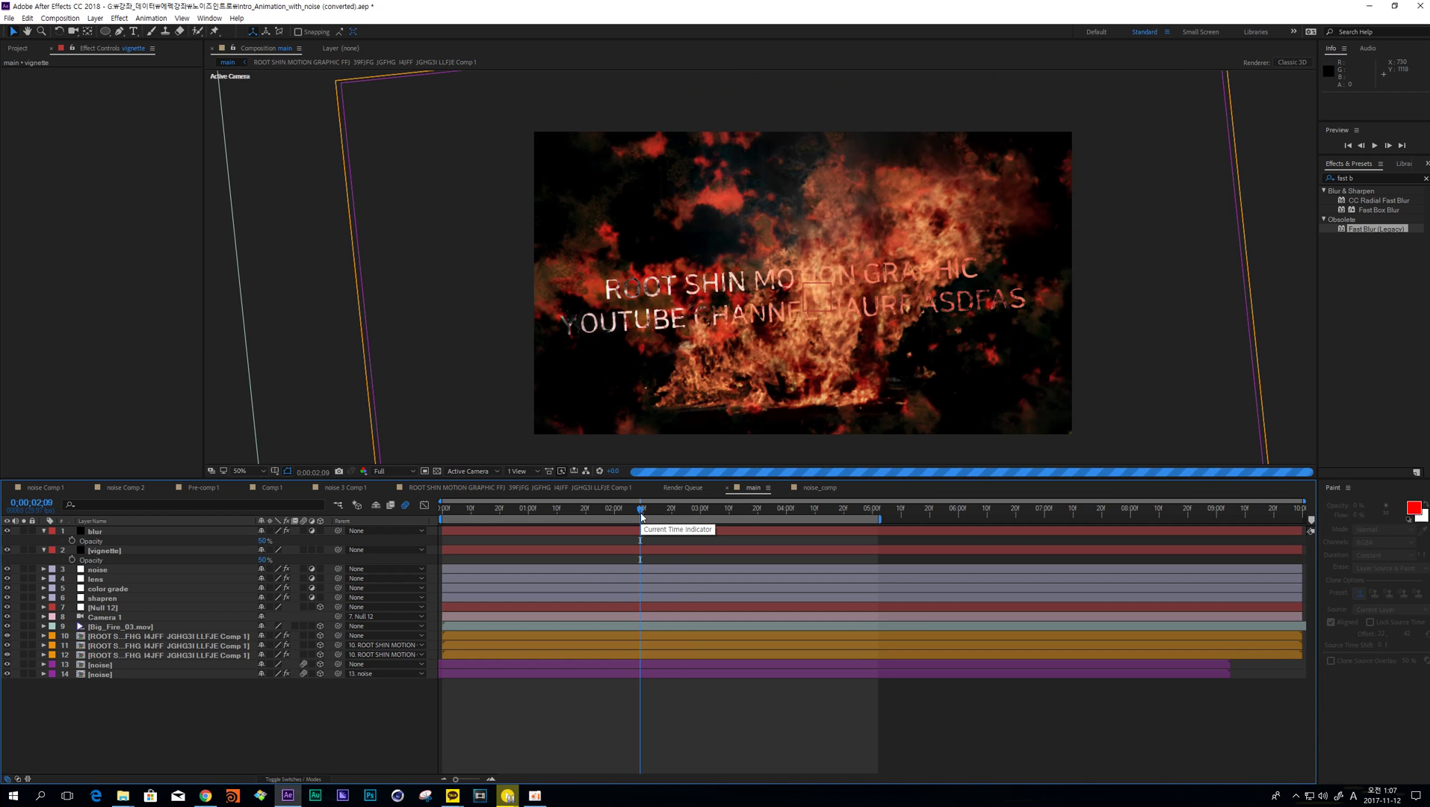
left_click_drag(641, 516, 684, 512)
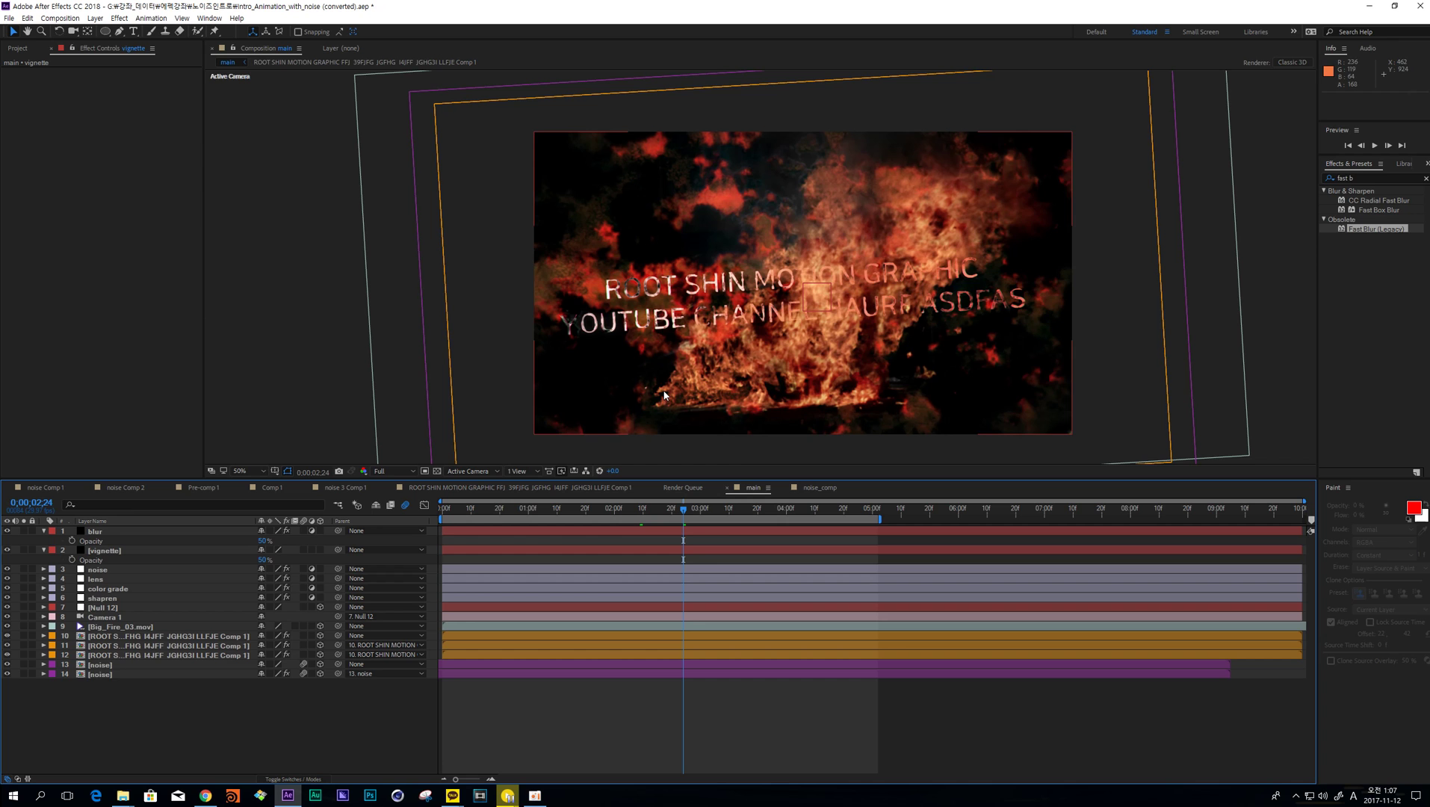
left_click_drag(631, 508, 609, 508)
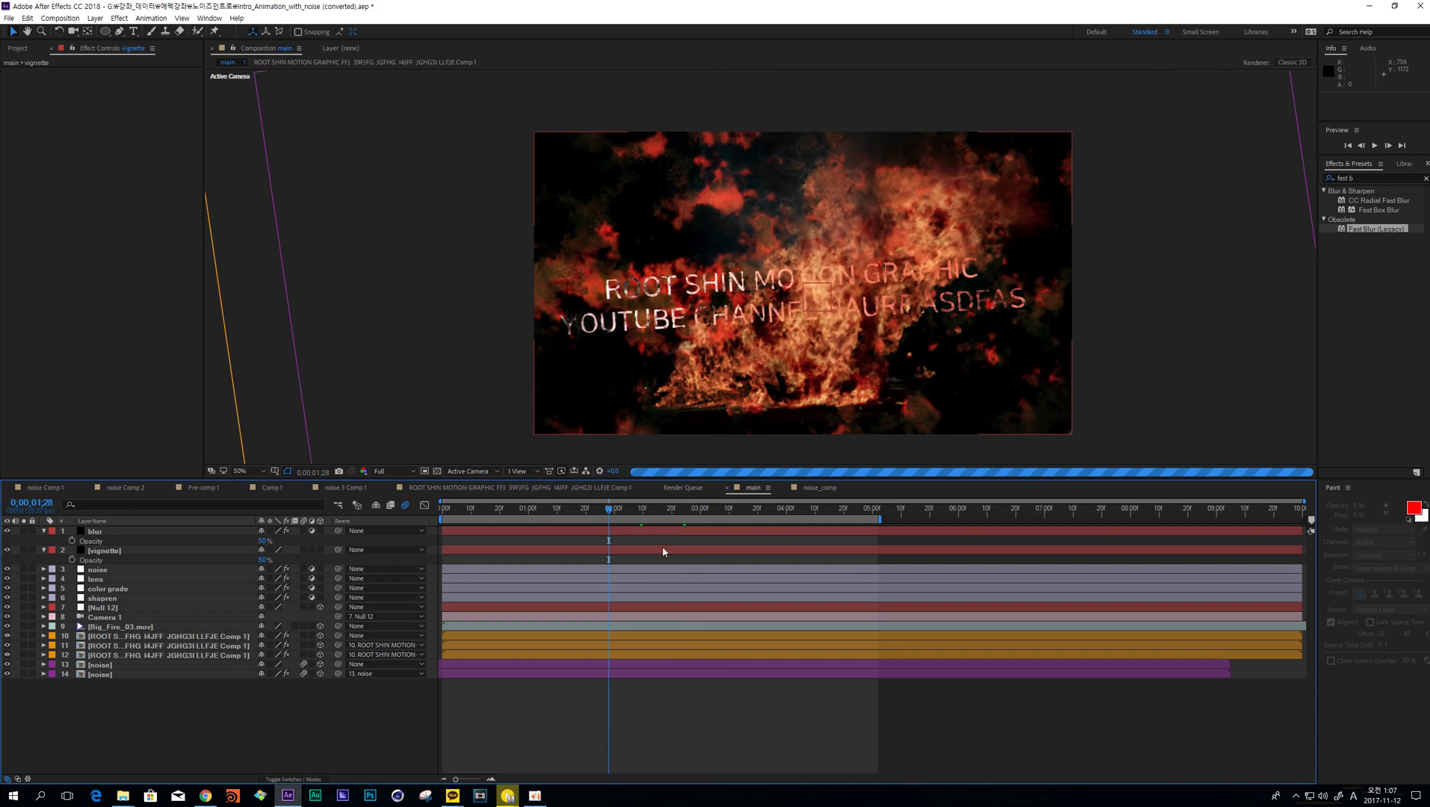